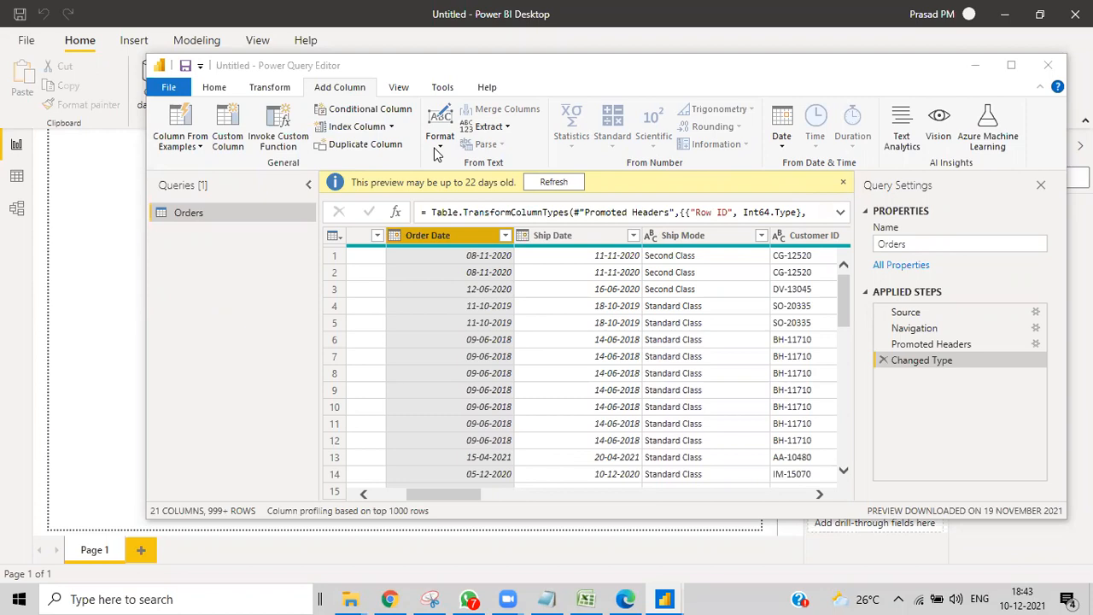
# - Add an Age column calculated from the Order Date column
pyautogui.click(431, 238)
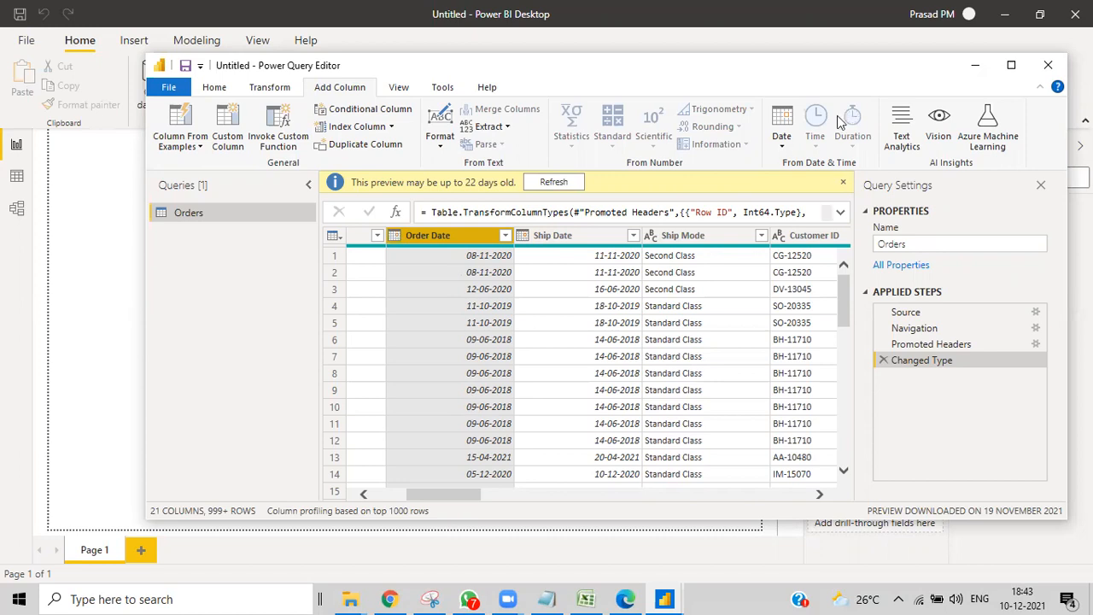
pyautogui.click(781, 147)
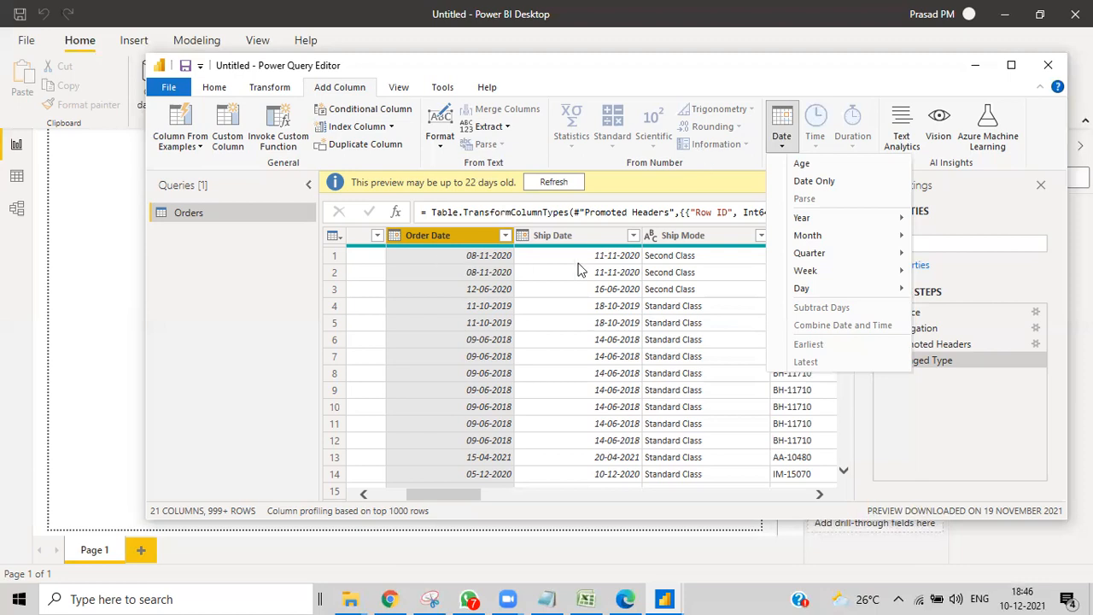
pyautogui.click(804, 162)
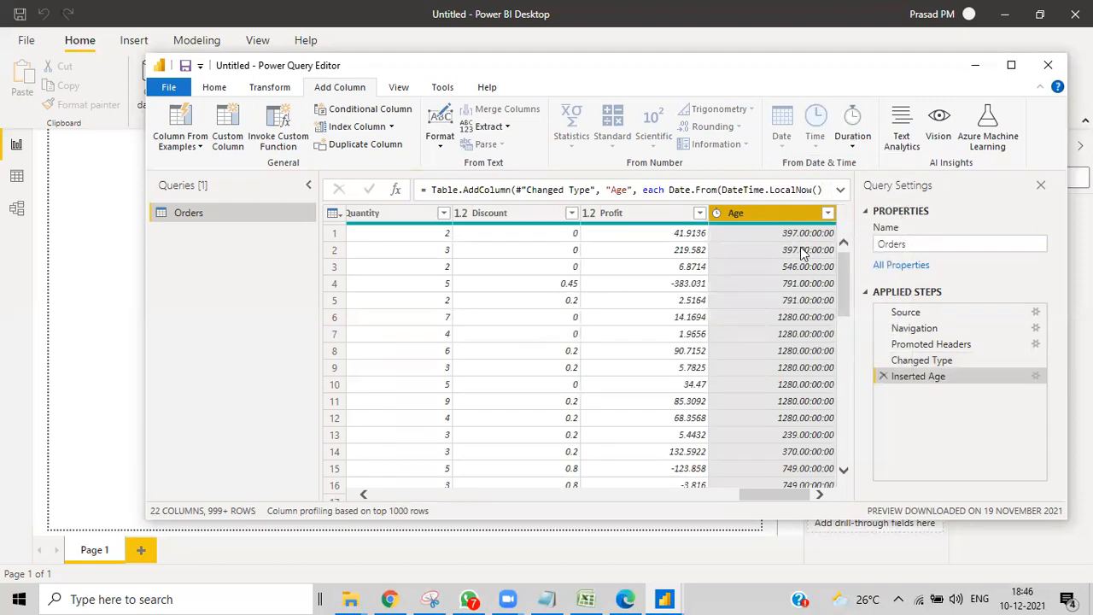
# - Maximize the query editor and move the Order Date column to the end of the table beside Age
pyautogui.moveTo(777, 493); pyautogui.dragTo(356, 494)
pyautogui.click(647, 216)
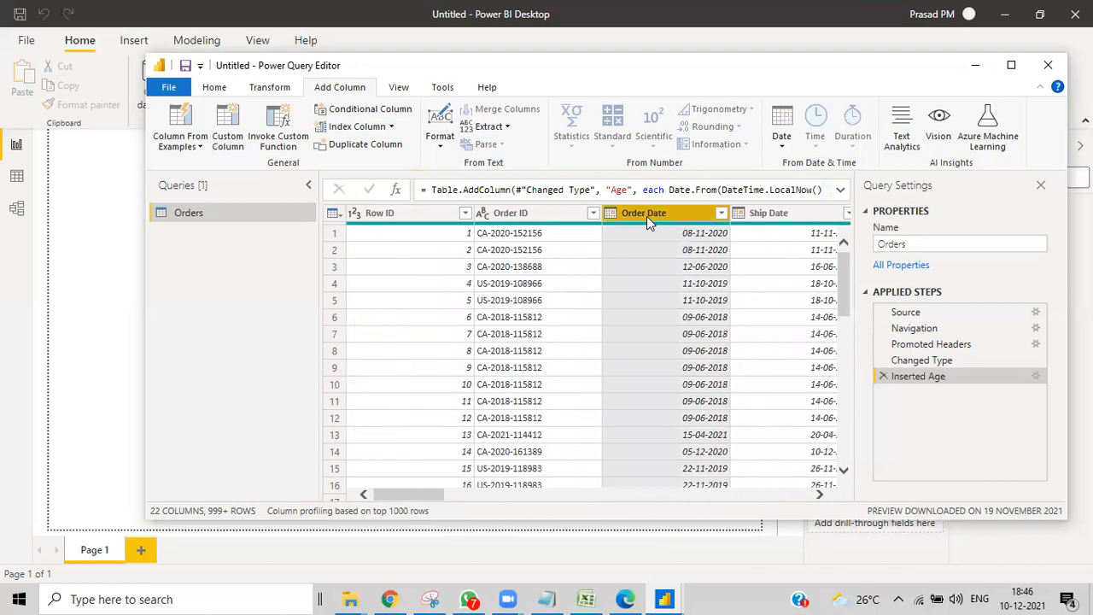
pyautogui.click(227, 89)
pyautogui.click(261, 91)
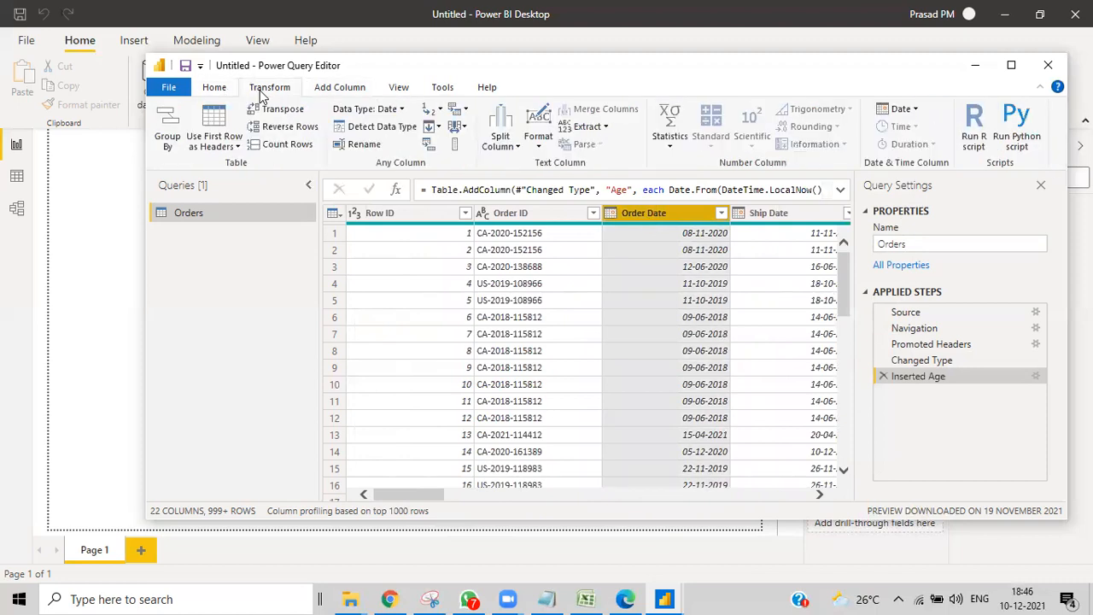
pyautogui.click(461, 129)
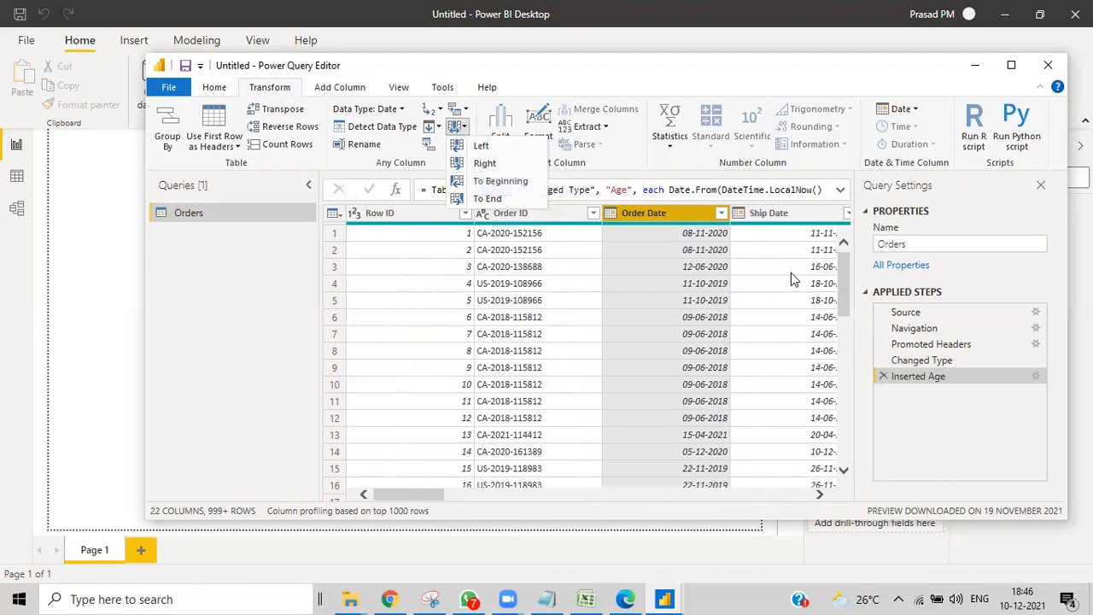
pyautogui.click(1011, 65)
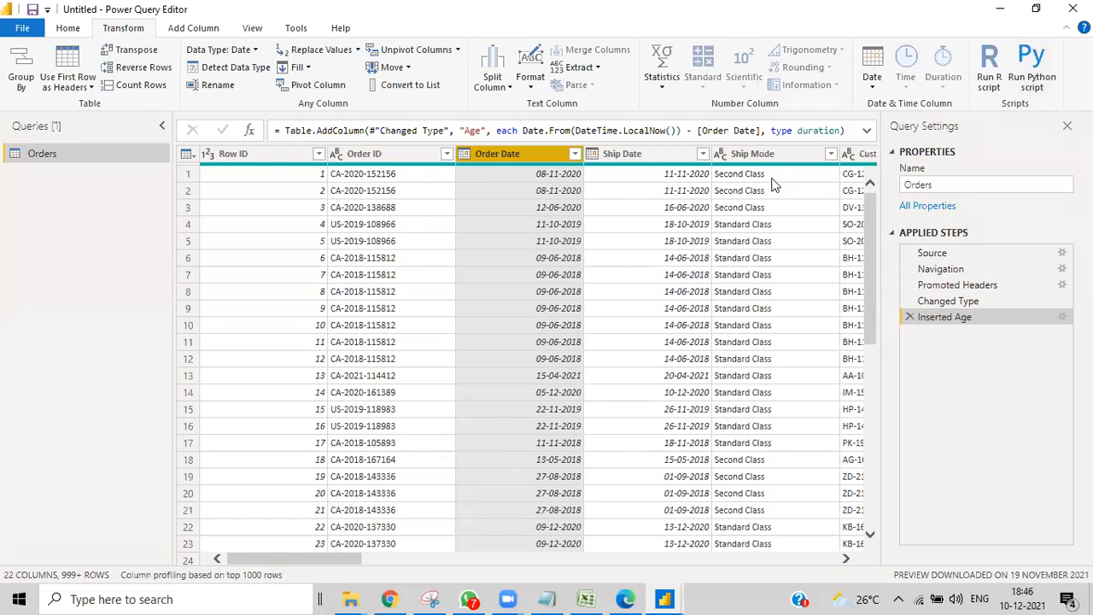
pyautogui.click(410, 69)
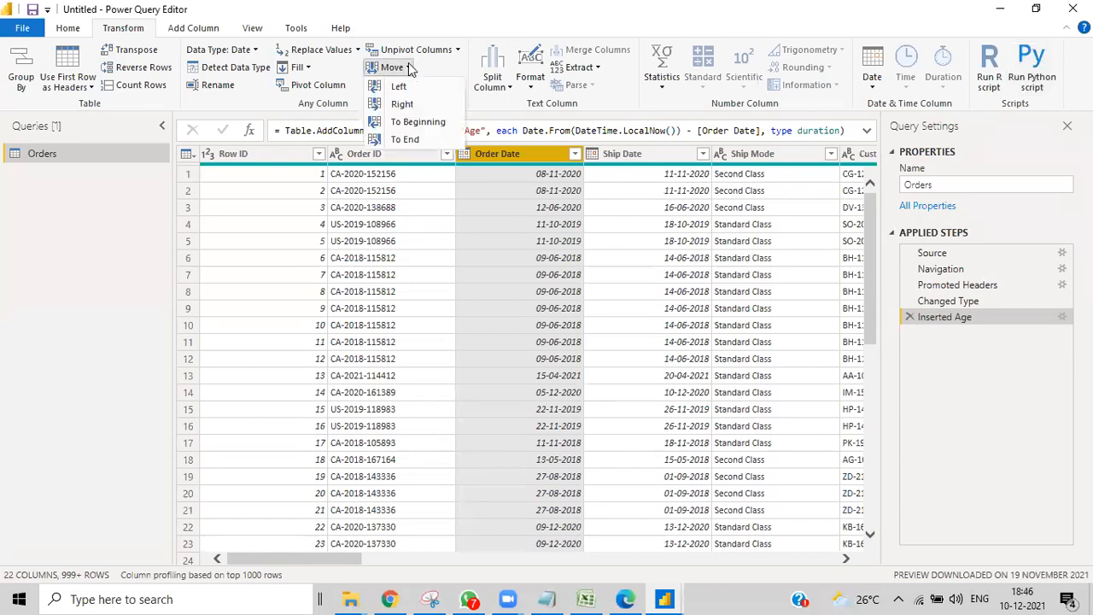
pyautogui.click(421, 137)
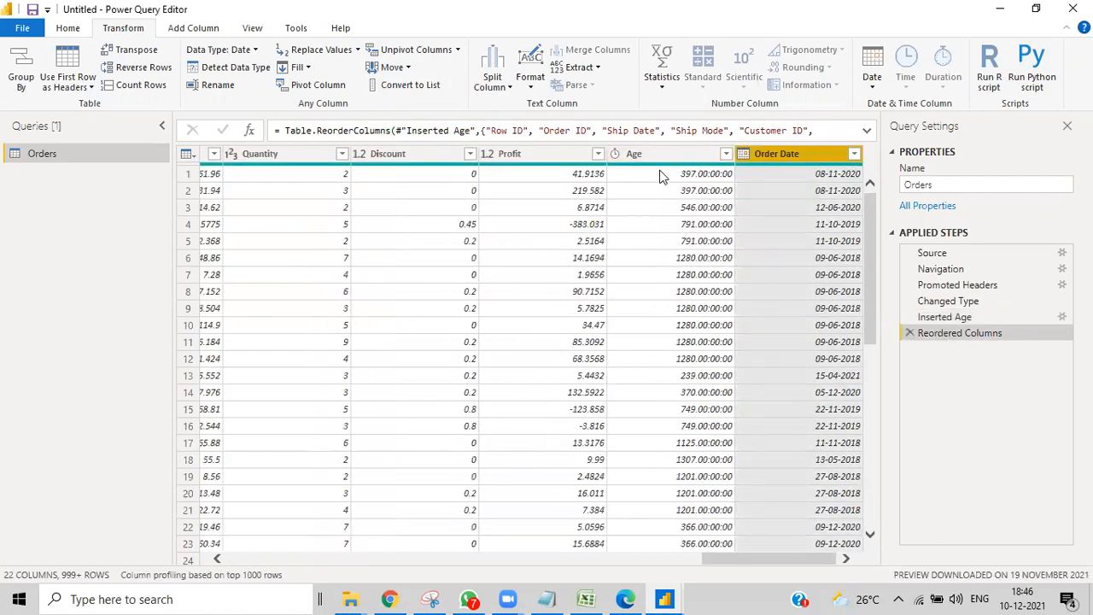
pyautogui.moveTo(756, 559); pyautogui.dragTo(844, 567)
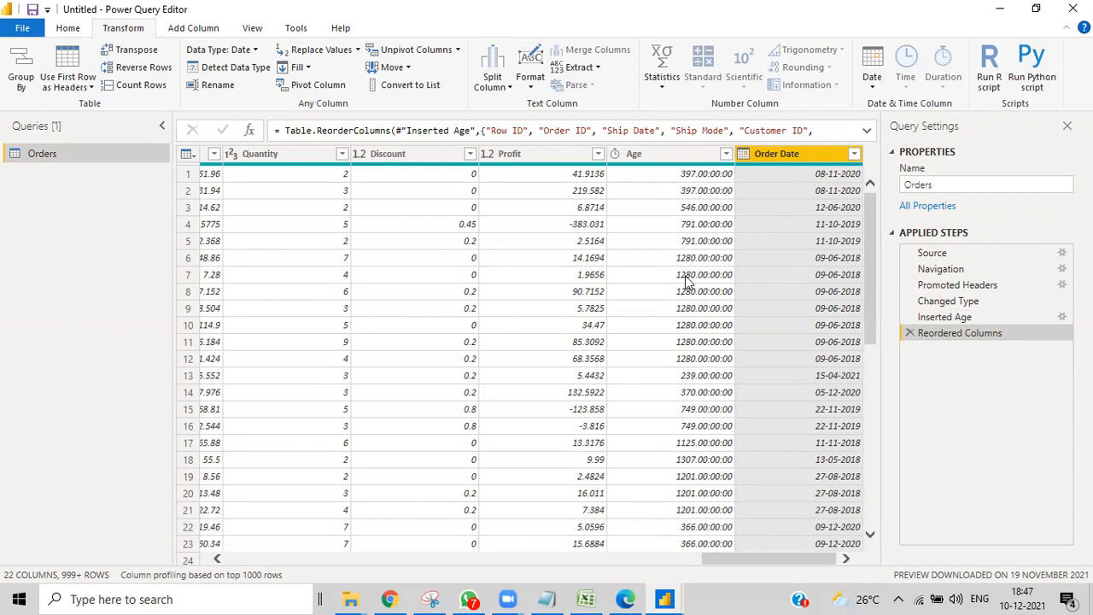
# - Compare the Age values with the order dates and change the Order Date column's data type to Date/Time
pyautogui.scroll(-14, 686, 281)
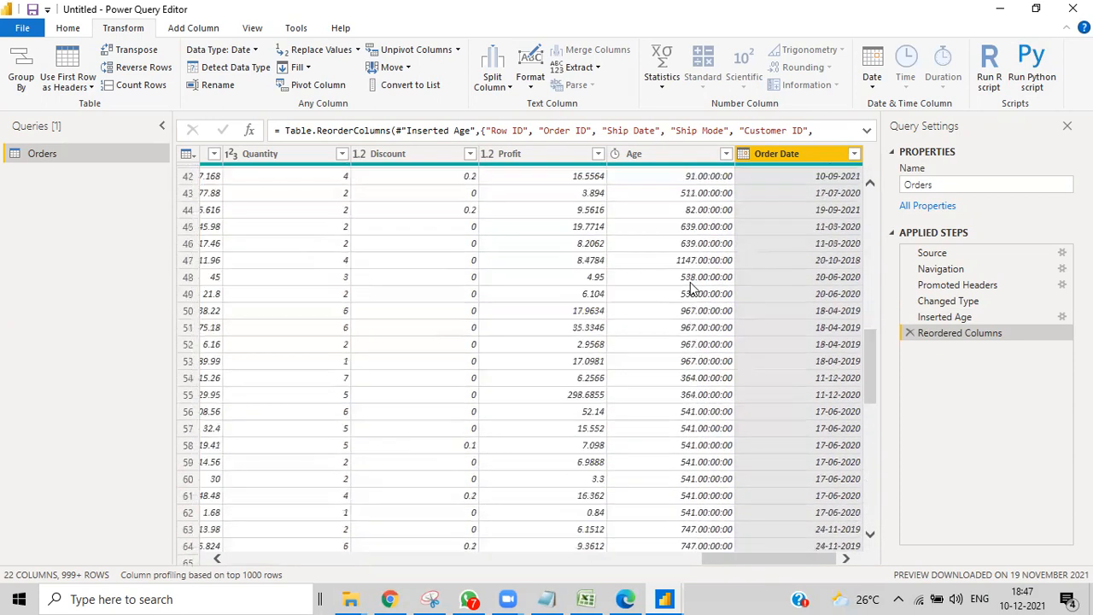
pyautogui.scroll(2, 693, 288)
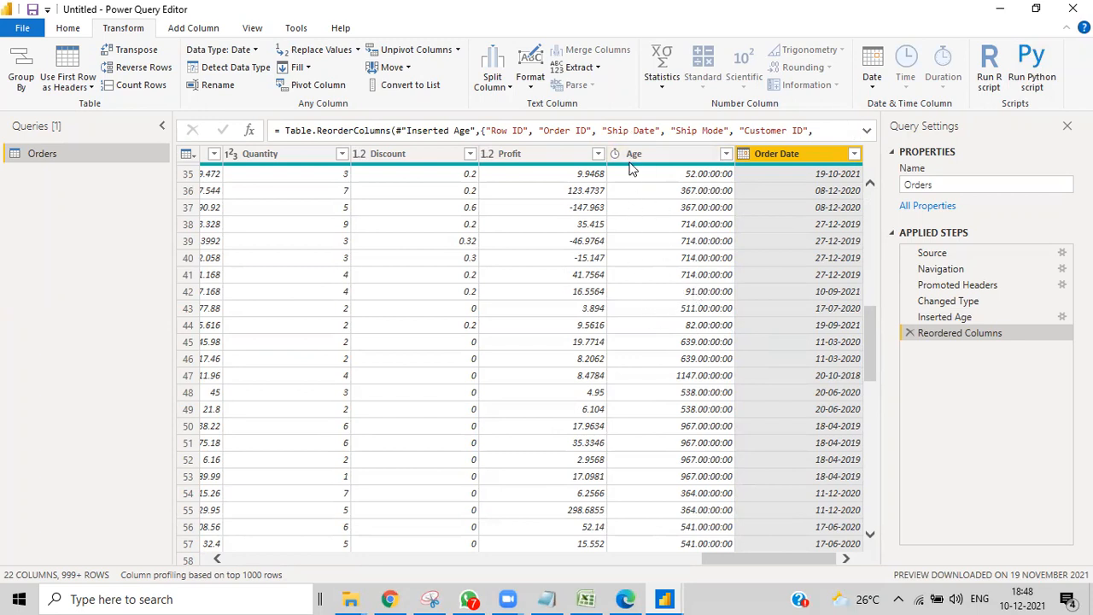
pyautogui.moveTo(629, 168)
pyautogui.click(872, 85)
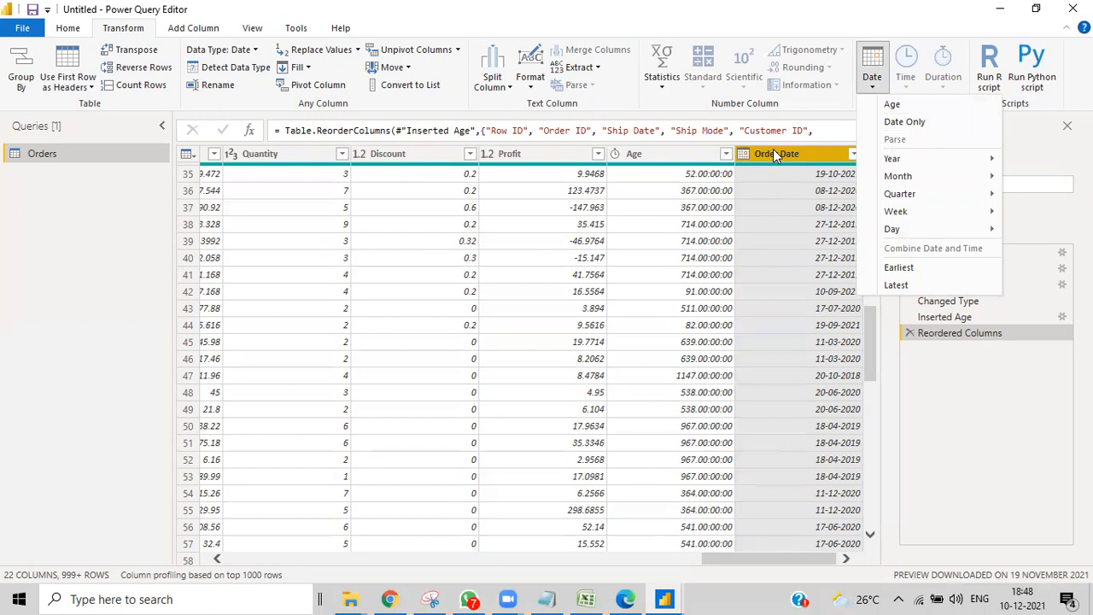
pyautogui.click(253, 51)
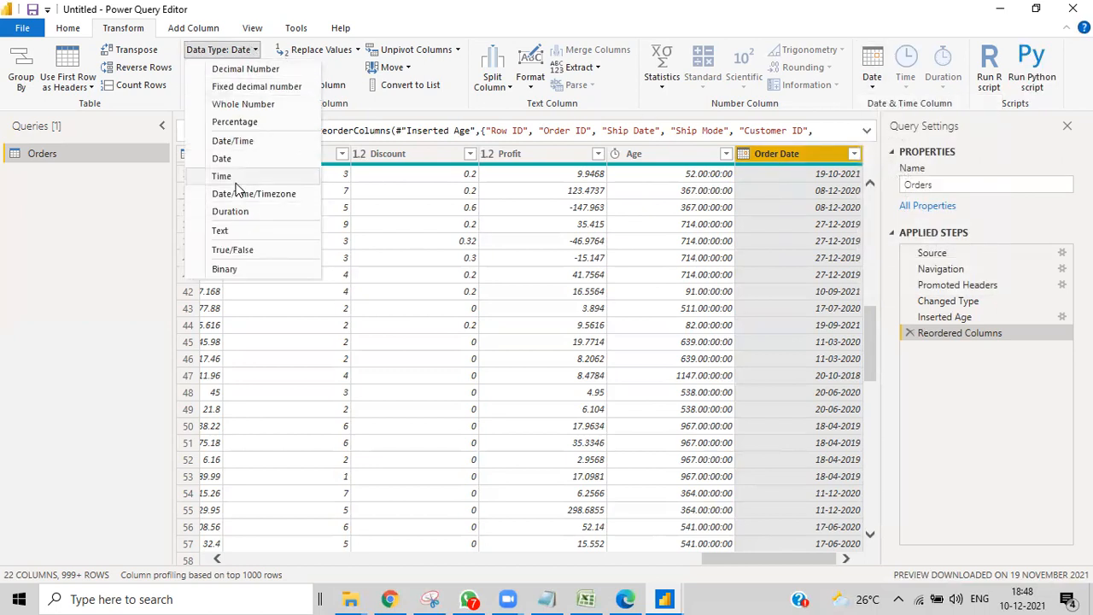
pyautogui.click(238, 144)
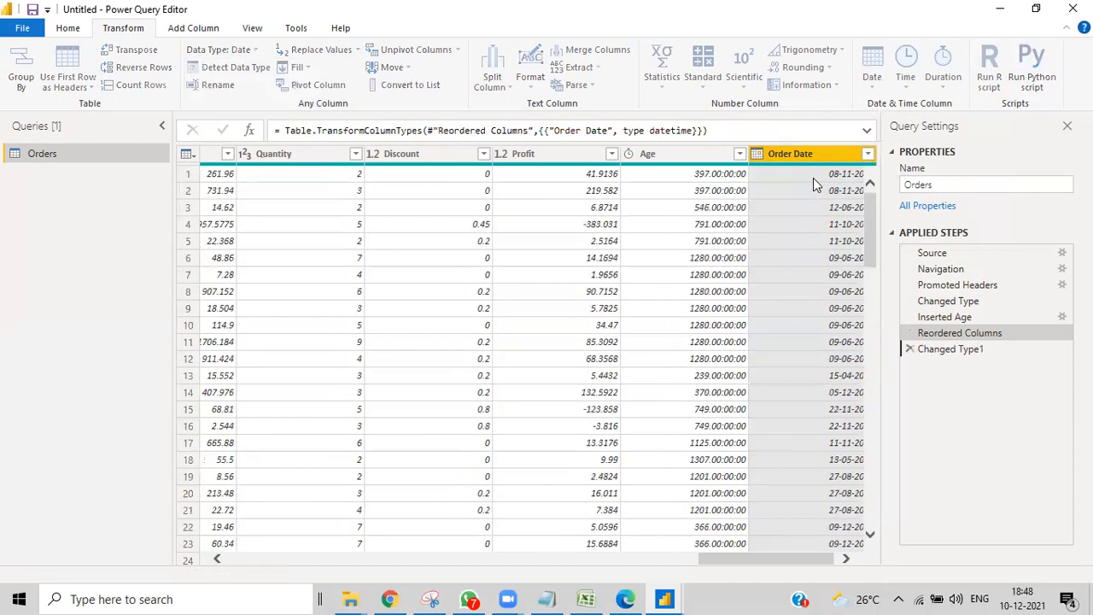
# - Transform Order Date in place to Date Only and set its data type back to Date/Time
pyautogui.click(883, 79)
pyautogui.click(906, 121)
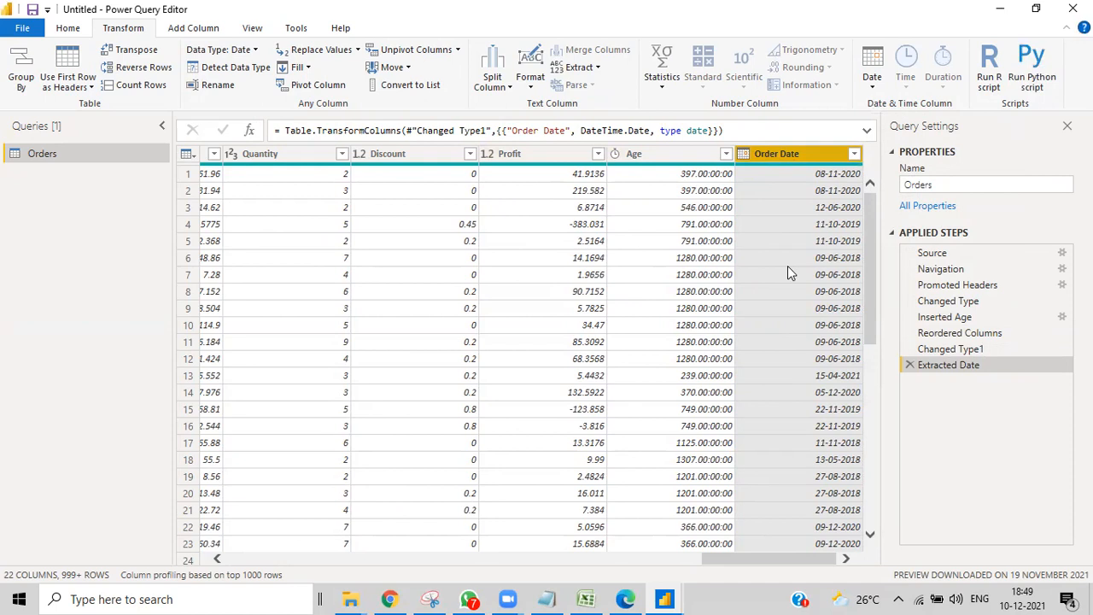
pyautogui.click(255, 51)
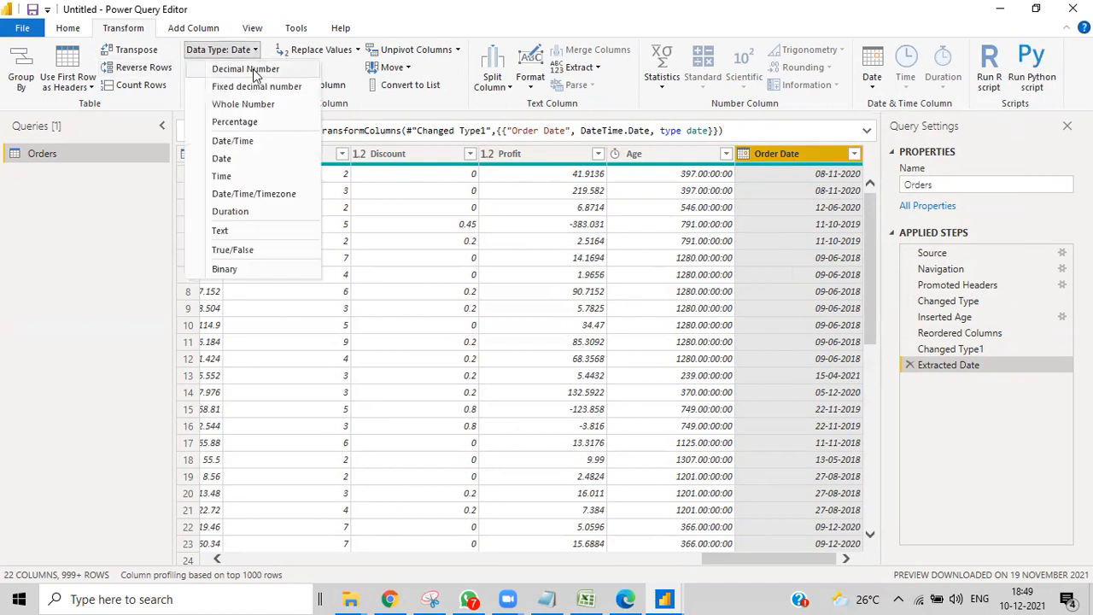
pyautogui.click(249, 143)
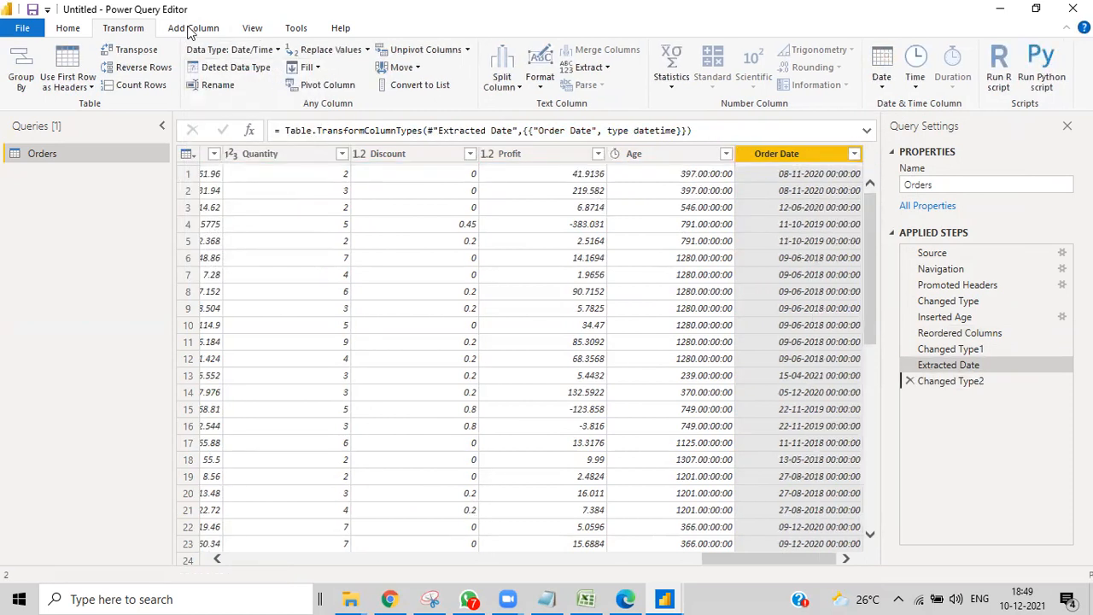
# - Add a new column containing only the date part of Order Date
pyautogui.click(191, 30)
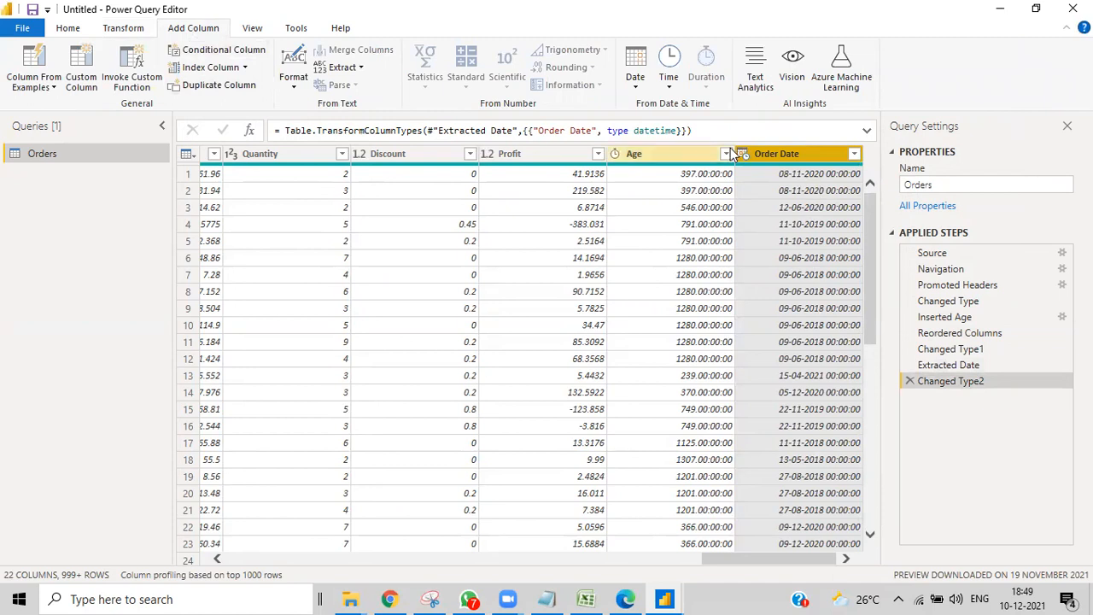
pyautogui.click(638, 85)
pyautogui.click(653, 121)
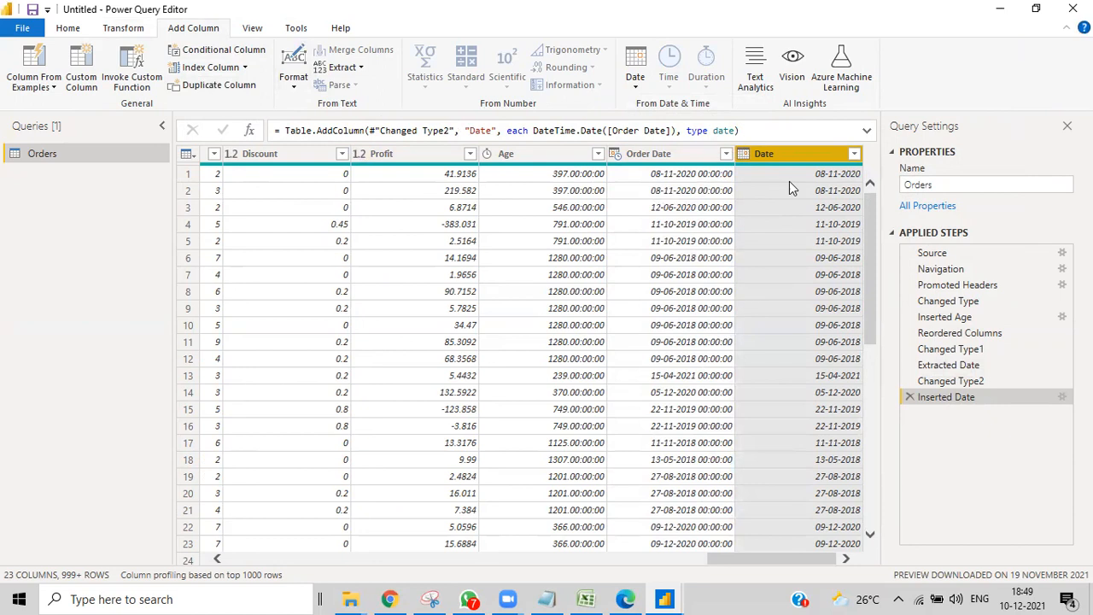
# - Add a Year column extracted from the new Date column
pyautogui.click(631, 91)
pyautogui.moveTo(662, 166)
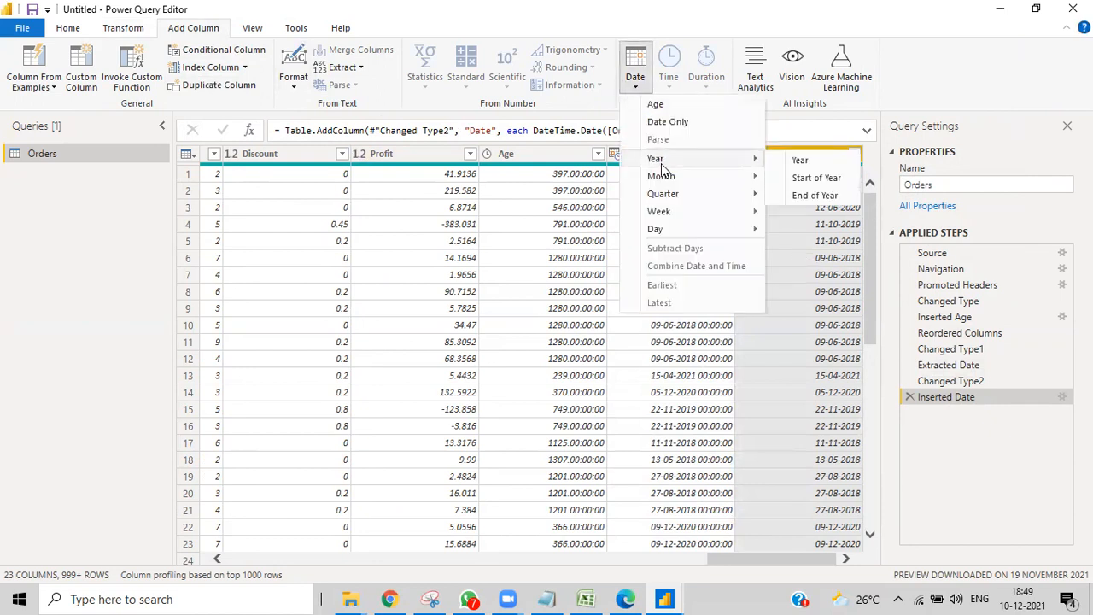
pyautogui.click(800, 162)
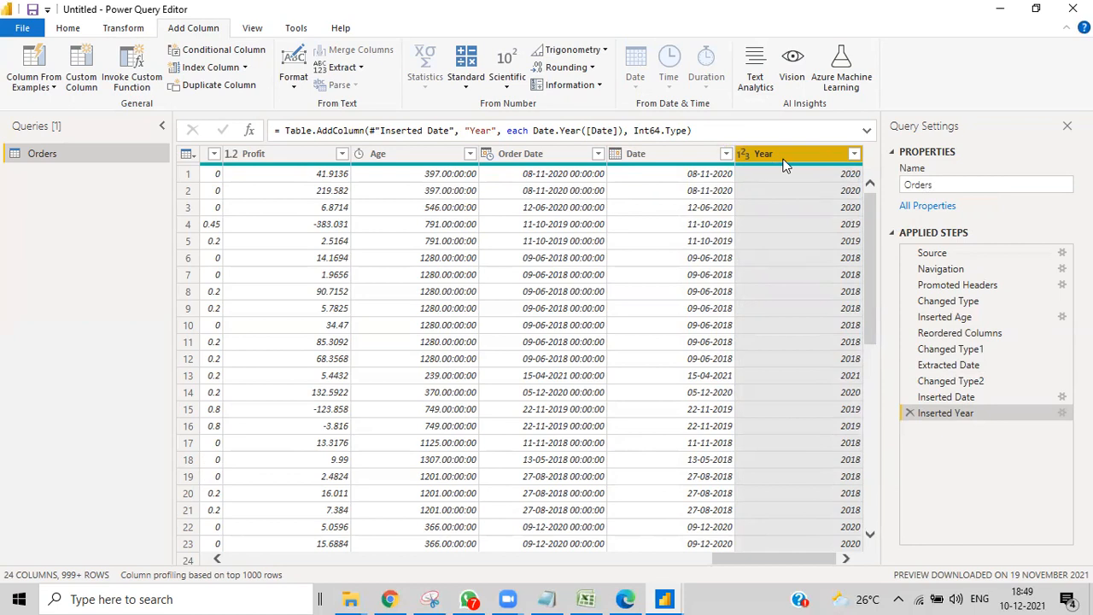
# - Add a Start of Year column based on the Date column
pyautogui.click(680, 155)
pyautogui.rightClick(676, 152)
pyautogui.press('Escape')
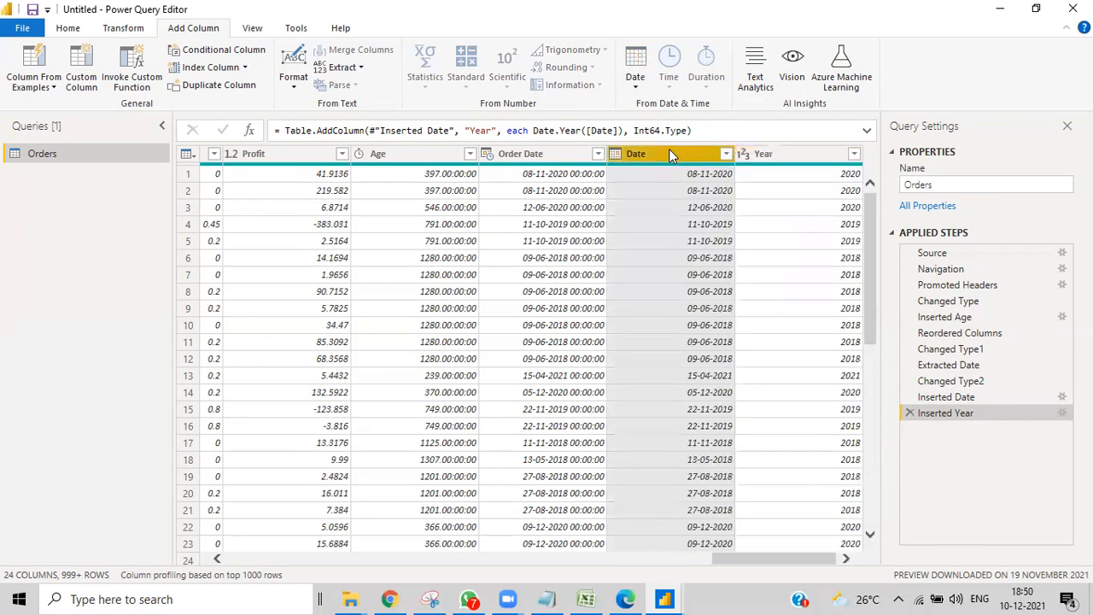
pyautogui.click(789, 152)
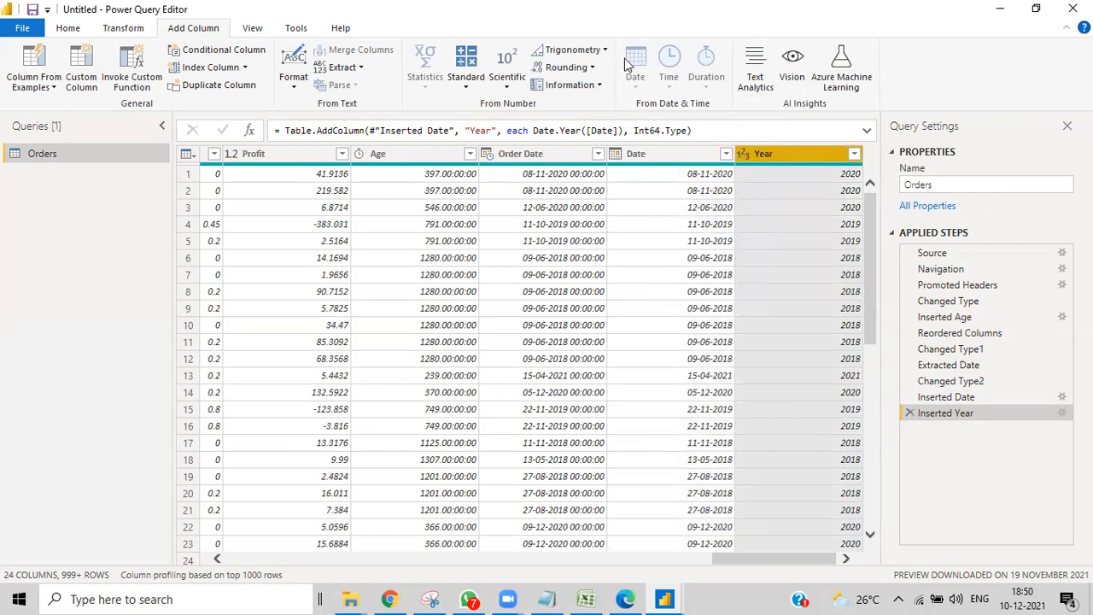
pyautogui.click(652, 156)
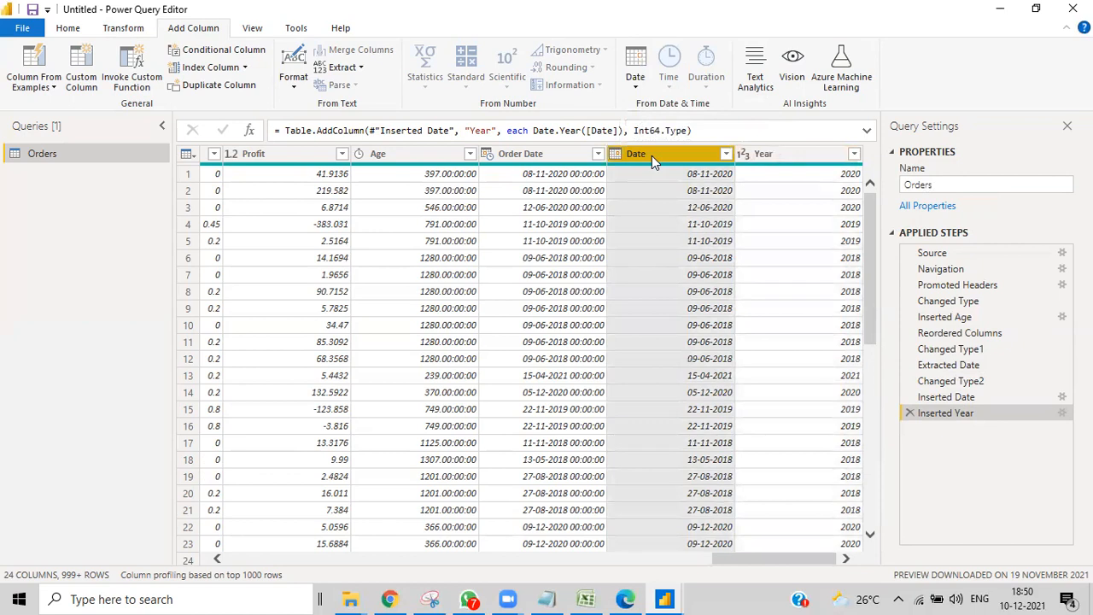
pyautogui.moveTo(639, 158)
pyautogui.click(635, 81)
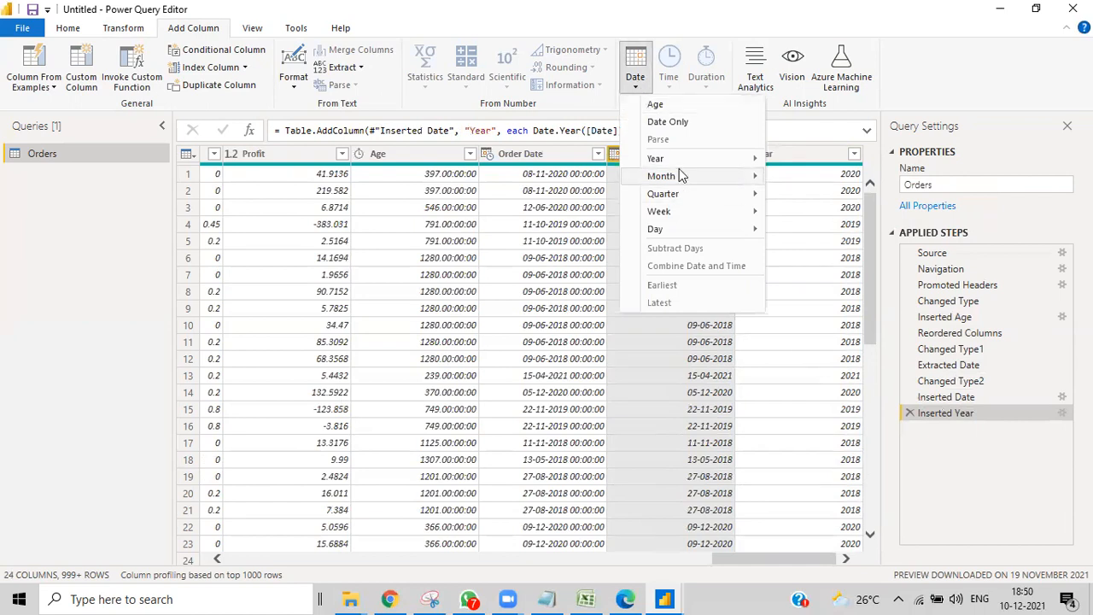
pyautogui.moveTo(672, 154)
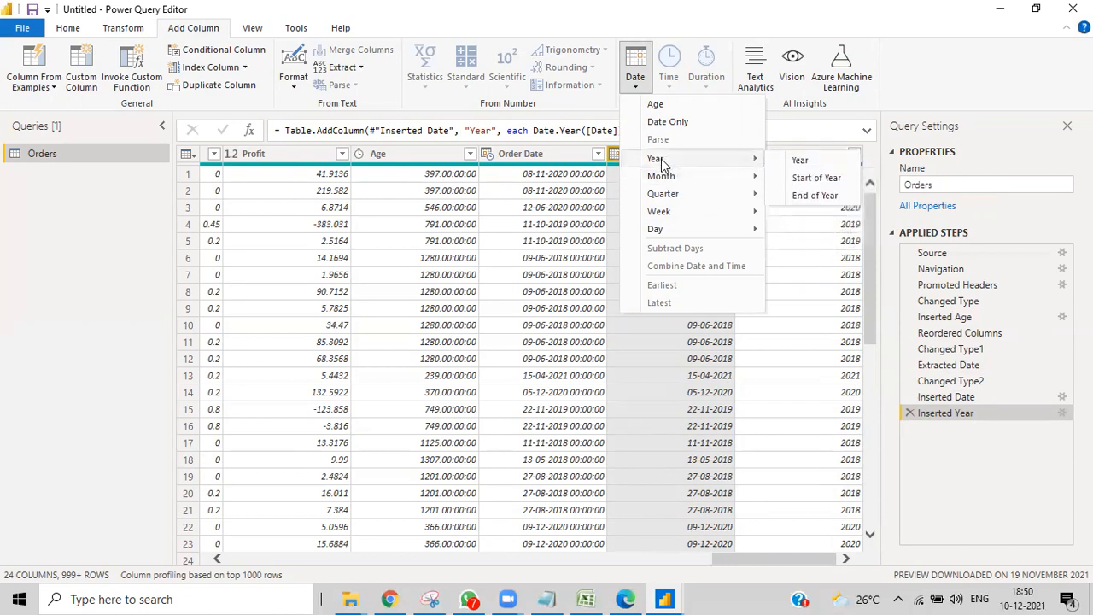
pyautogui.moveTo(715, 163)
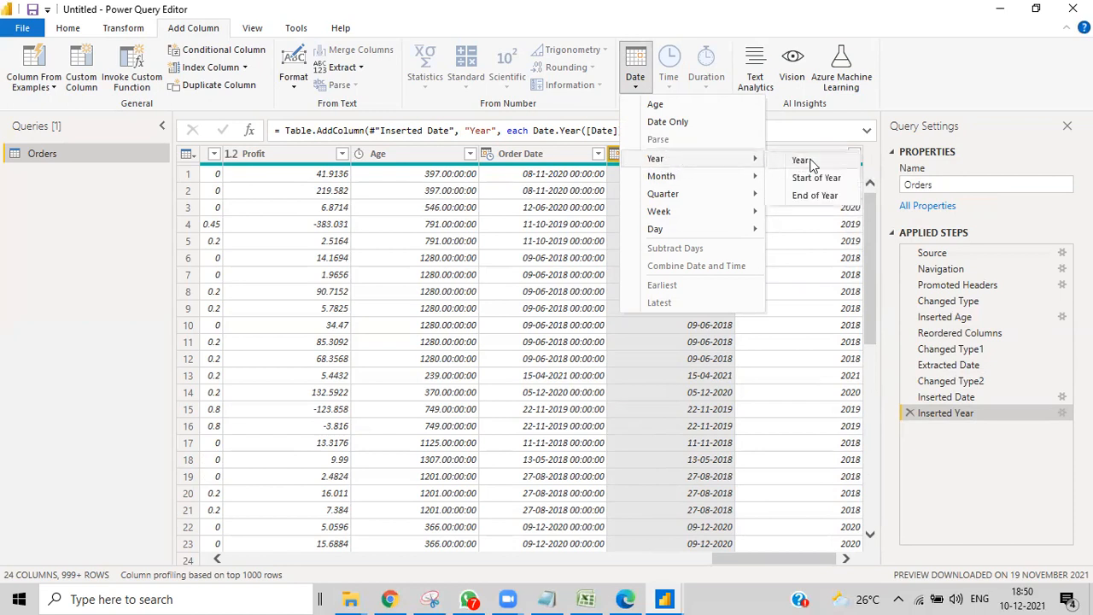
pyautogui.click(815, 179)
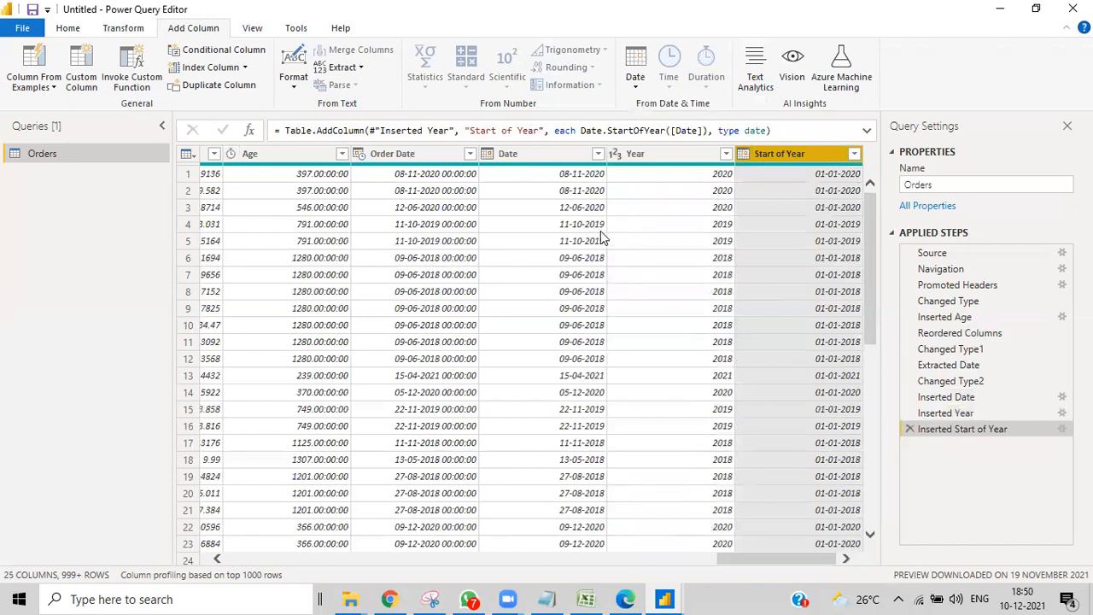
# - Add an End of Year column based on the Date column
pyautogui.click(564, 154)
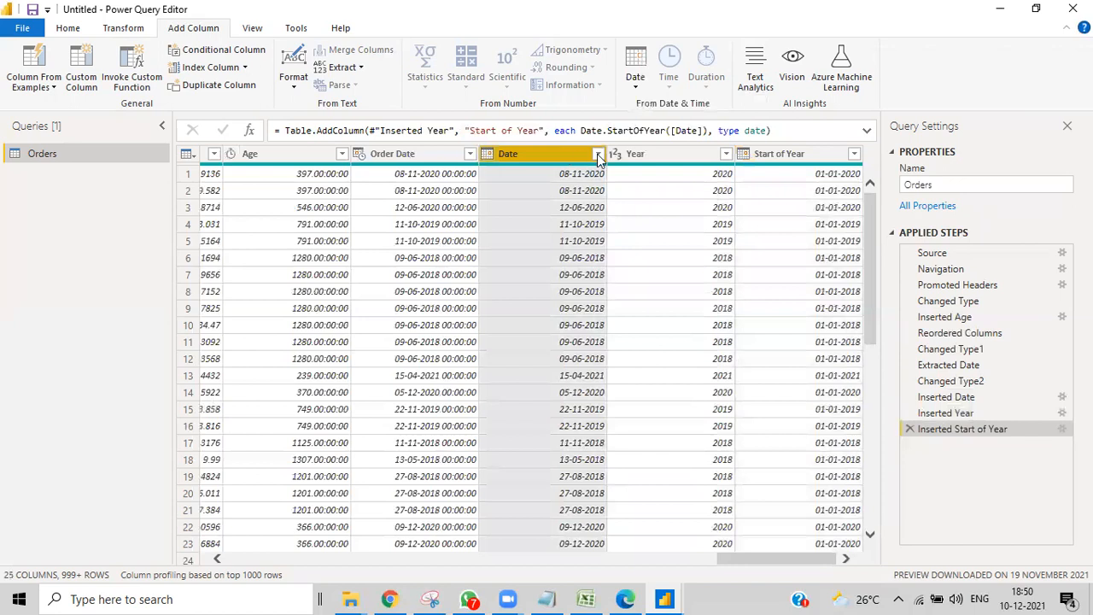
pyautogui.click(649, 88)
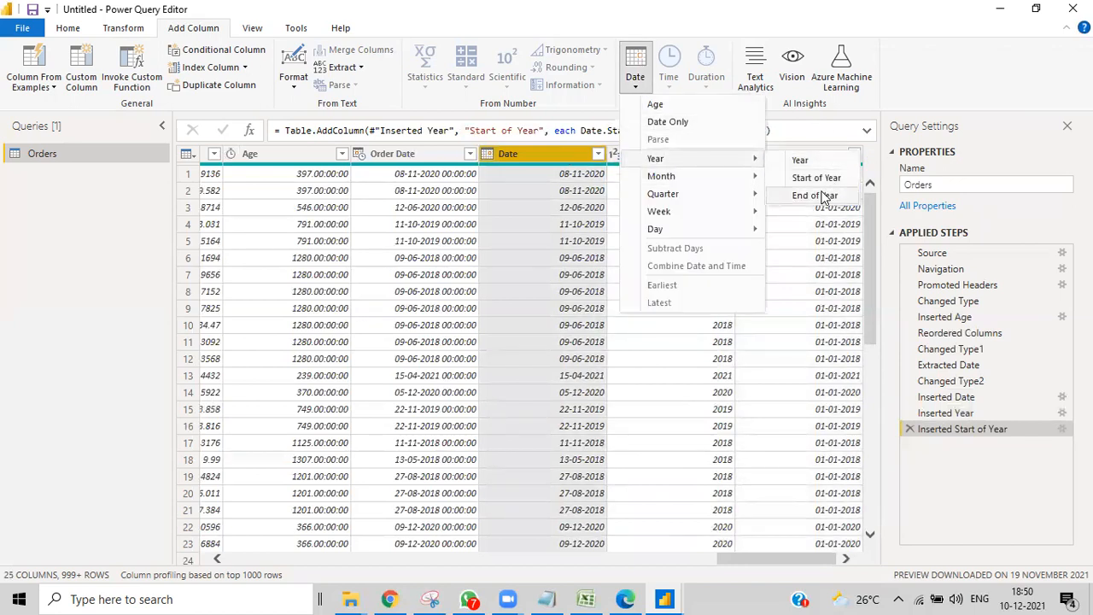
pyautogui.click(822, 195)
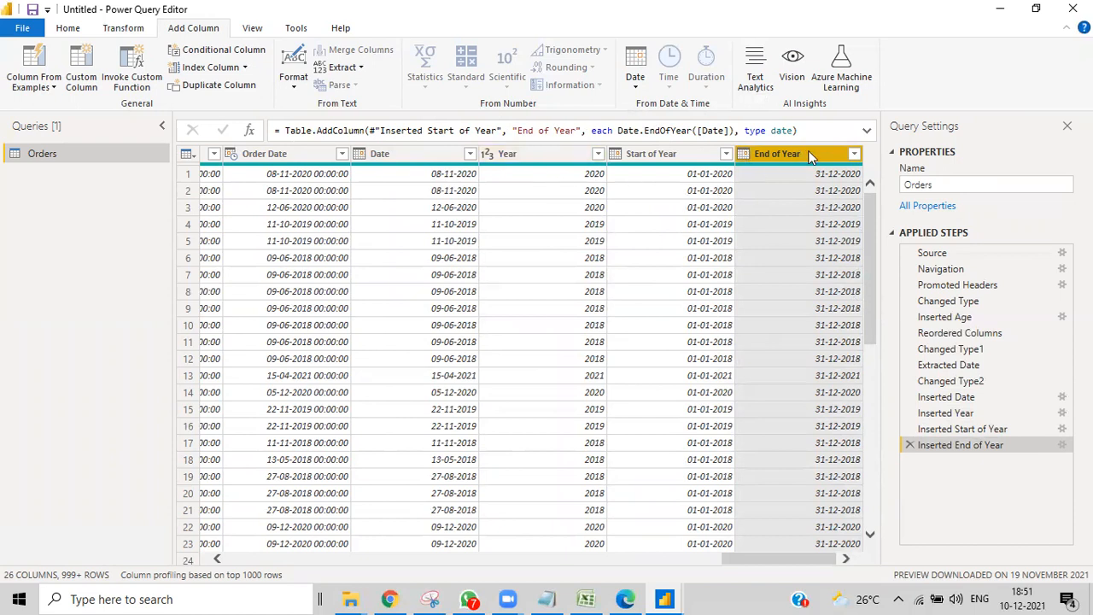
# - Move the Date column to the end of the table, after End of Year
pyautogui.click(406, 156)
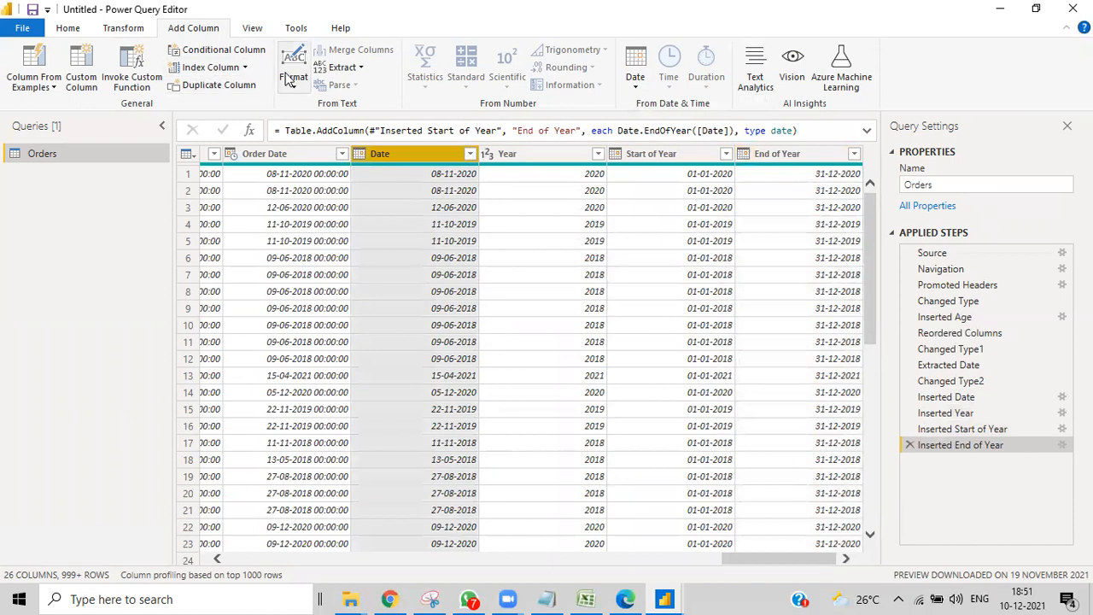
pyautogui.click(128, 29)
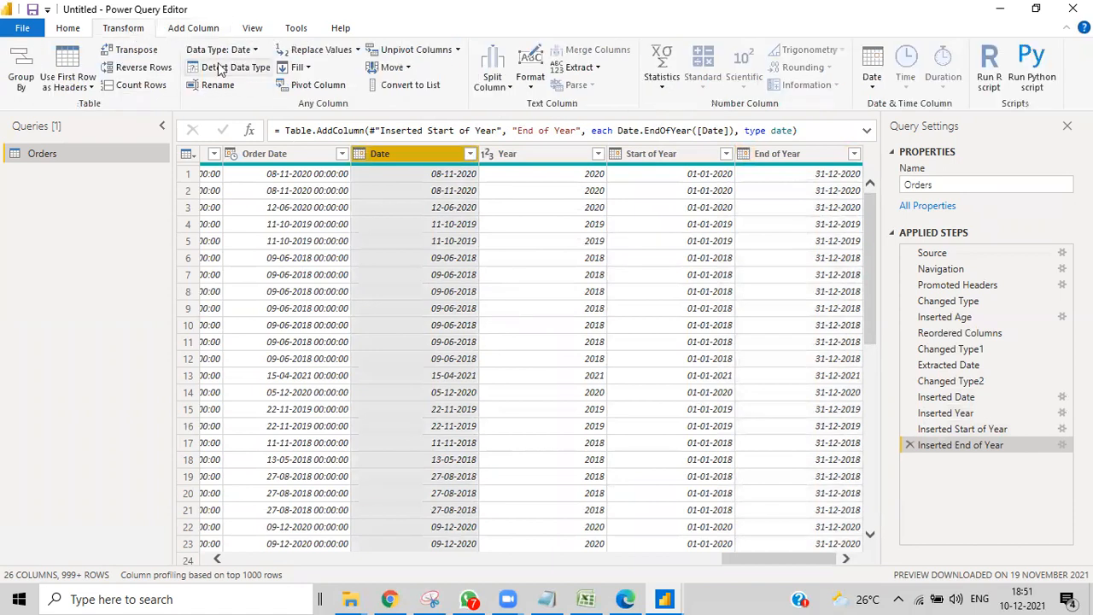
pyautogui.click(401, 67)
pyautogui.click(406, 139)
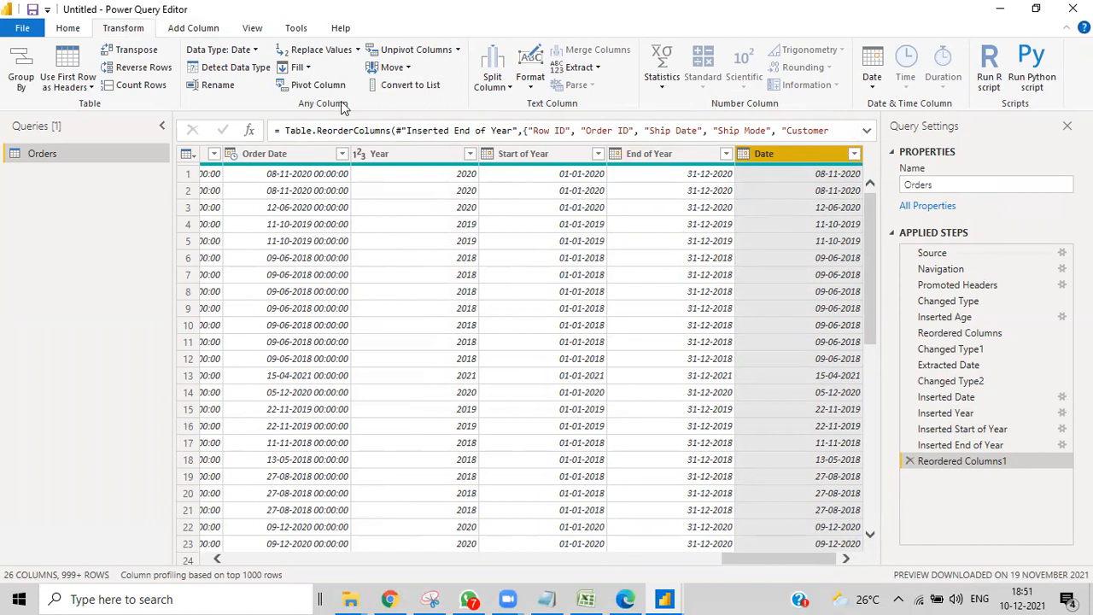
# - Add a Month column holding the month number extracted from the Date column
pyautogui.click(186, 28)
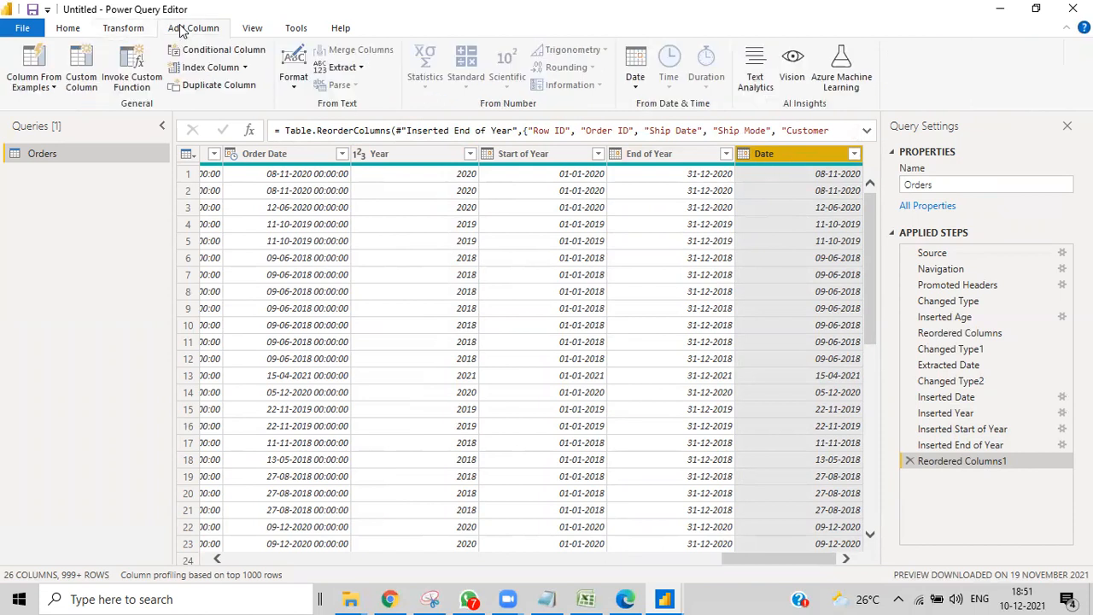
pyautogui.click(634, 83)
pyautogui.moveTo(742, 160)
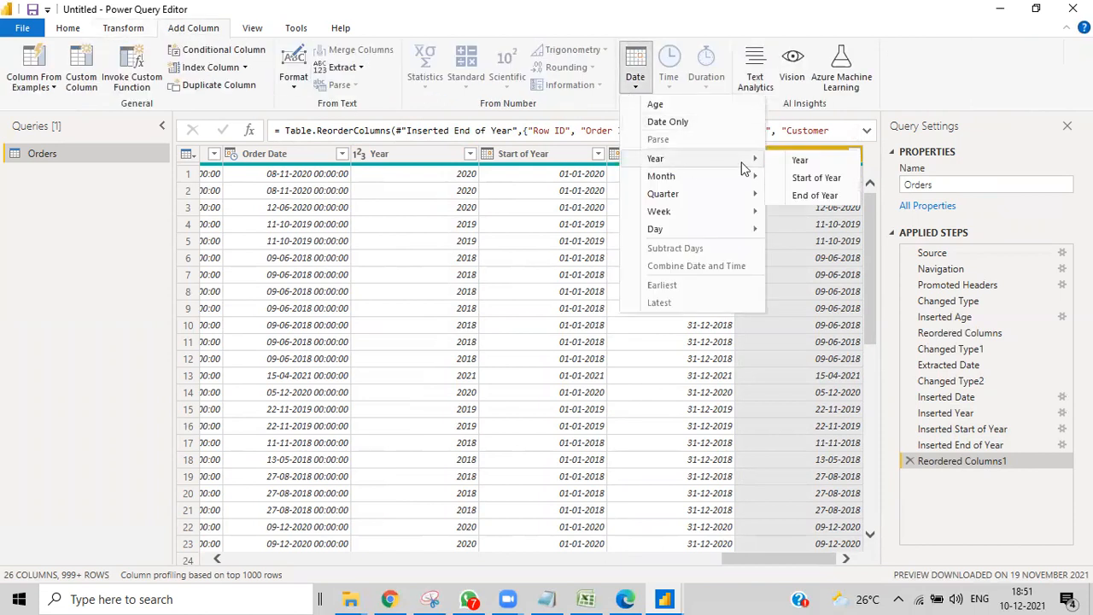
pyautogui.moveTo(722, 178)
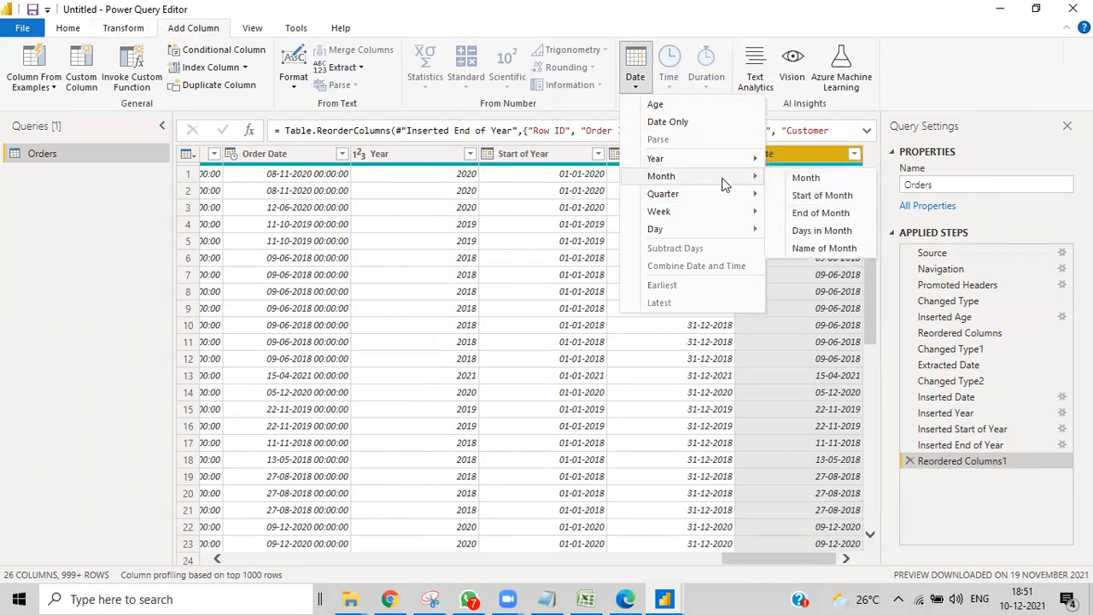
pyautogui.click(803, 181)
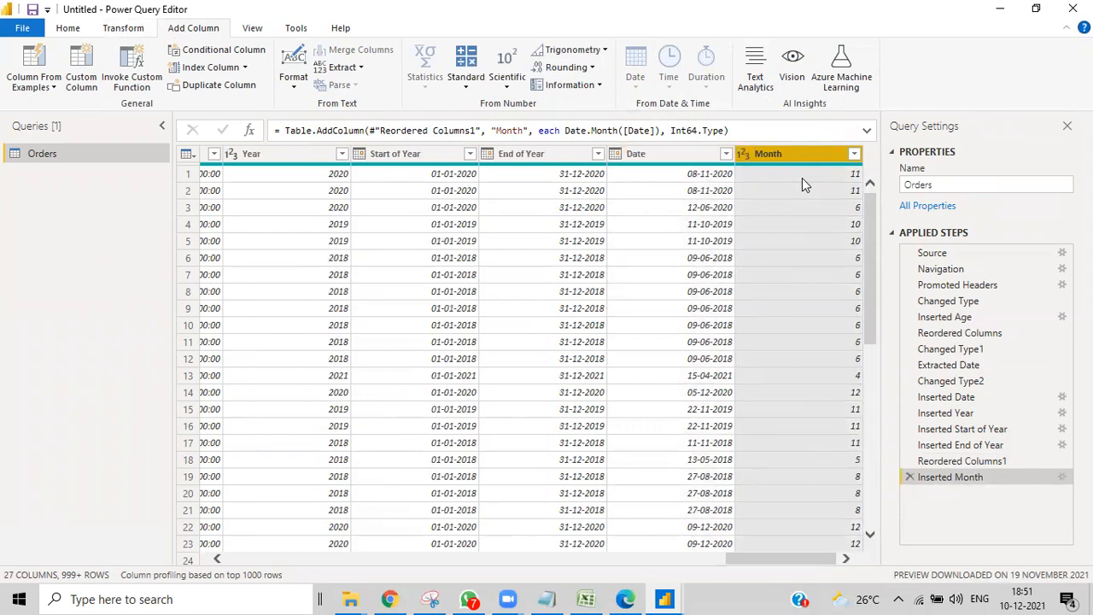
# - Add a Start of Month column based on the Date column
pyautogui.click(650, 158)
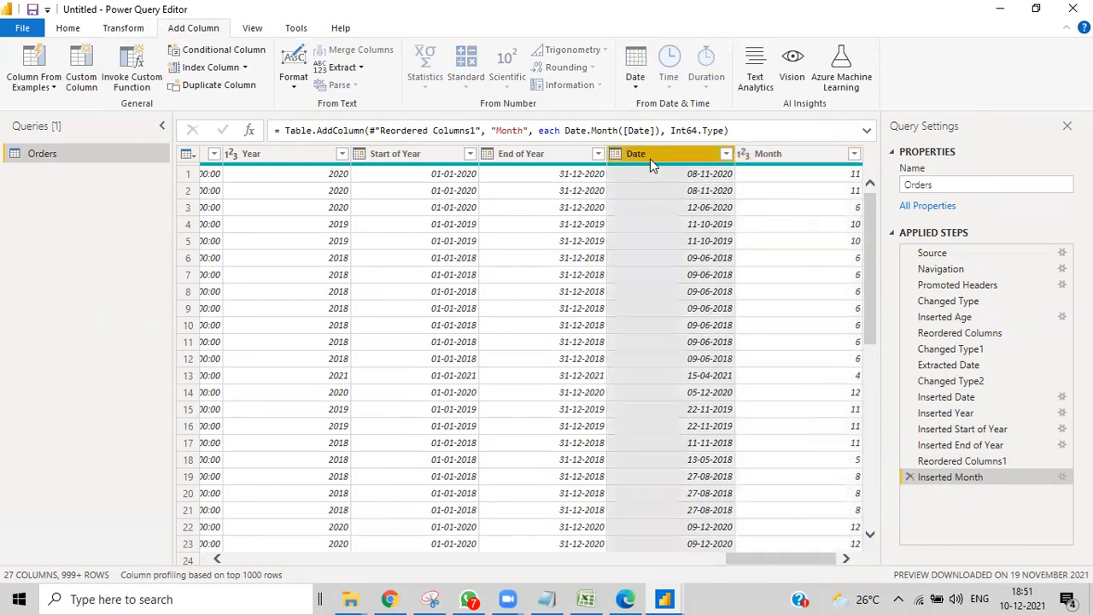
pyautogui.click(634, 89)
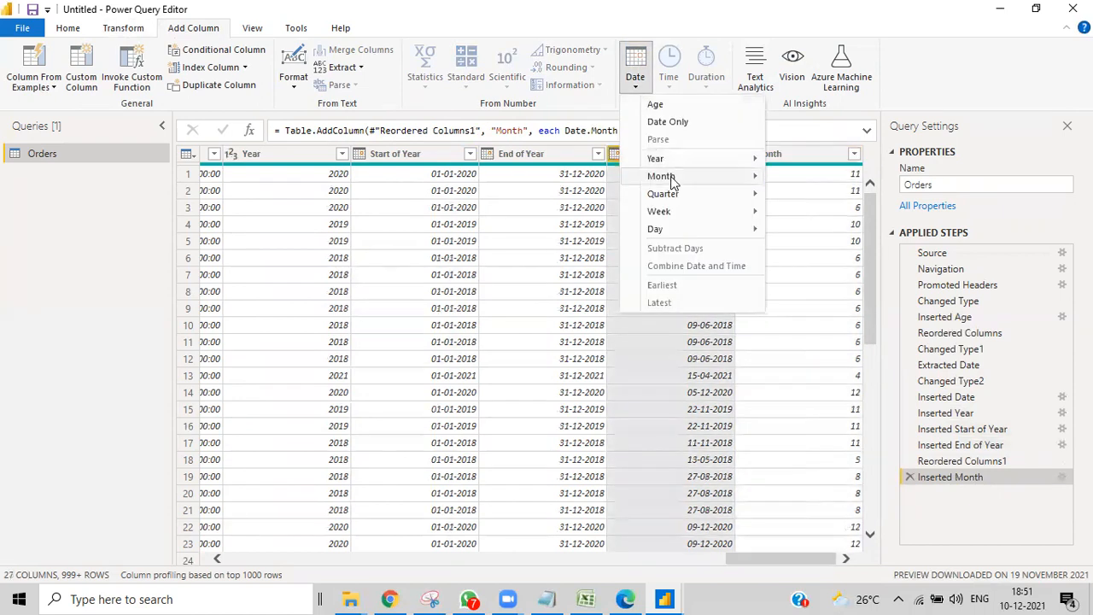
pyautogui.moveTo(672, 179)
pyautogui.click(805, 195)
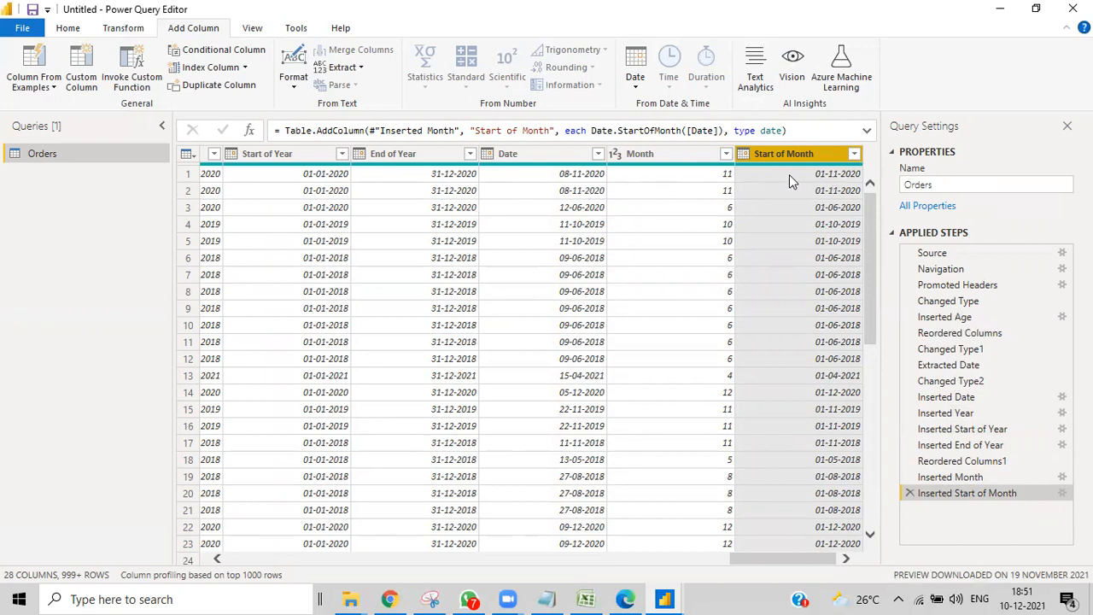
# - Add an End of Month column based on the Date column
pyautogui.click(560, 154)
pyautogui.click(644, 89)
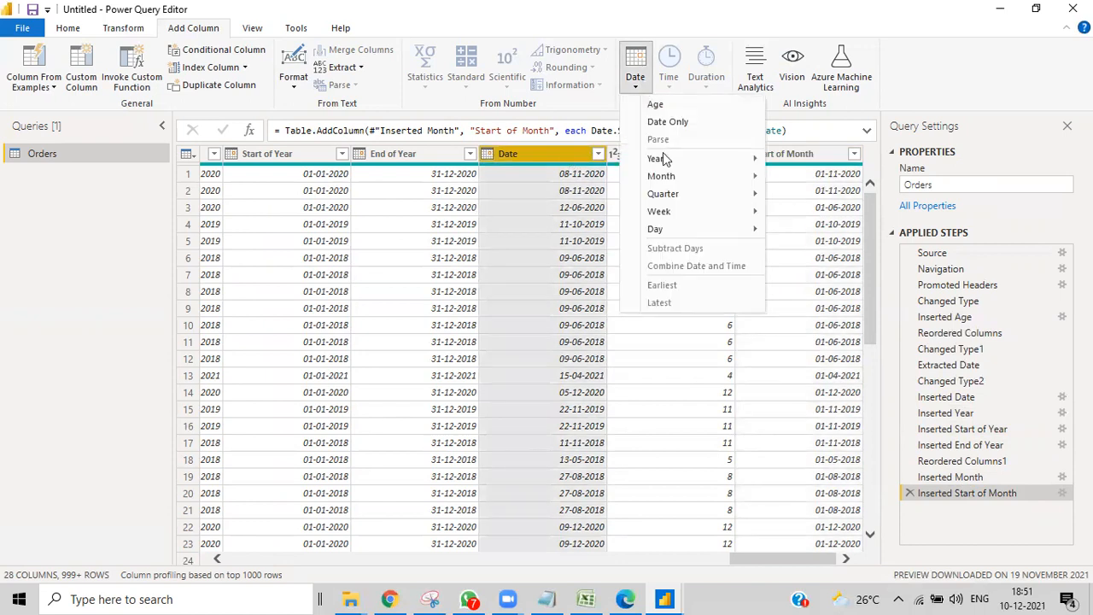
pyautogui.moveTo(651, 176)
pyautogui.click(818, 213)
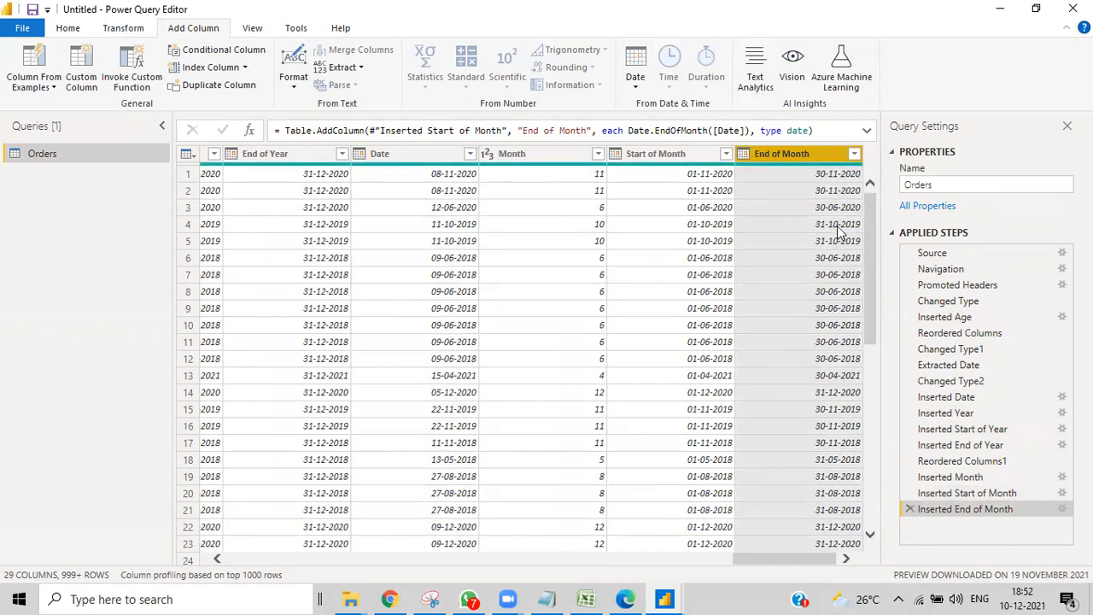
# - Add a Days in Month column based on the Date column
pyautogui.click(428, 160)
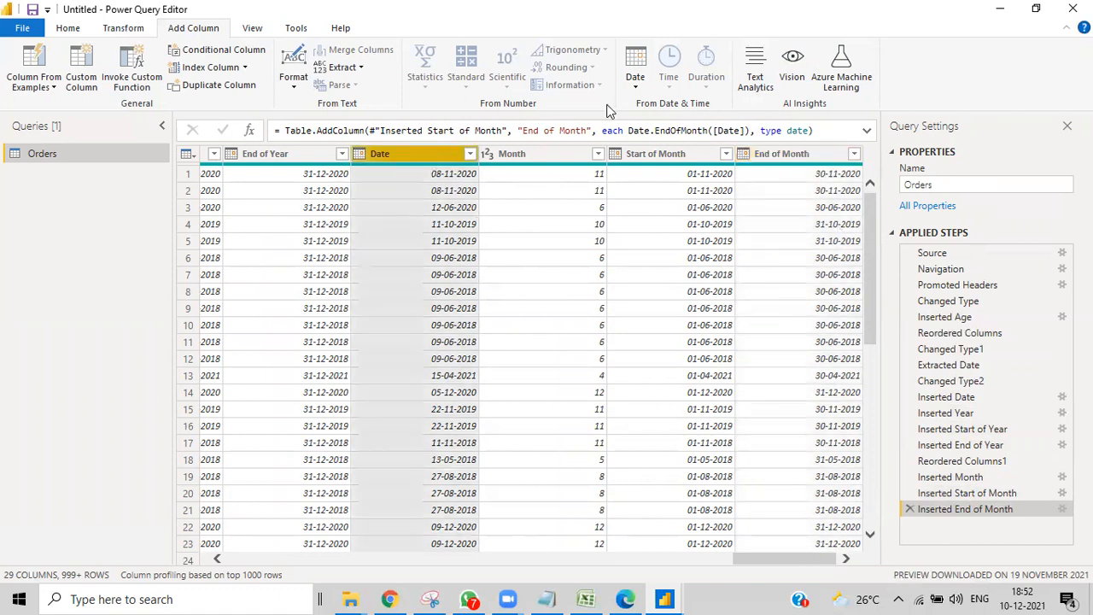
pyautogui.click(646, 90)
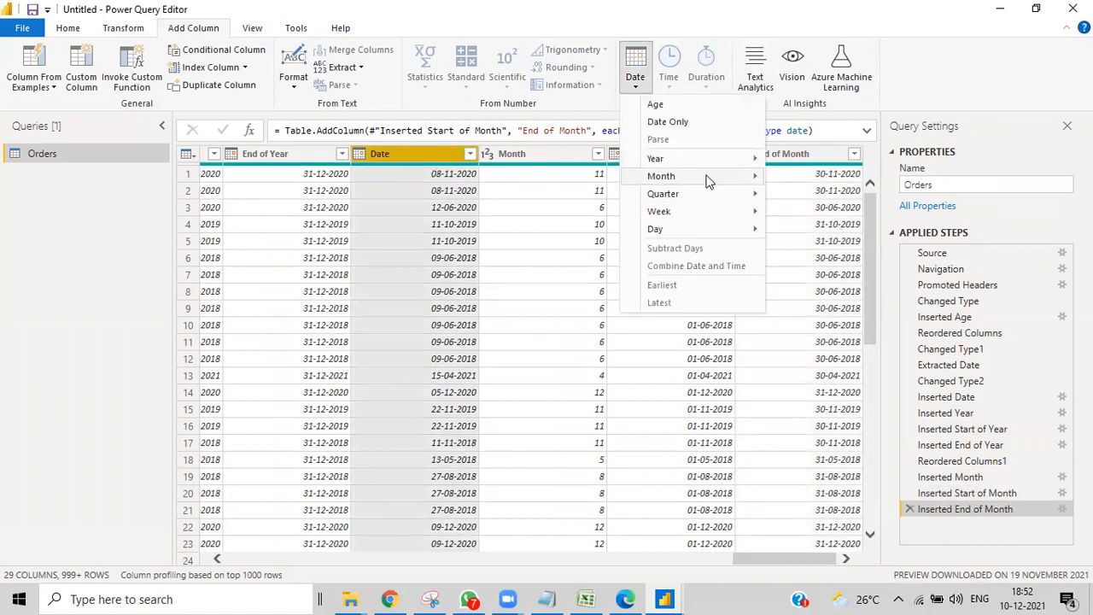
pyautogui.moveTo(708, 178)
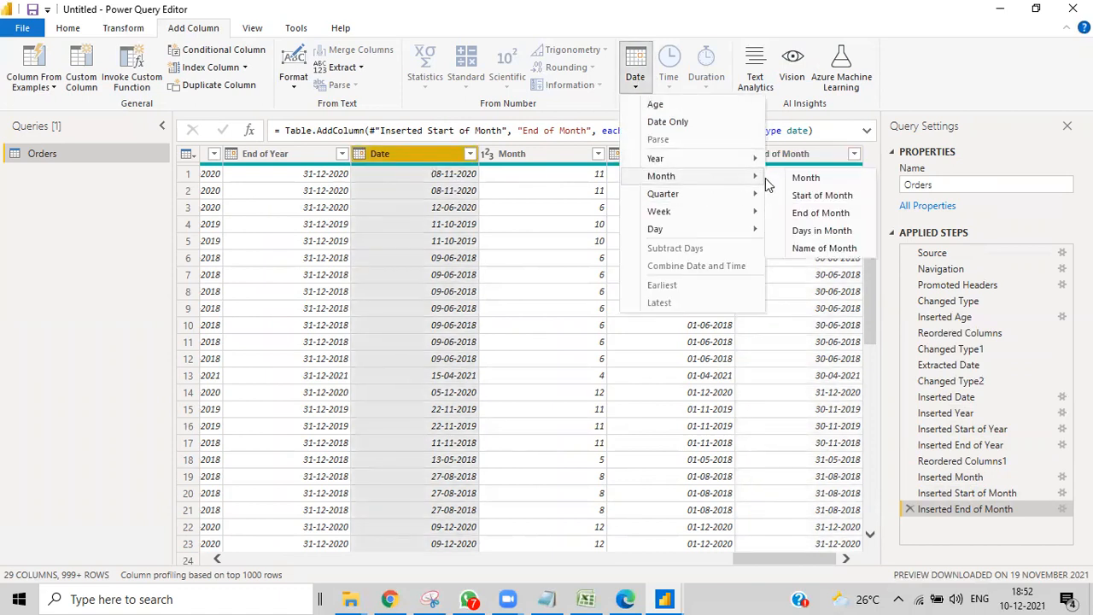
pyautogui.click(809, 232)
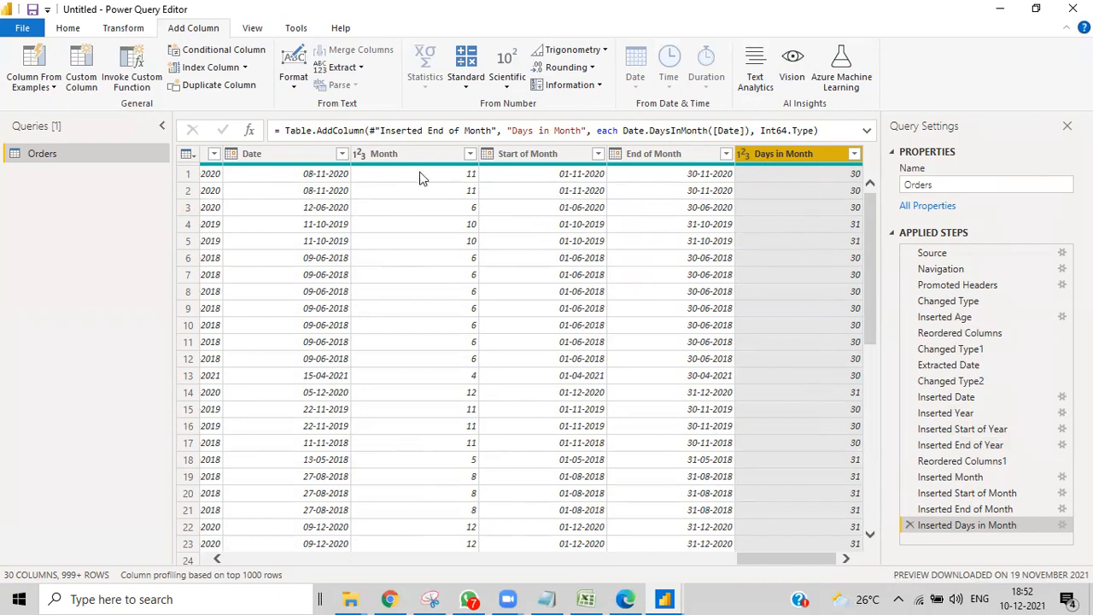
# - Add a column with the name of the month taken from the Date column
pyautogui.click(268, 154)
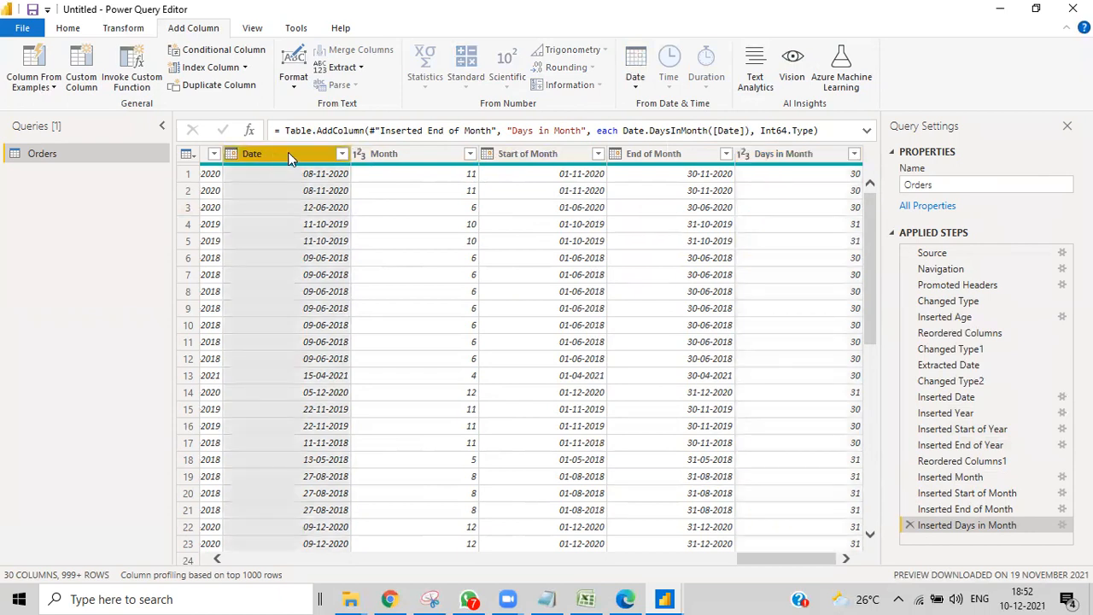
pyautogui.click(635, 85)
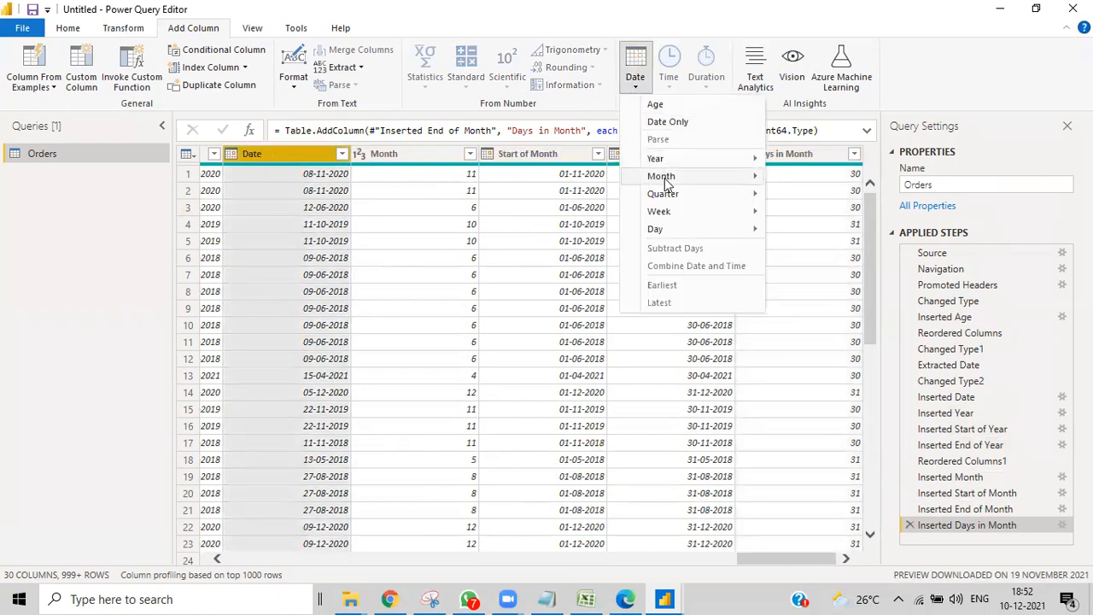
pyautogui.moveTo(663, 176)
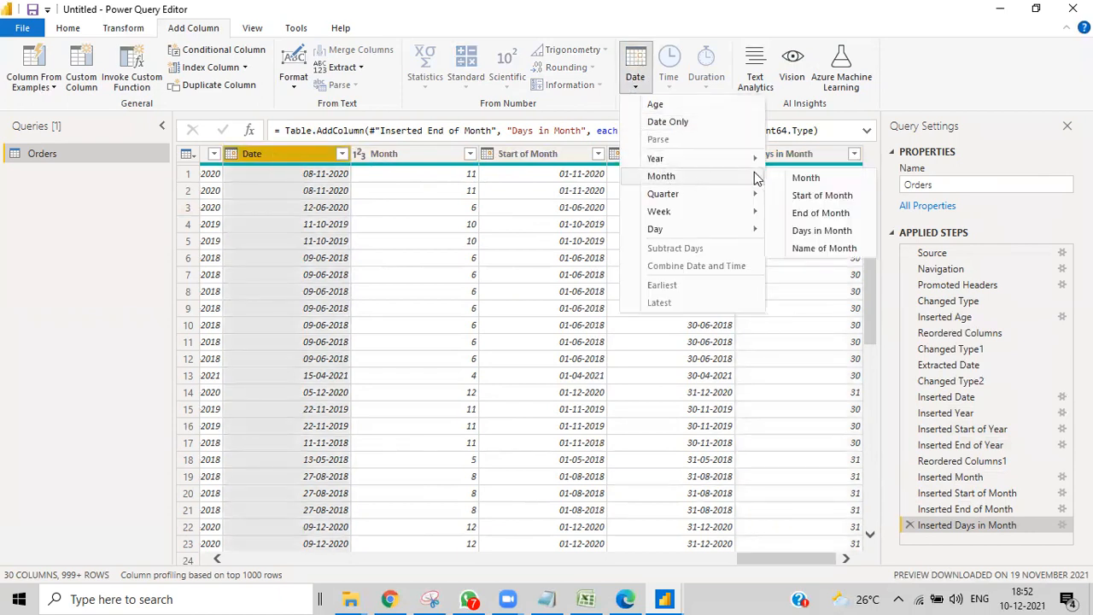
pyautogui.click(824, 248)
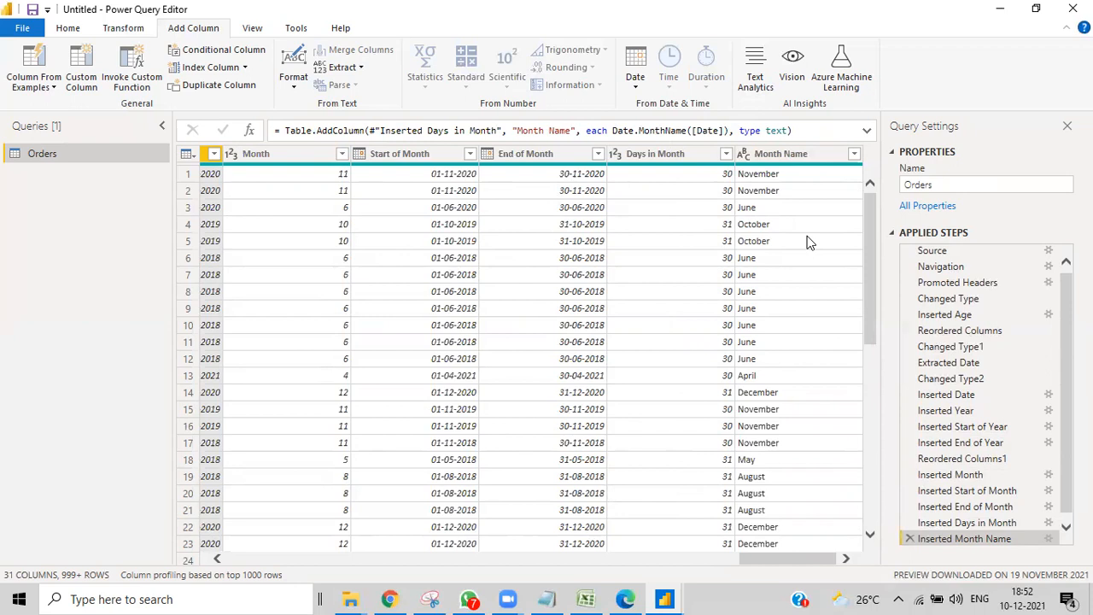
# - Move the Date column to the end of the table, after Month Name
pyautogui.doubleClick(203, 158)
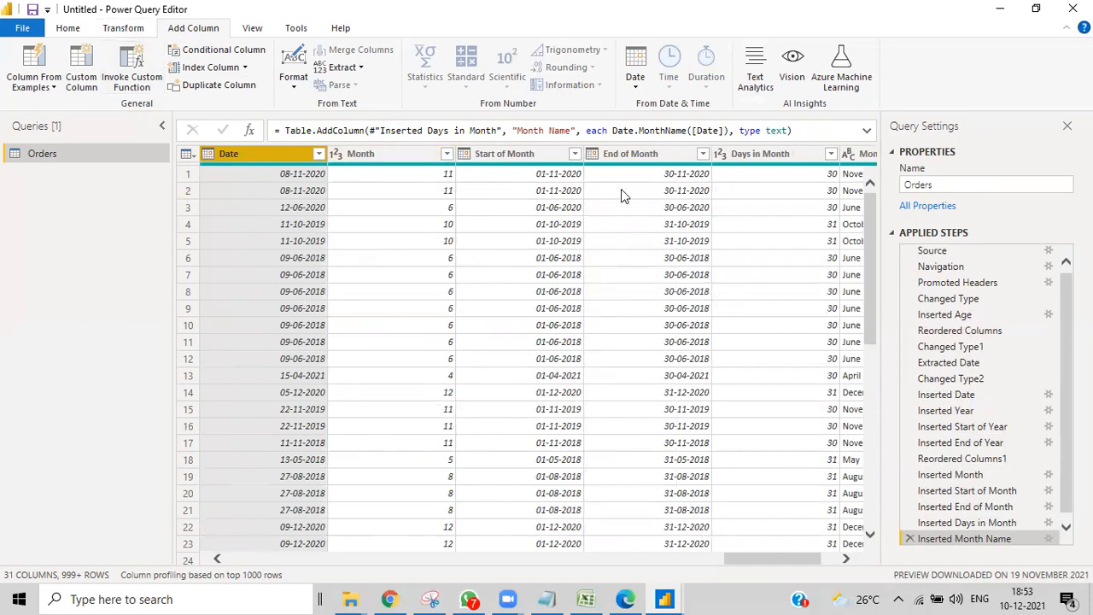
pyautogui.click(131, 32)
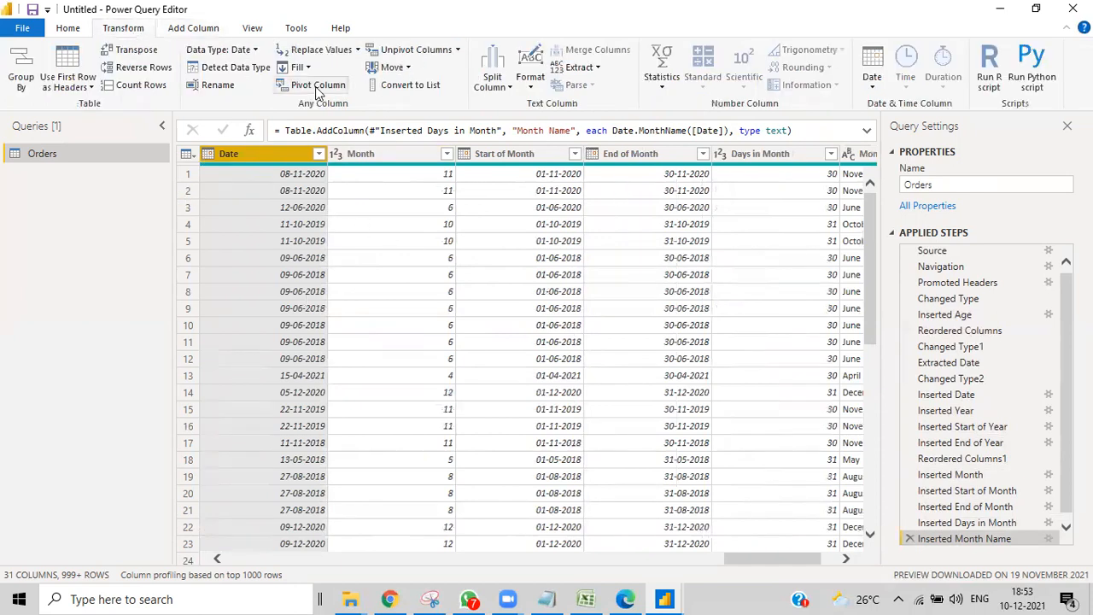
pyautogui.click(405, 68)
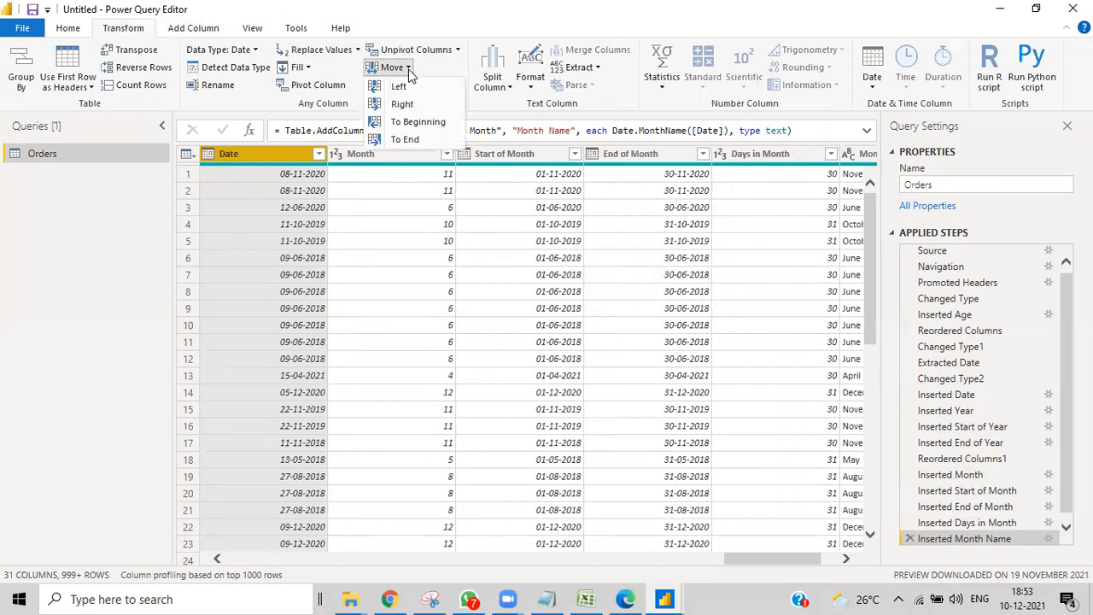
pyautogui.click(405, 140)
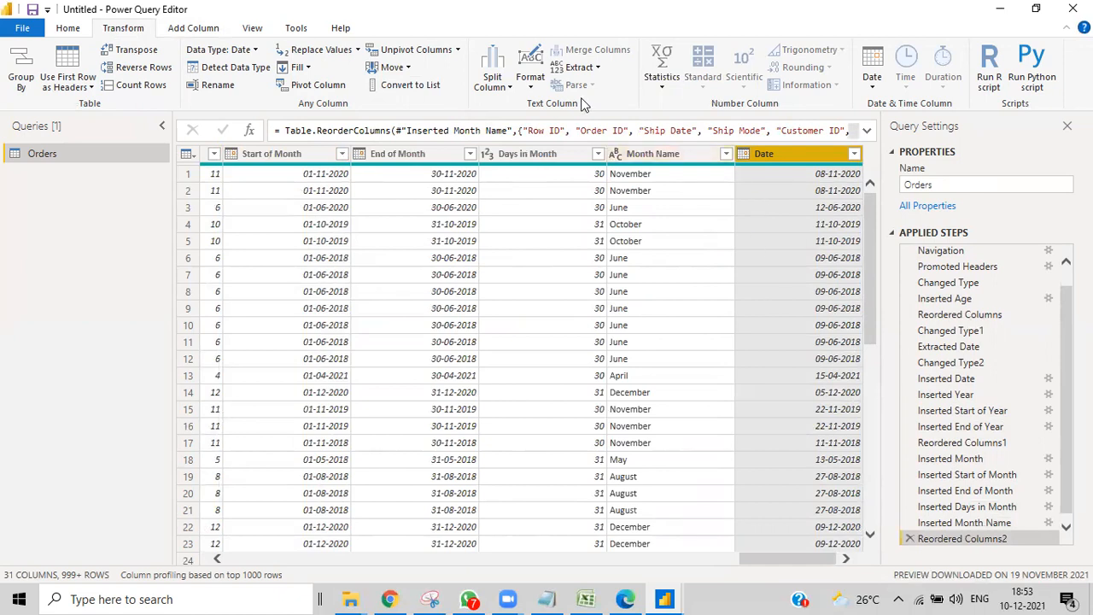
# - Try to transform the Date column itself into Quarter of Year, and delete that applied step
pyautogui.click(871, 81)
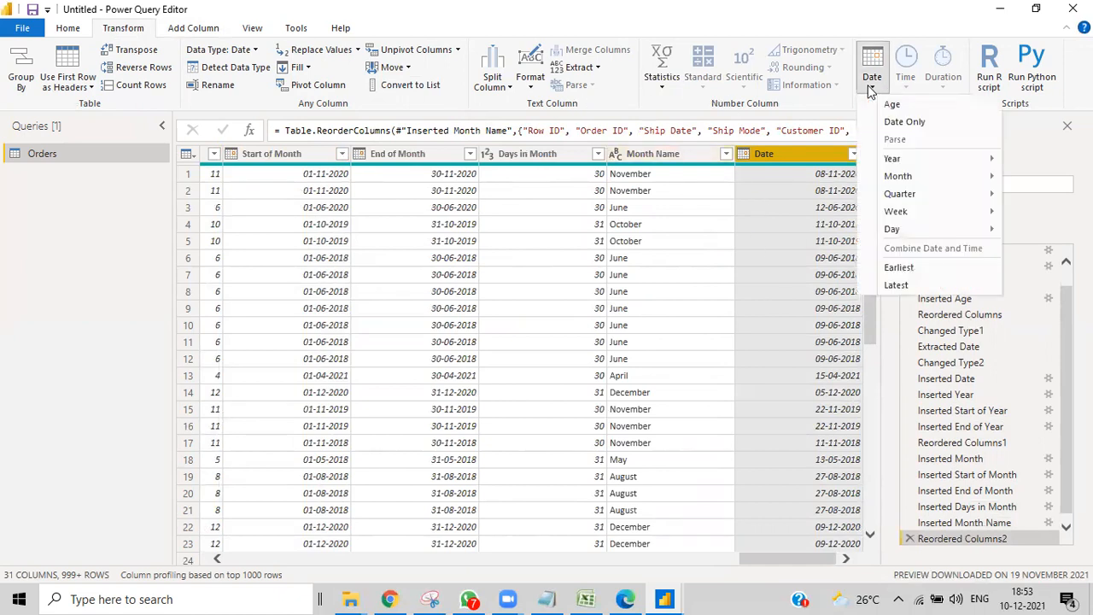
pyautogui.moveTo(894, 201)
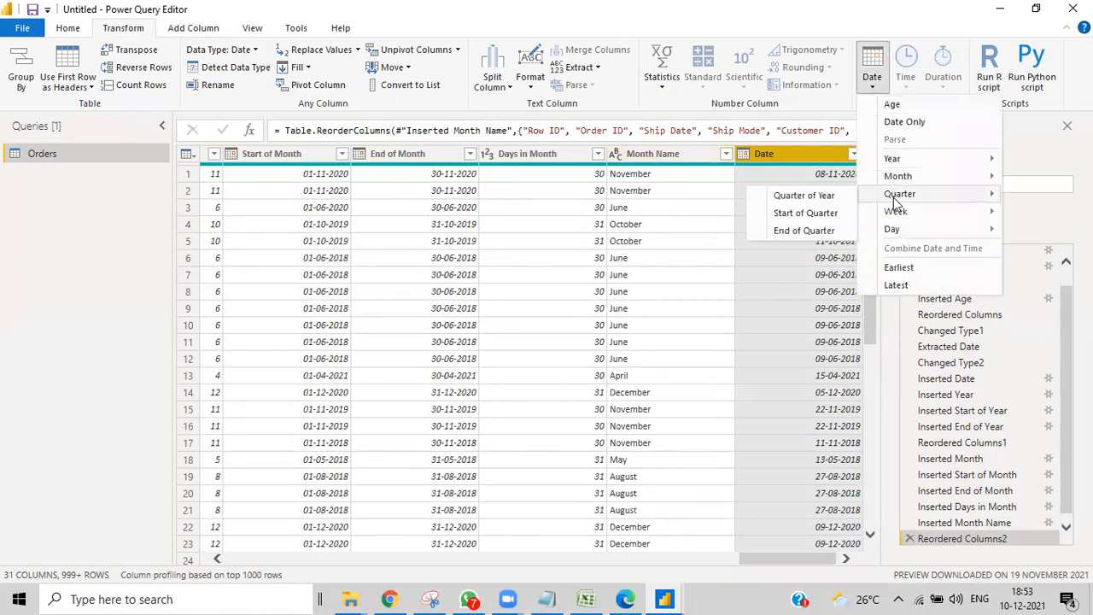
pyautogui.click(803, 196)
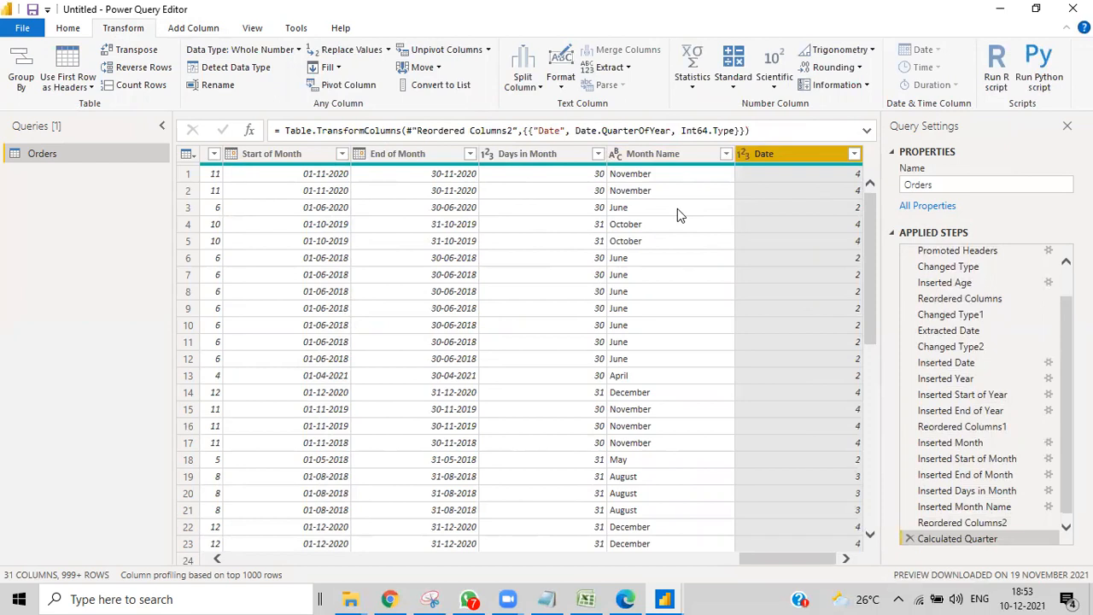
pyautogui.click(907, 539)
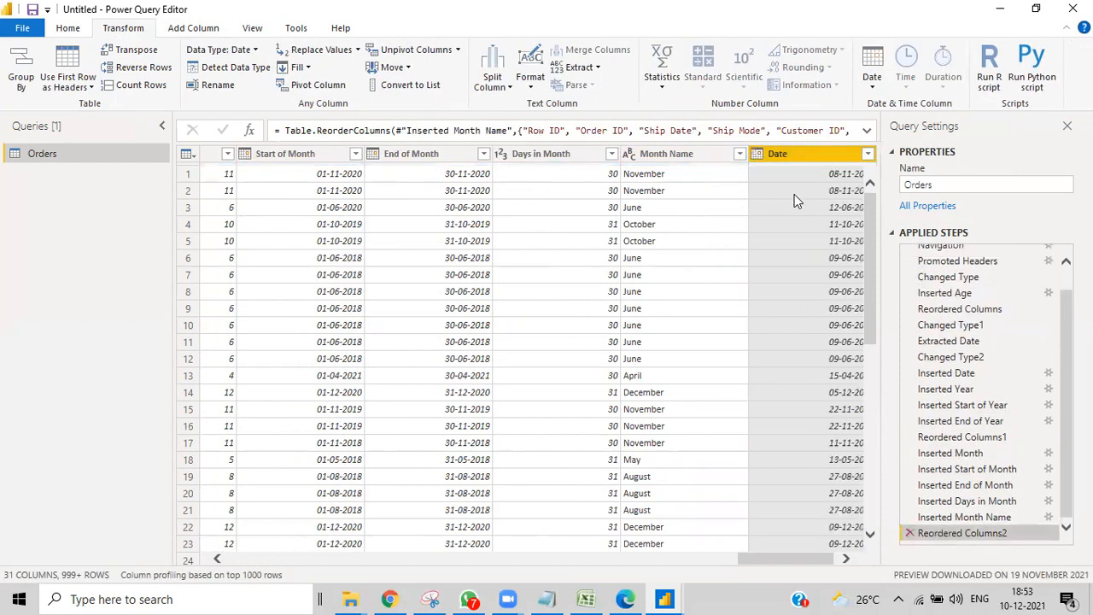
# - Add a separate Quarter of Year column based on the Date column
pyautogui.click(213, 29)
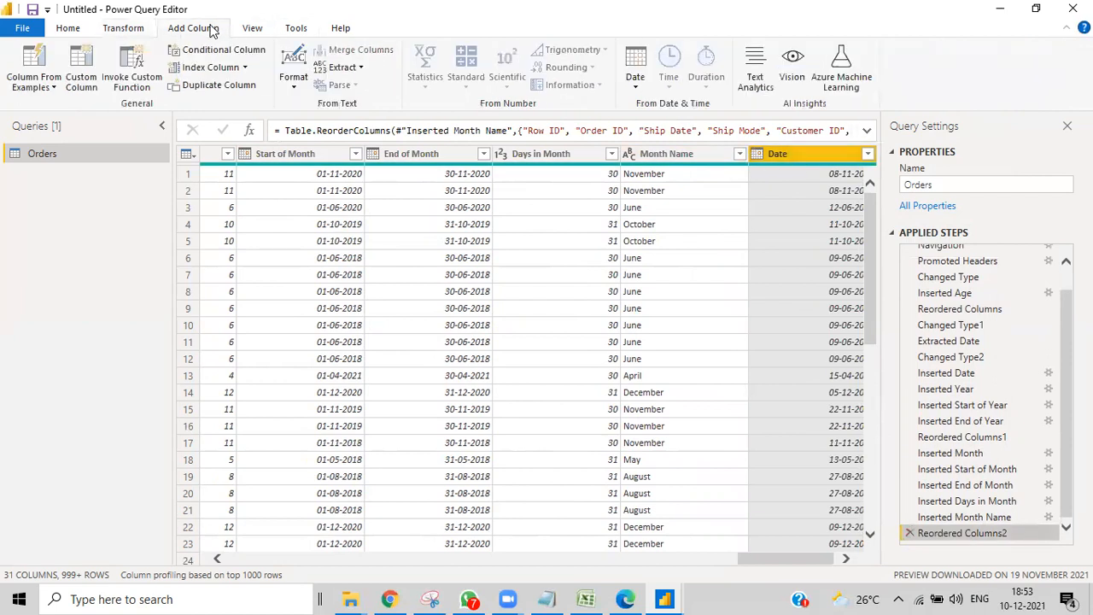
pyautogui.click(766, 157)
pyautogui.click(635, 79)
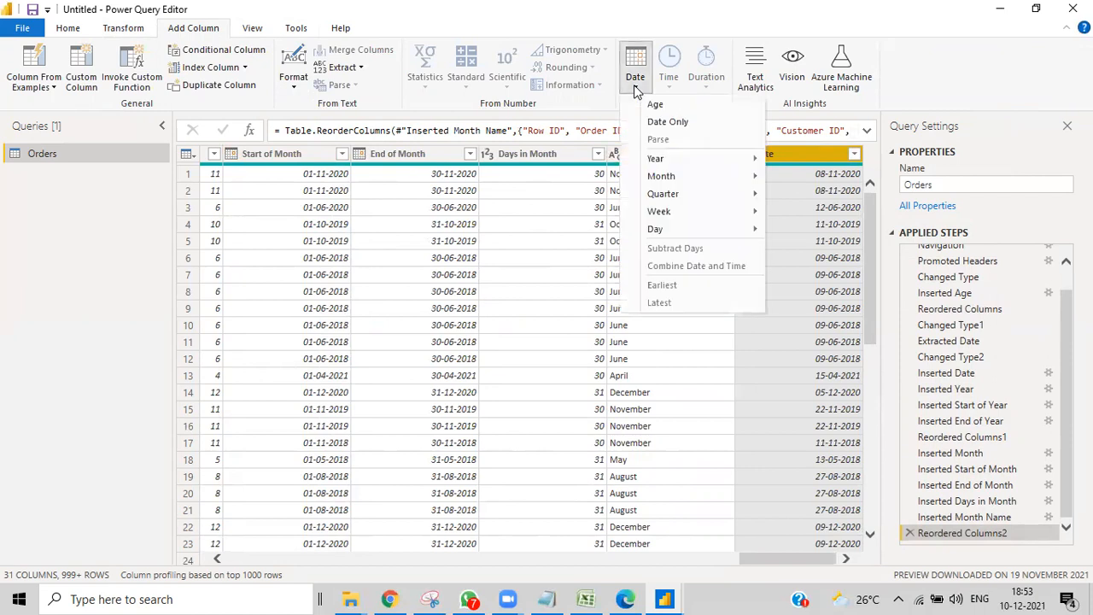
pyautogui.moveTo(674, 197)
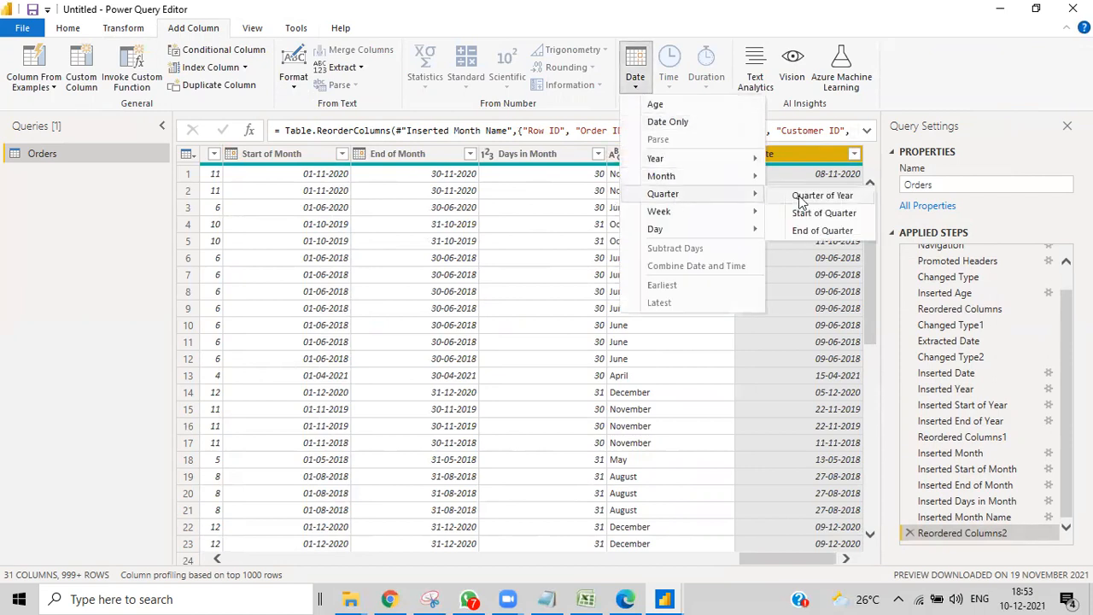
pyautogui.click(801, 196)
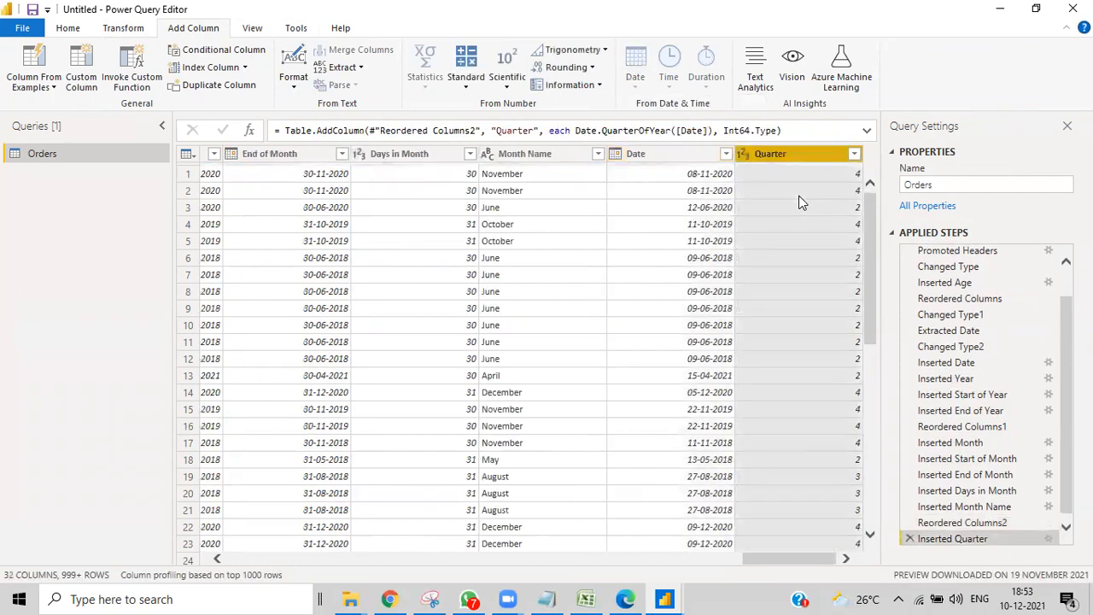
# - Add a Start of Quarter column based on the Date column
pyautogui.click(661, 156)
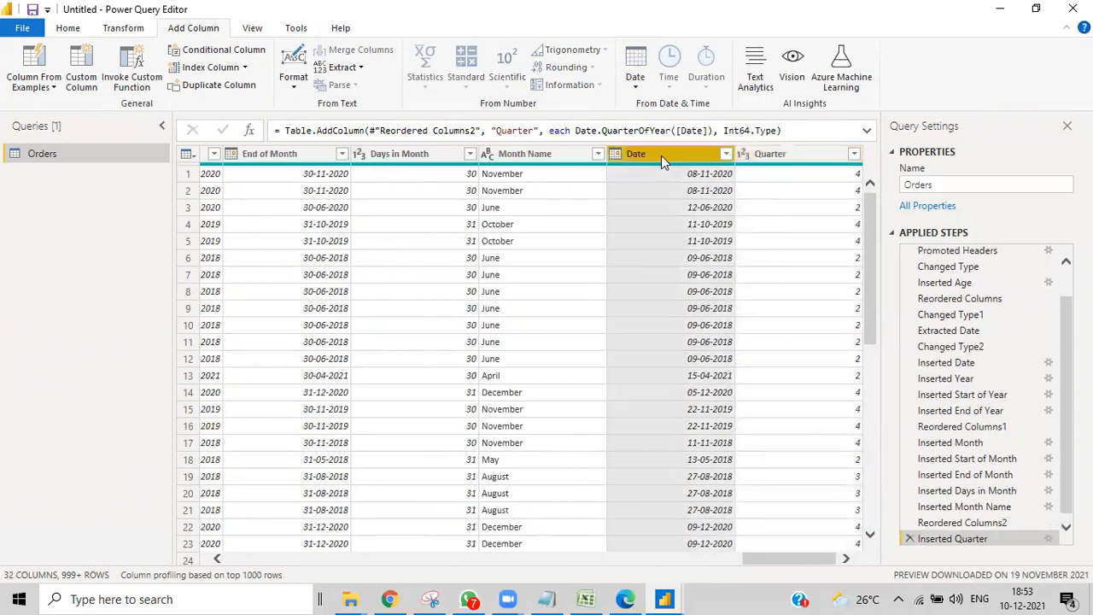
pyautogui.click(636, 86)
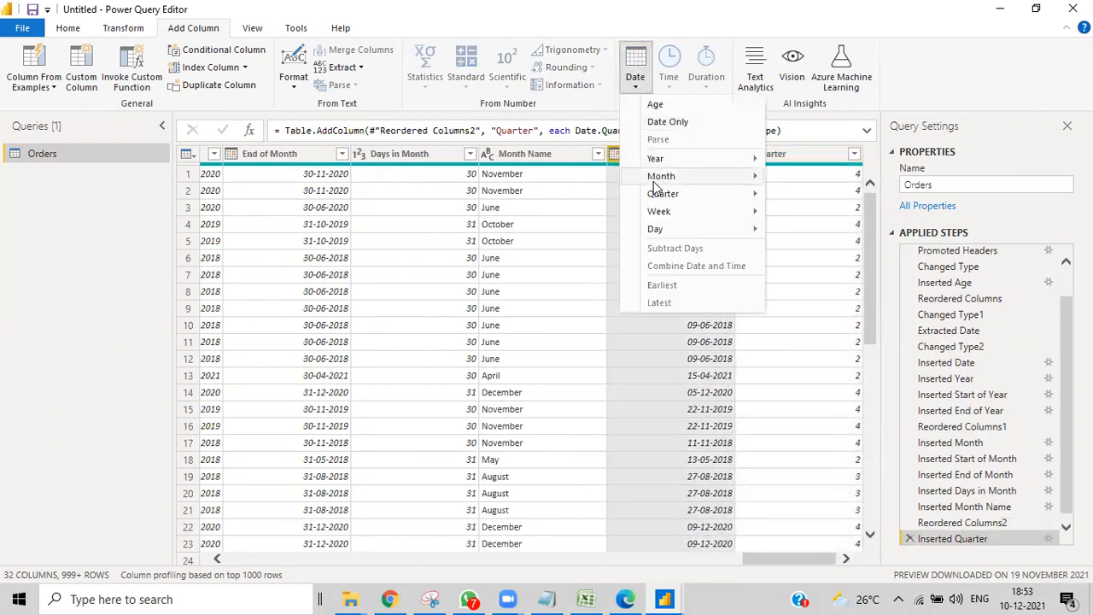
pyautogui.moveTo(720, 198)
pyautogui.click(827, 215)
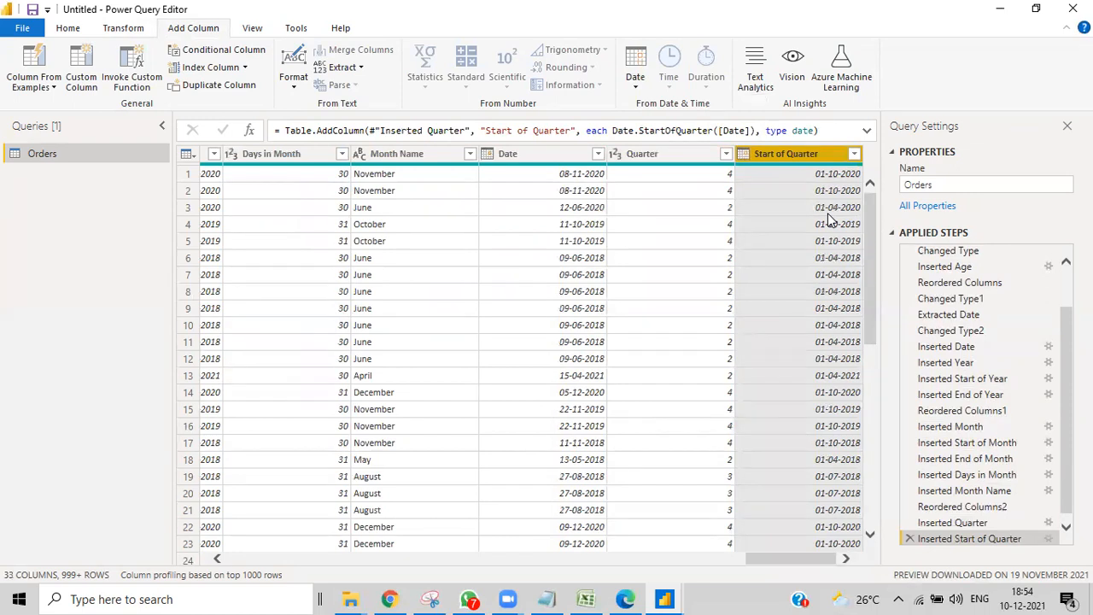
# - Add an End of Quarter column based on the Date column
pyautogui.click(532, 160)
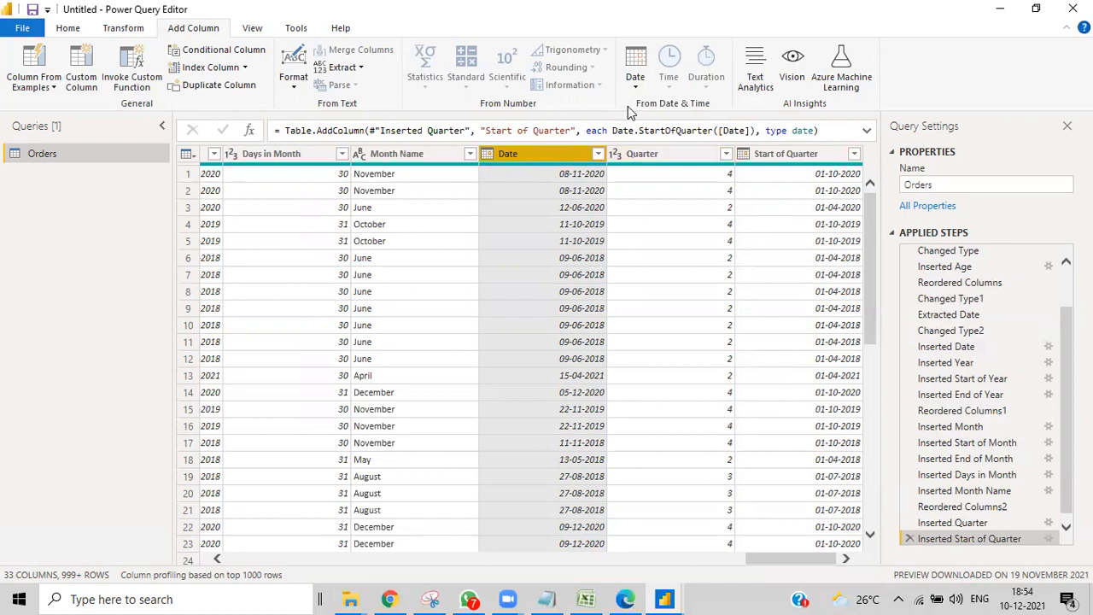
pyautogui.click(632, 82)
pyautogui.moveTo(661, 179)
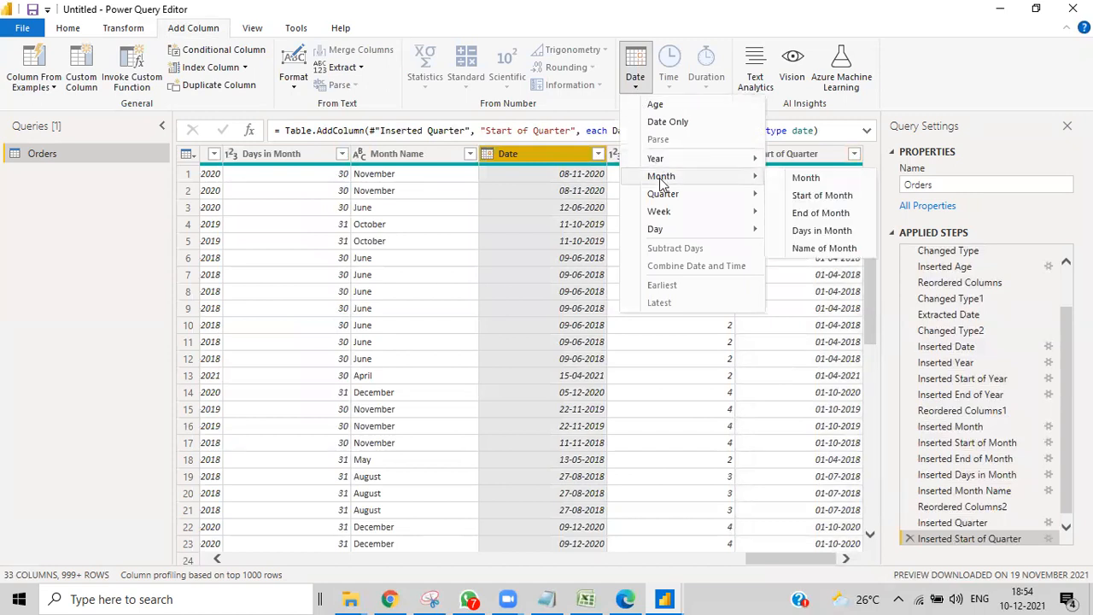
pyautogui.moveTo(743, 195)
pyautogui.click(822, 231)
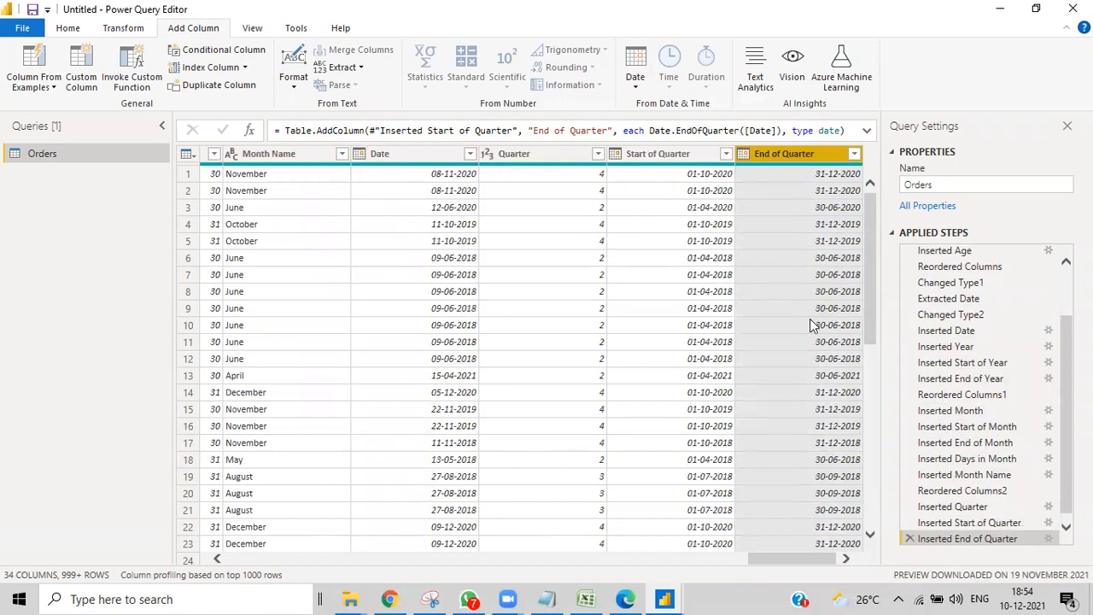
# - Add a Week of Year column based on the Date column
pyautogui.click(410, 153)
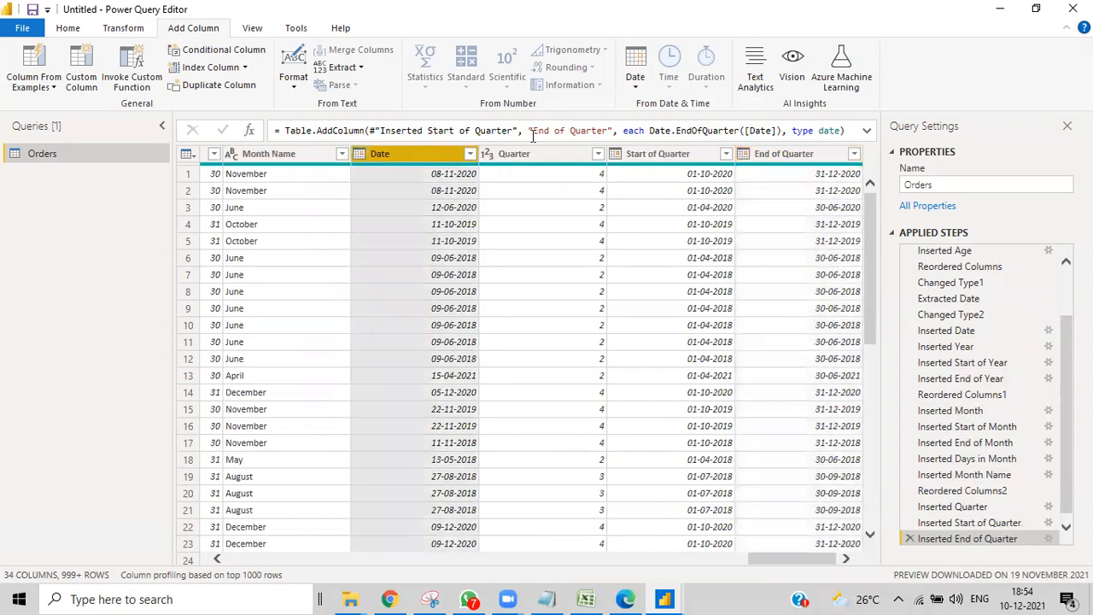
pyautogui.click(632, 89)
pyautogui.moveTo(665, 201)
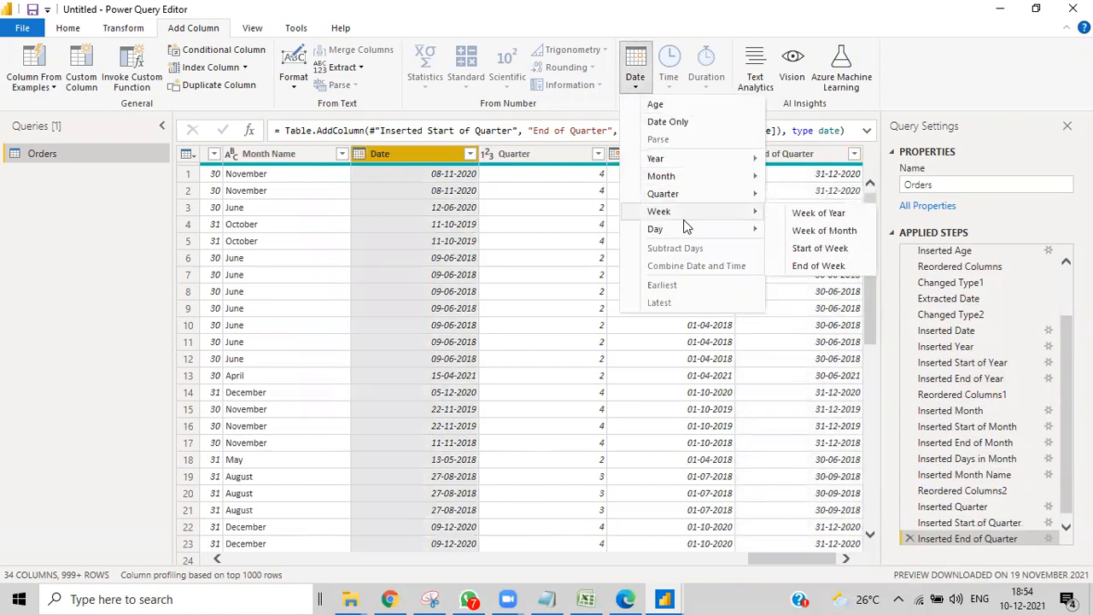
pyautogui.click(803, 213)
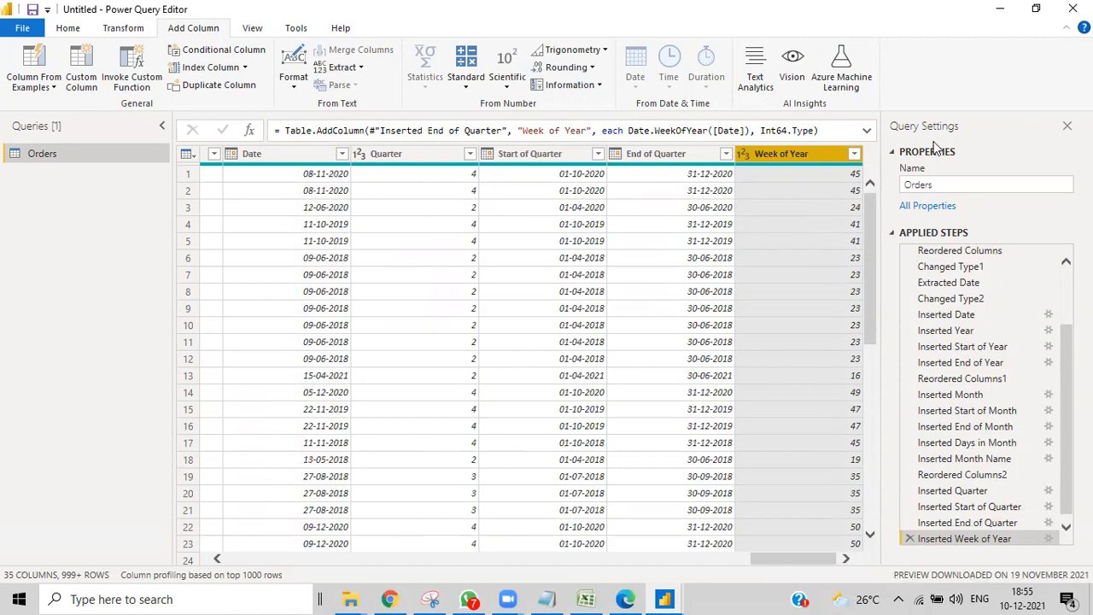
# - Add a Week of Month column based on the Date column
pyautogui.click(293, 150)
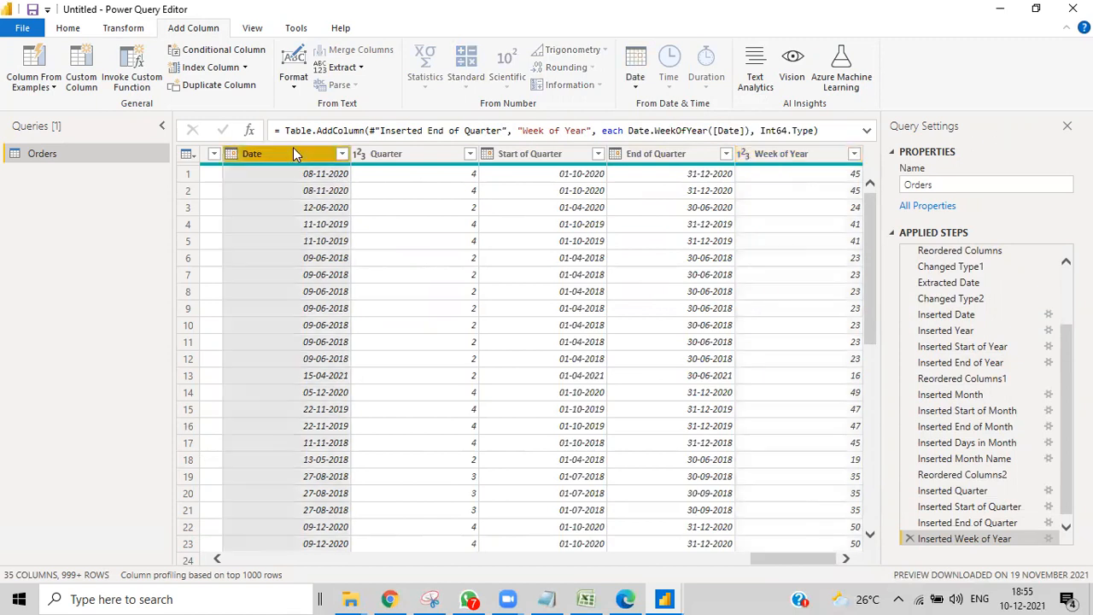
pyautogui.click(637, 82)
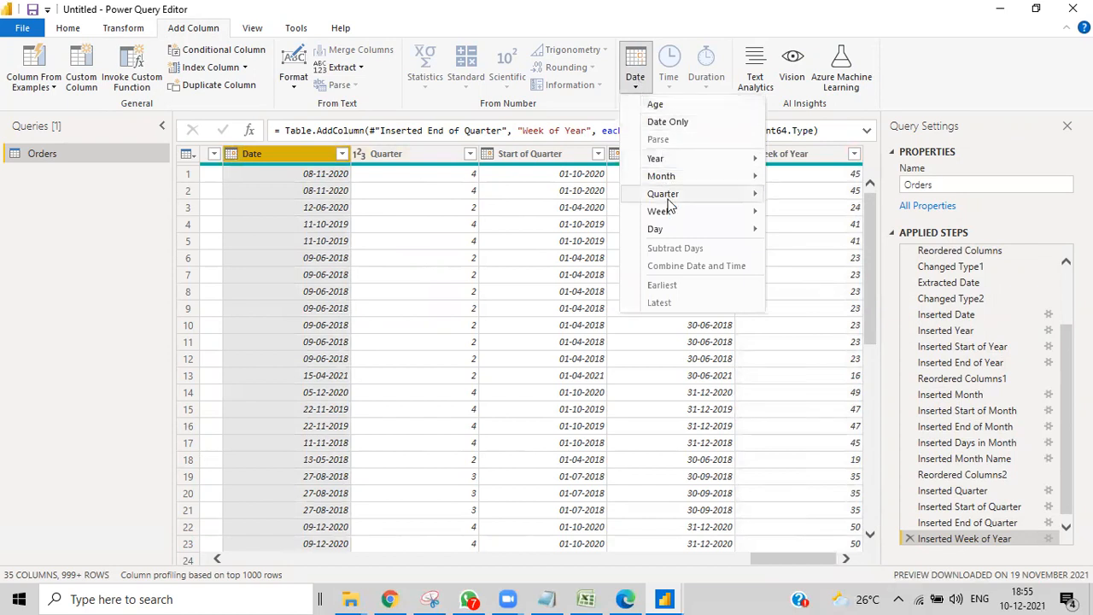
pyautogui.moveTo(708, 217)
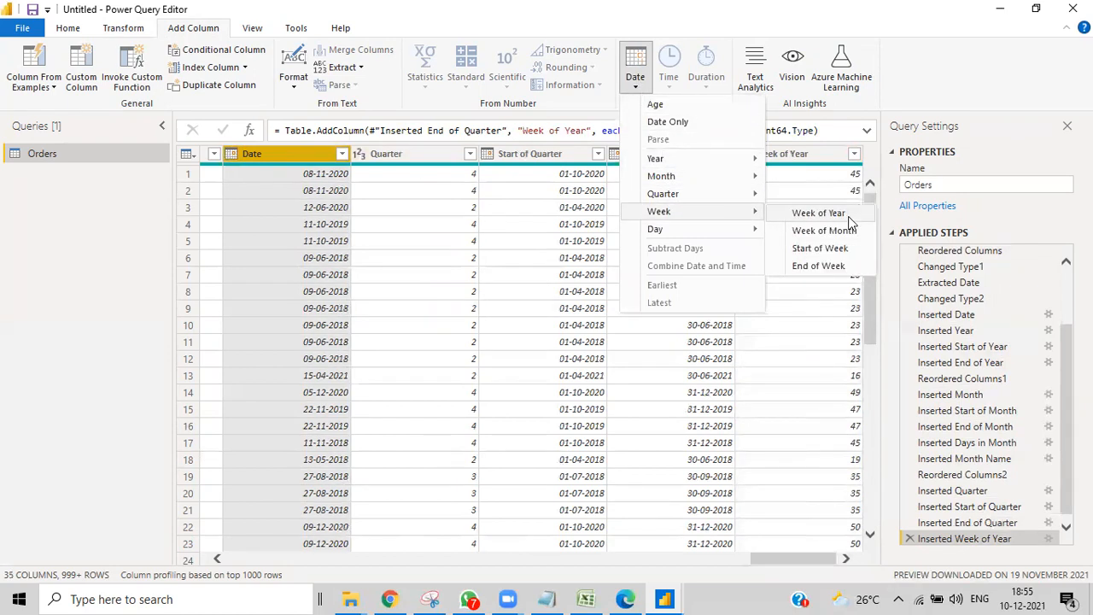
pyautogui.click(824, 232)
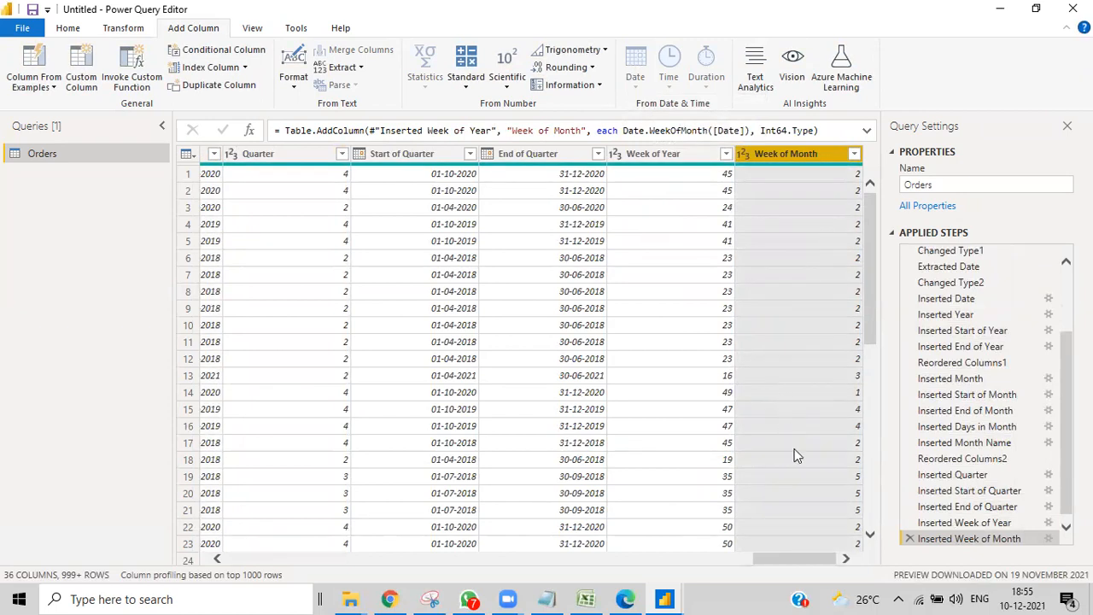
# - Move the Date column to the end of the table, after the Week of Month column
pyautogui.moveTo(786, 562)
pyautogui.mouseDown()
pyautogui.moveTo(755, 566)
pyautogui.moveTo(798, 566)
pyautogui.mouseUp()
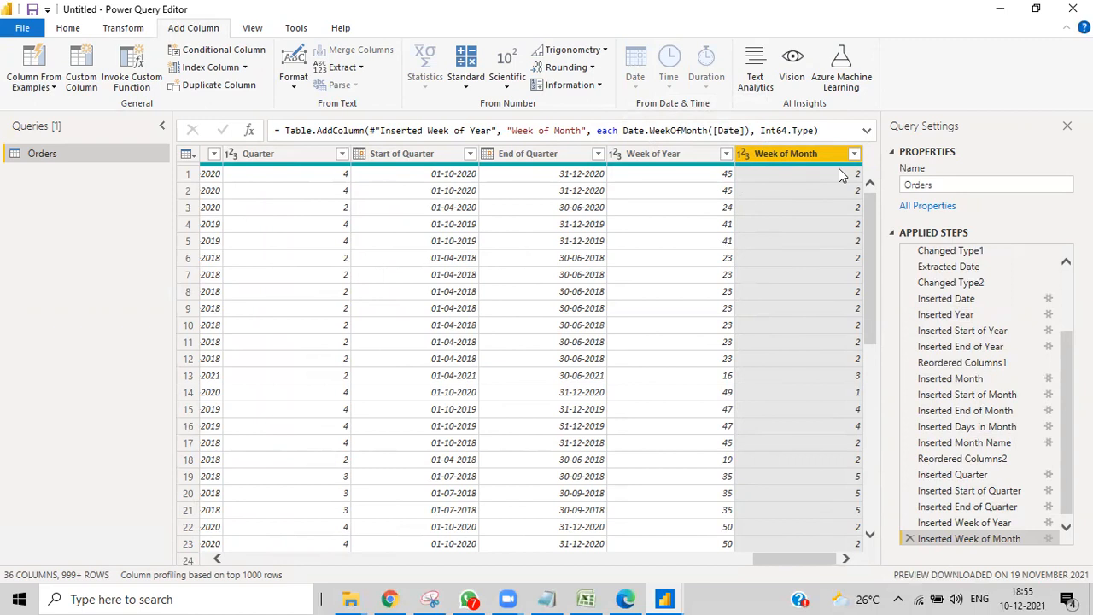
pyautogui.moveTo(775, 555); pyautogui.dragTo(736, 524)
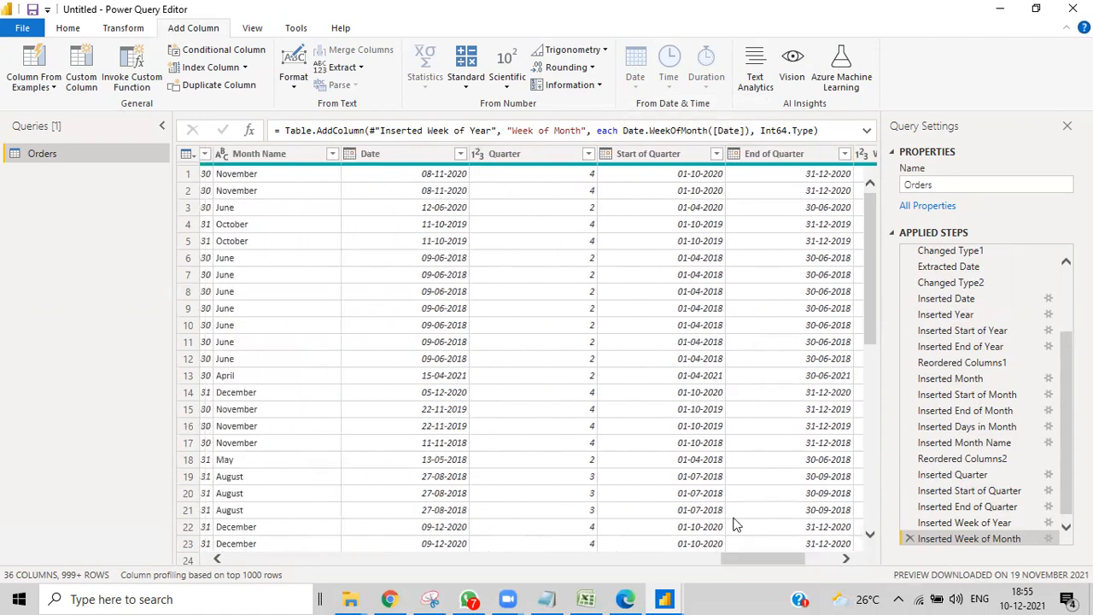
pyautogui.click(412, 154)
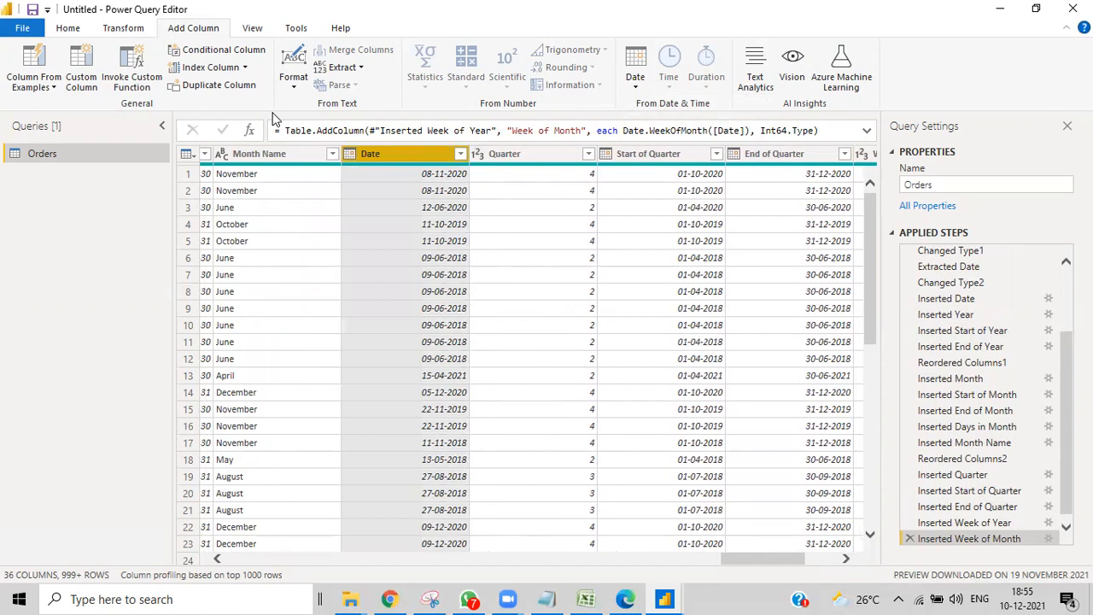
pyautogui.click(124, 29)
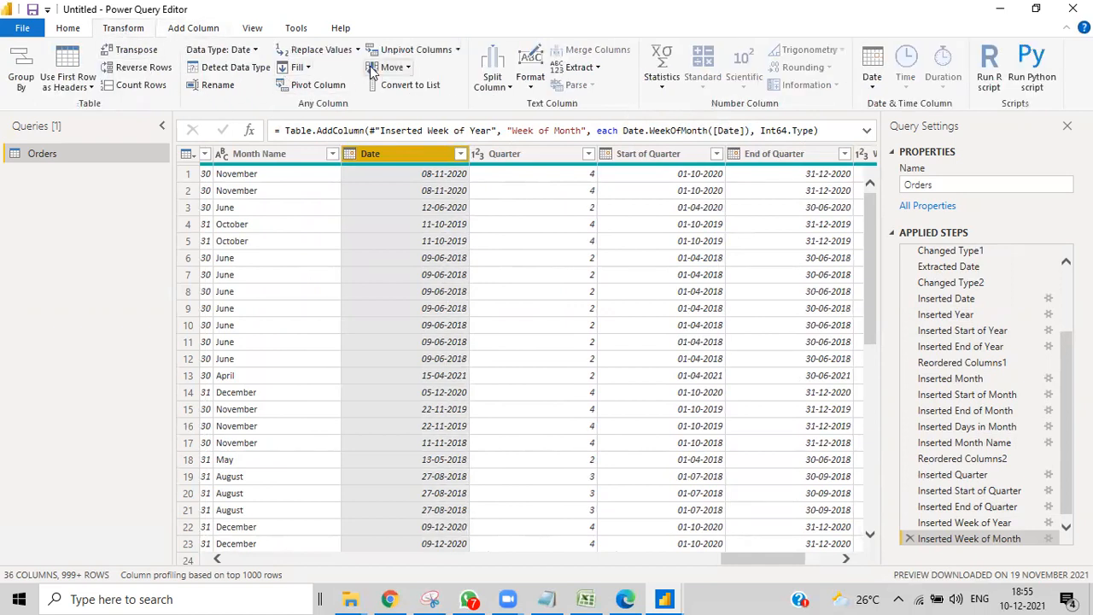
pyautogui.click(400, 70)
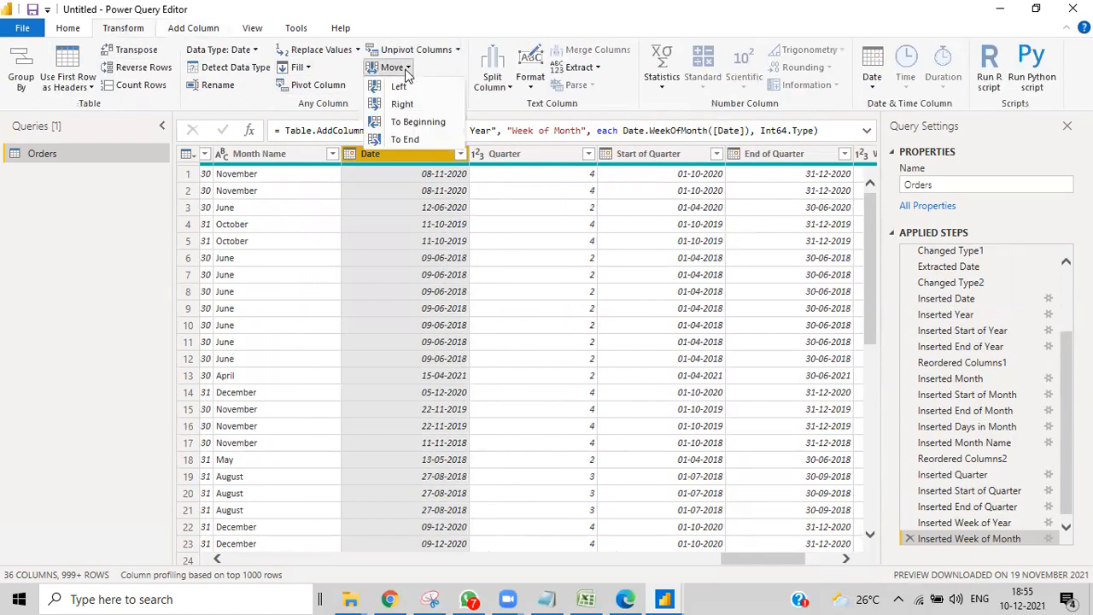
pyautogui.click(409, 139)
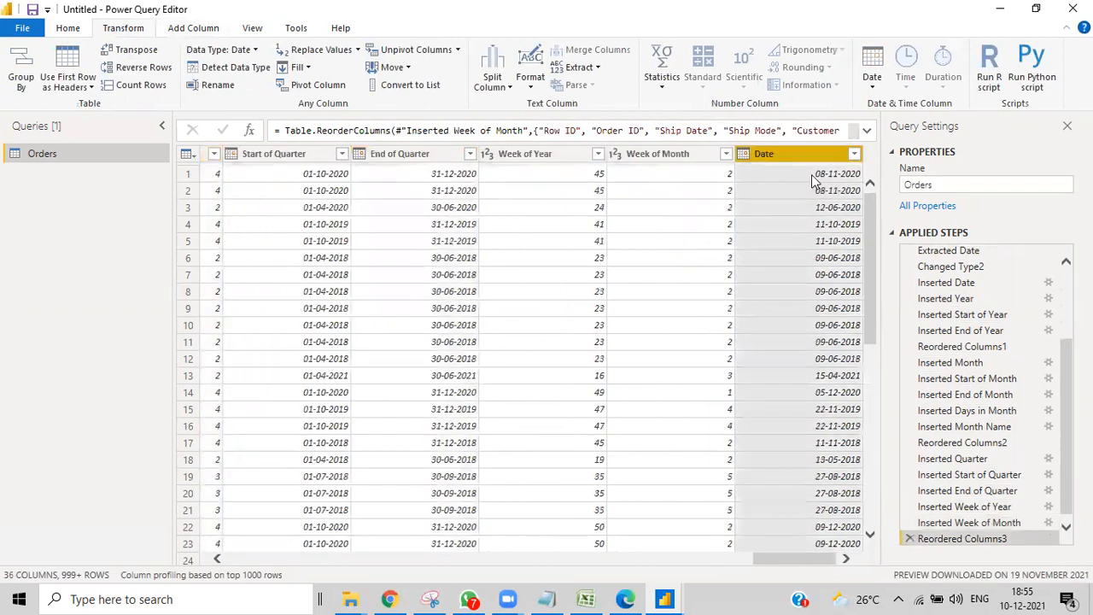
# - Try to transform the Date column itself into Start of Week, and delete that applied step
pyautogui.click(868, 86)
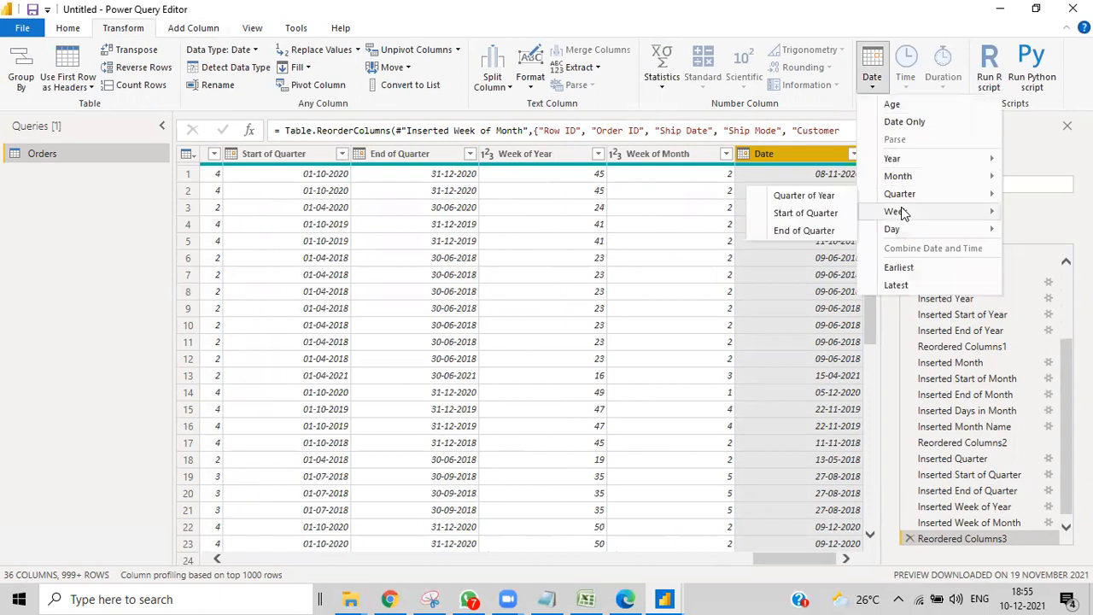
pyautogui.moveTo(902, 214)
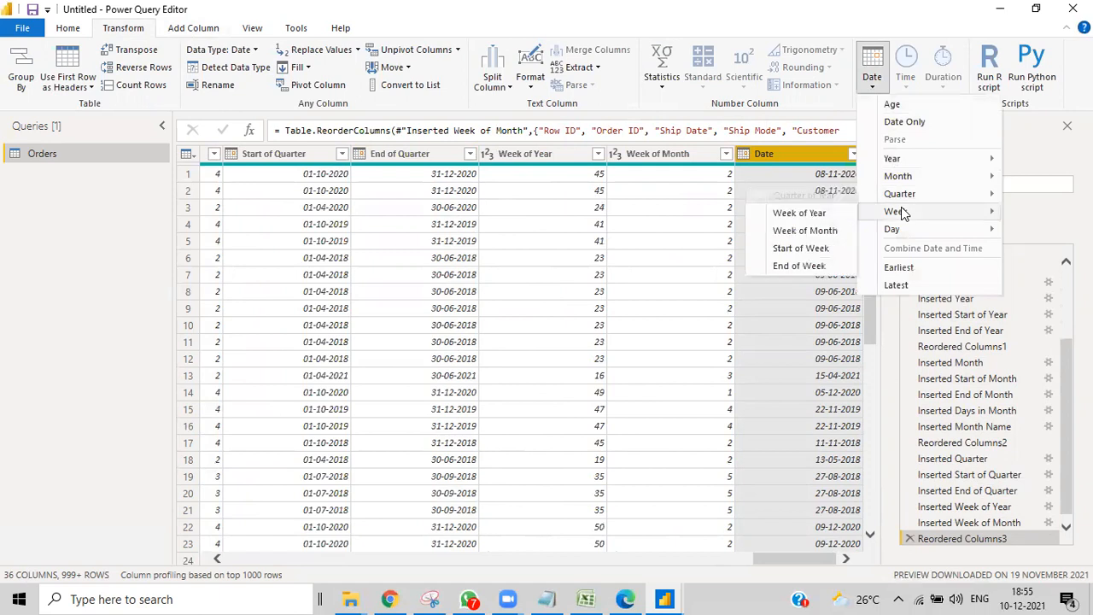
pyautogui.click(790, 255)
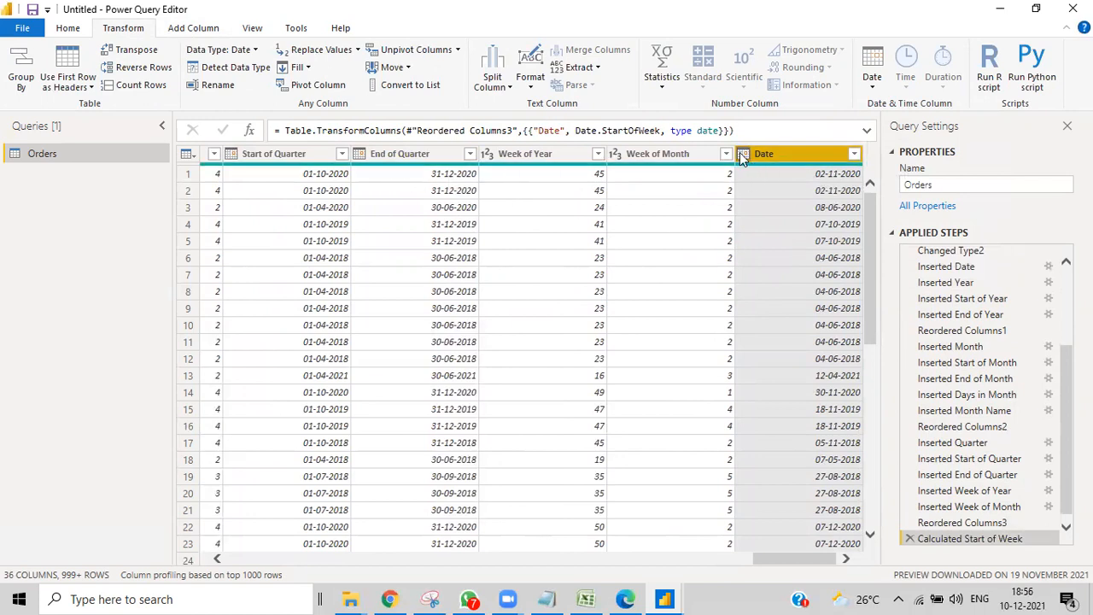
pyautogui.click(910, 538)
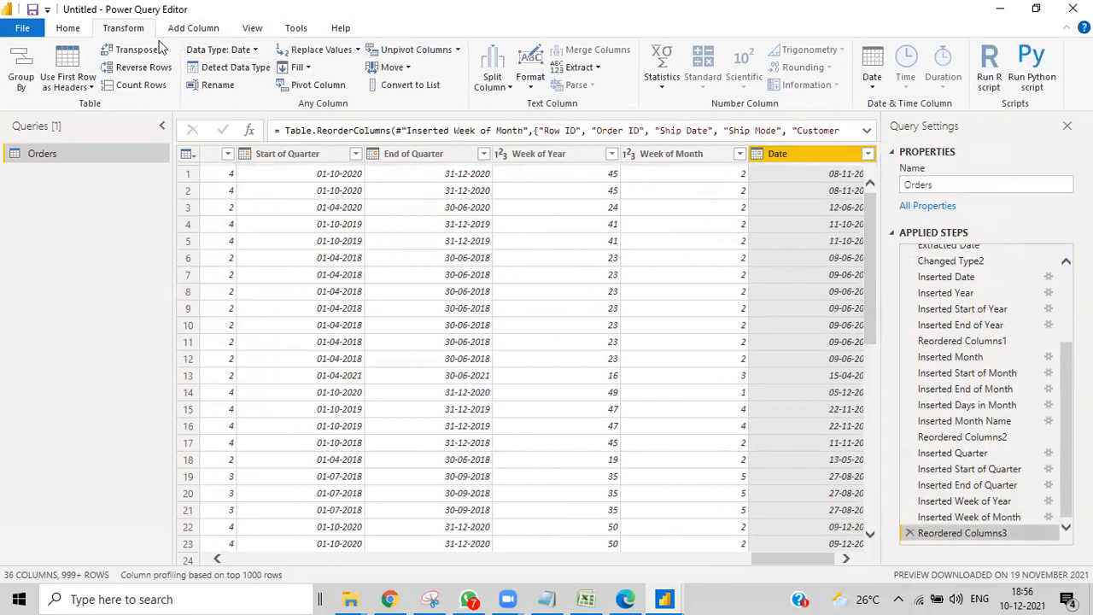
# - Add a separate Start of Week column based on the Date column
pyautogui.click(211, 30)
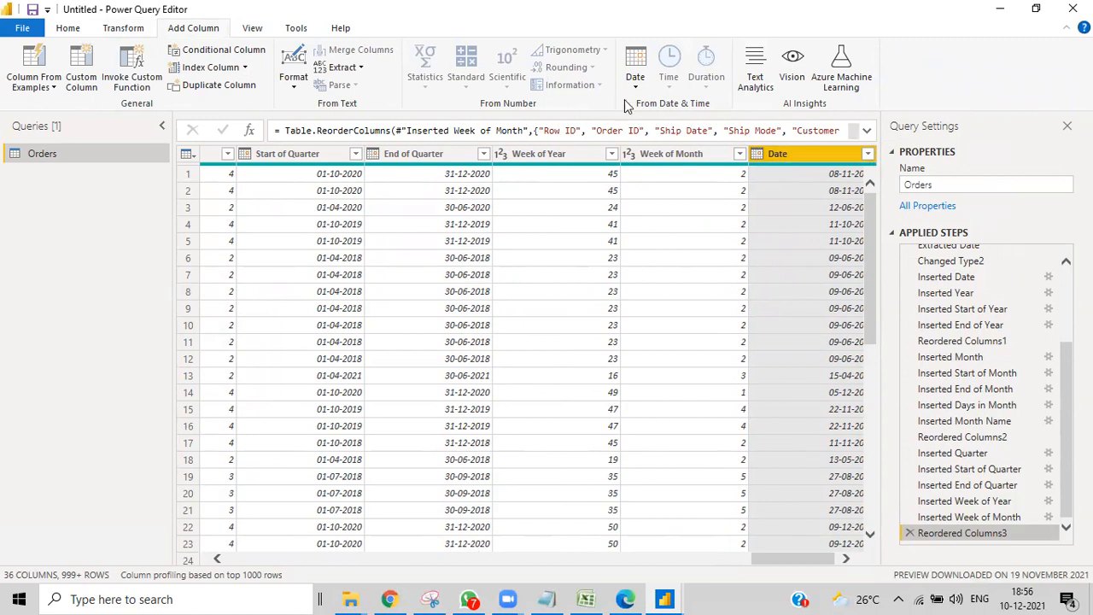
pyautogui.click(634, 70)
pyautogui.moveTo(739, 217)
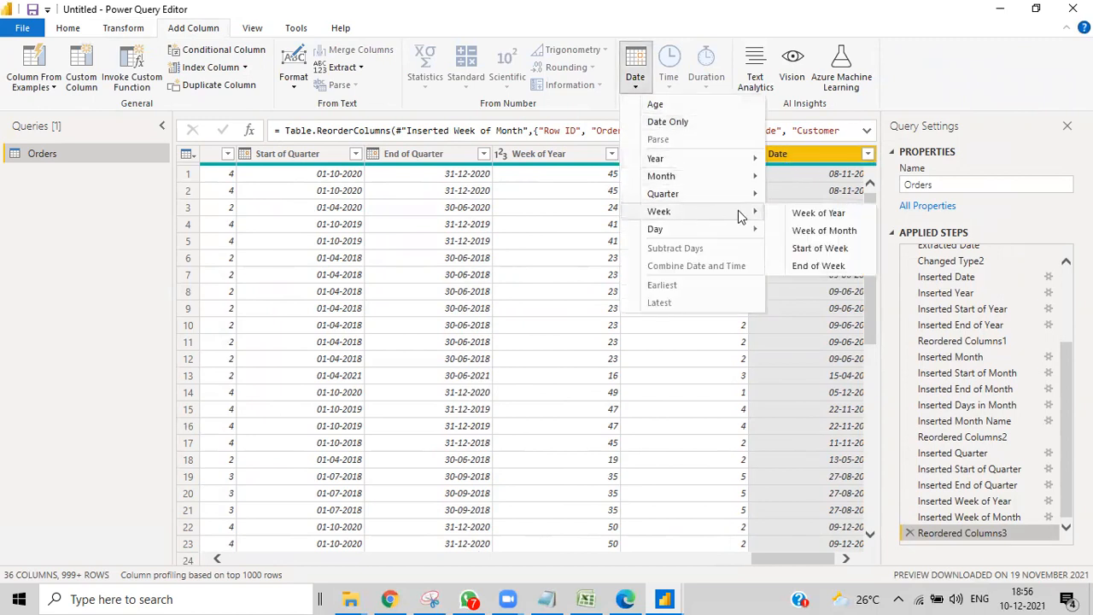
pyautogui.click(820, 252)
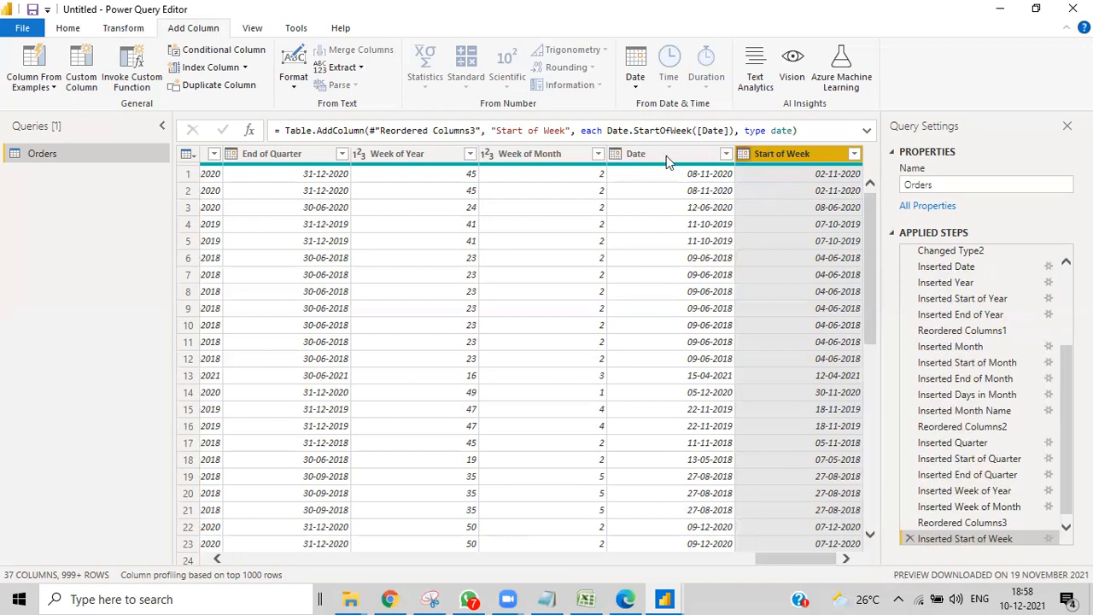
# - Add an End of Week column based on the Date column
pyautogui.click(640, 157)
pyautogui.click(634, 91)
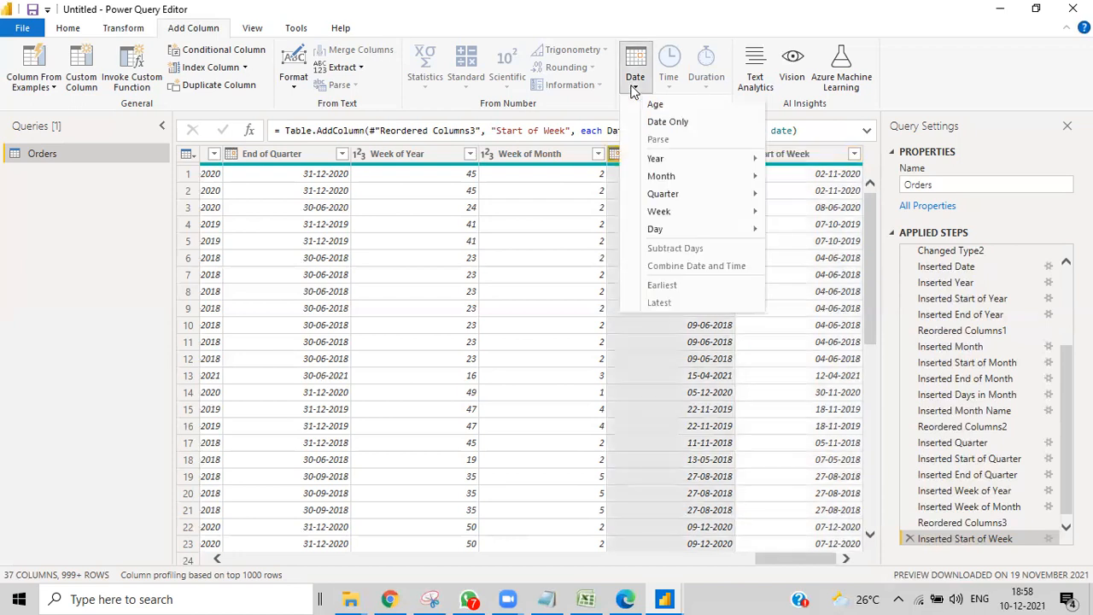
pyautogui.moveTo(701, 213)
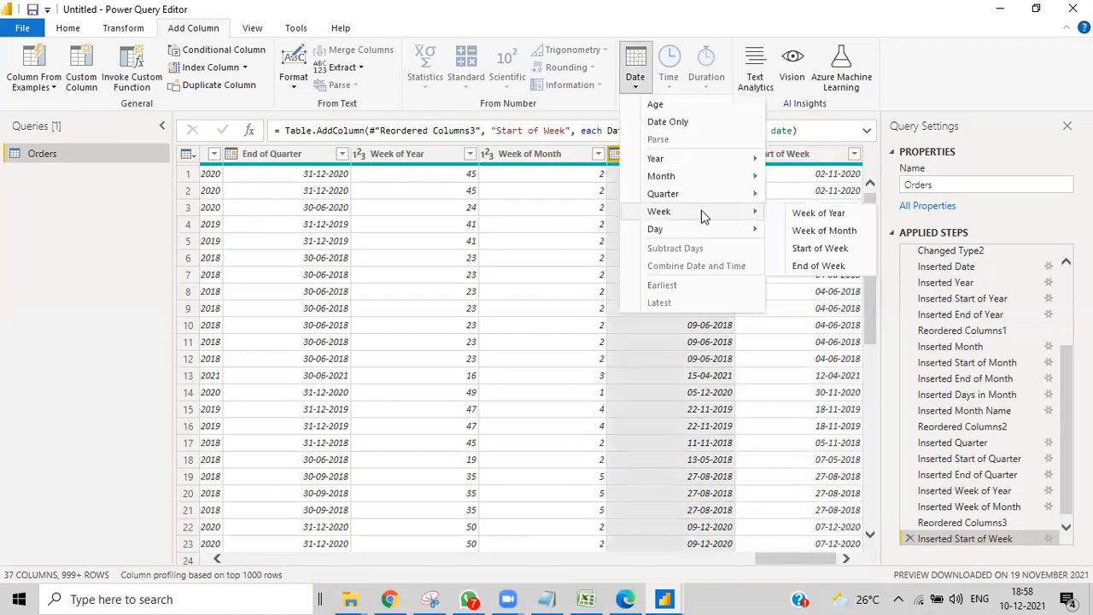
pyautogui.click(818, 265)
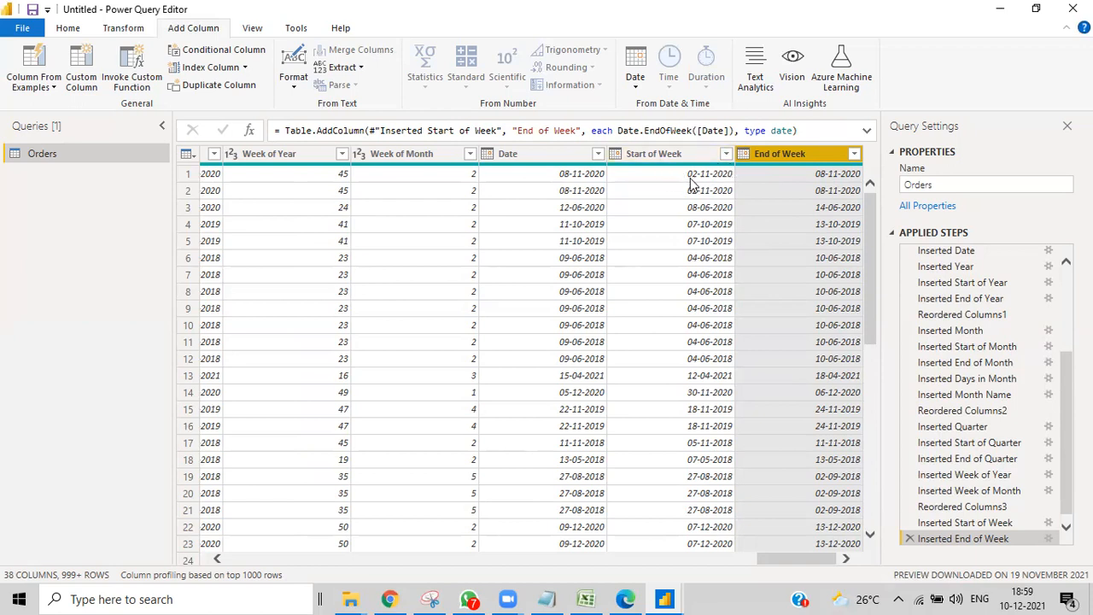
# - Add a Day column based on the End of Week column
pyautogui.moveTo(737, 182)
pyautogui.moveTo(718, 172)
pyautogui.click(636, 89)
pyautogui.click(635, 79)
pyautogui.click(637, 85)
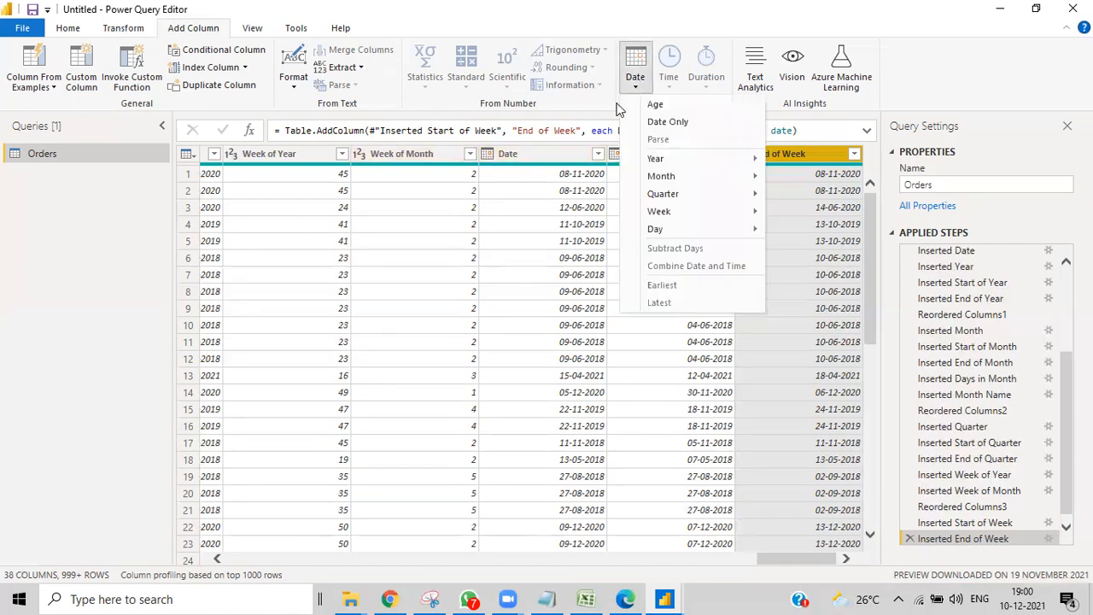
pyautogui.click(569, 155)
pyautogui.click(636, 90)
pyautogui.moveTo(721, 214)
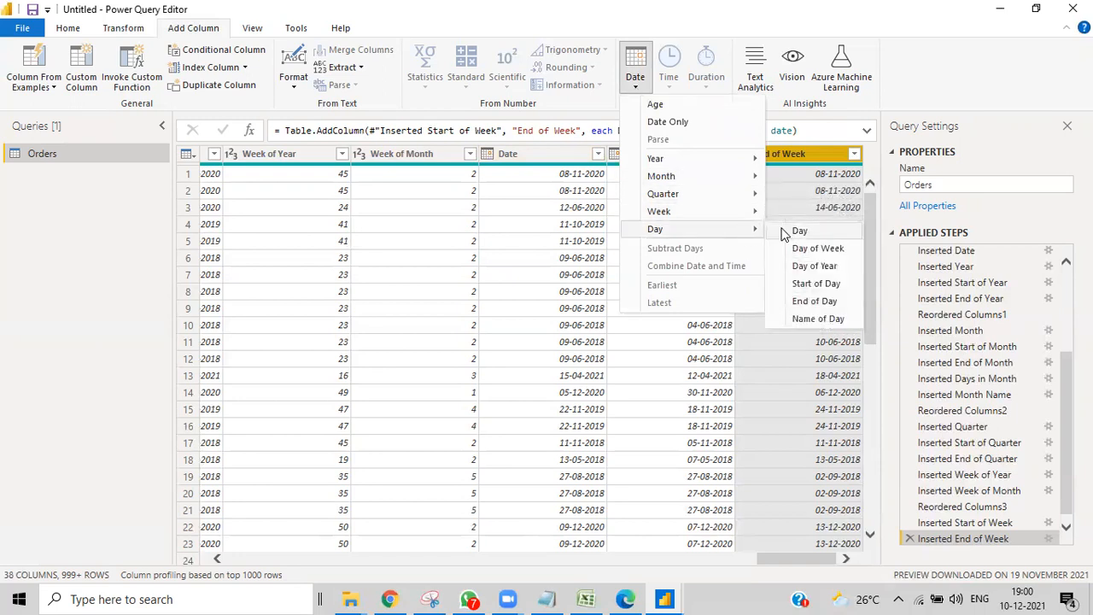
pyautogui.click(785, 234)
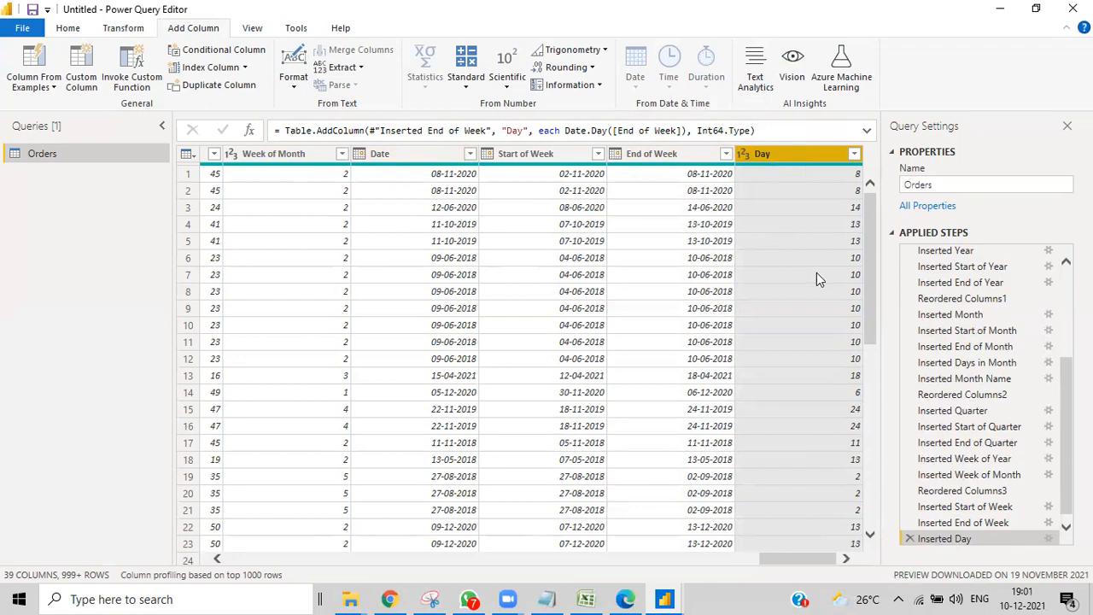
# - Move the Date column to the end of the table, after the Day column
pyautogui.click(410, 153)
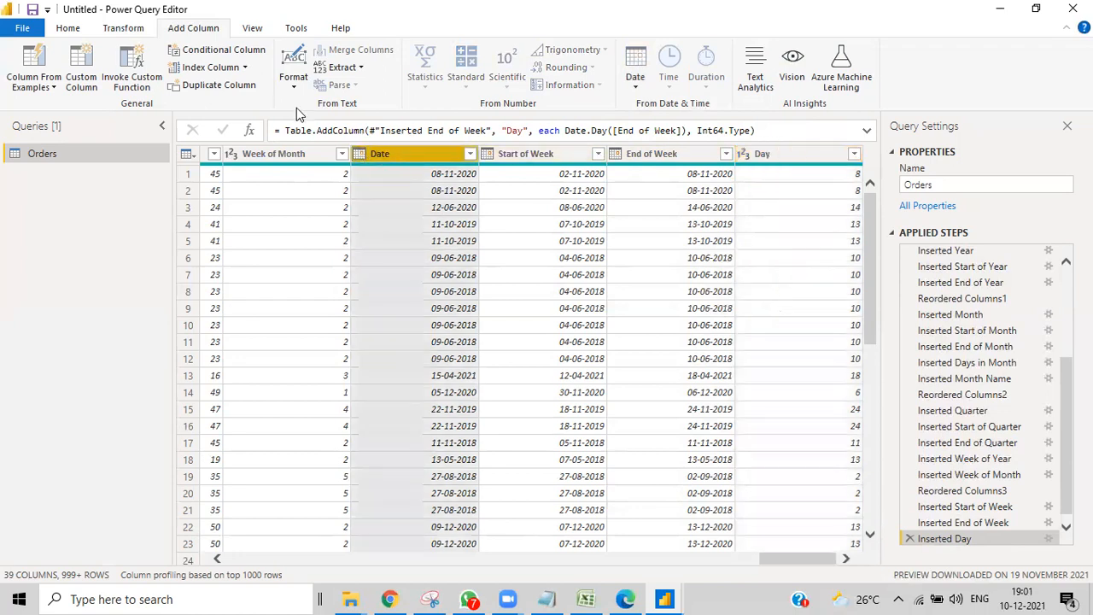
pyautogui.click(125, 30)
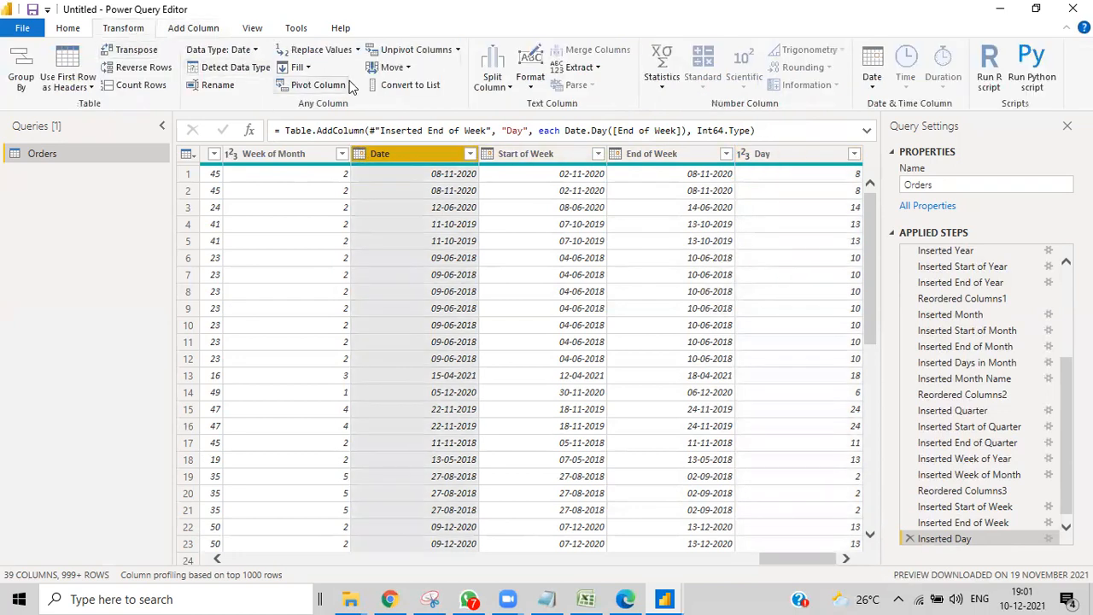
pyautogui.click(405, 70)
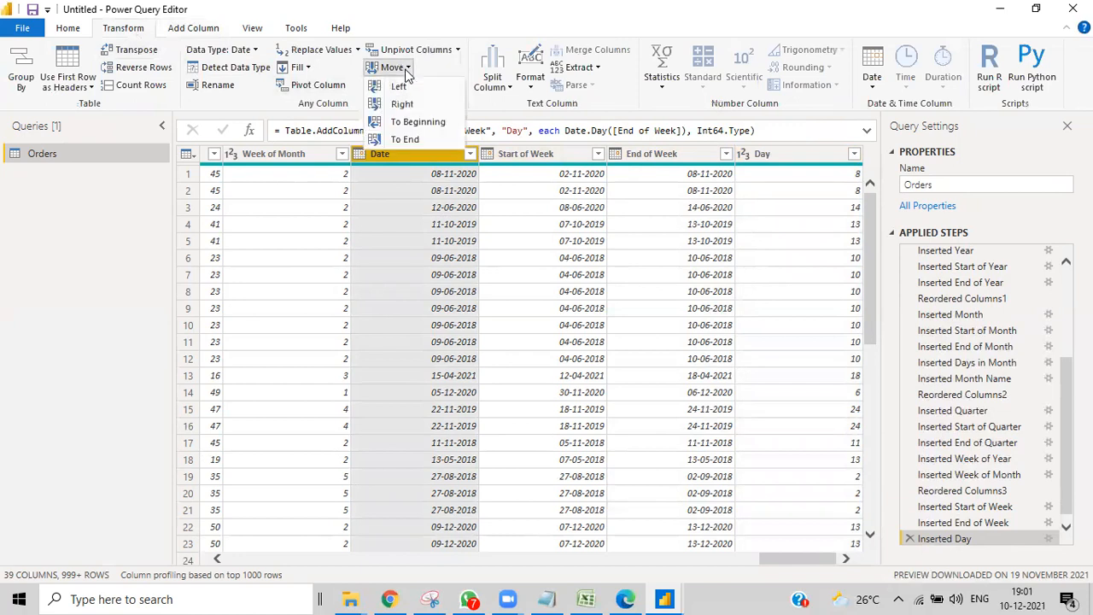
pyautogui.click(404, 139)
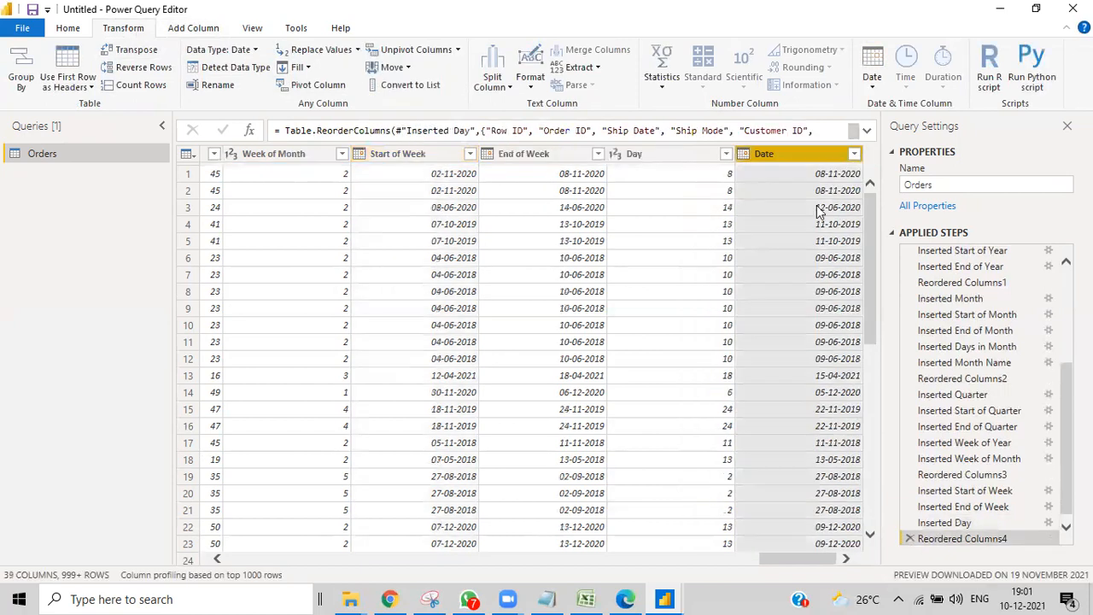
# - Add a Day of Week column based on the Date column
pyautogui.click(209, 33)
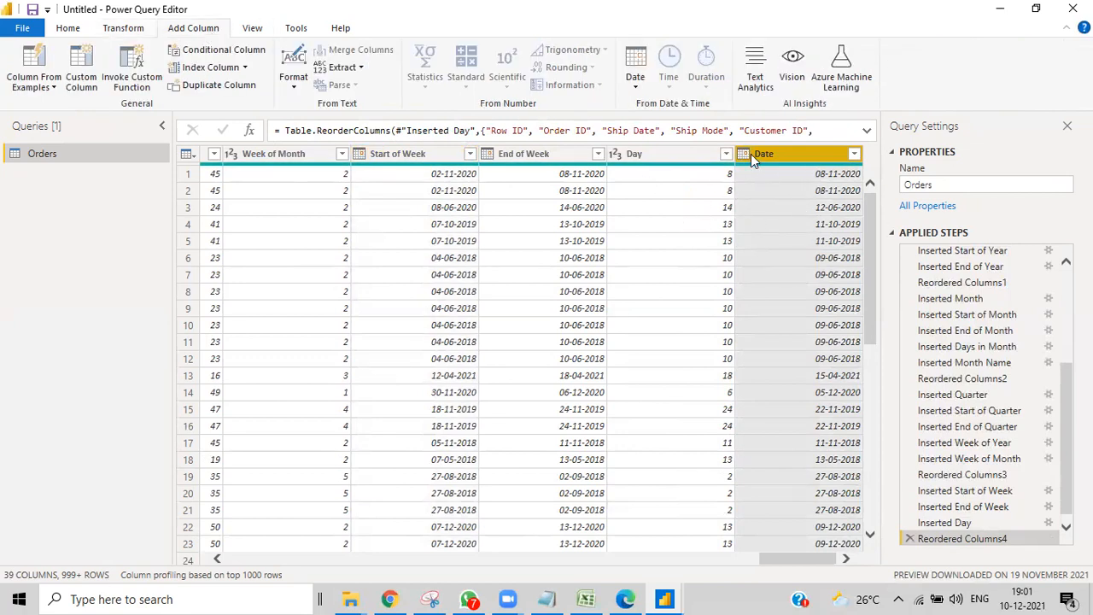
pyautogui.click(635, 83)
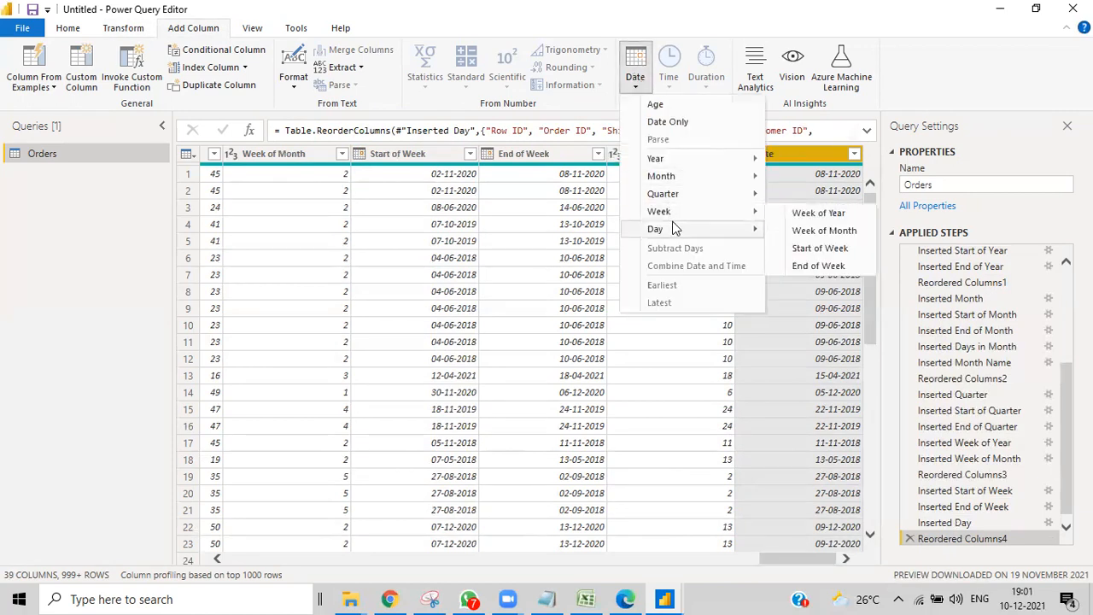
pyautogui.moveTo(675, 229)
pyautogui.click(828, 249)
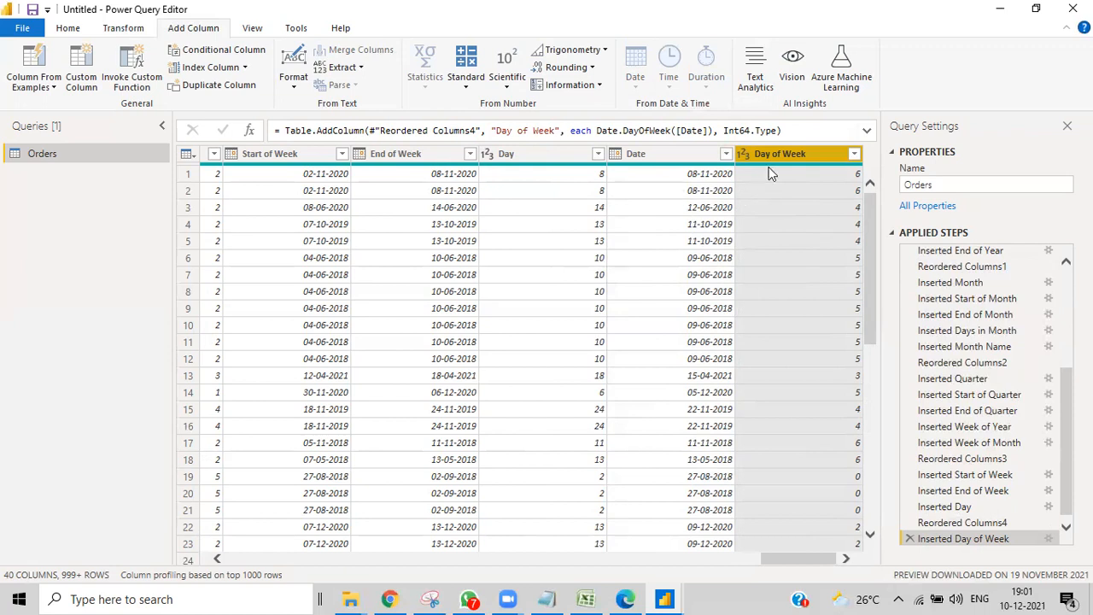
# - Add a Day of Year column based on the Date column
pyautogui.click(669, 162)
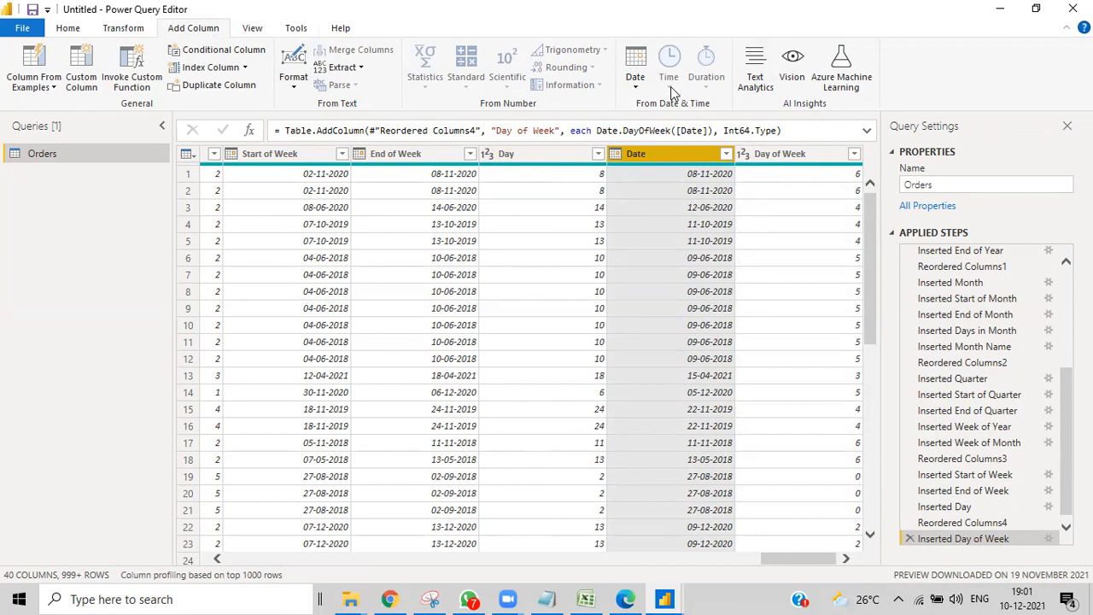
pyautogui.click(635, 79)
pyautogui.moveTo(669, 161)
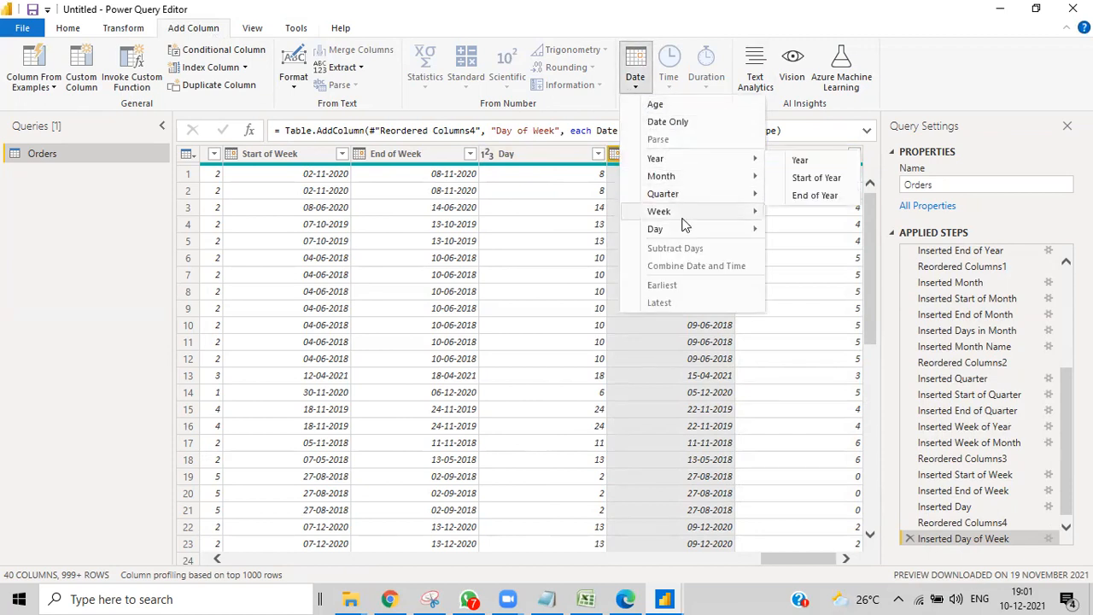
pyautogui.moveTo(723, 229)
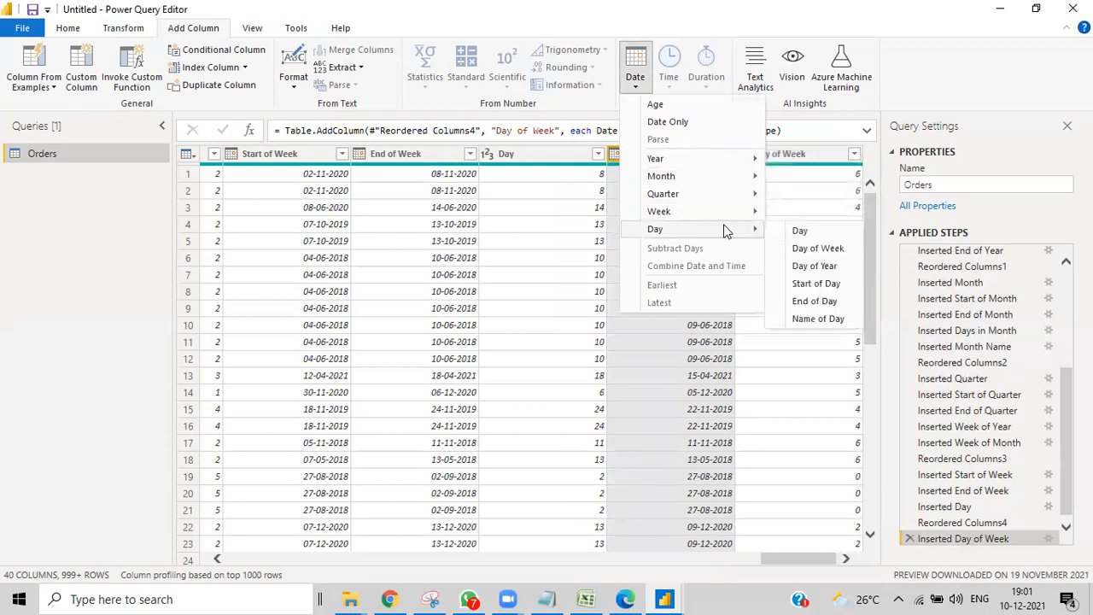
pyautogui.click(818, 268)
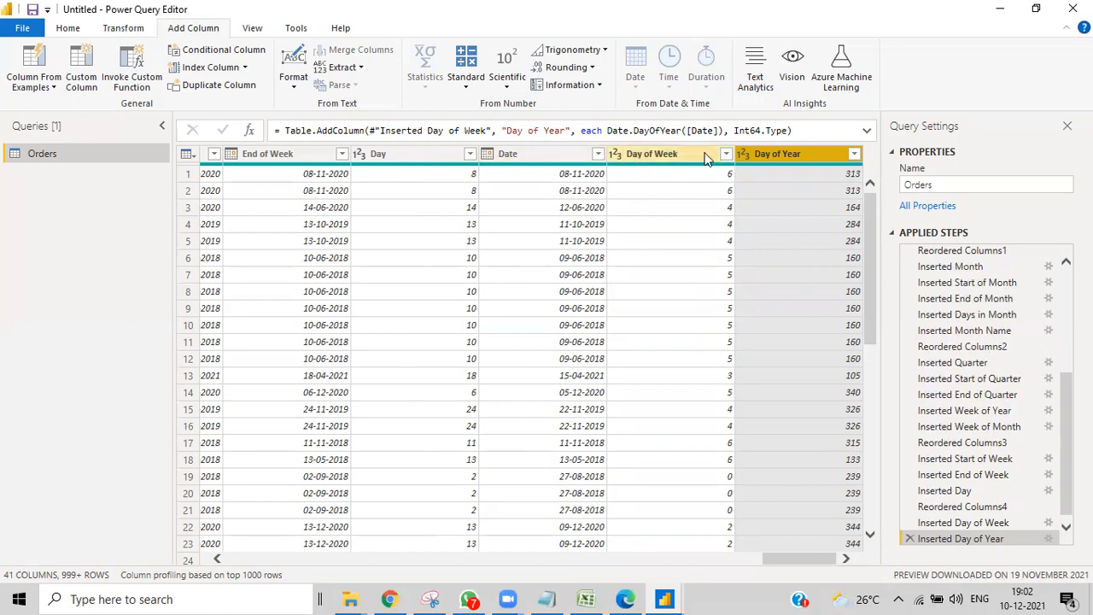
# - Add another Day column, this time based on the Date column instead of End of Week
pyautogui.click(555, 159)
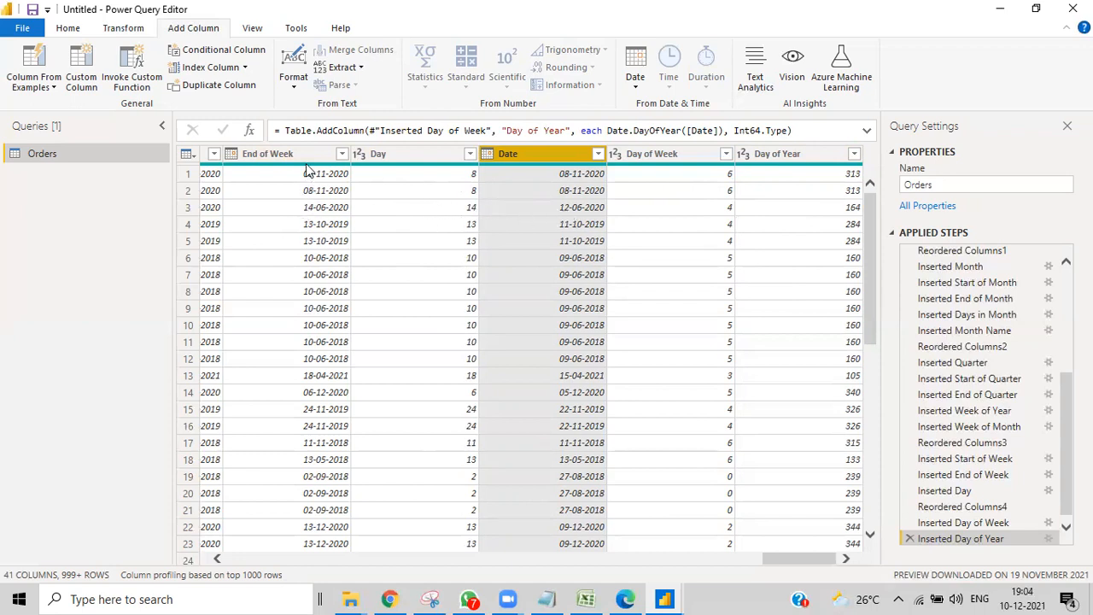
pyautogui.click(278, 159)
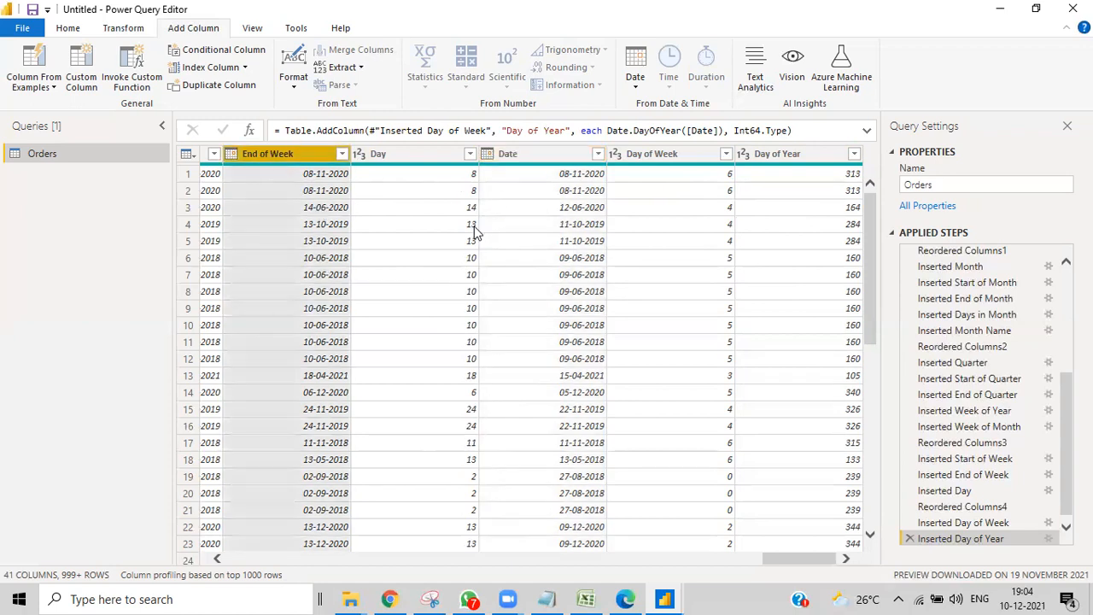
pyautogui.click(521, 153)
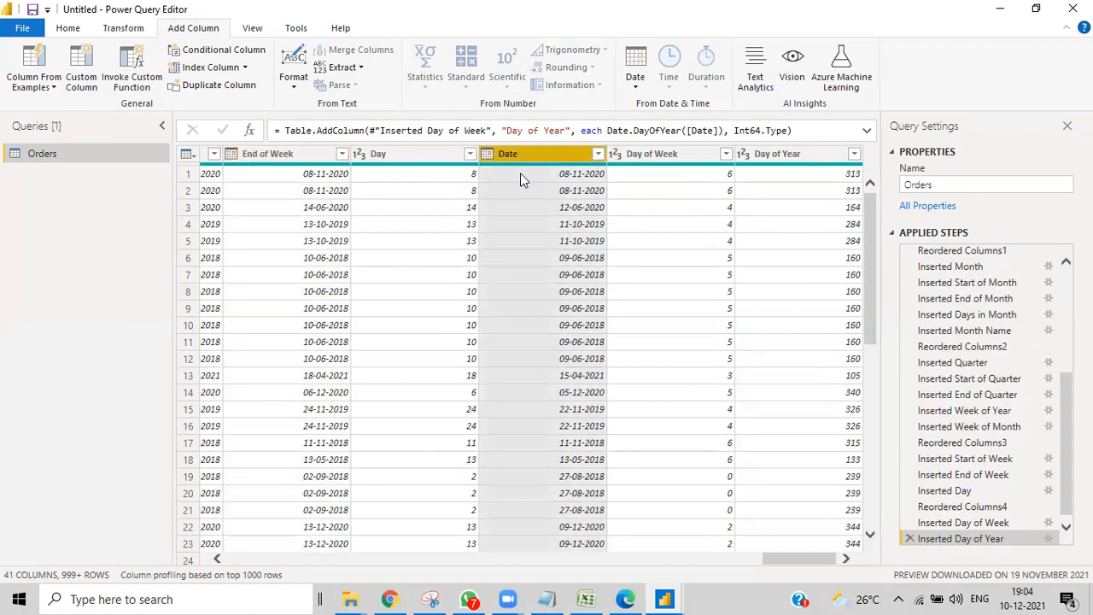
pyautogui.click(634, 89)
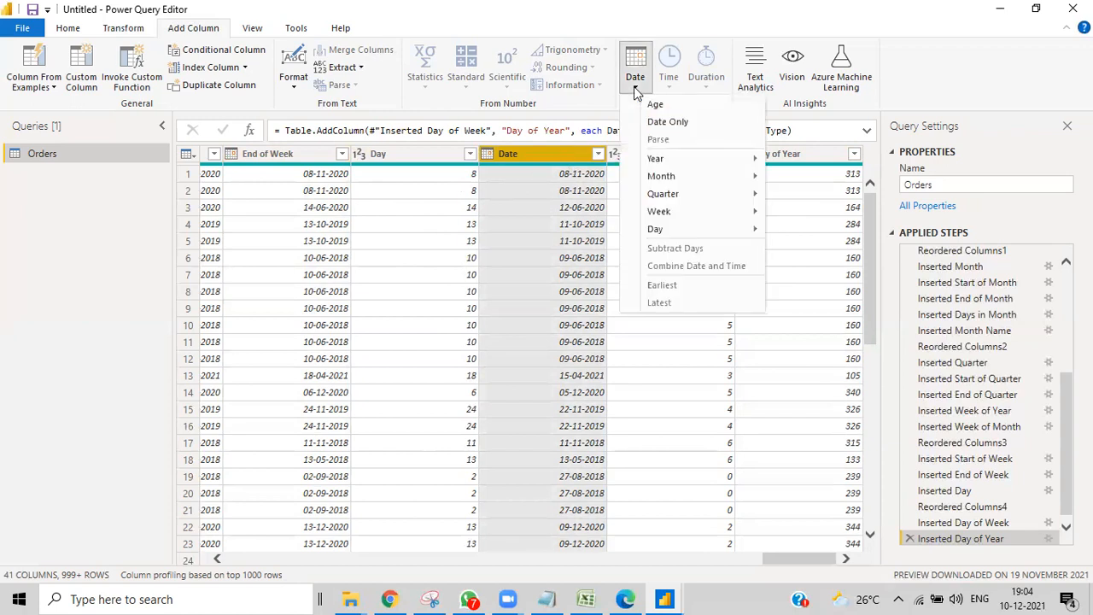
pyautogui.moveTo(675, 231)
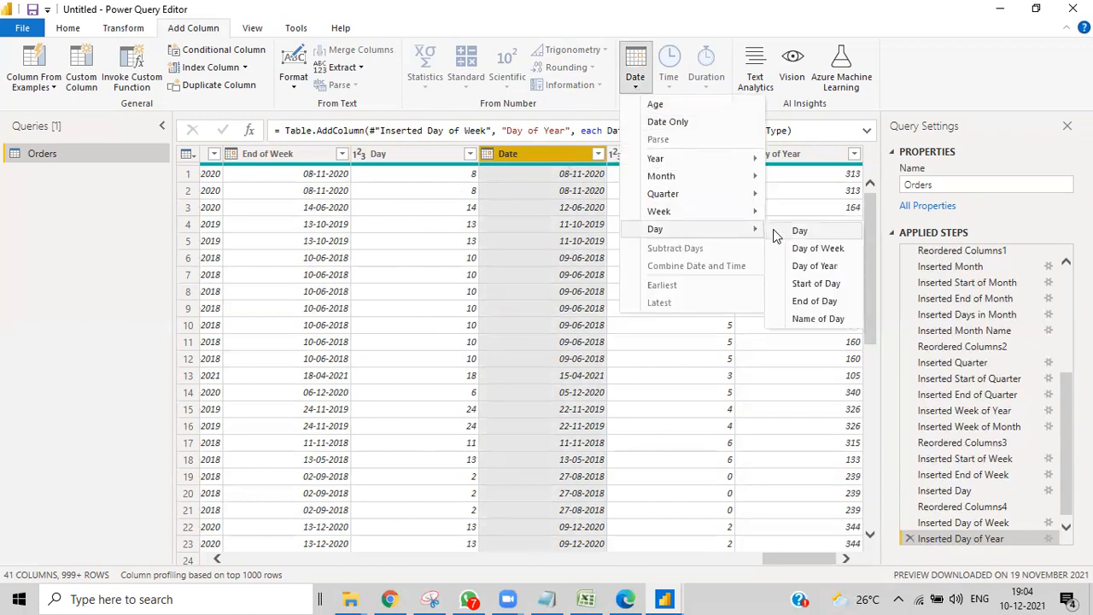
pyautogui.click(799, 231)
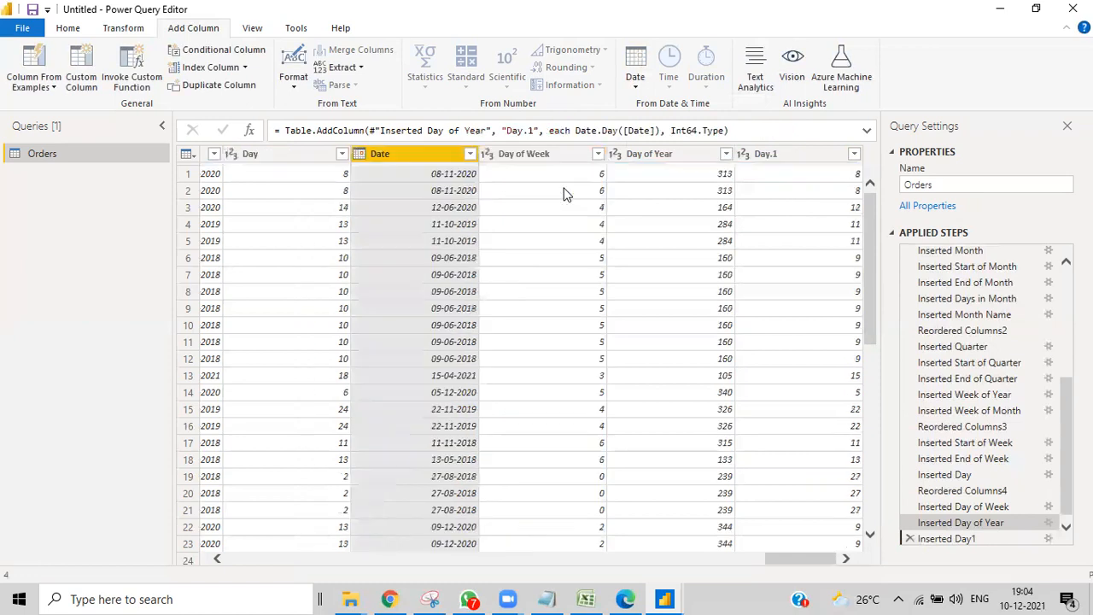
# - Move the Date column to the end of the table, after the second Day column
pyautogui.click(382, 156)
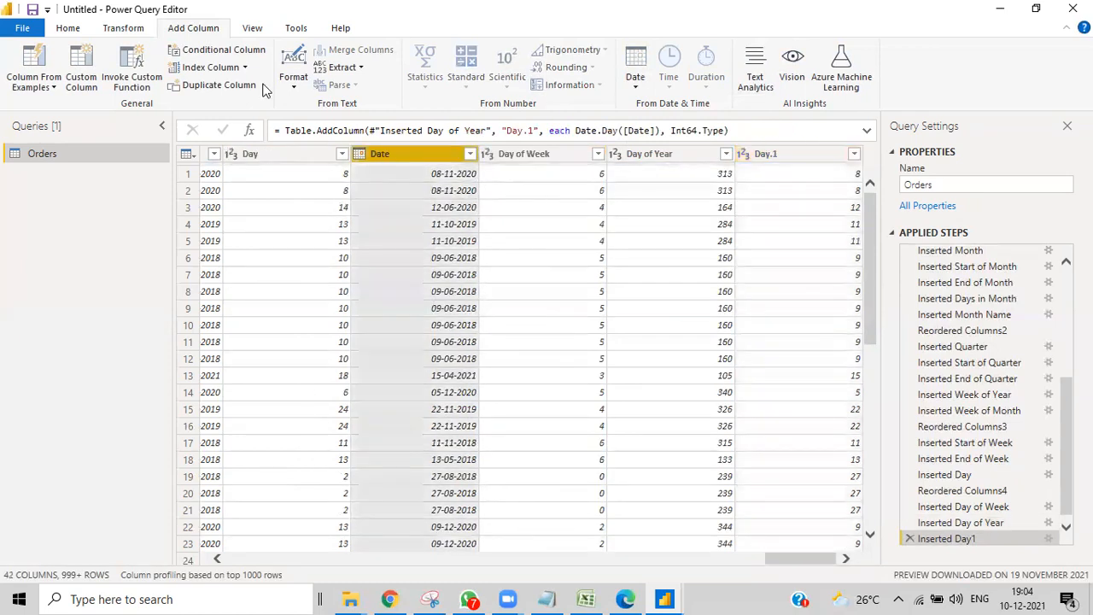
pyautogui.click(128, 28)
pyautogui.click(403, 70)
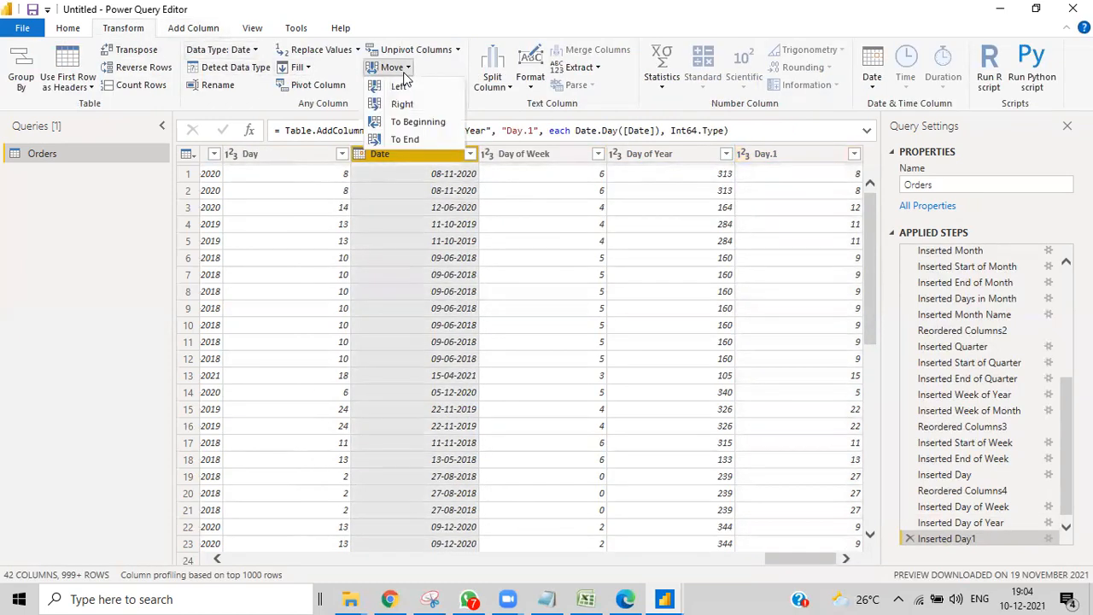
pyautogui.click(421, 139)
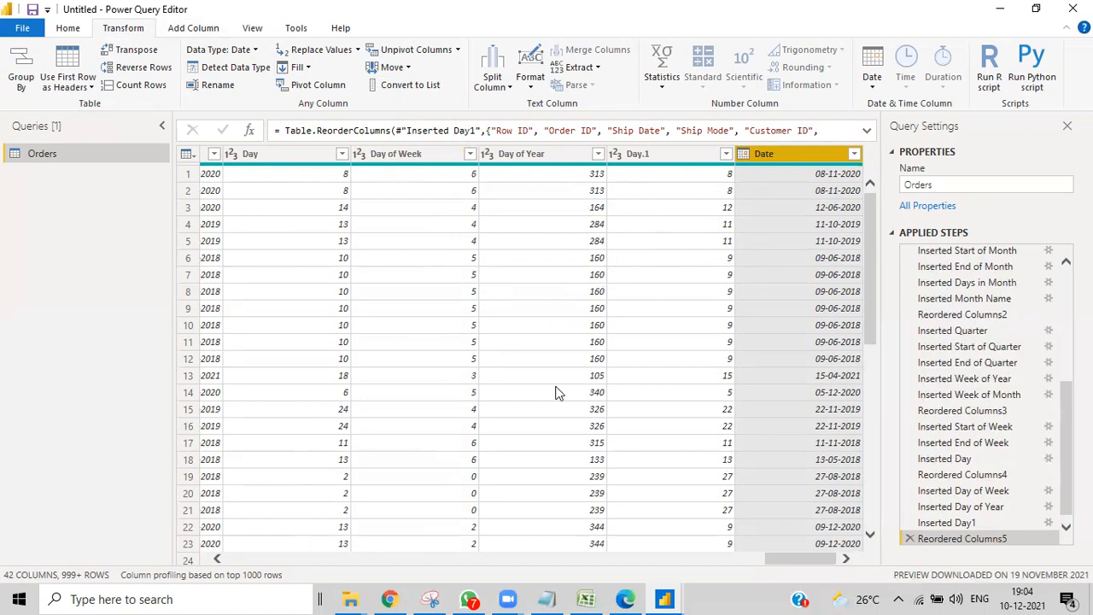
# - Add a Name of Day column based on the Date column
pyautogui.scroll(-2, 552, 322)
pyautogui.scroll(2, 552, 322)
pyautogui.click(206, 29)
pyautogui.click(632, 85)
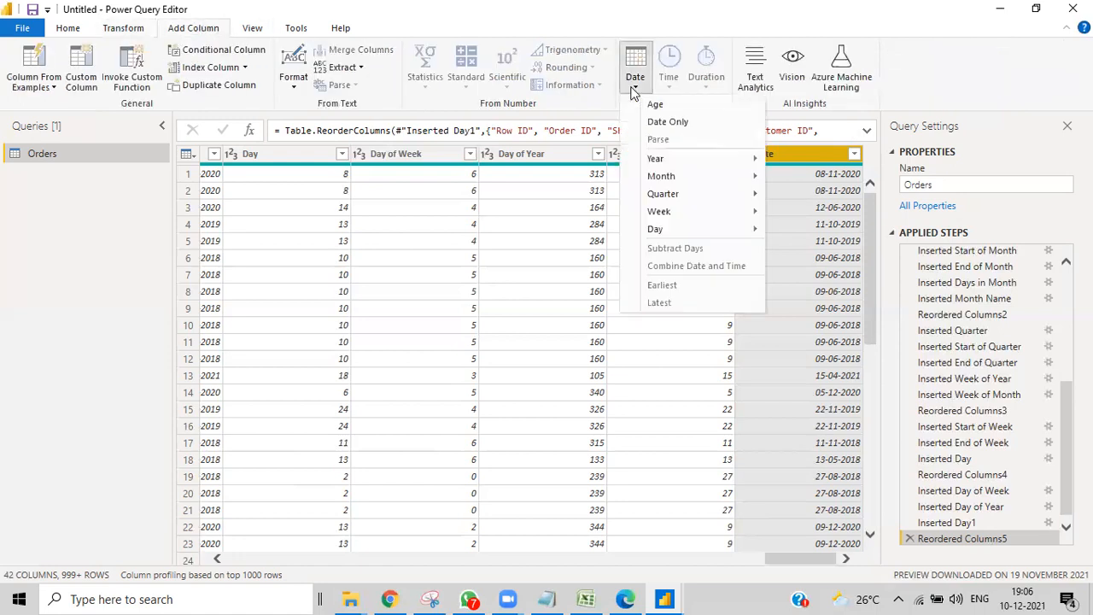
pyautogui.moveTo(669, 232)
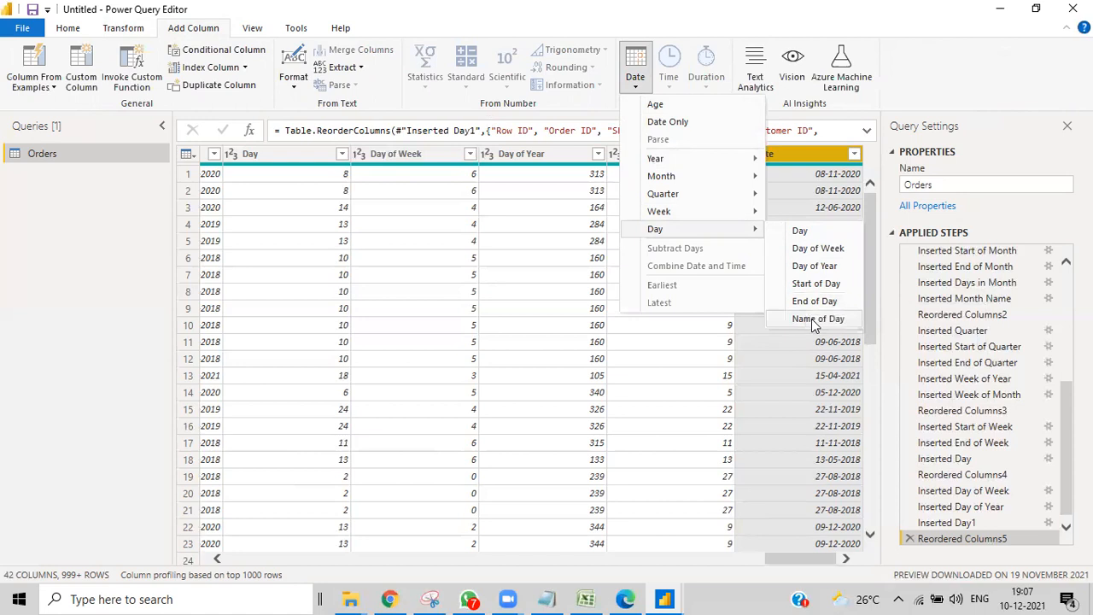
pyautogui.click(814, 321)
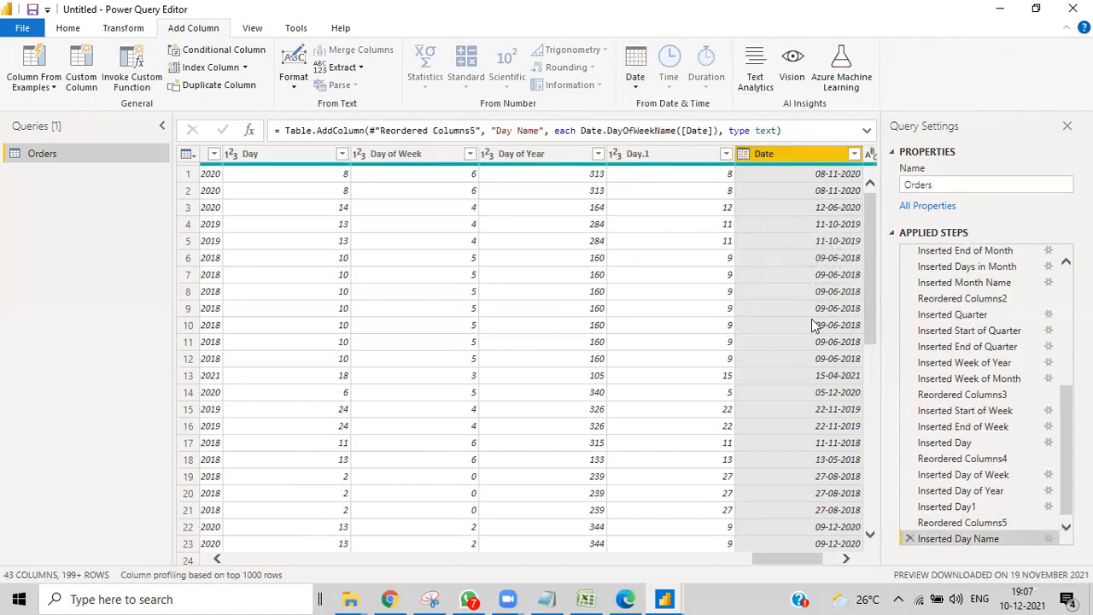
pyautogui.moveTo(787, 561); pyautogui.dragTo(858, 572)
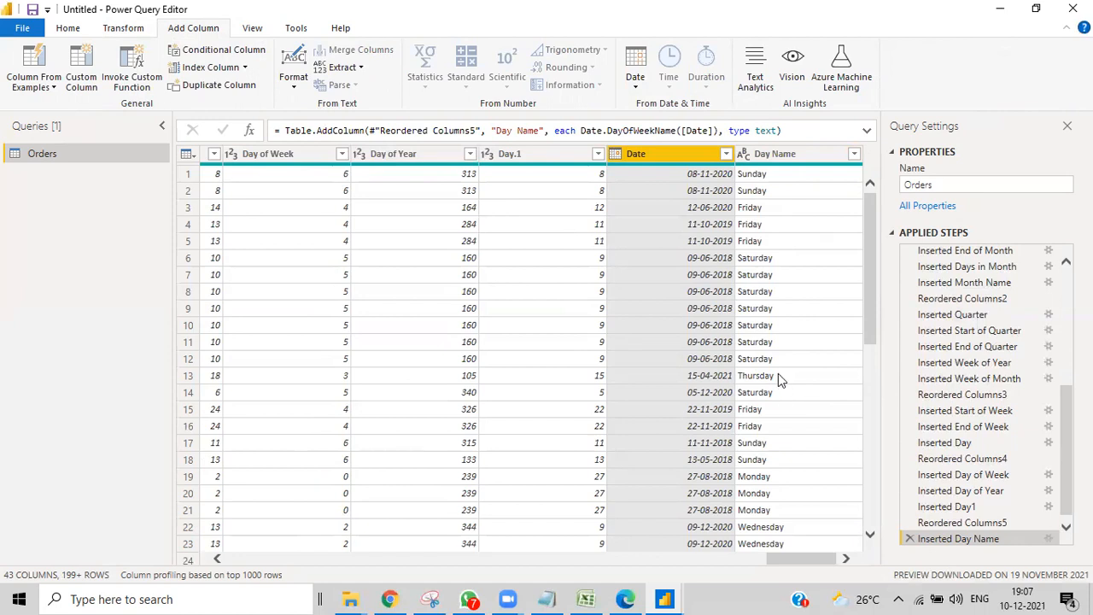
# - Select the End of Week and Date columns together and move both to the end of the table
pyautogui.click(634, 86)
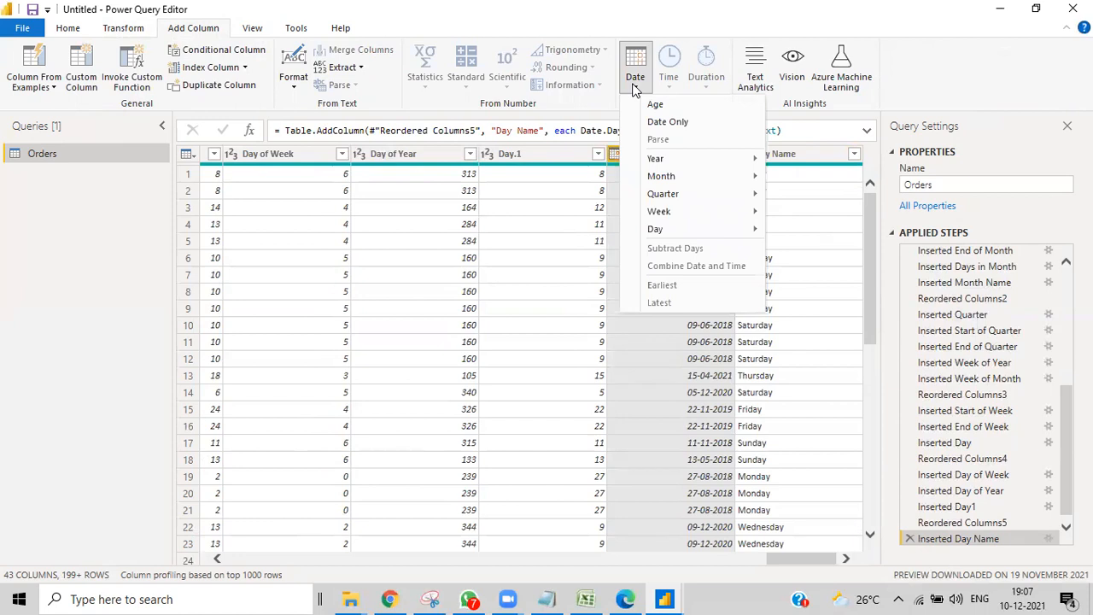
pyautogui.click(786, 566)
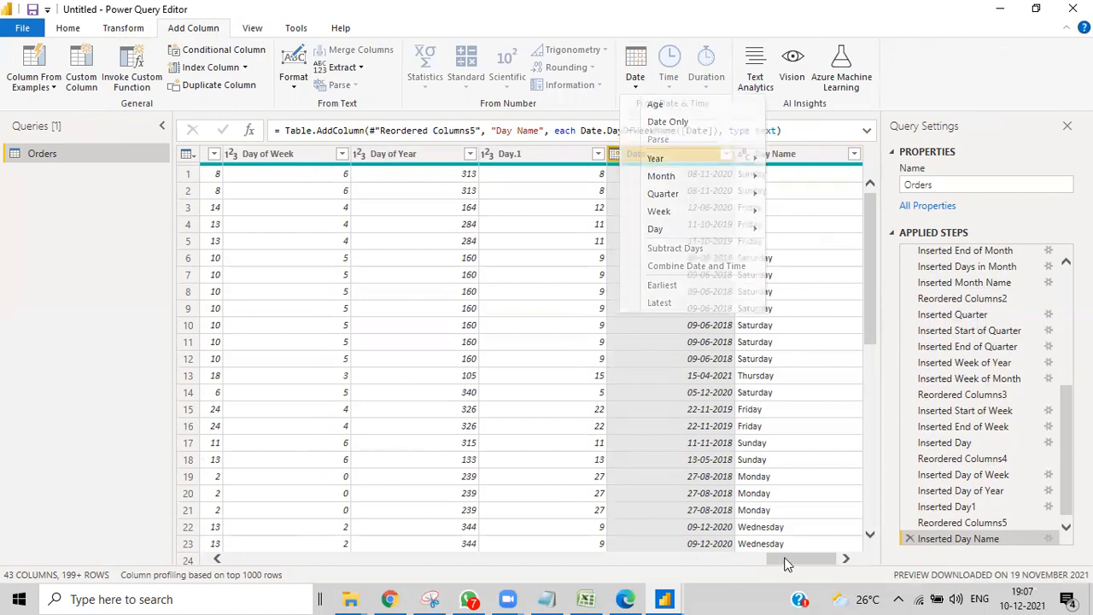
pyautogui.moveTo(773, 556); pyautogui.dragTo(737, 560)
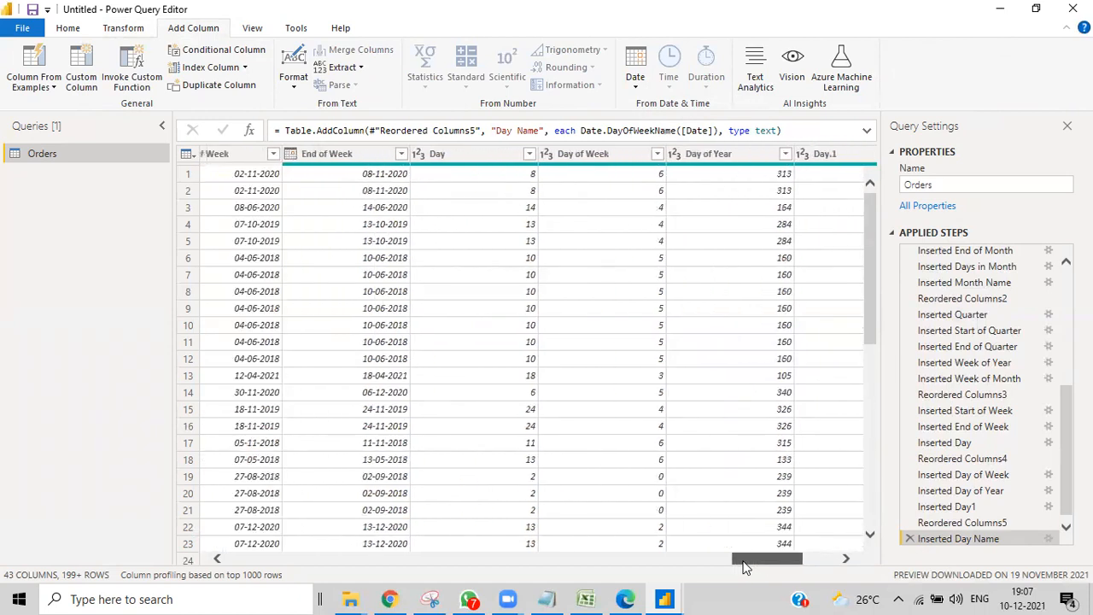
pyautogui.click(355, 151)
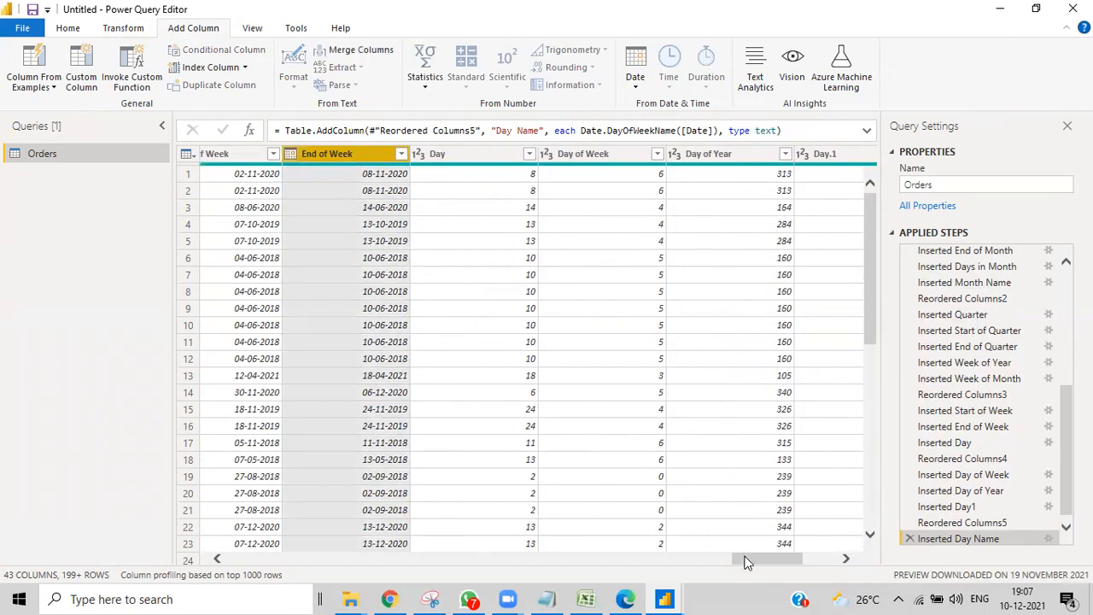
pyautogui.moveTo(752, 562)
pyautogui.mouseDown()
pyautogui.moveTo(812, 568)
pyautogui.moveTo(639, 566)
pyautogui.moveTo(763, 567)
pyautogui.mouseUp()
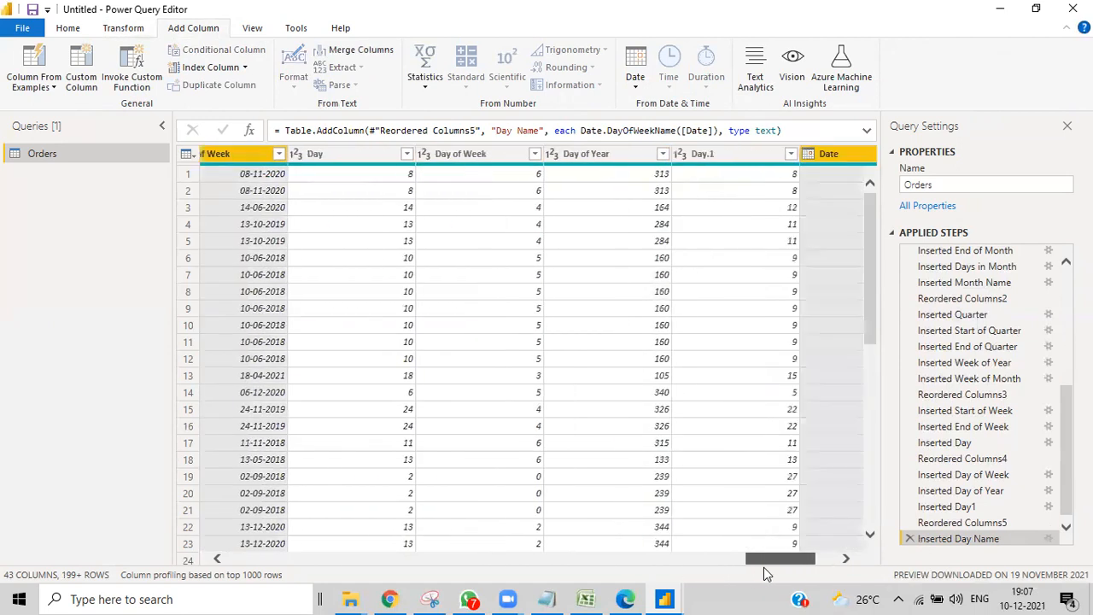
pyautogui.click(141, 31)
pyautogui.click(398, 70)
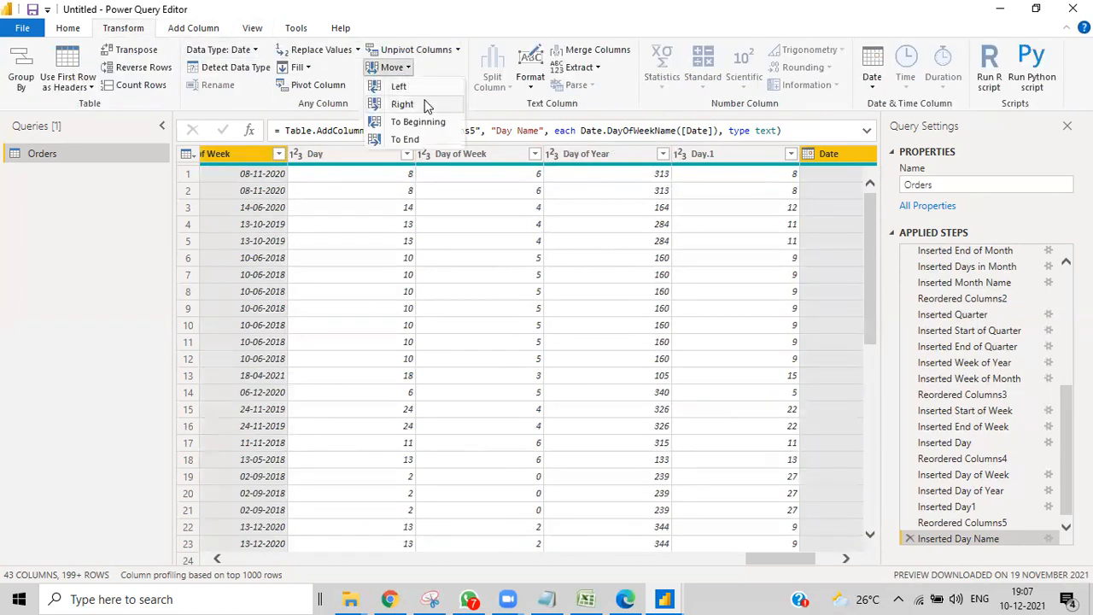
pyautogui.click(406, 139)
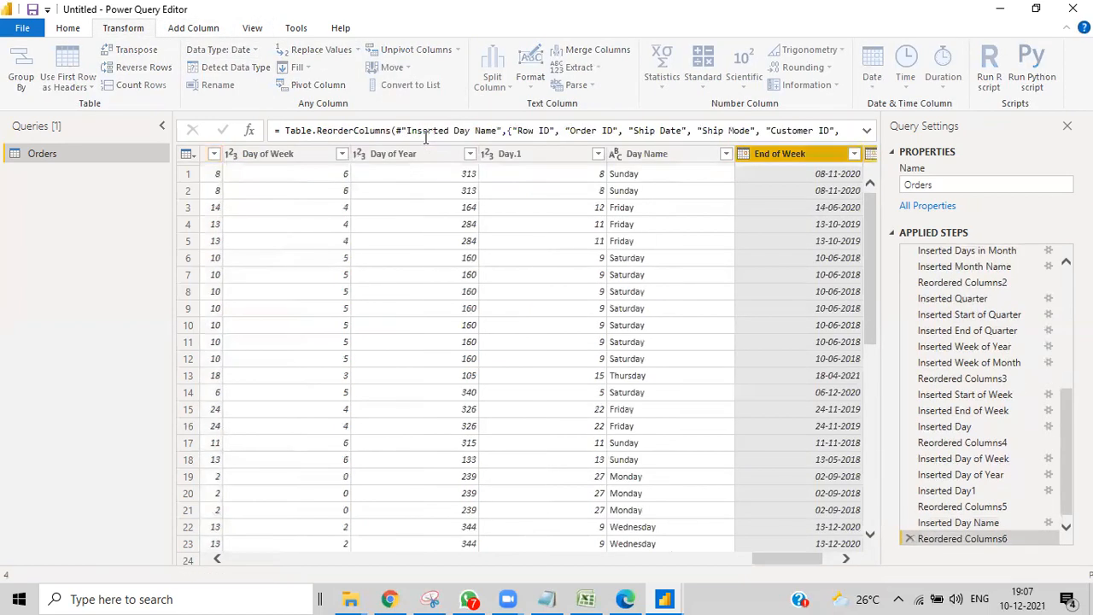
pyautogui.moveTo(805, 559); pyautogui.dragTo(885, 572)
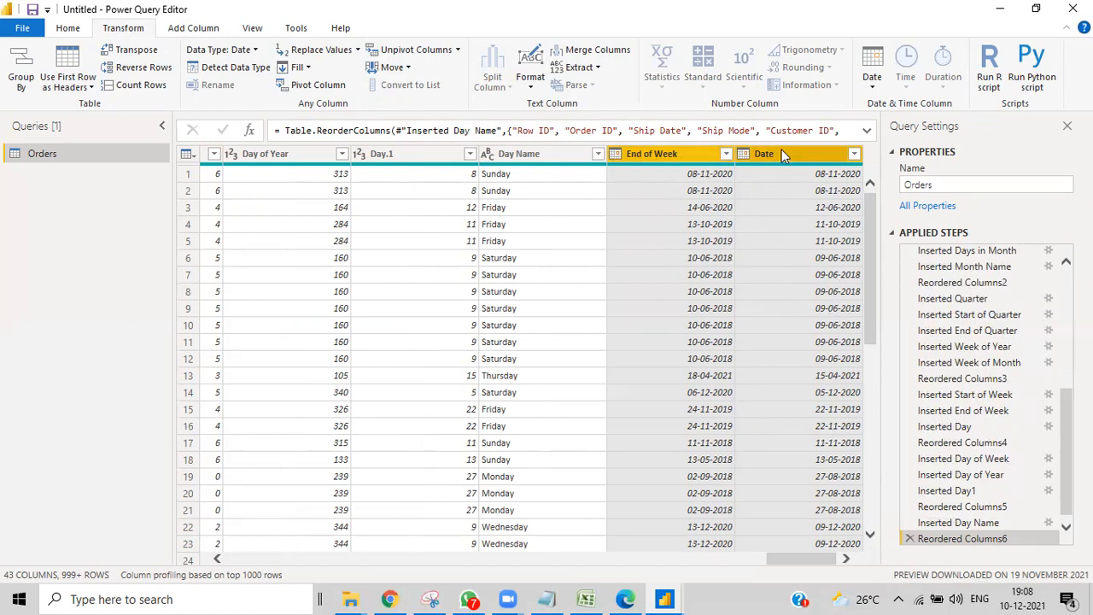
# - Examine which date operations, such as Earliest and Latest, are offered for End of Week and Date together and for Date alone
pyautogui.click(873, 85)
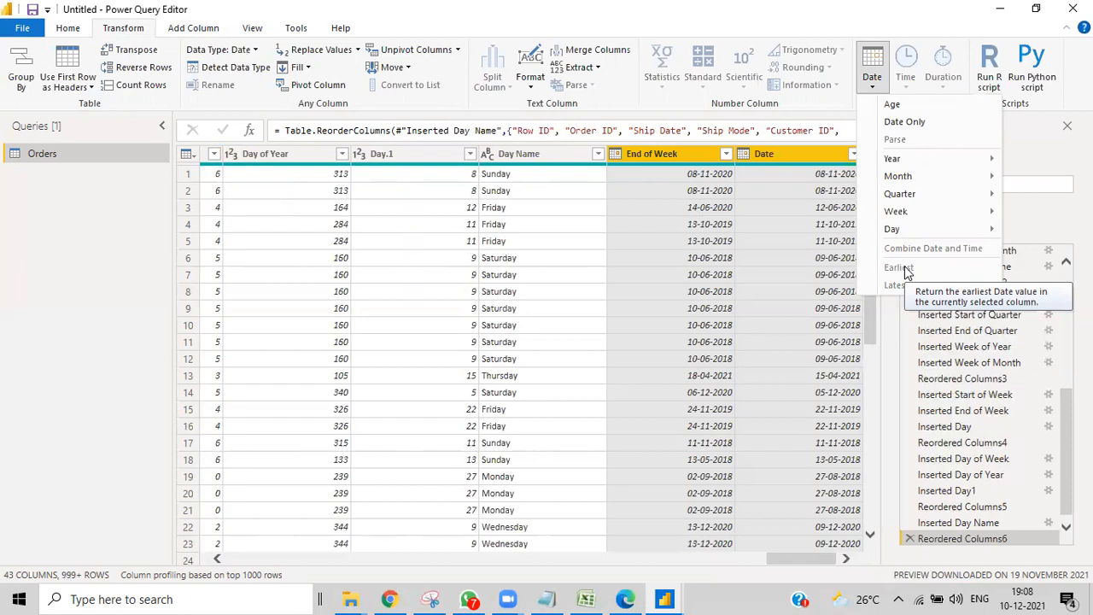
pyautogui.click(800, 164)
pyautogui.click(790, 155)
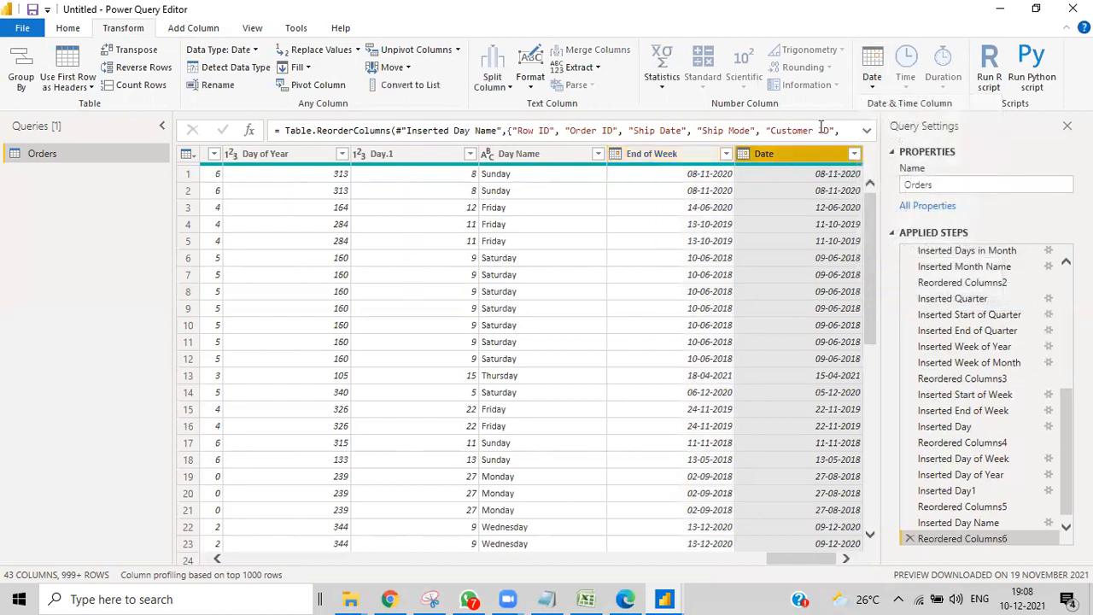
pyautogui.click(872, 73)
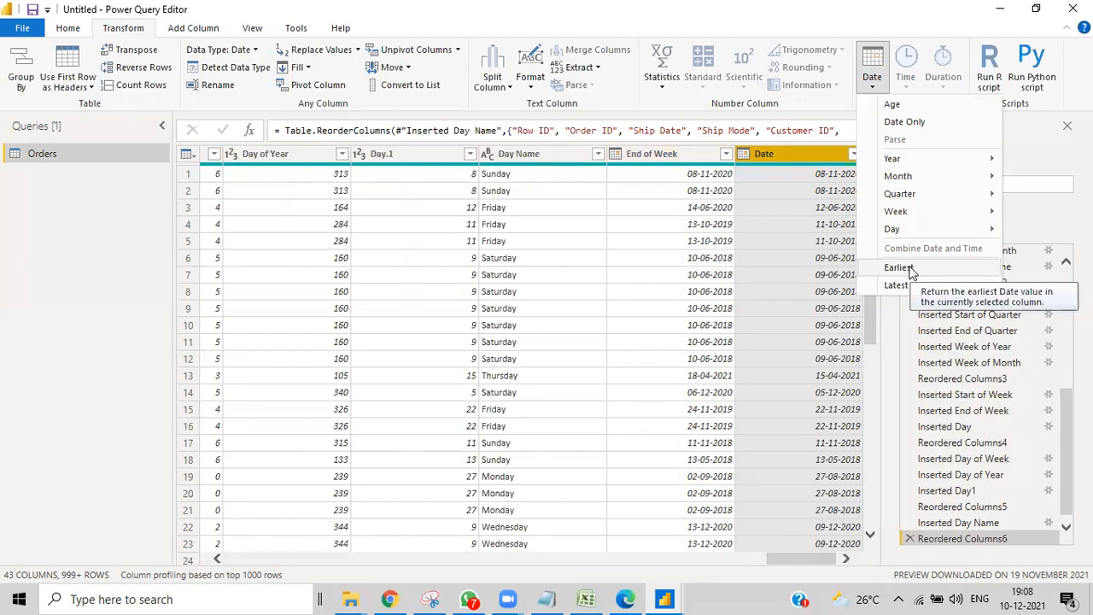
pyautogui.click(194, 28)
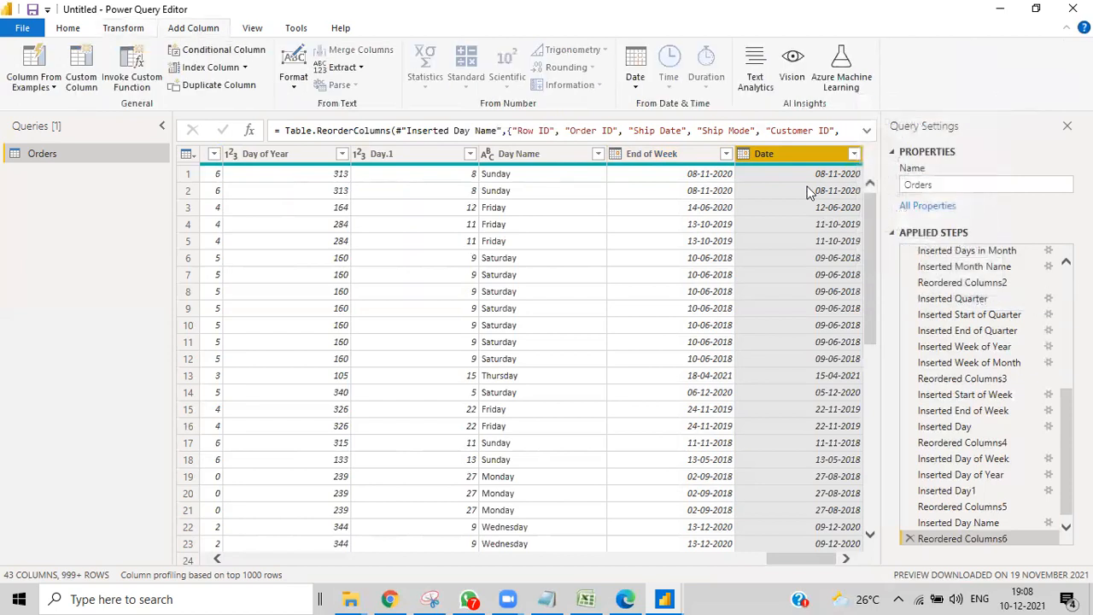
pyautogui.click(635, 77)
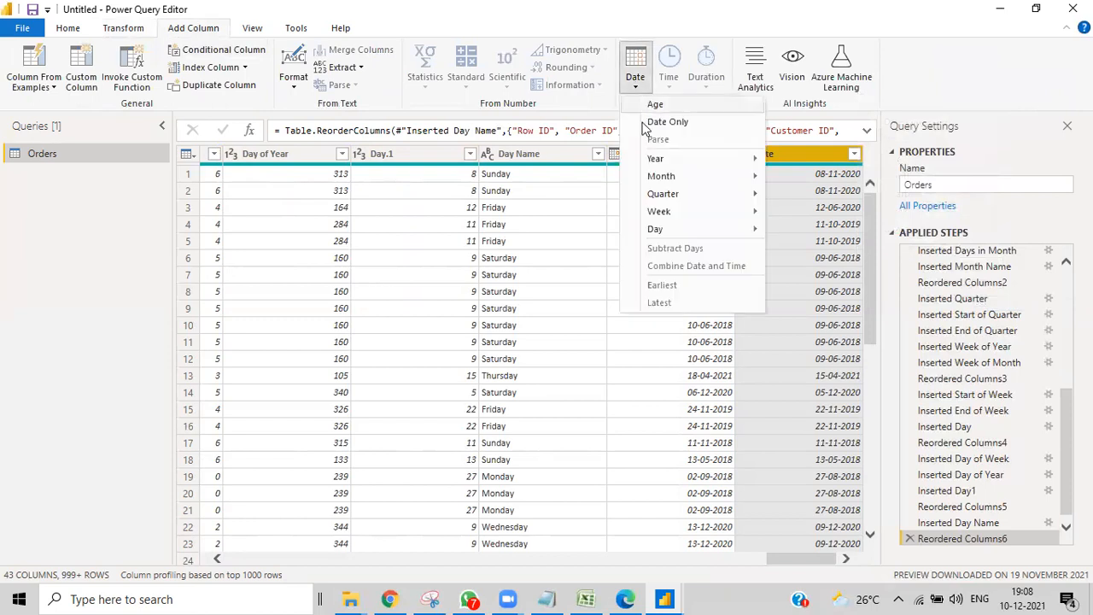
pyautogui.moveTo(686, 161)
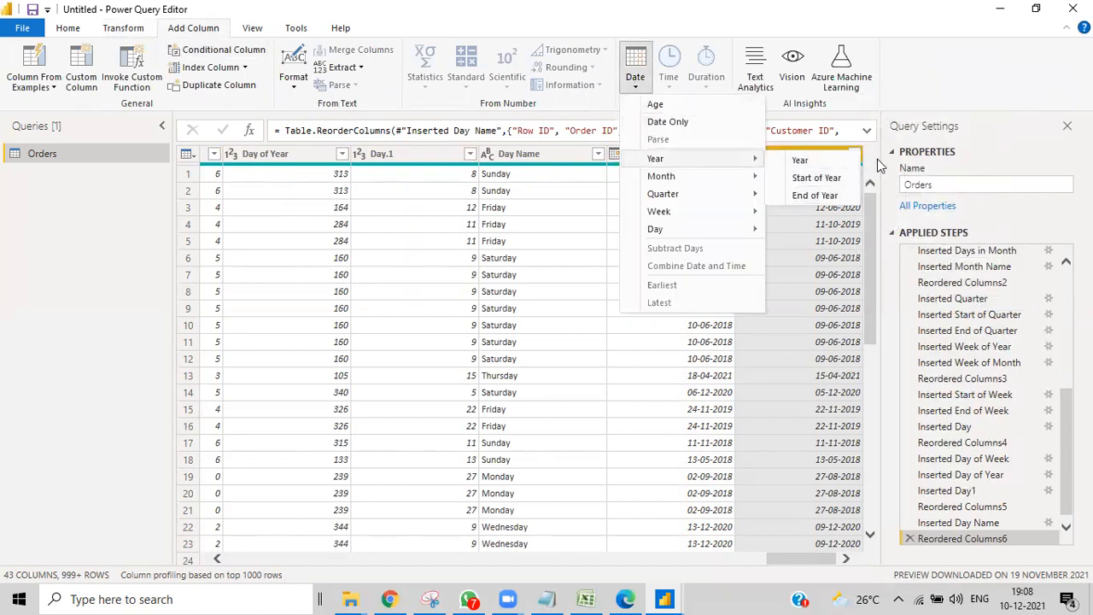
pyautogui.click(880, 164)
# - Add a Subtract Days column that subtracts the Date column from the End of Week column
pyautogui.click(694, 154)
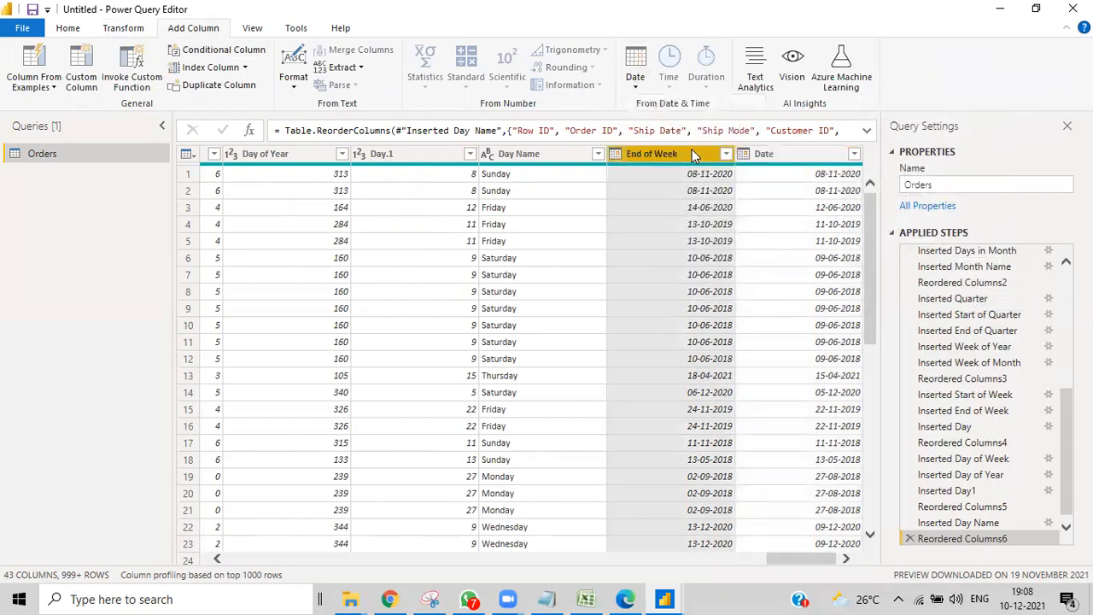
pyautogui.keyDown('ctrl'); pyautogui.click(785, 154); pyautogui.keyUp('ctrl')
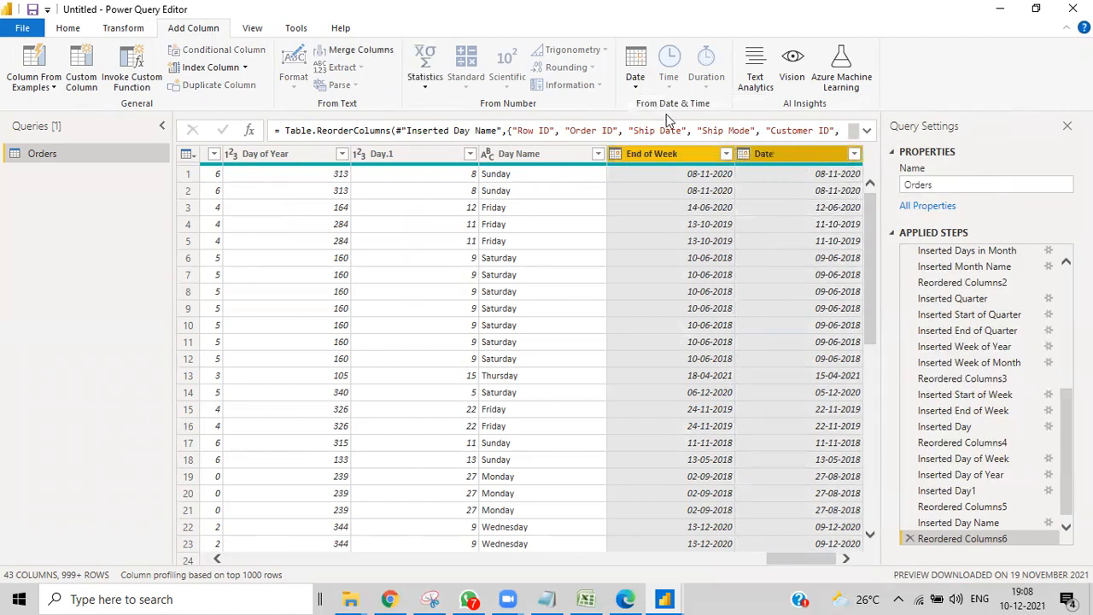
pyautogui.click(638, 86)
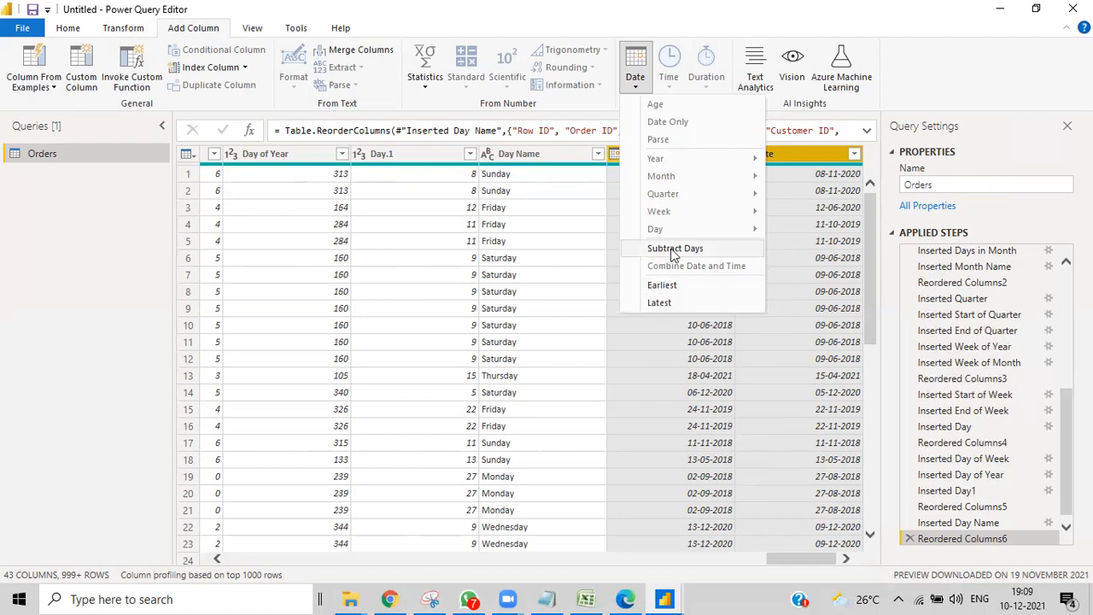
pyautogui.click(670, 249)
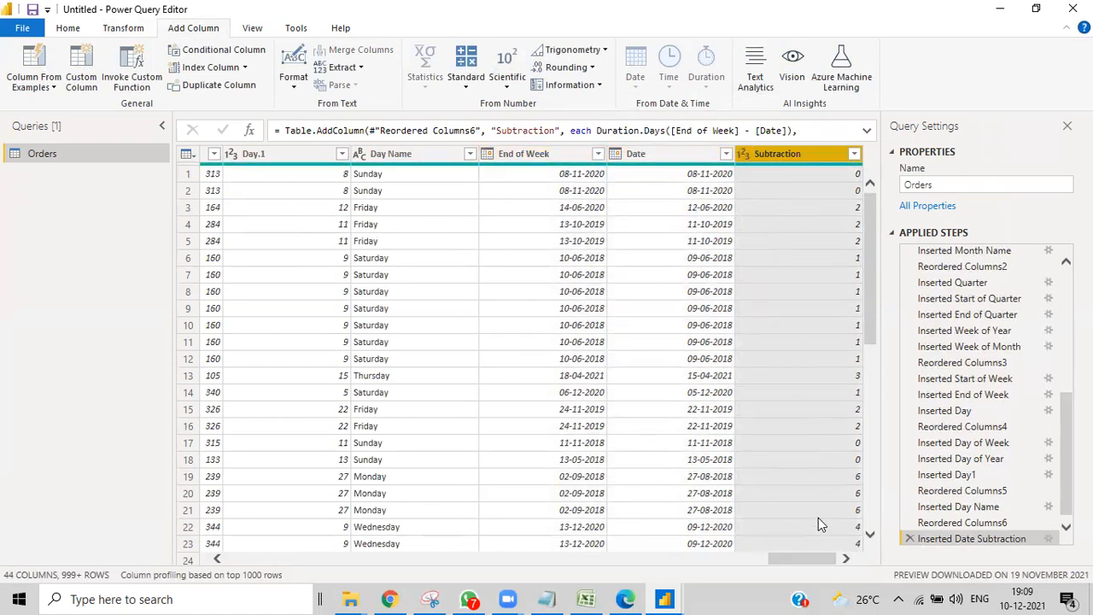
# - Add an Earliest date column from the End of Week and Date columns
pyautogui.scroll(-9, 818, 524)
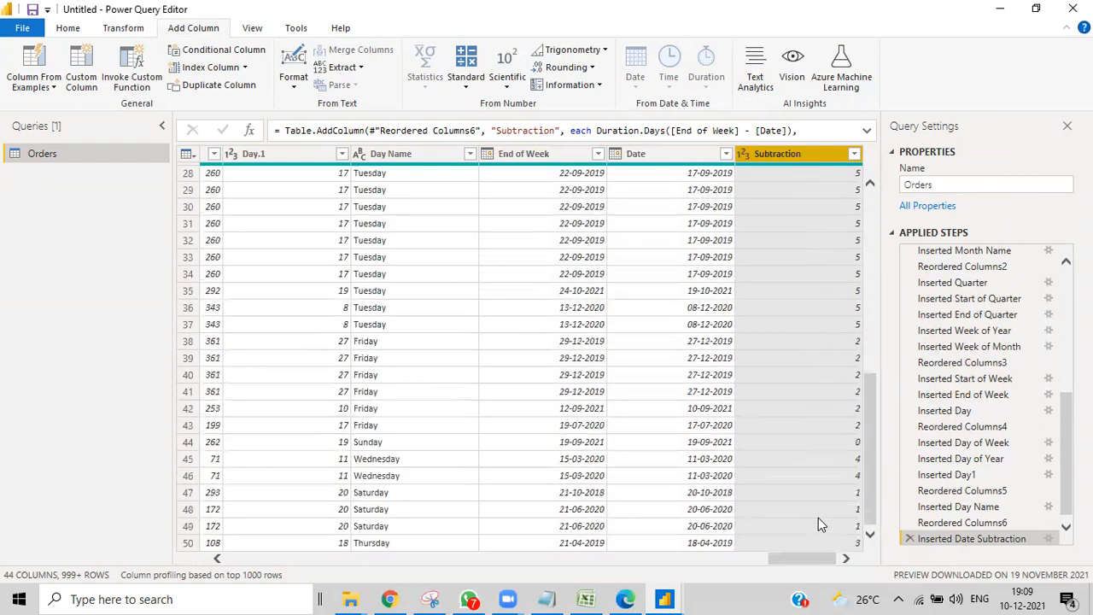
pyautogui.scroll(-5, 818, 518)
pyautogui.scroll(14, 818, 519)
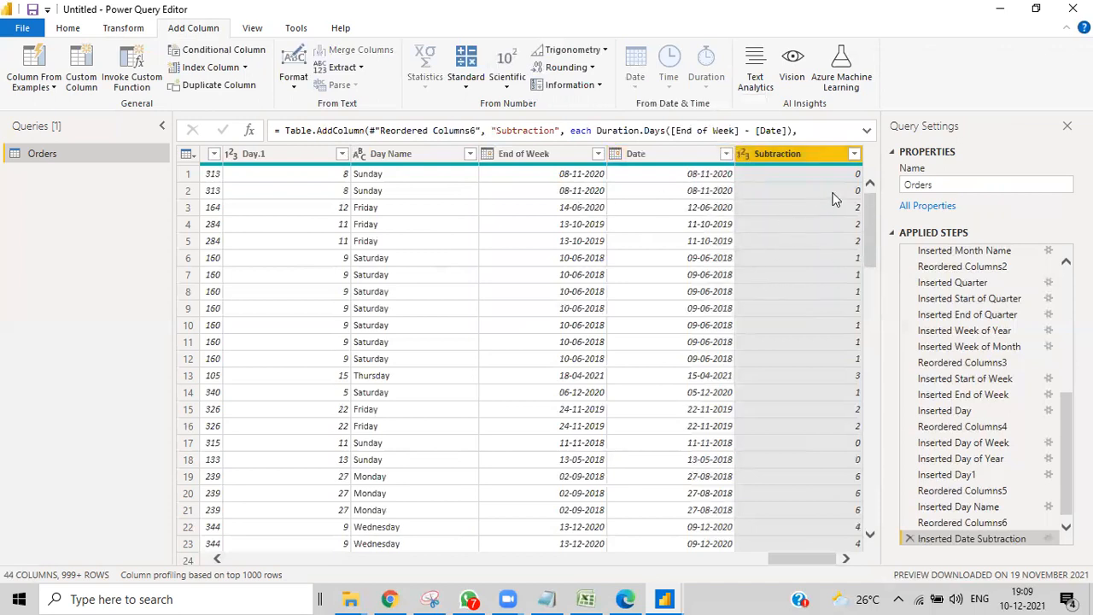
pyautogui.click(547, 158)
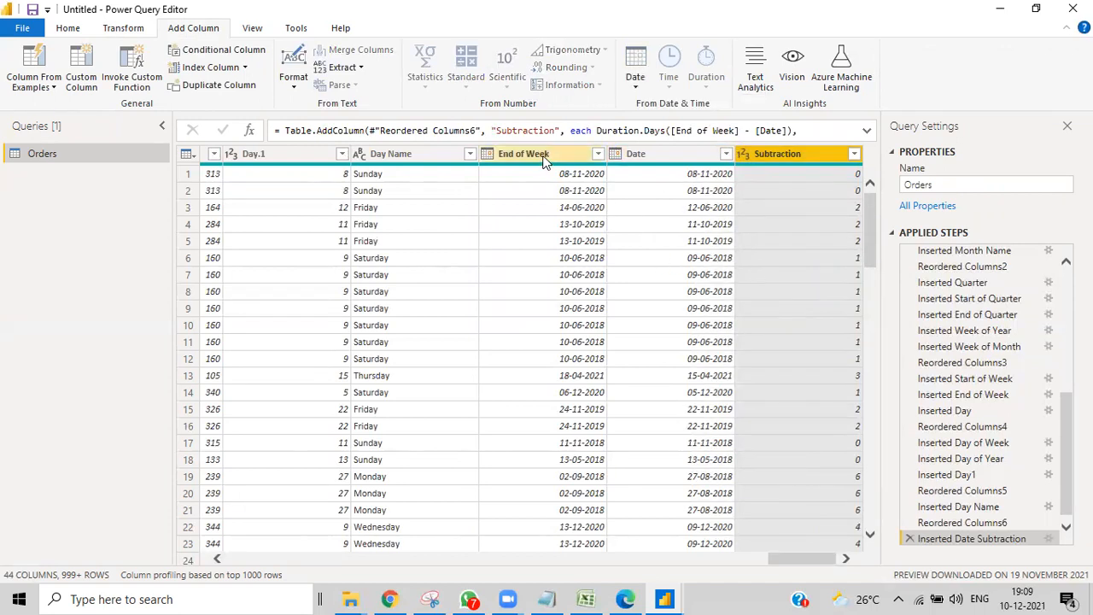
pyautogui.keyDown('ctrl'); pyautogui.click(675, 150); pyautogui.keyUp('ctrl')
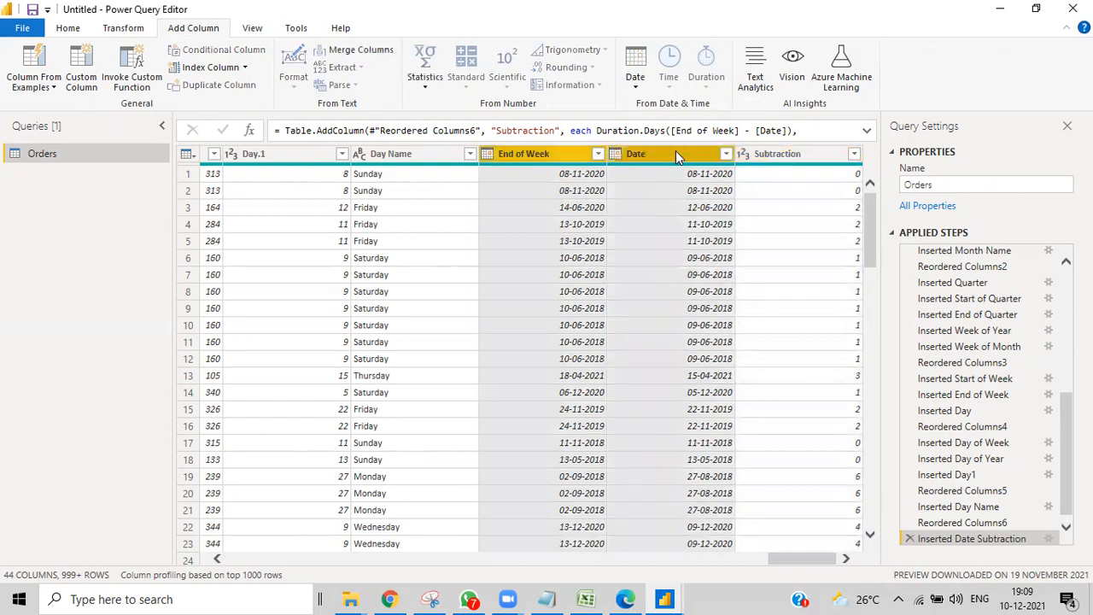
pyautogui.click(635, 86)
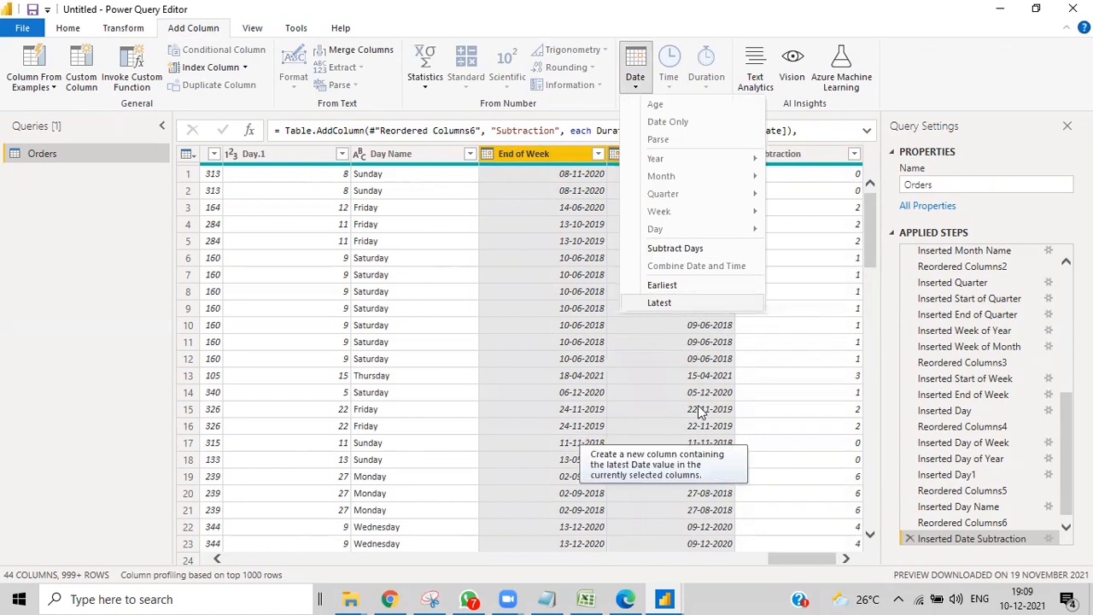
pyautogui.click(662, 285)
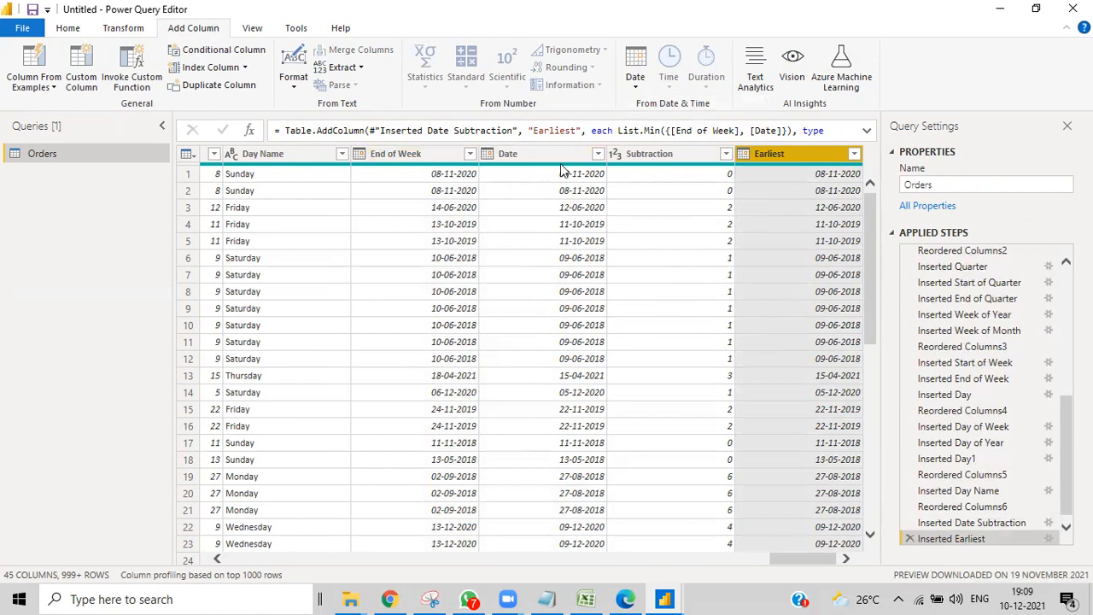
# - Add a Latest date column from the End of Week and Date columns
pyautogui.click(397, 155)
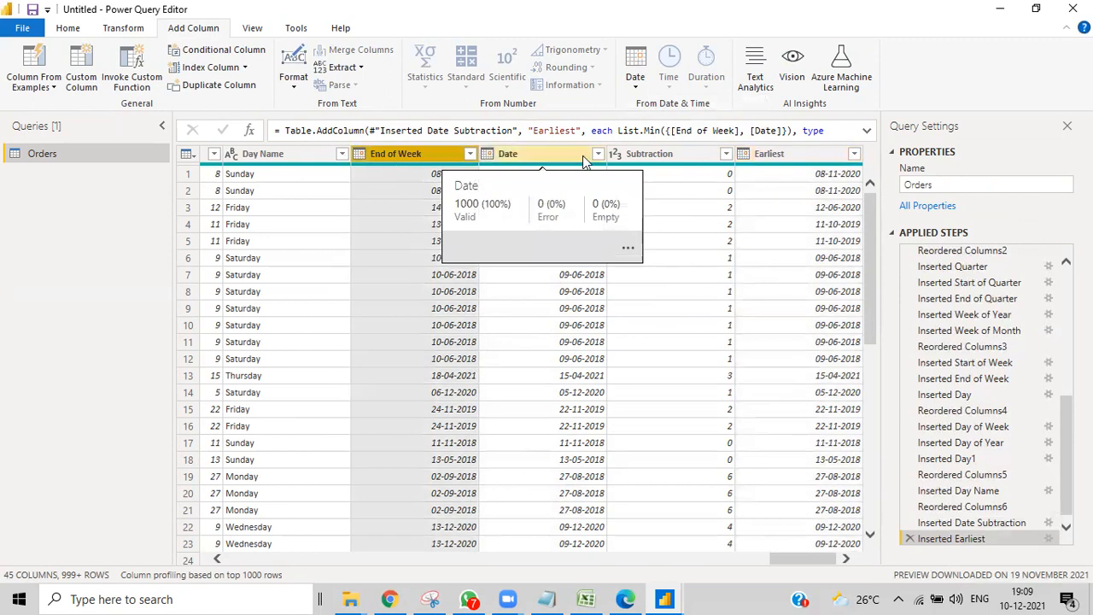
pyautogui.keyDown('ctrl'); pyautogui.click(582, 155); pyautogui.keyUp('ctrl')
pyautogui.click(635, 79)
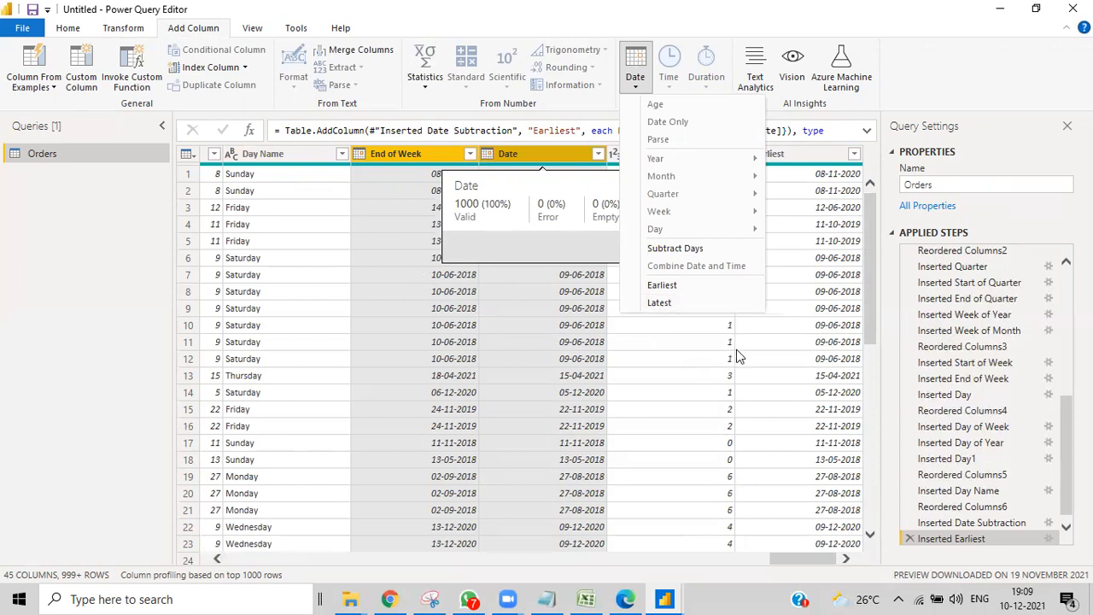
pyautogui.click(677, 305)
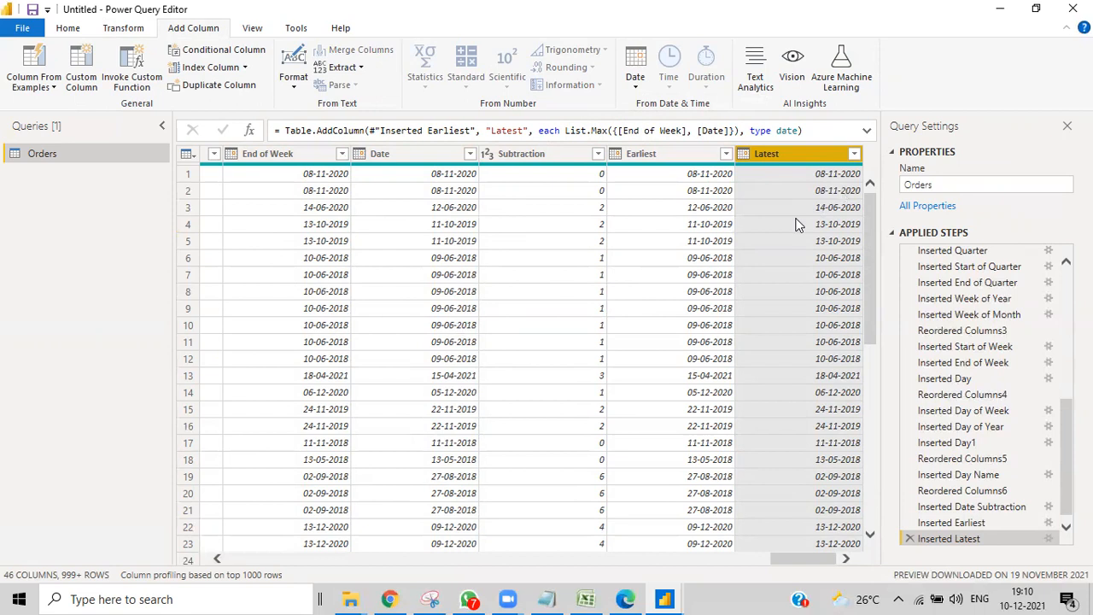
pyautogui.click(636, 88)
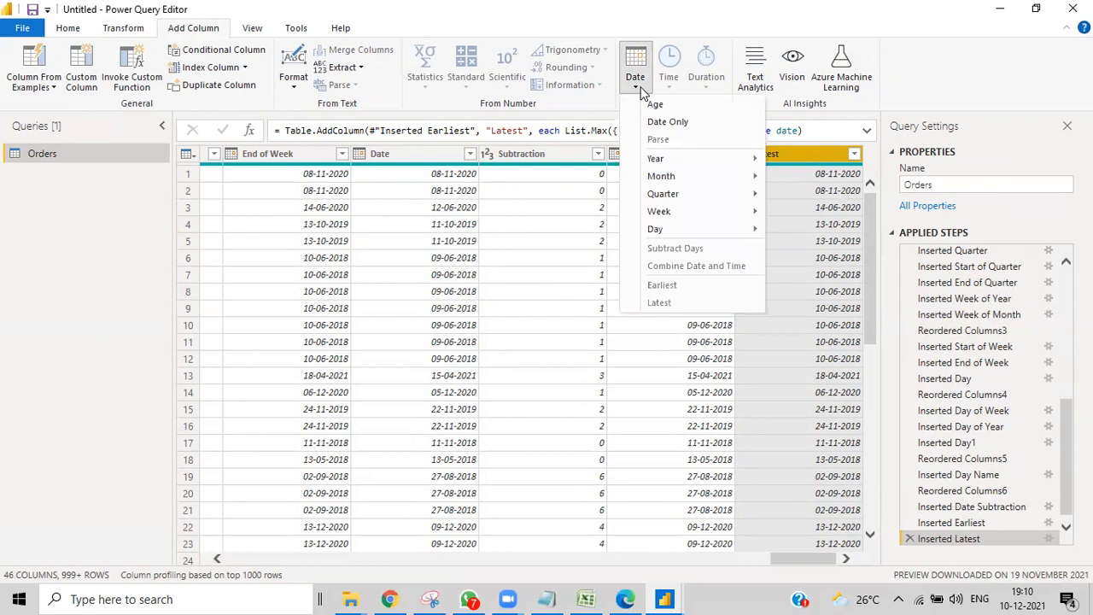
pyautogui.click(798, 158)
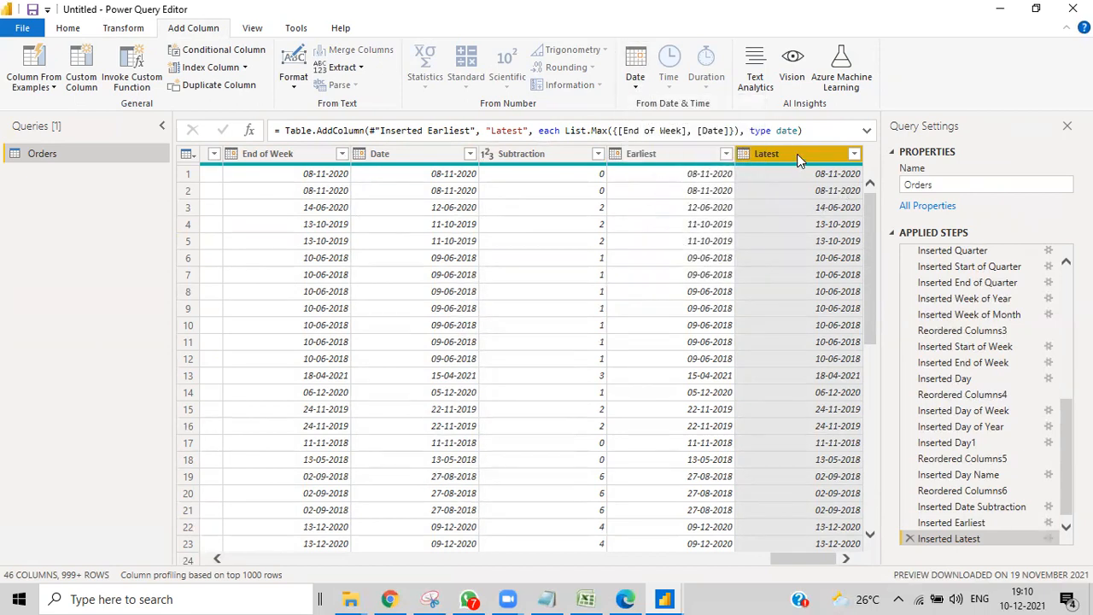
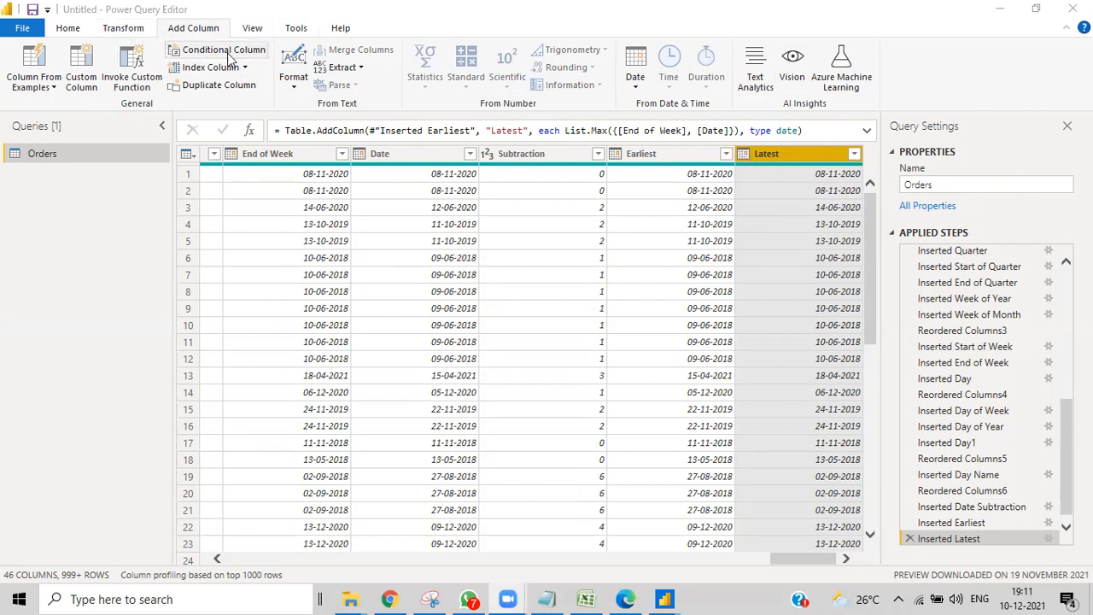
# - Change the Latest column's data type to Date/Time
pyautogui.click(116, 30)
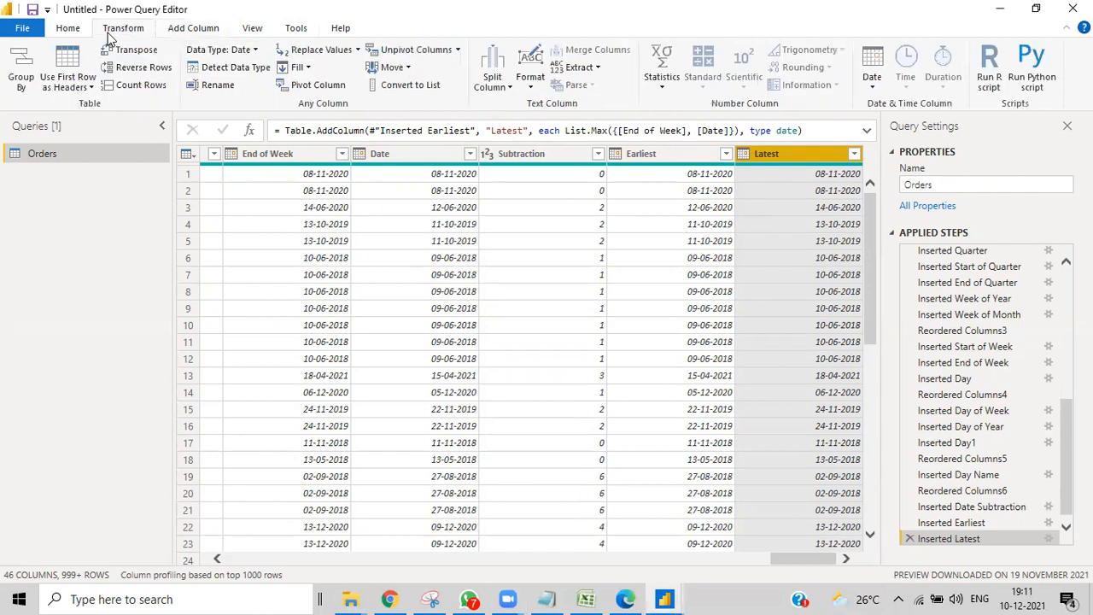
pyautogui.click(256, 51)
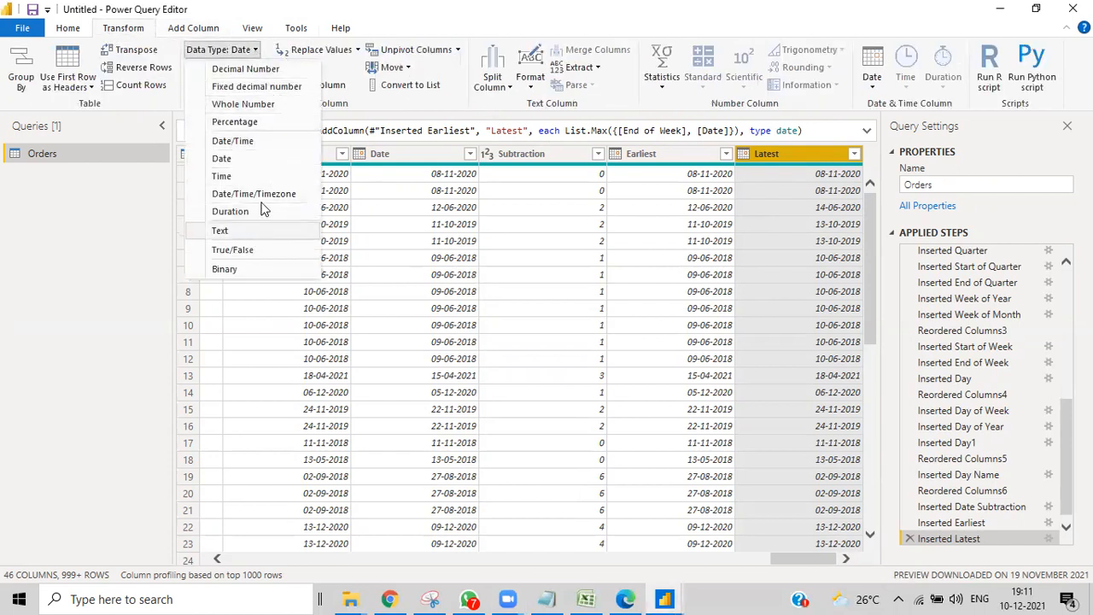
pyautogui.click(233, 140)
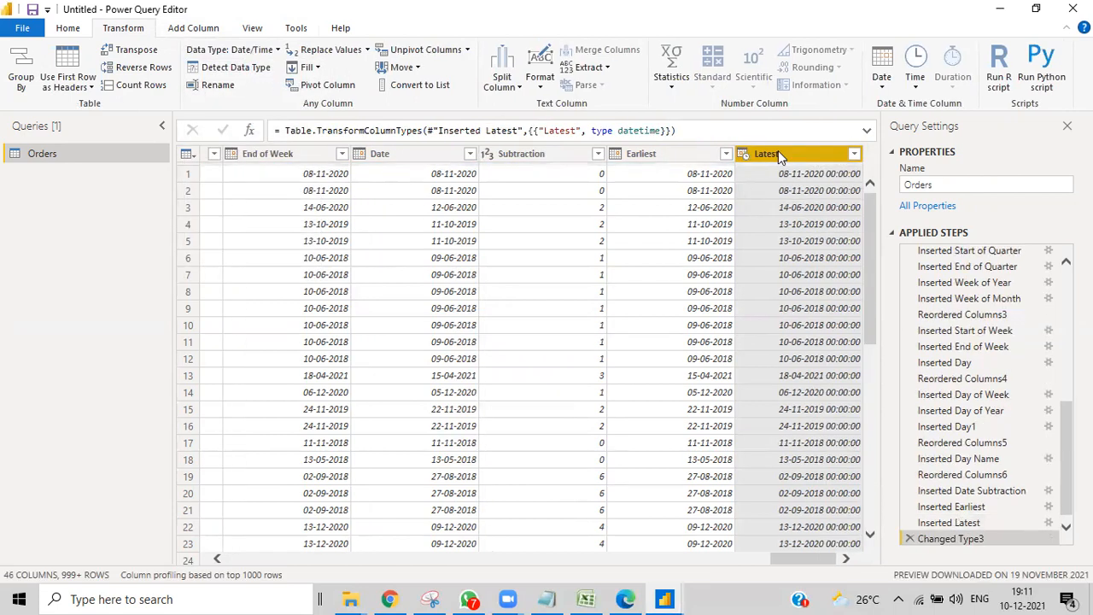
pyautogui.click(916, 91)
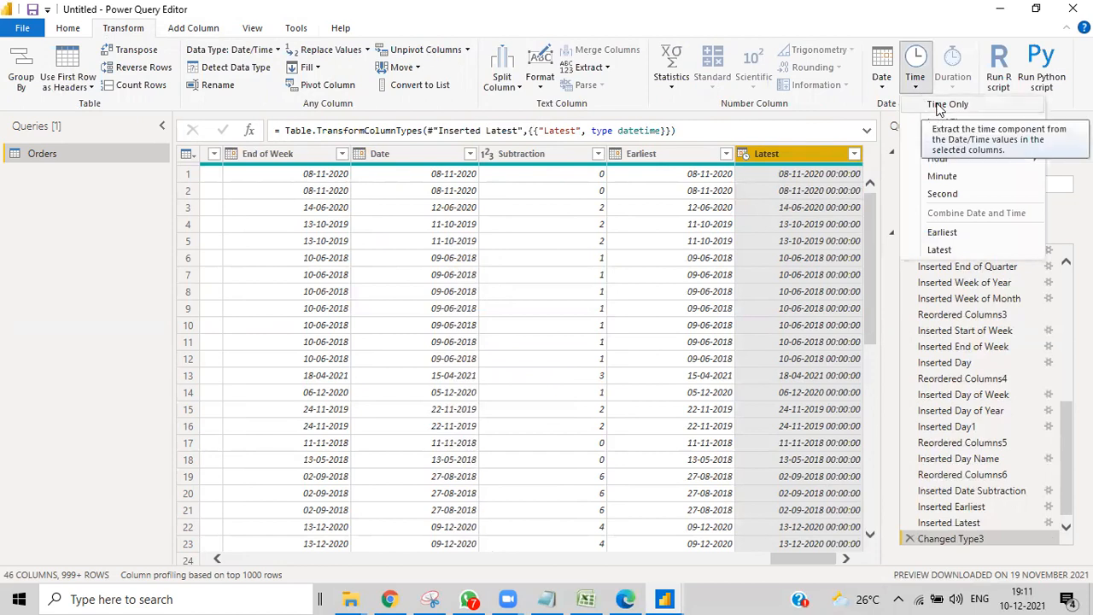
pyautogui.click(939, 106)
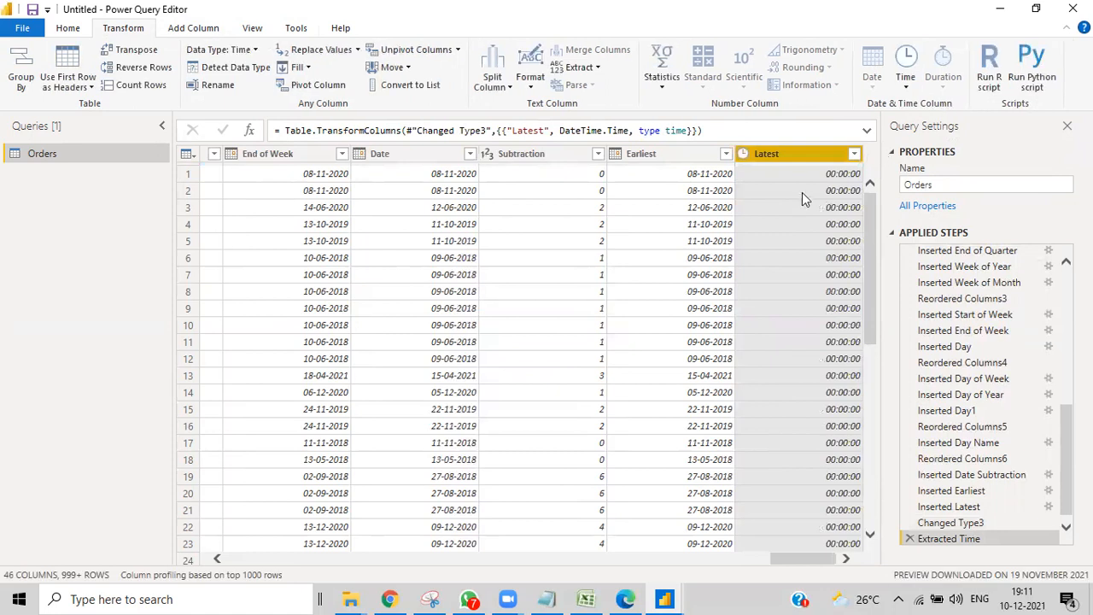
pyautogui.click(909, 539)
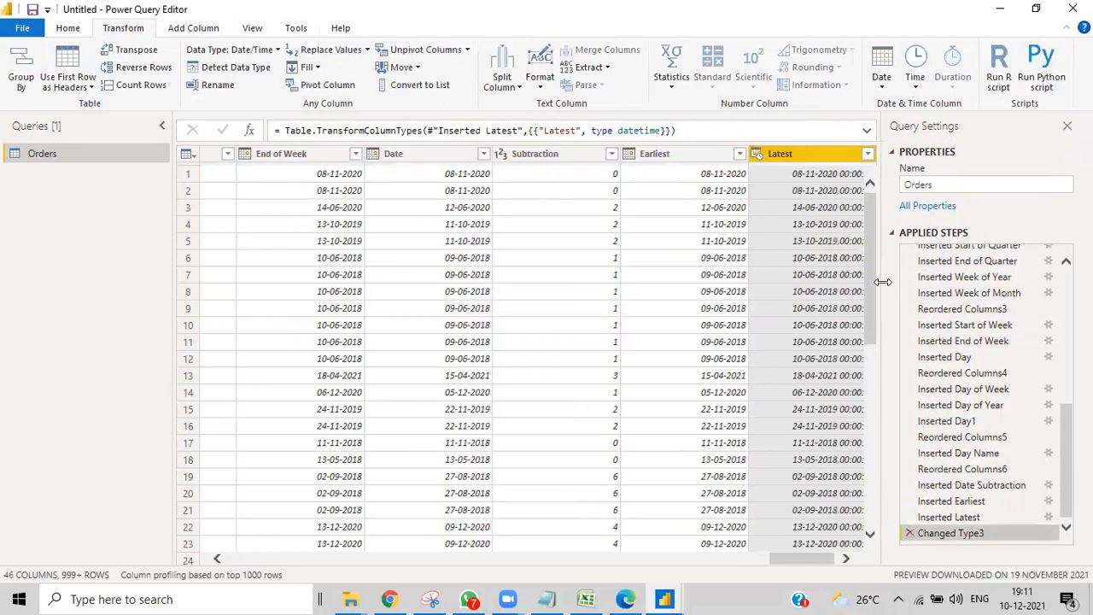
# - Add a new Time Only column extracted from the Latest column, keeping the original column in place
pyautogui.click(219, 32)
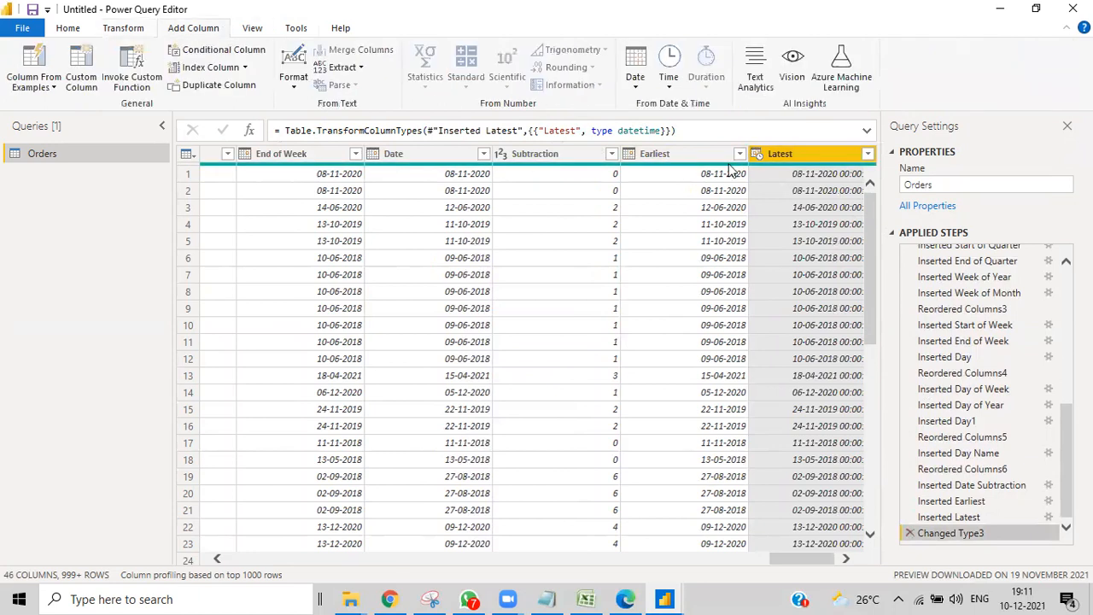
pyautogui.click(819, 157)
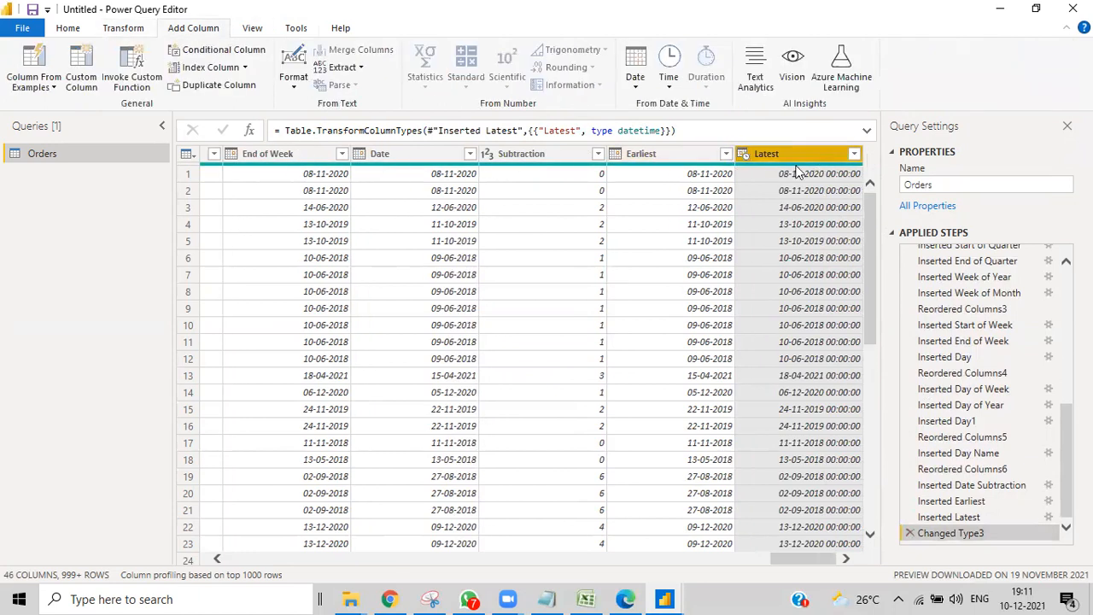
pyautogui.click(669, 81)
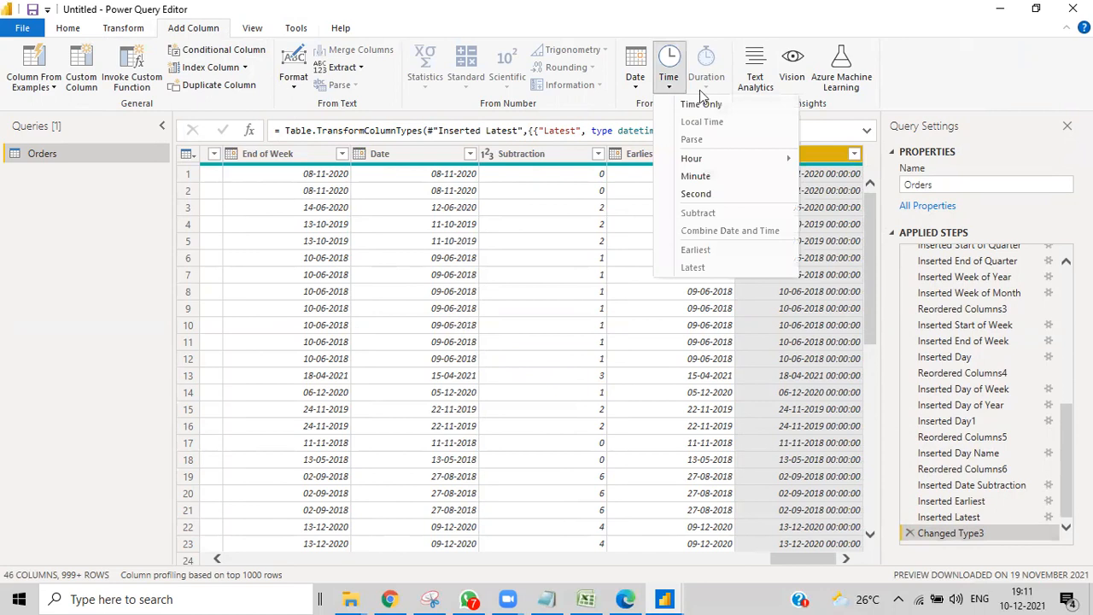
pyautogui.click(721, 105)
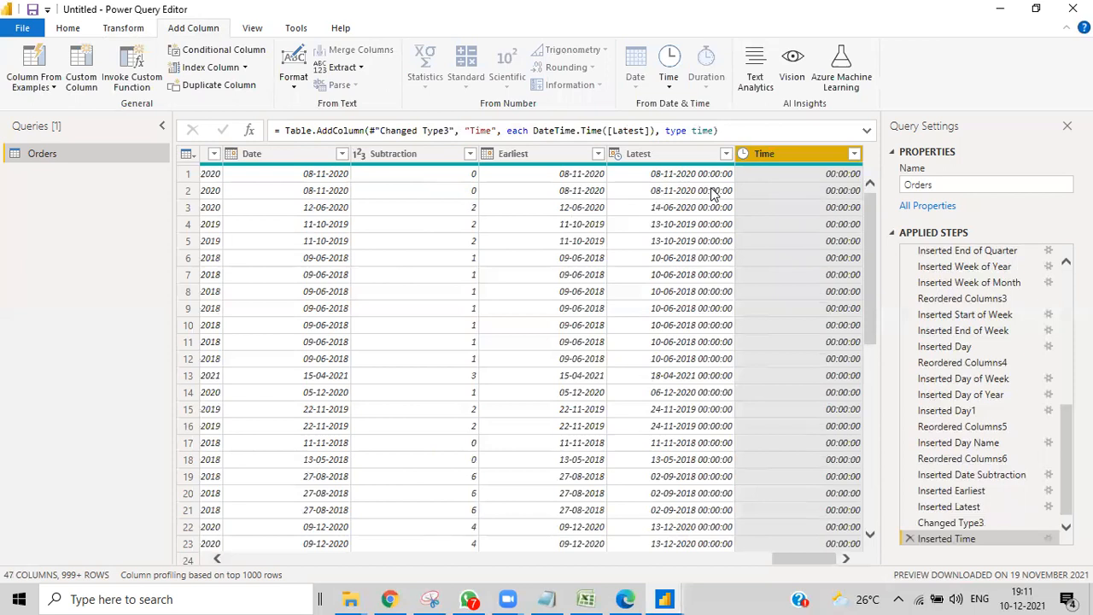
# - Add an Hour column based on the Latest column
pyautogui.click(683, 152)
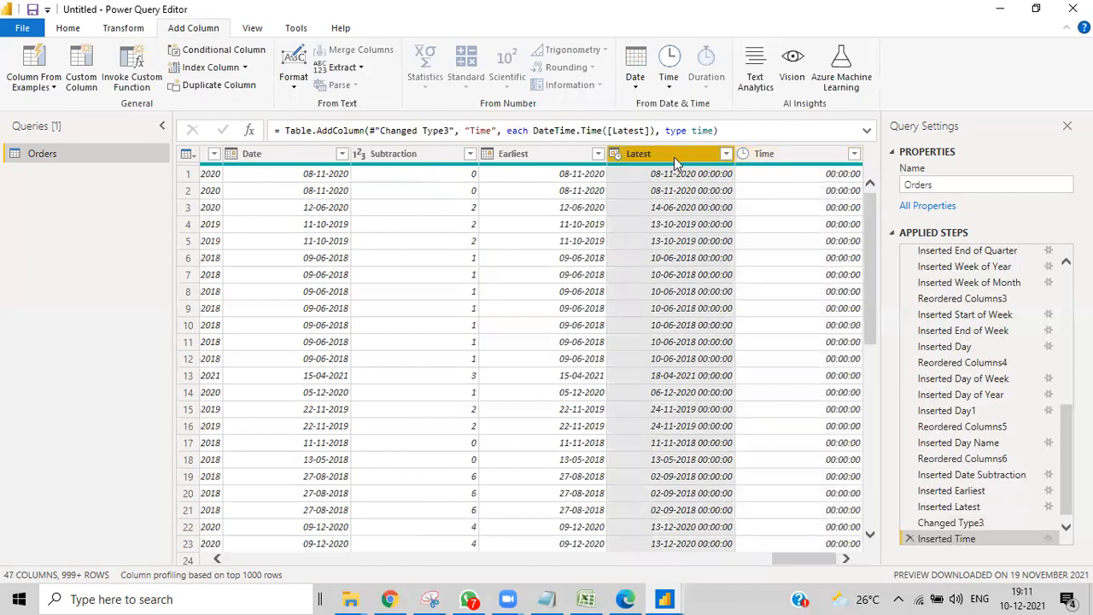
pyautogui.click(670, 79)
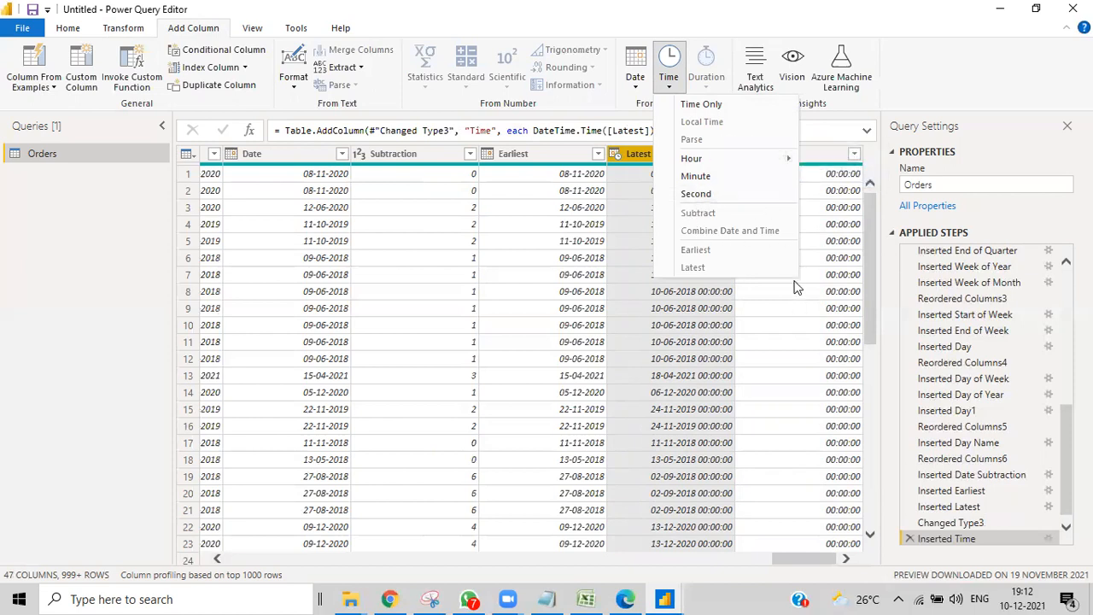
pyautogui.moveTo(777, 161)
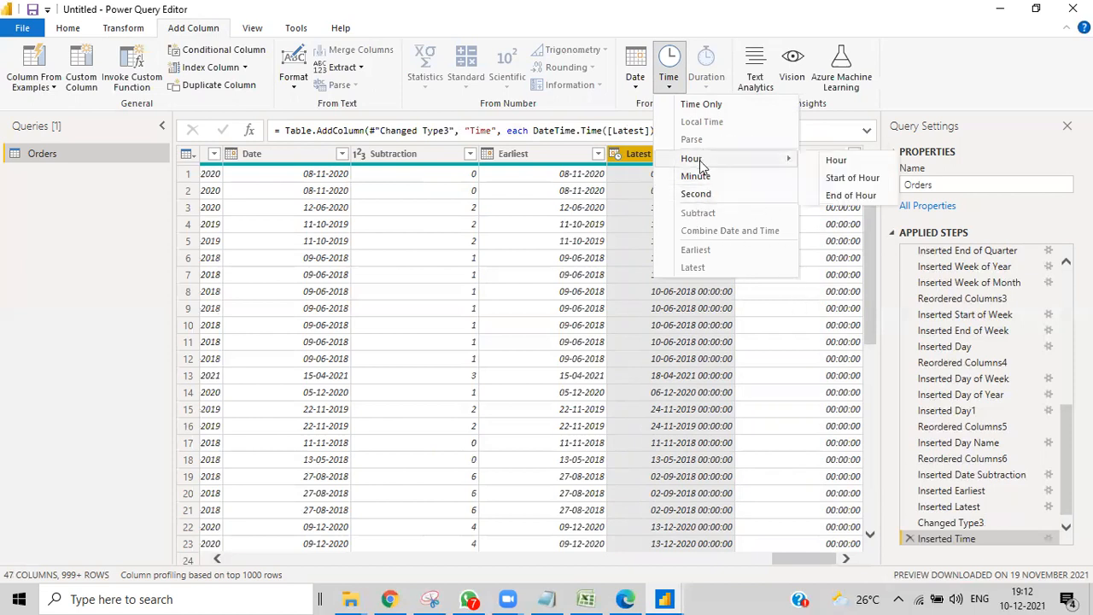
pyautogui.click(836, 161)
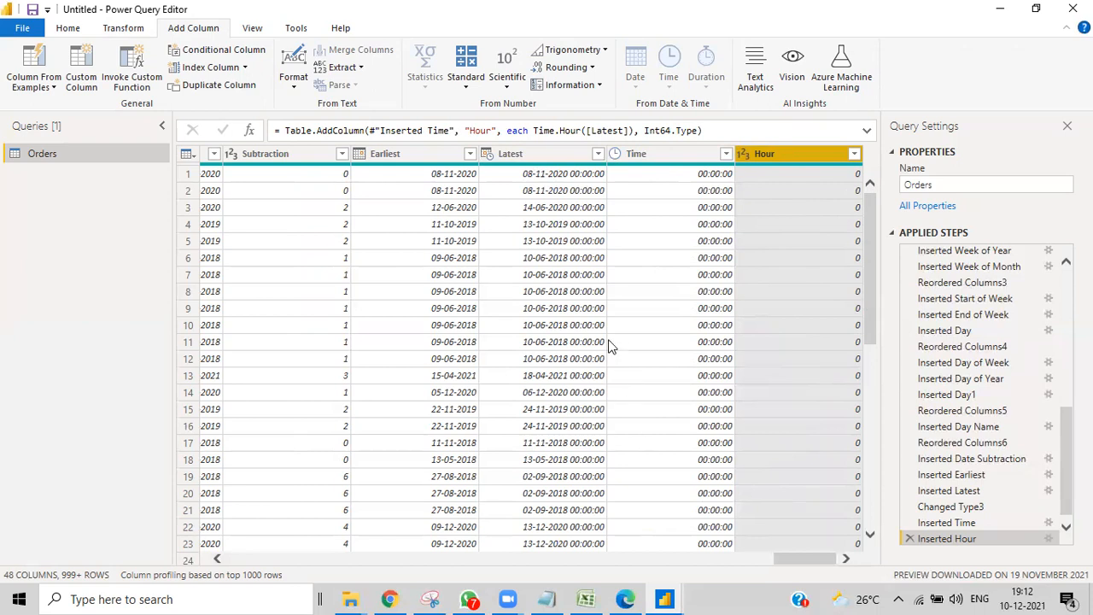
# - Add a Start of Hour column based on the Latest column
pyautogui.click(546, 159)
pyautogui.click(669, 82)
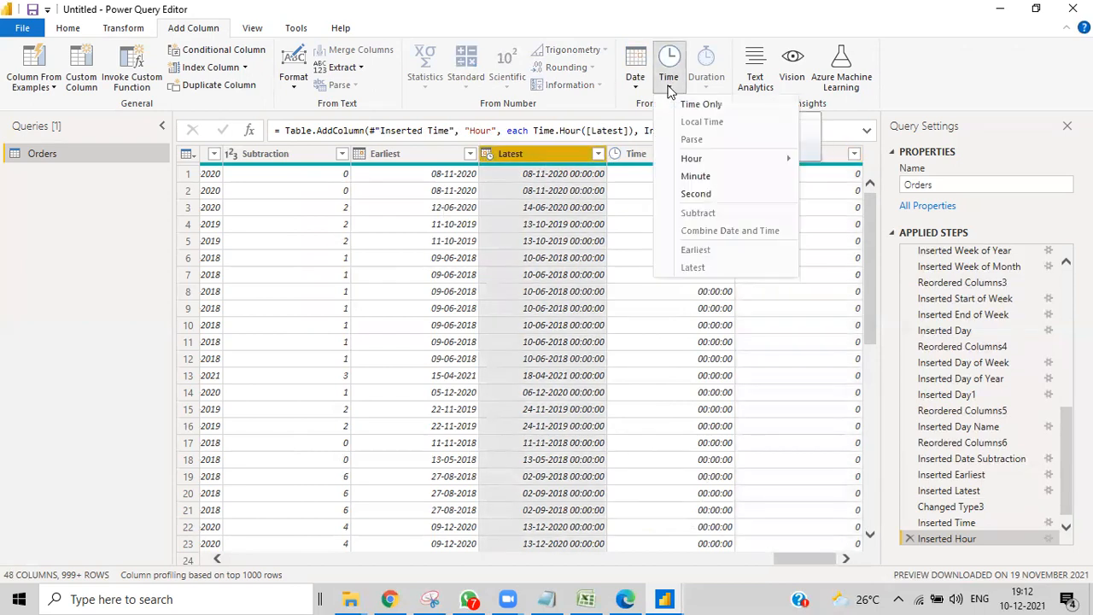
pyautogui.moveTo(709, 159)
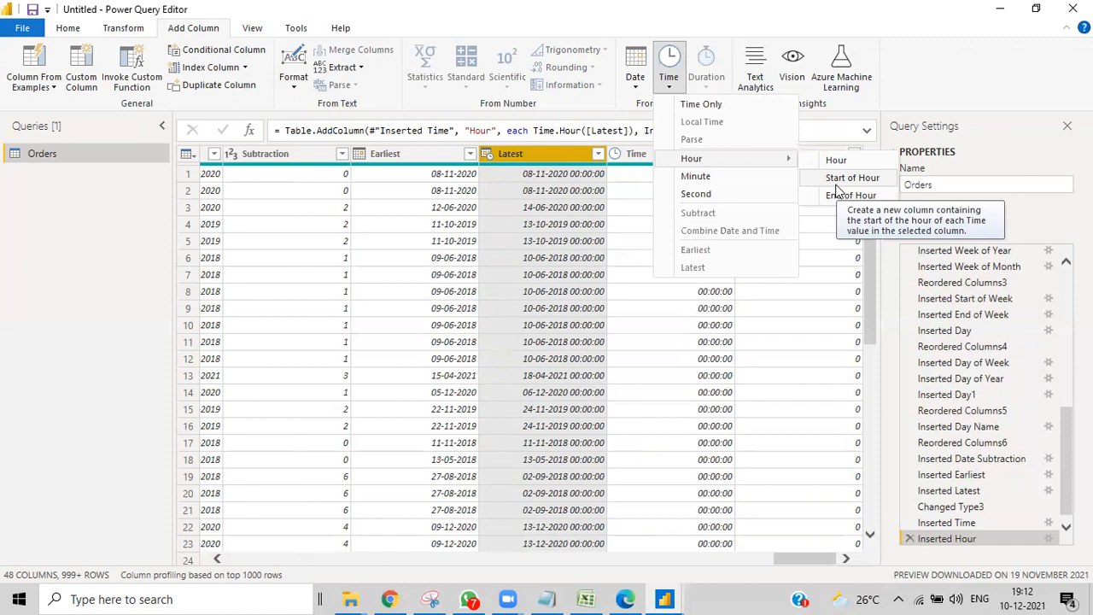
pyautogui.click(837, 180)
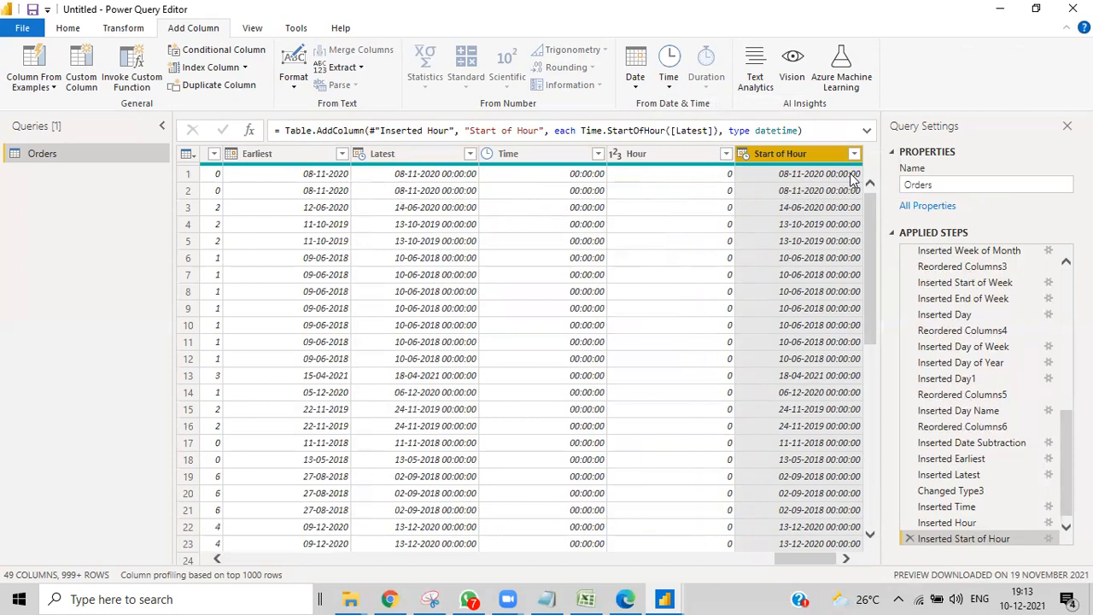
# - Add an End of Hour column based on the Latest column
pyautogui.click(432, 154)
pyautogui.click(669, 86)
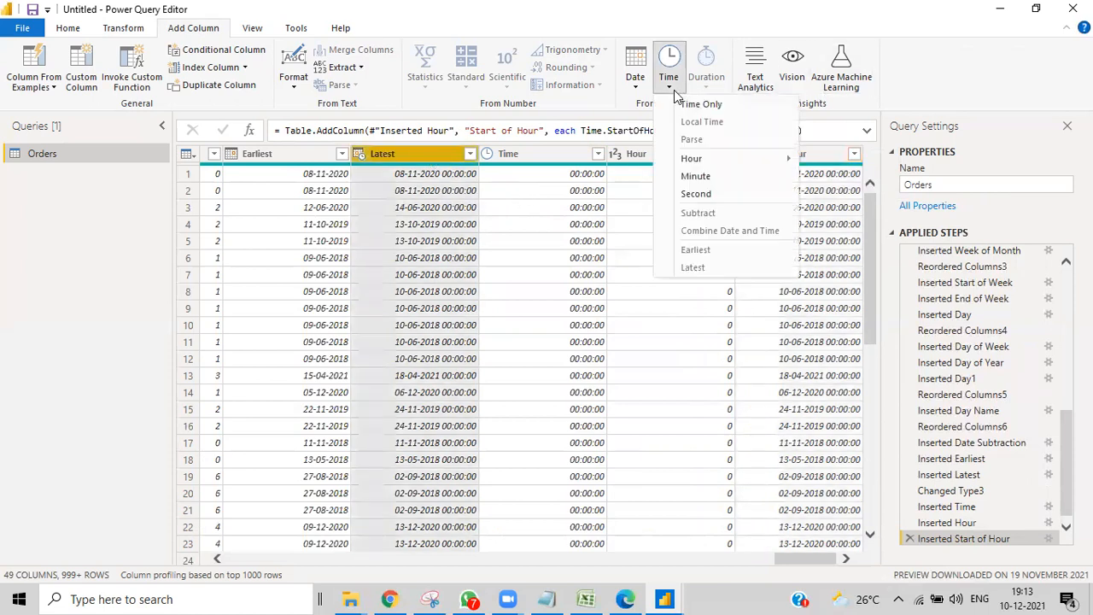
pyautogui.moveTo(691, 159)
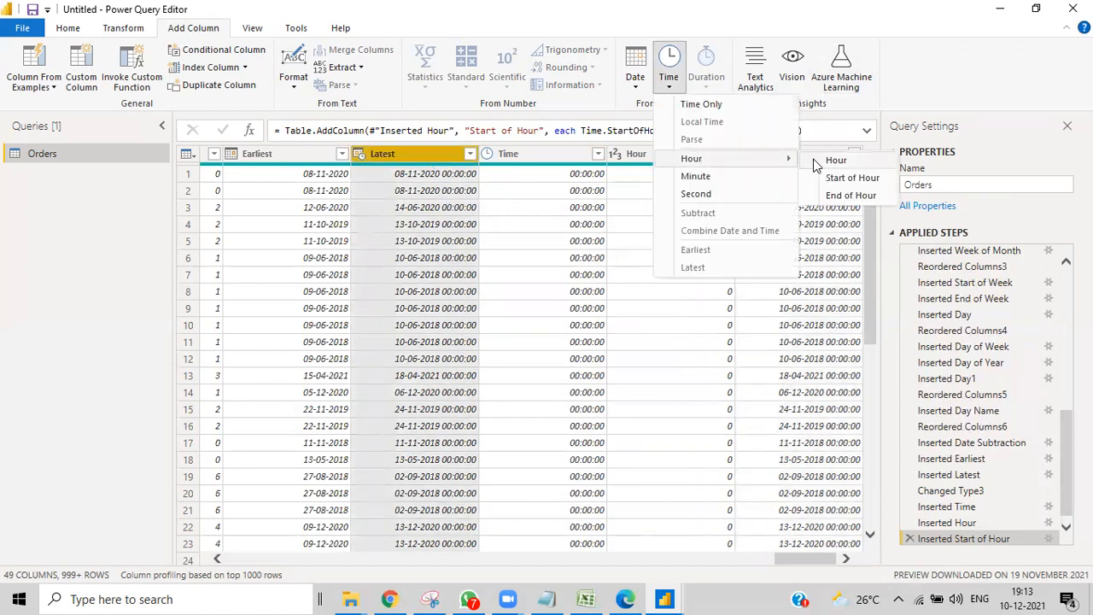
pyautogui.click(841, 203)
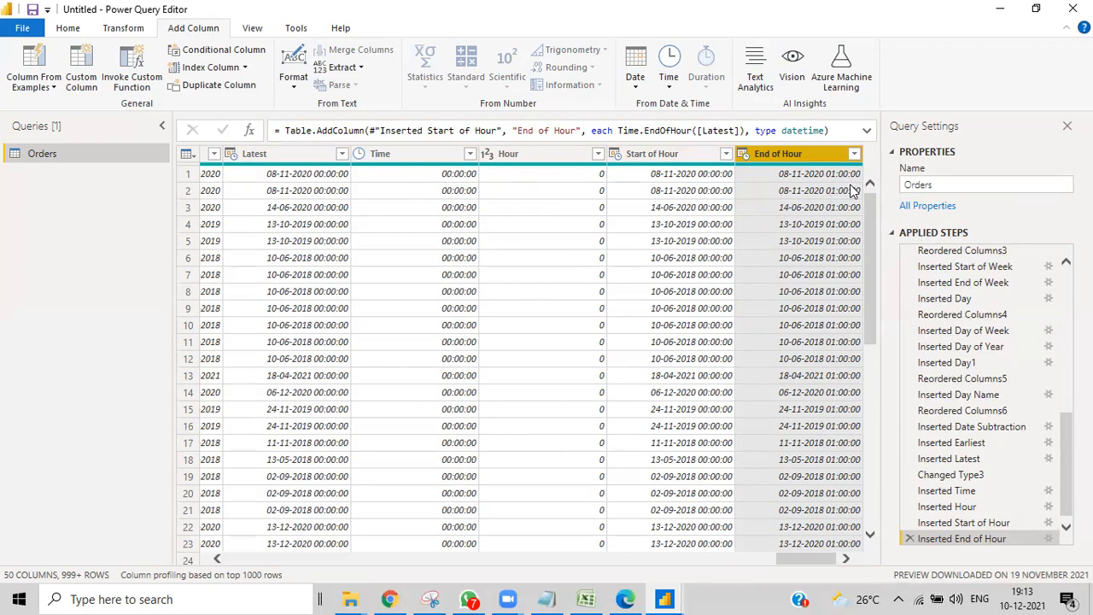
# - Add another Hour column, this one based on the End of Hour column
pyautogui.click(309, 149)
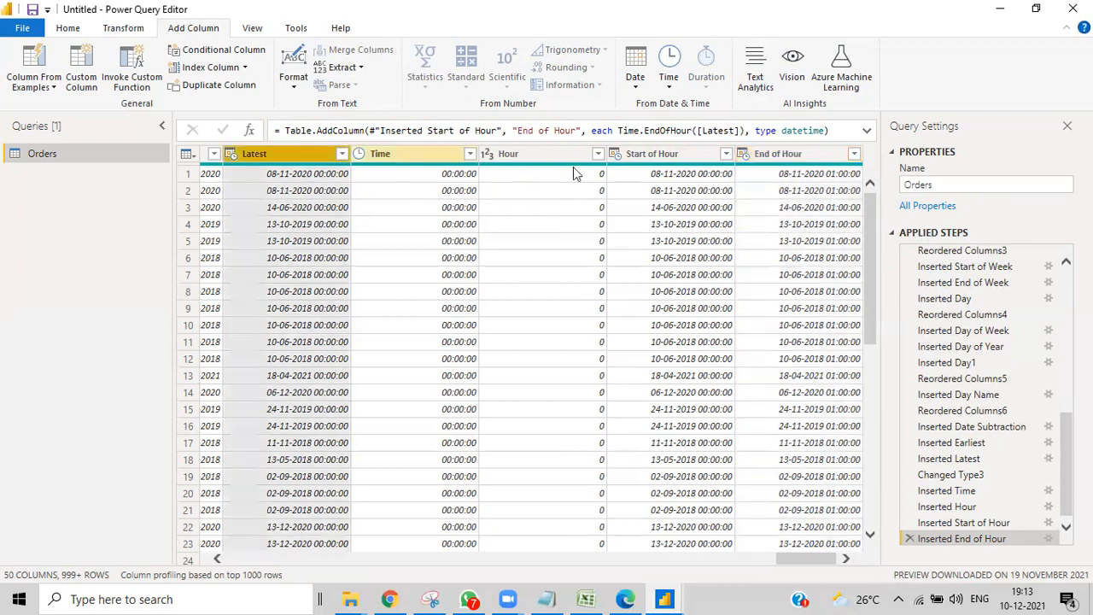
pyautogui.click(785, 154)
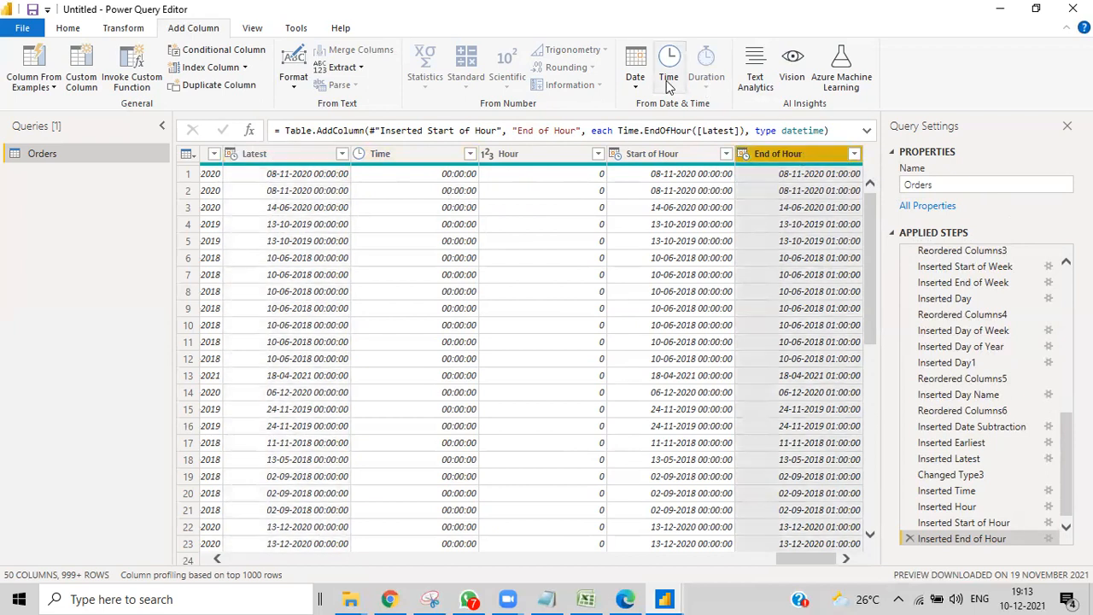
pyautogui.click(666, 80)
pyautogui.moveTo(726, 159)
pyautogui.click(836, 161)
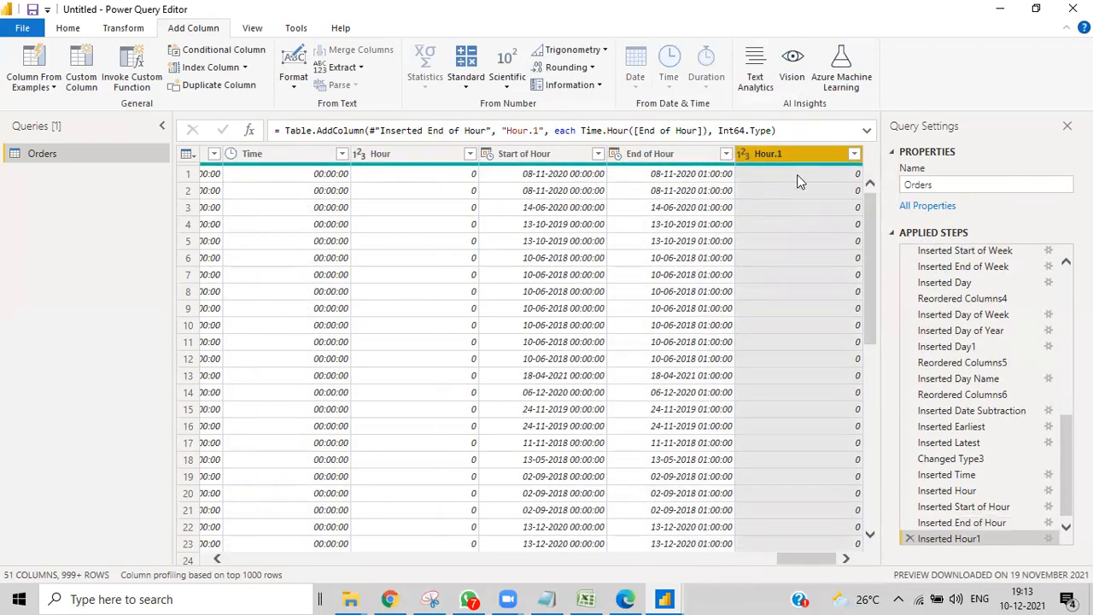
# - Move the Latest column to the end of the Orders table
pyautogui.click(204, 159)
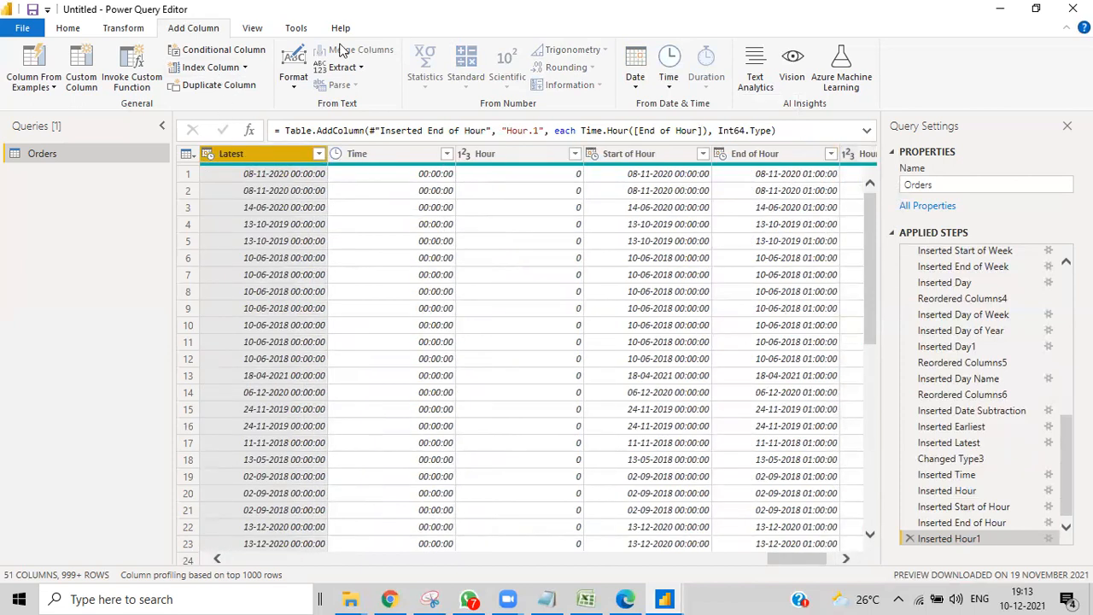
pyautogui.click(127, 33)
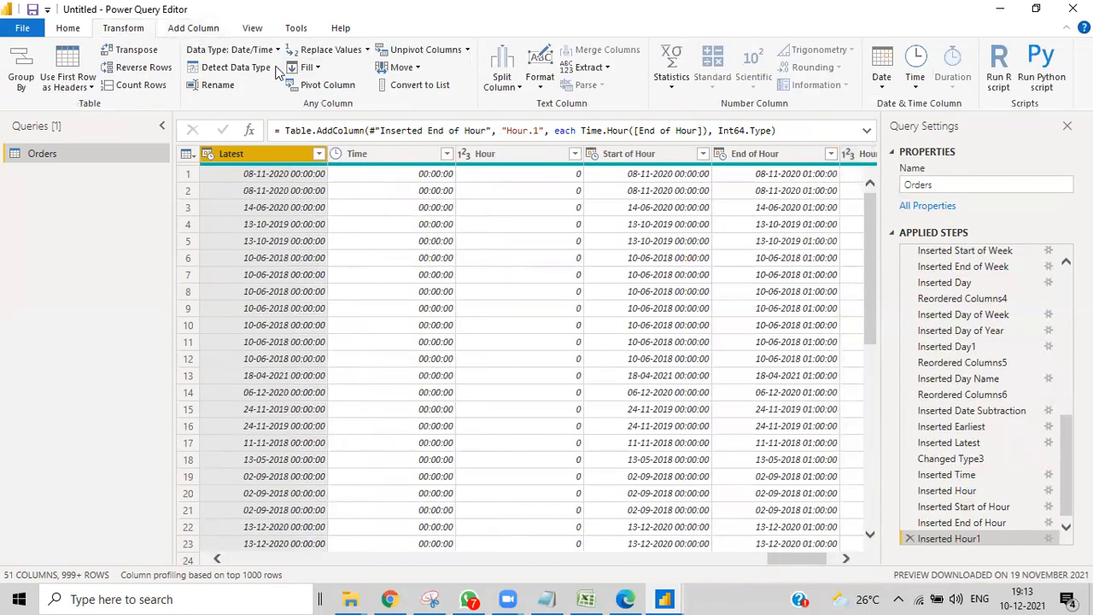
pyautogui.click(417, 70)
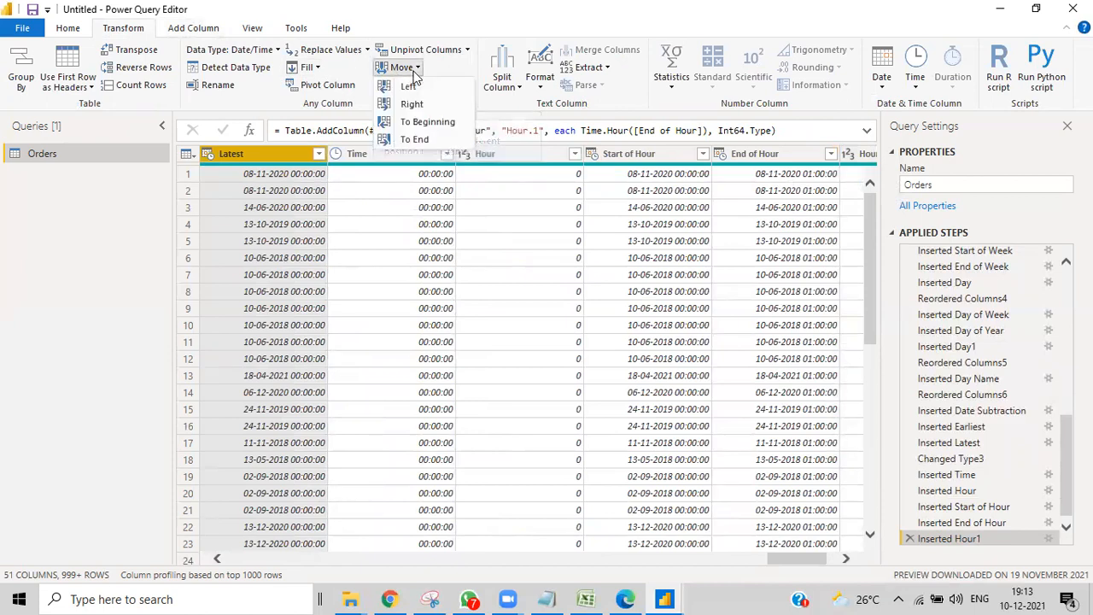
pyautogui.click(424, 138)
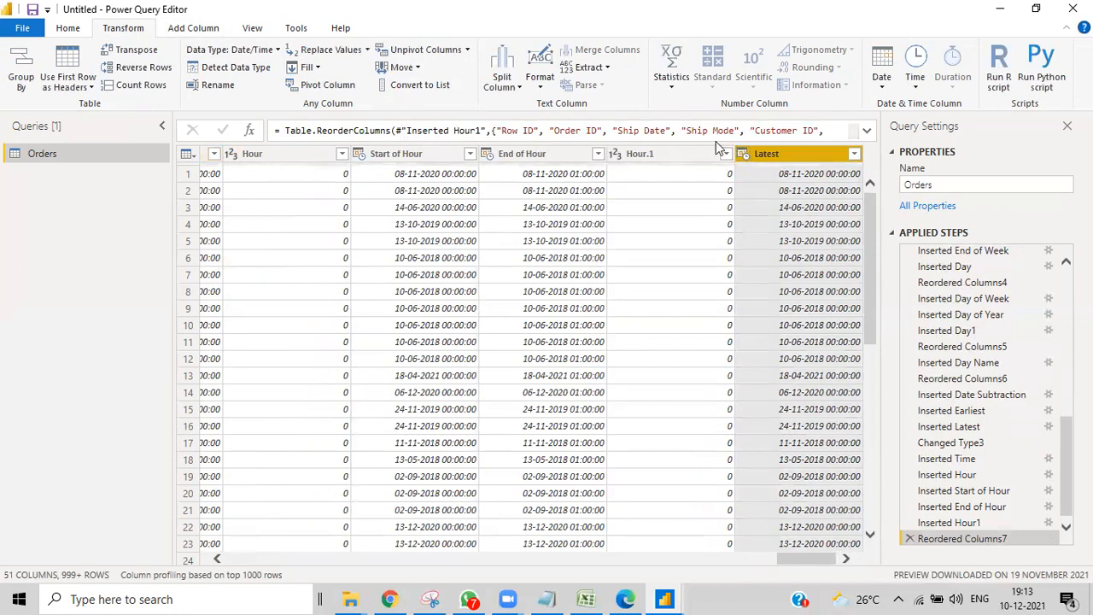
pyautogui.click(916, 88)
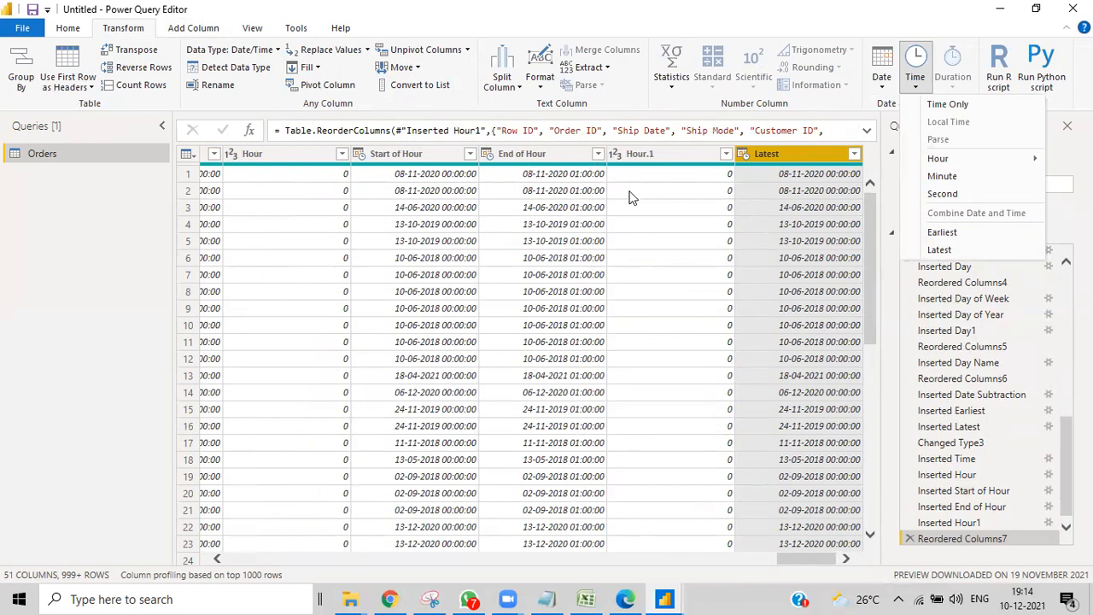
pyautogui.click(543, 160)
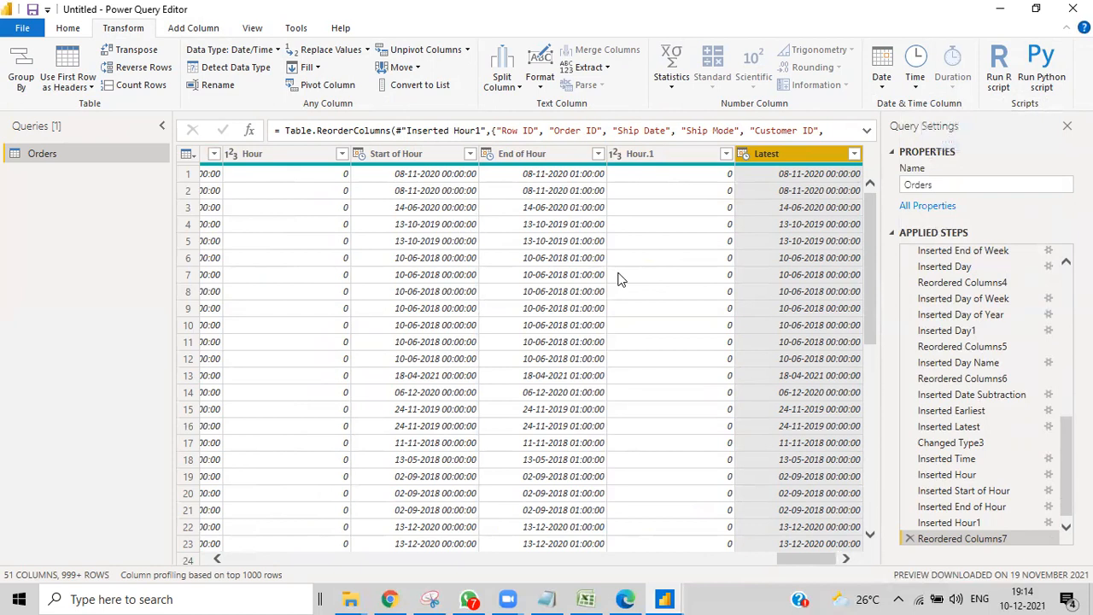
pyautogui.moveTo(794, 557); pyautogui.dragTo(228, 562)
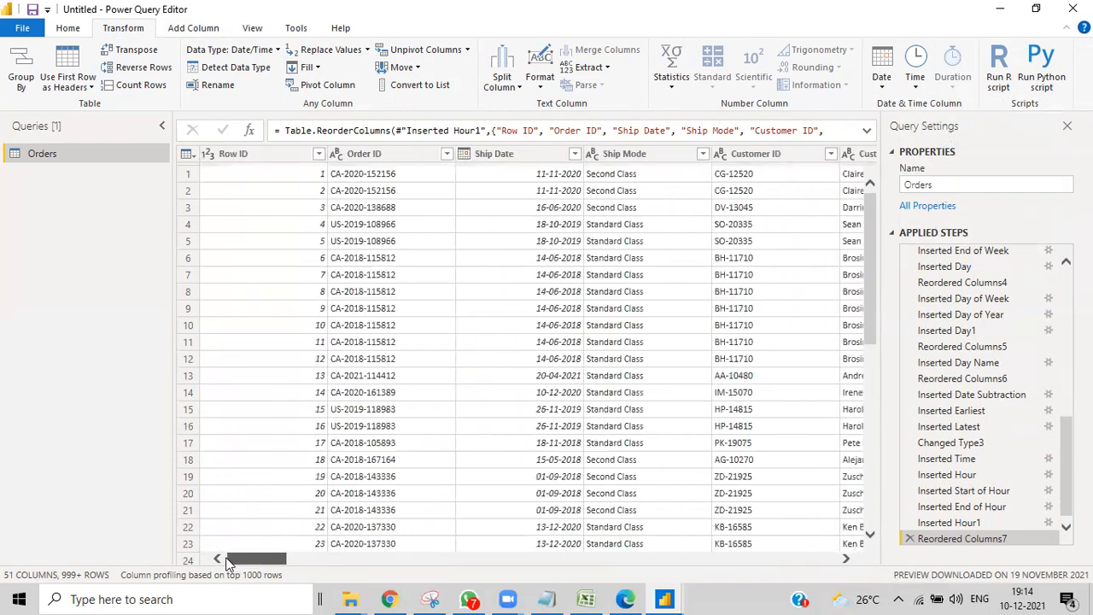
pyautogui.click(598, 68)
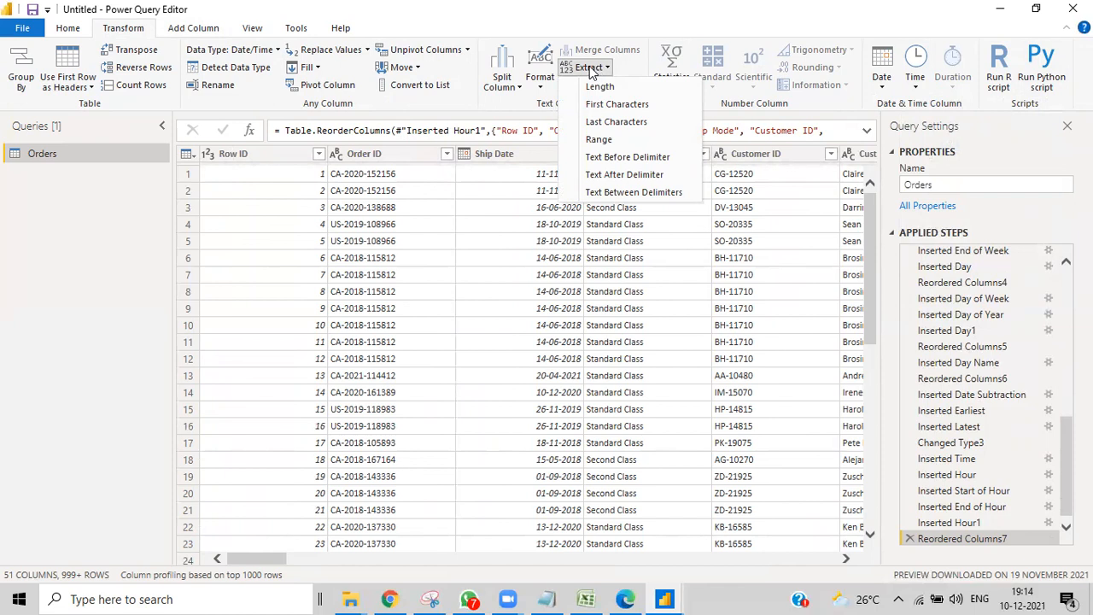
pyautogui.click(545, 85)
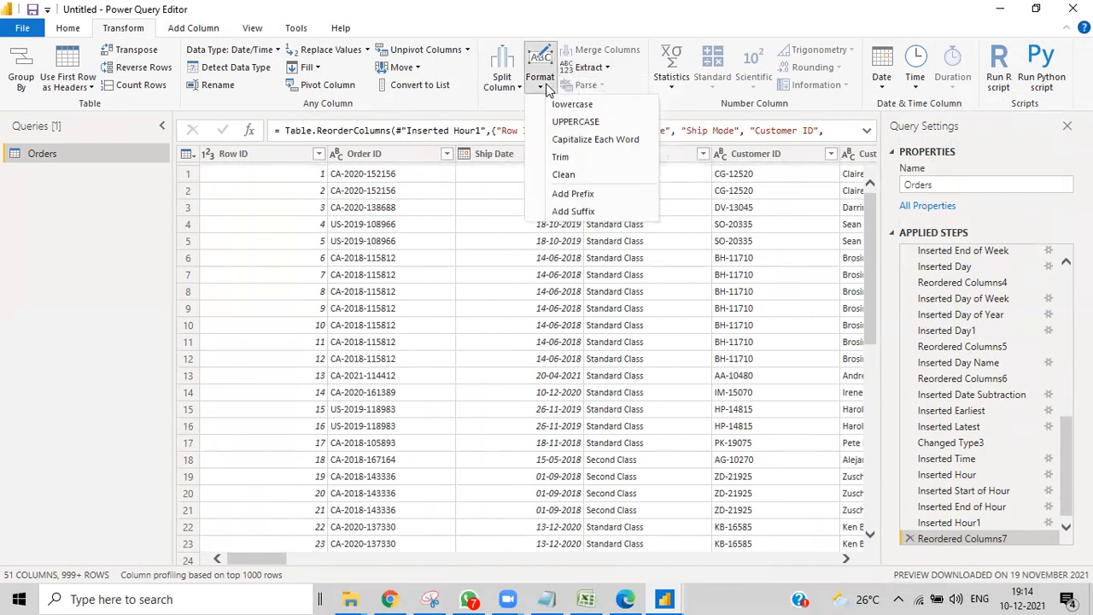
pyautogui.click(597, 68)
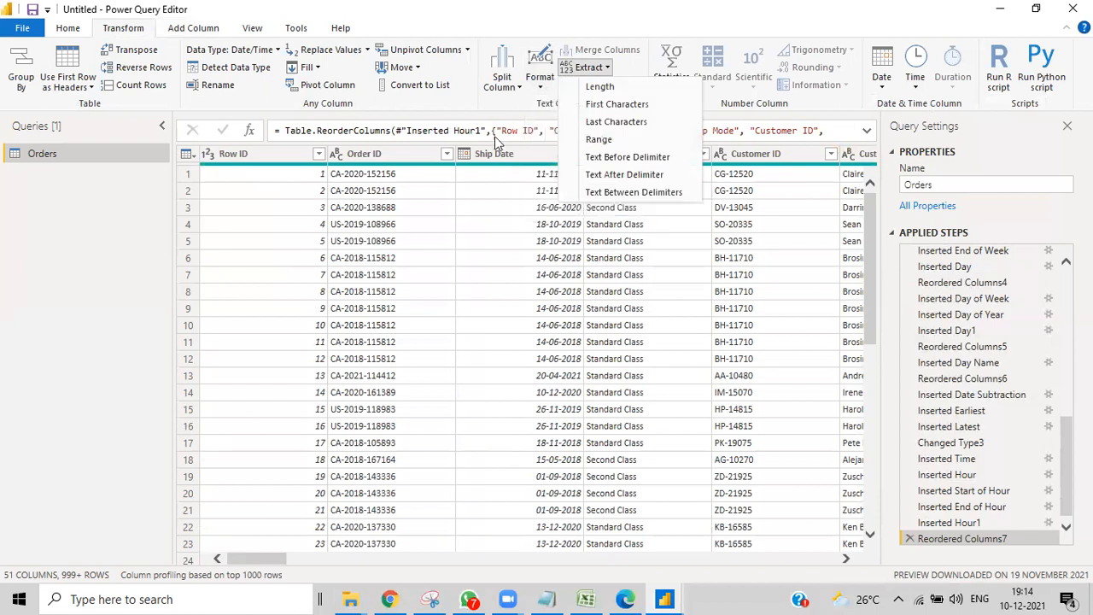
pyautogui.click(383, 155)
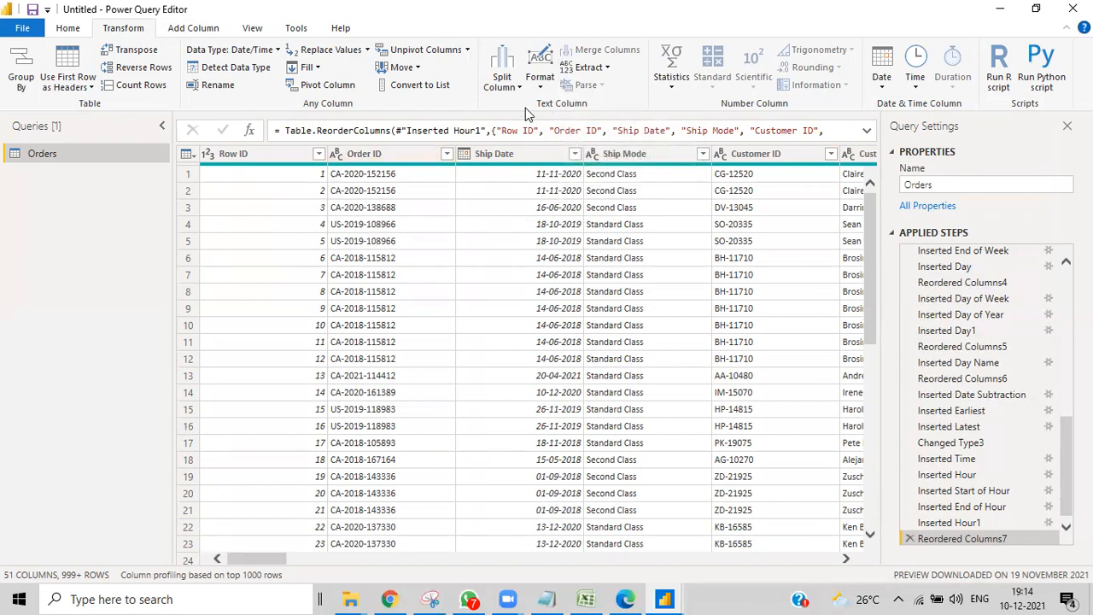
pyautogui.click(607, 67)
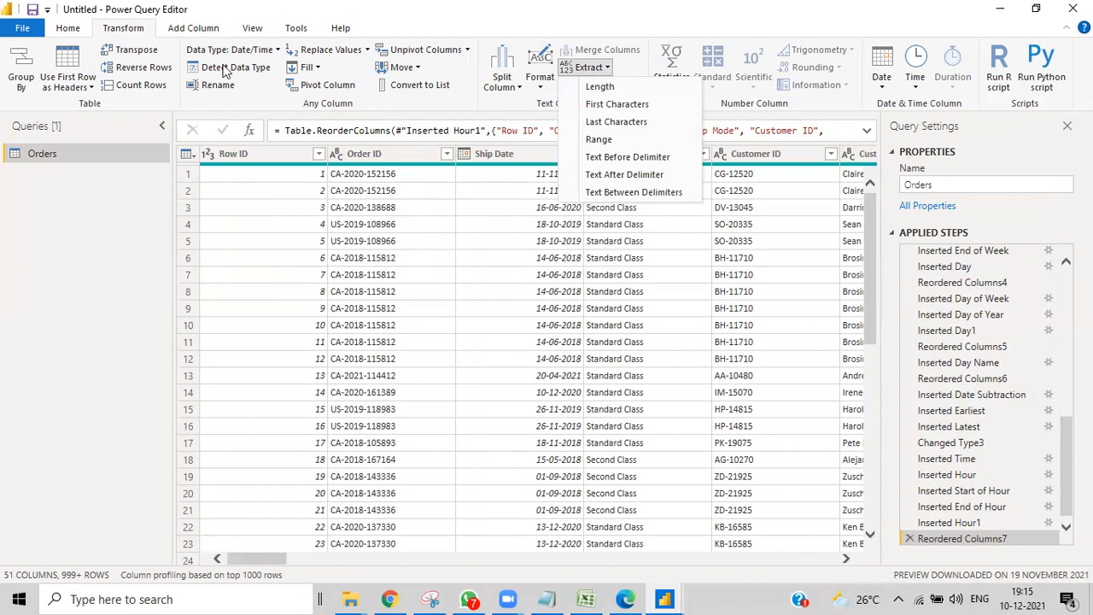
pyautogui.click(186, 29)
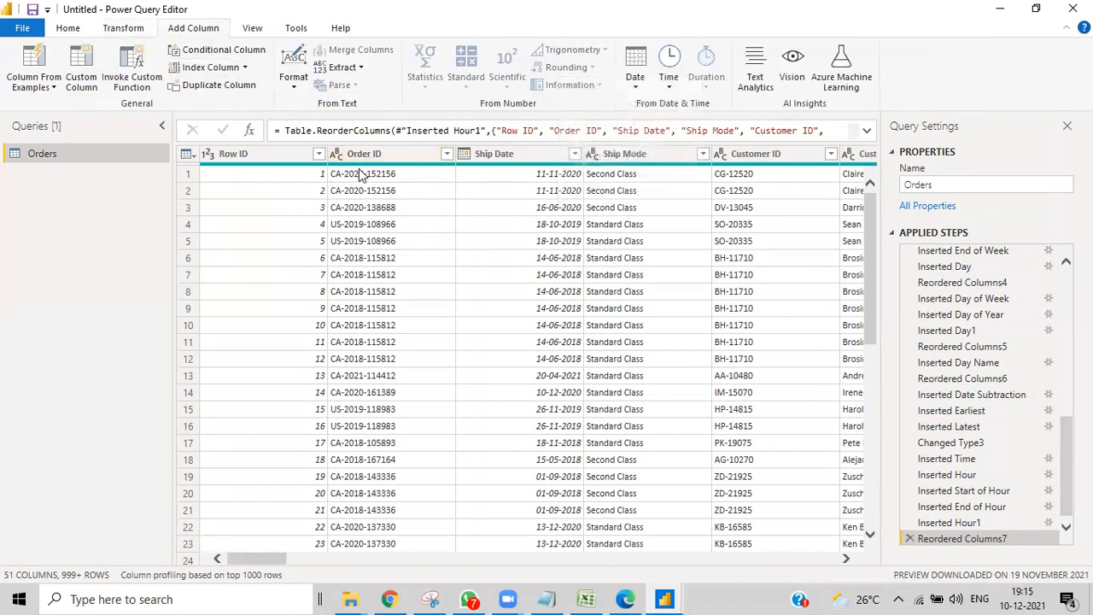
# - Move the Order ID column to the end of the Orders table
pyautogui.click(356, 155)
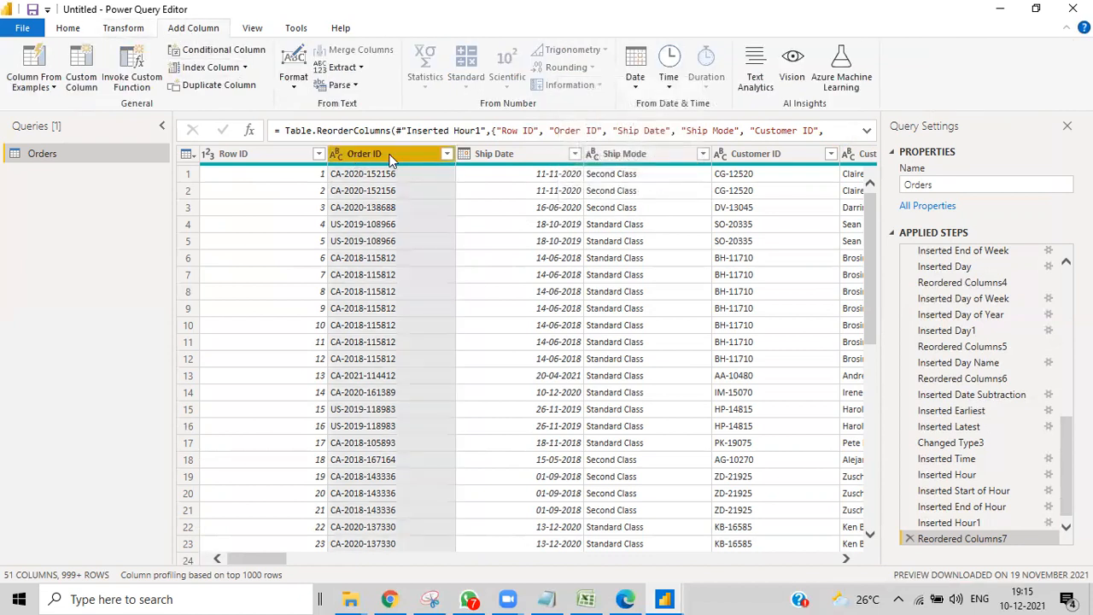
pyautogui.click(121, 31)
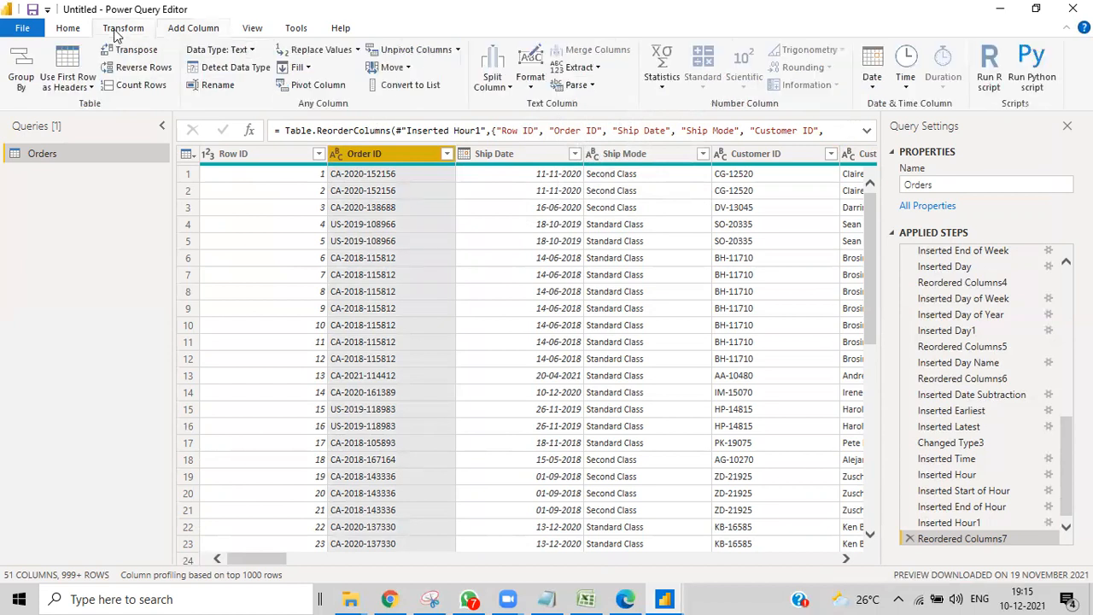
pyautogui.click(410, 67)
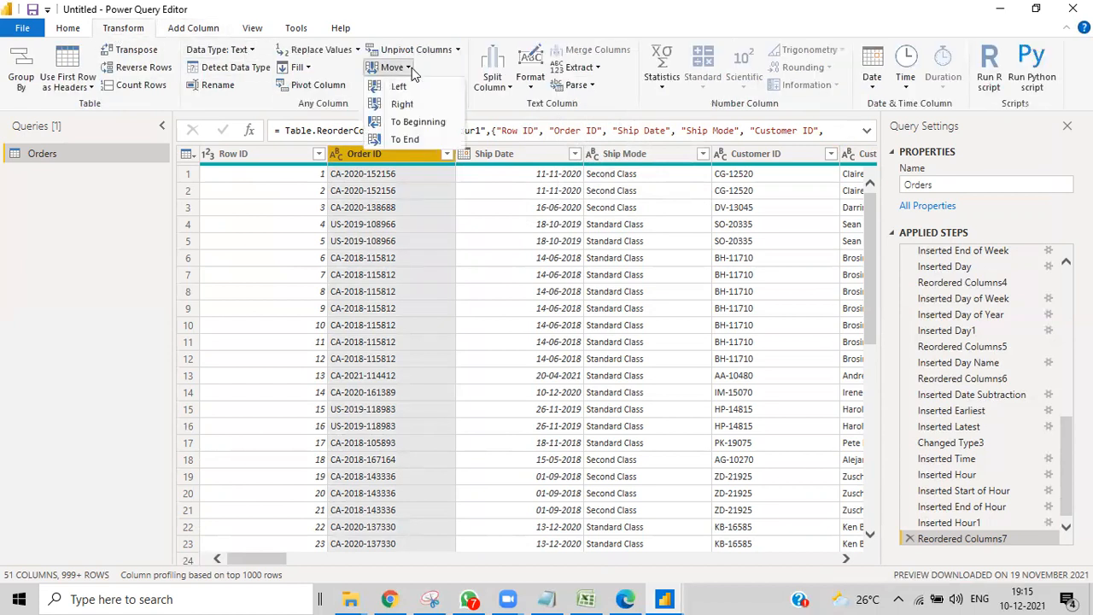
pyautogui.click(410, 140)
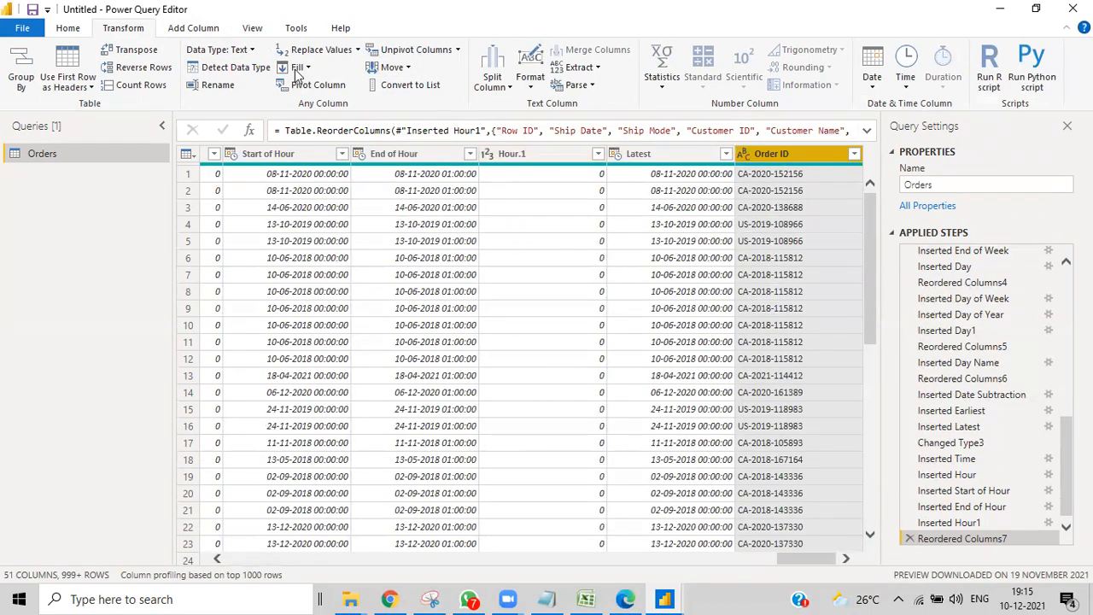
pyautogui.click(191, 32)
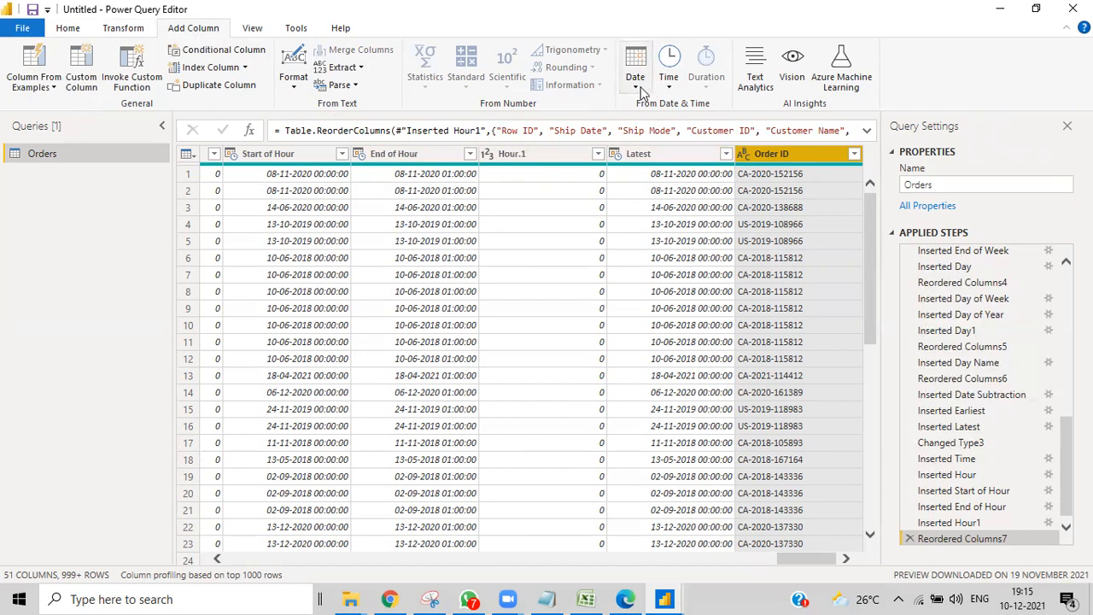
pyautogui.click(124, 33)
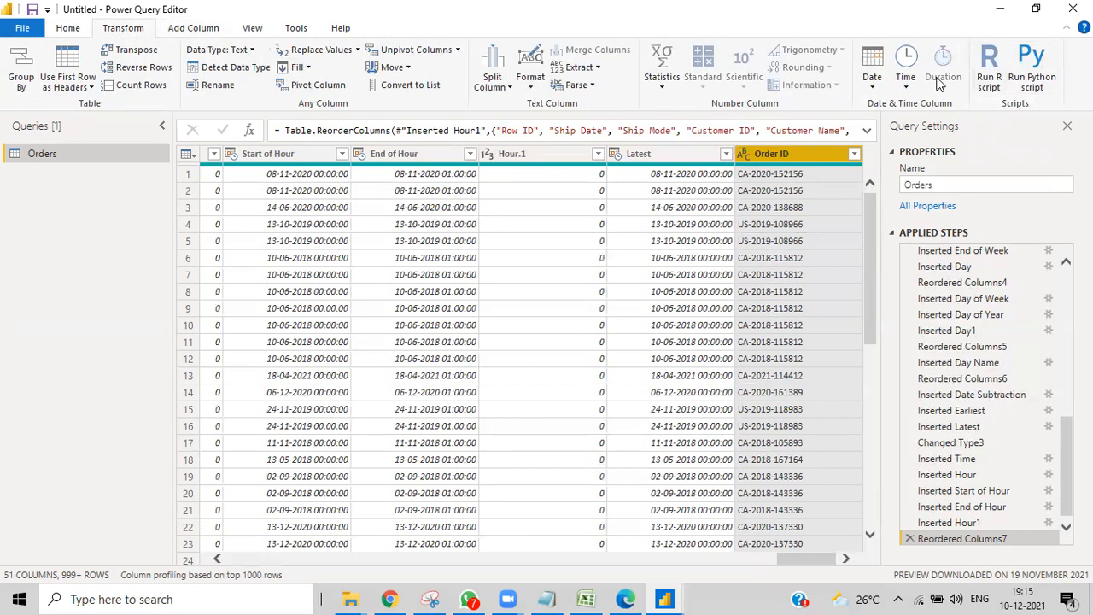
pyautogui.click(172, 27)
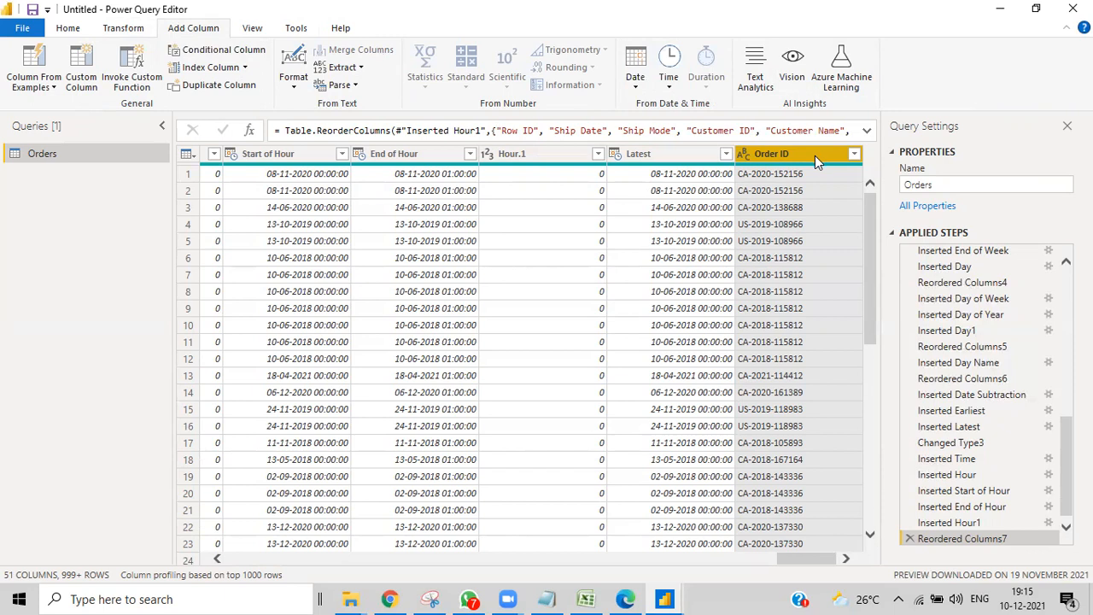
pyautogui.click(123, 28)
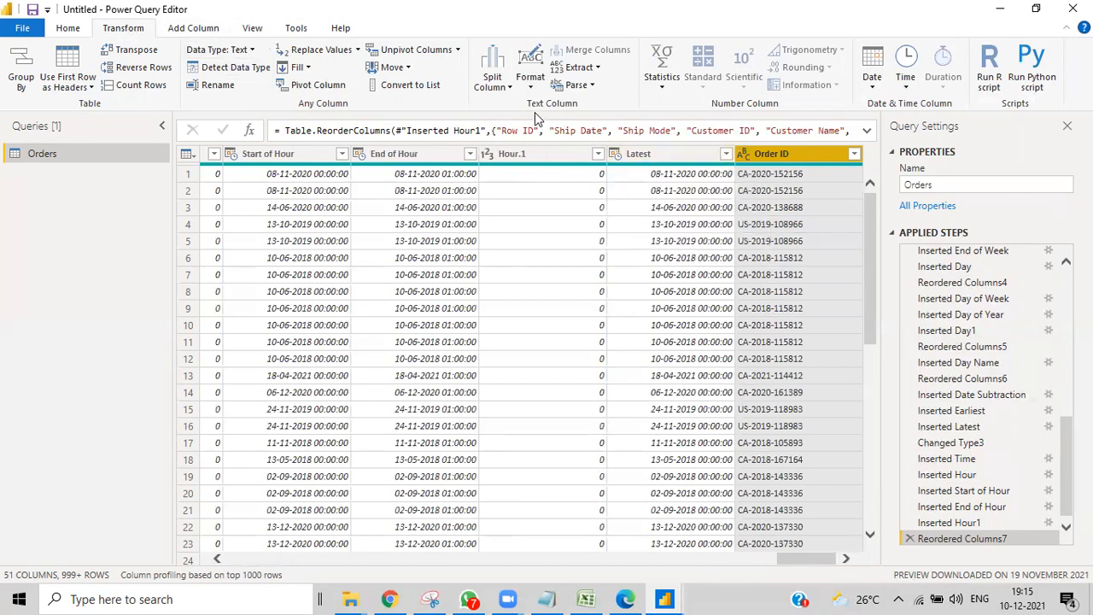
# - Add a new column that extracts the text length of the Order ID column
pyautogui.click(203, 33)
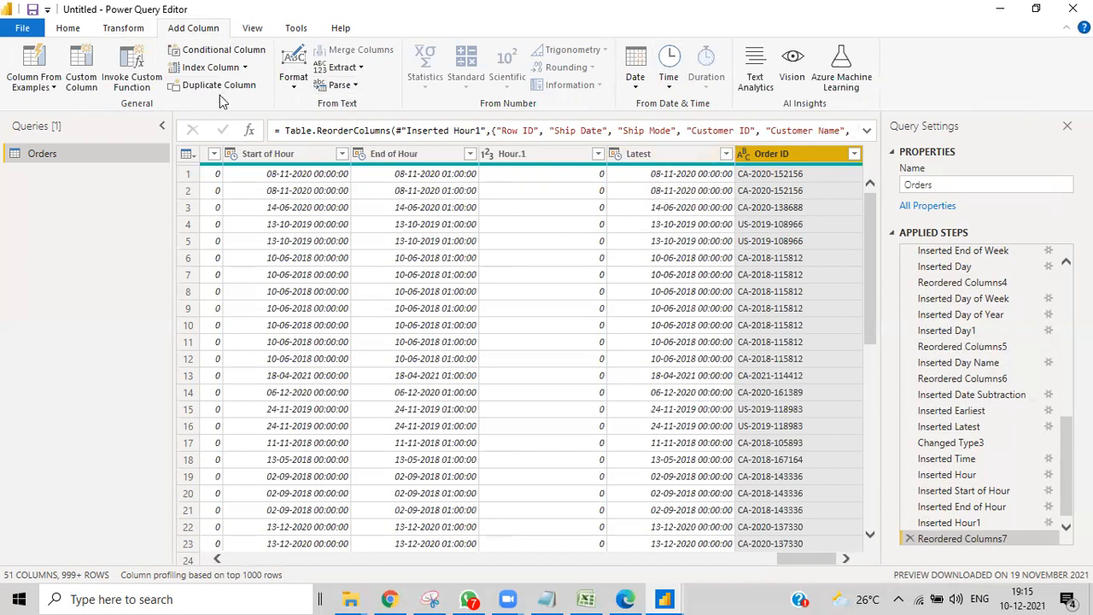
pyautogui.click(361, 68)
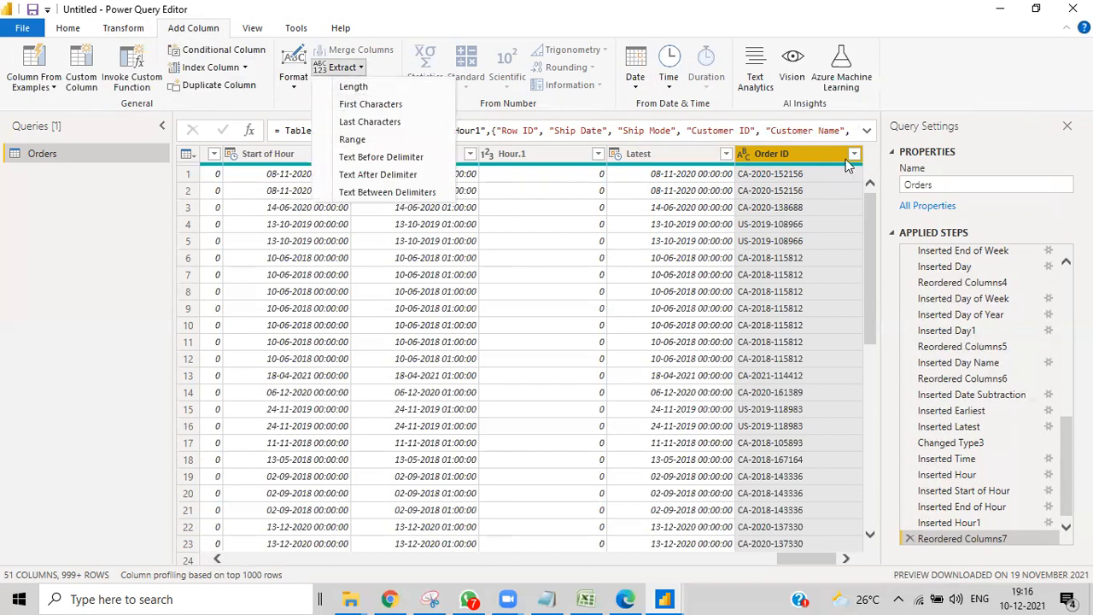
pyautogui.click(357, 88)
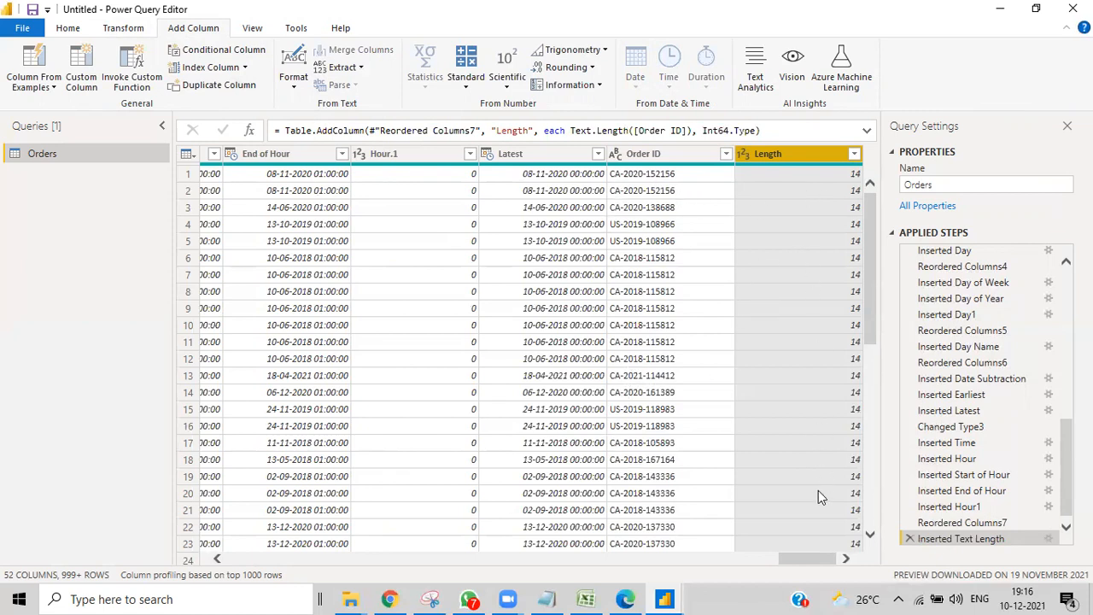
# - Add another text length column, this one based on the Product Name column
pyautogui.click(646, 155)
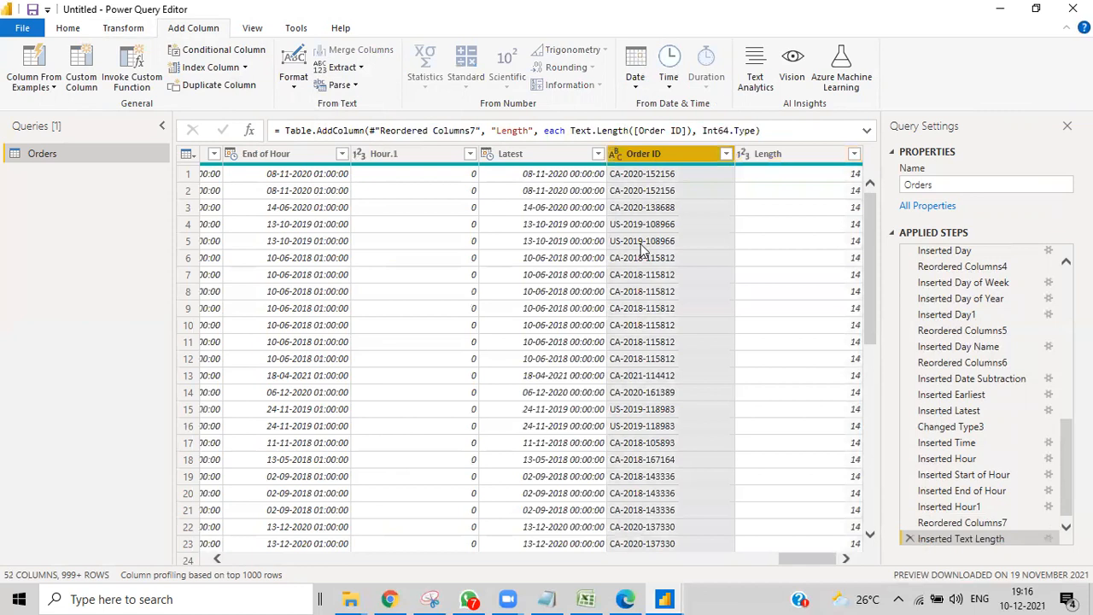
pyautogui.moveTo(818, 556); pyautogui.dragTo(366, 524)
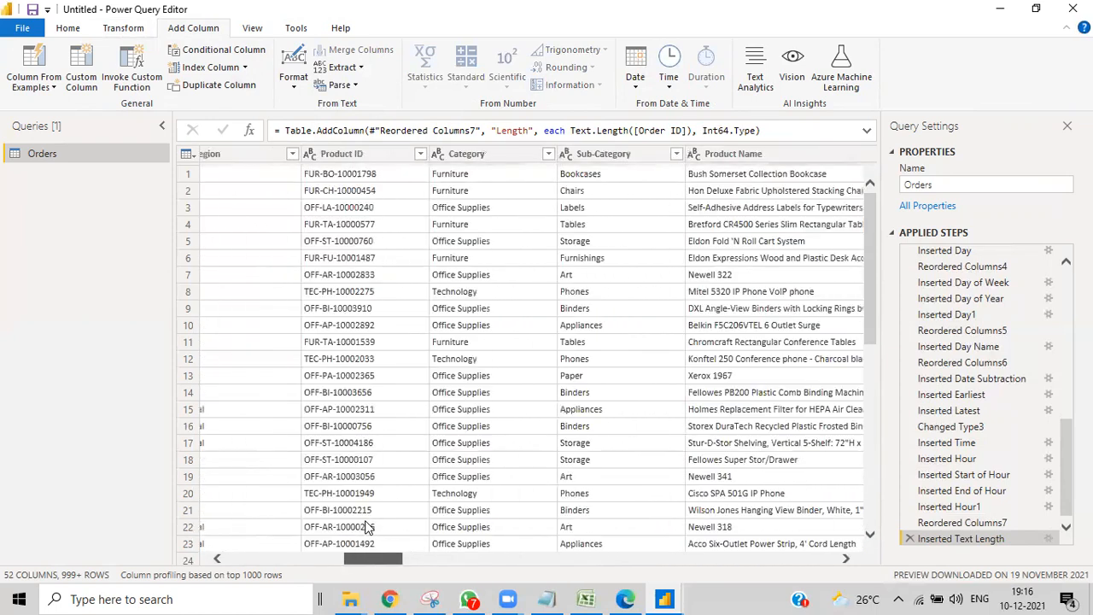
pyautogui.click(416, 154)
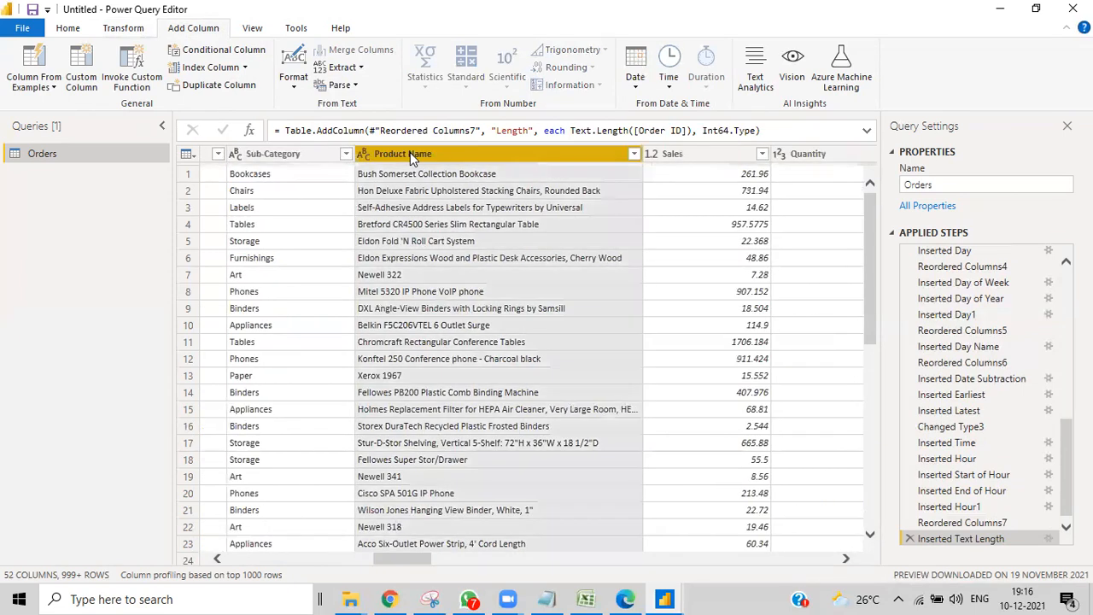
pyautogui.click(344, 68)
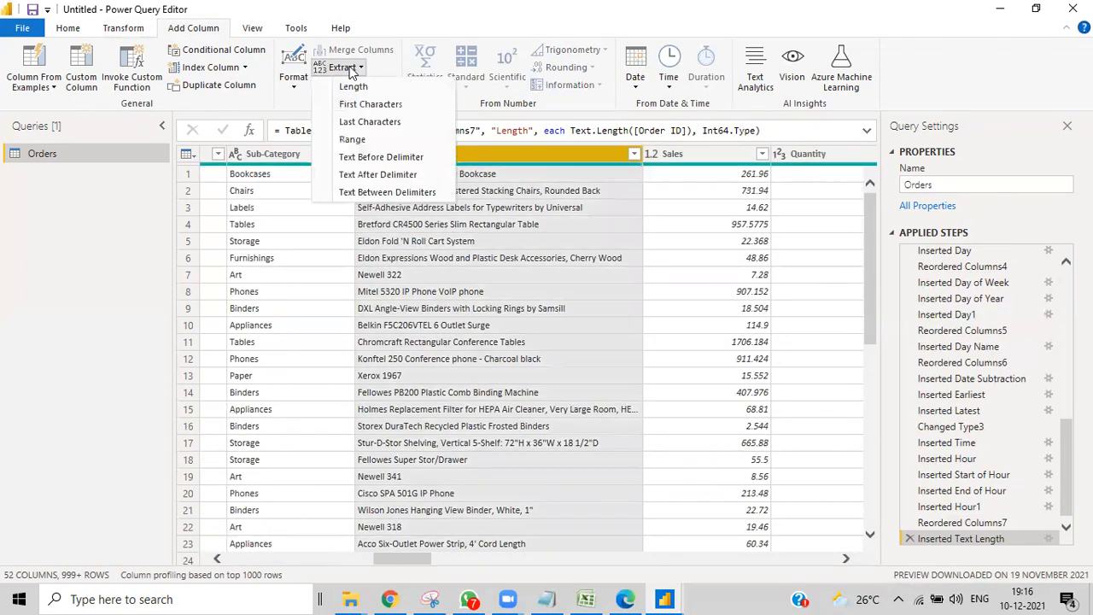
pyautogui.click(353, 86)
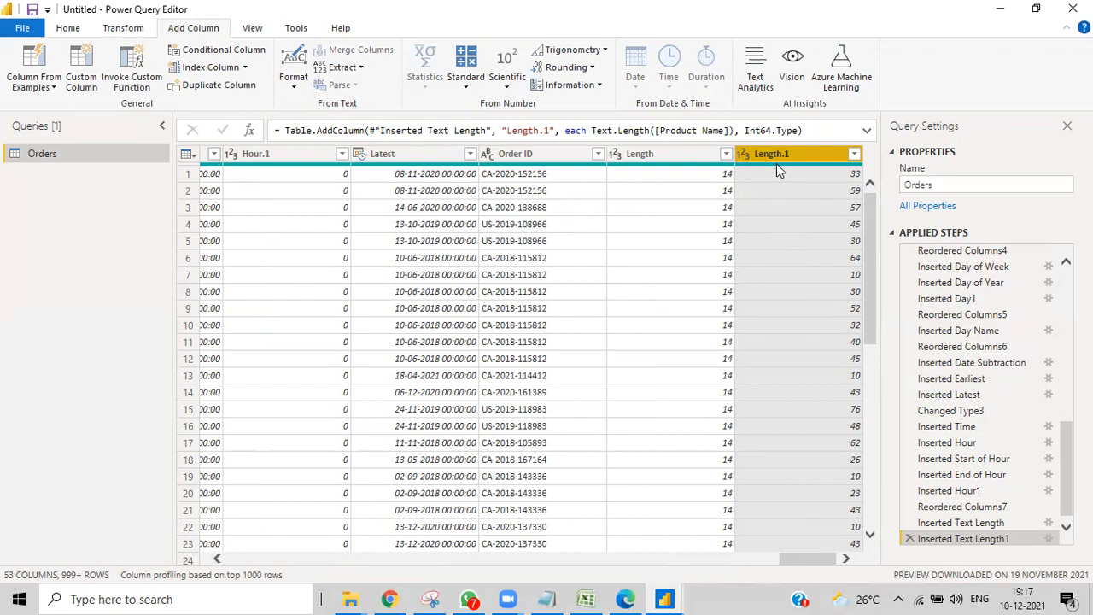
# - Add a First Characters column that keeps the first 2 characters of the Order ID column
pyautogui.moveTo(777, 171)
pyautogui.click(554, 160)
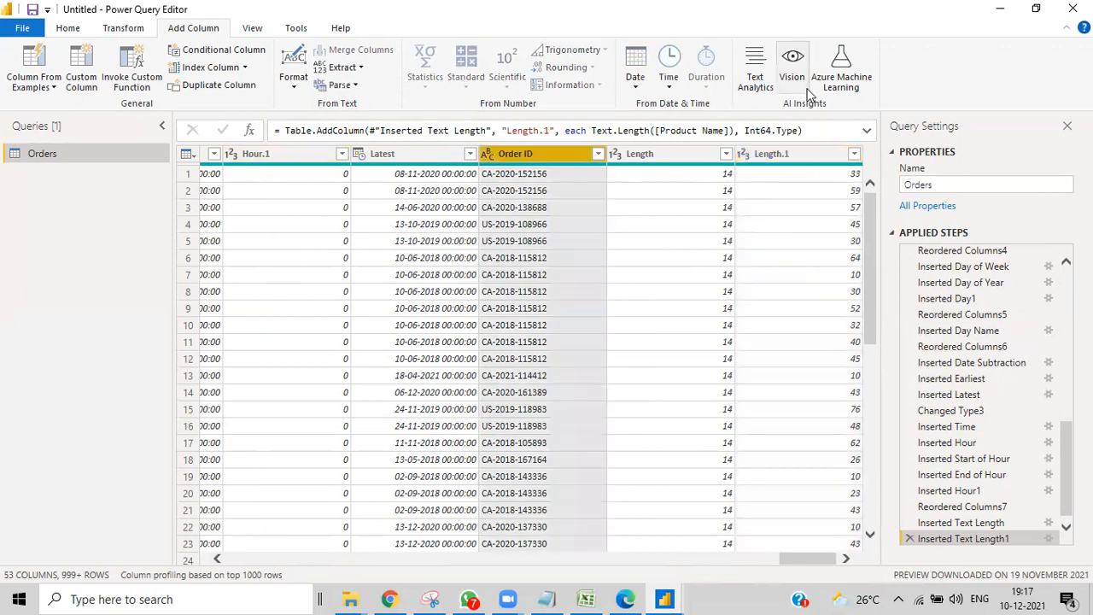
pyautogui.click(344, 67)
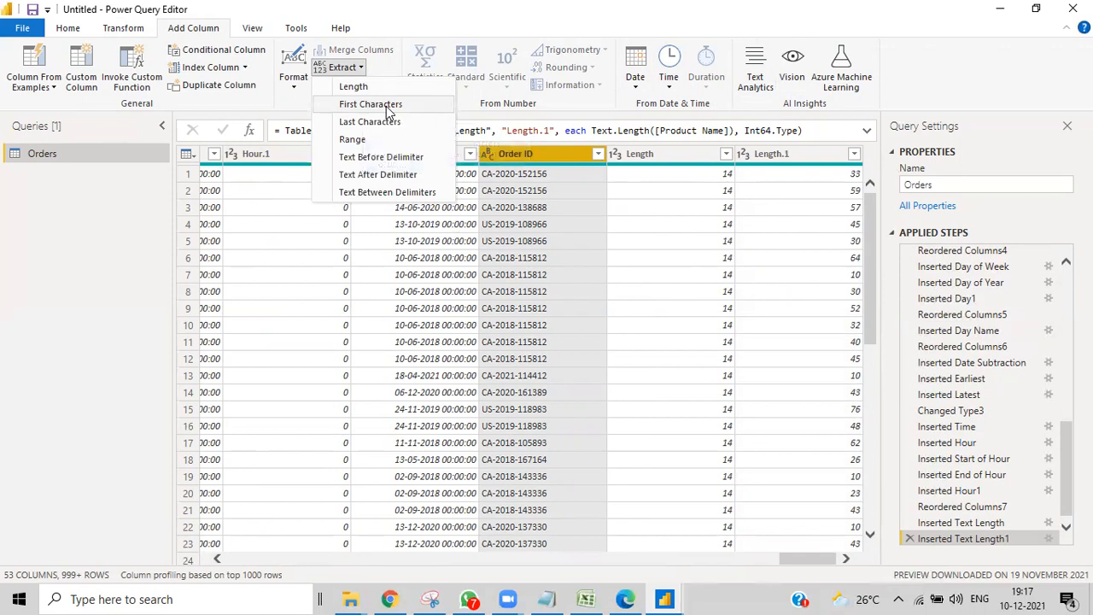
pyautogui.click(386, 106)
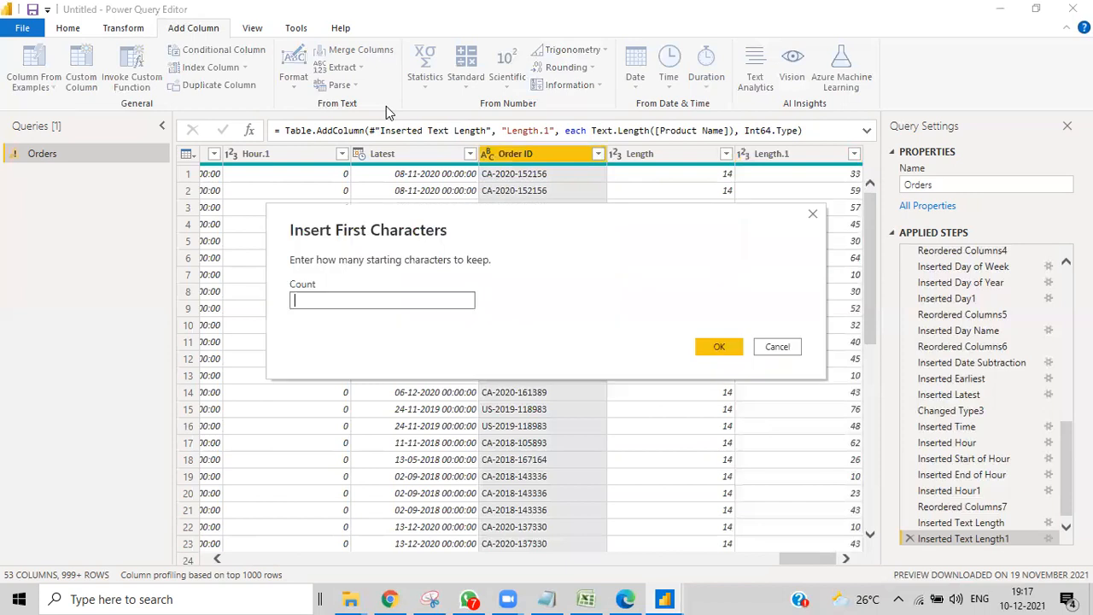
pyautogui.write('2')
pyautogui.click(719, 348)
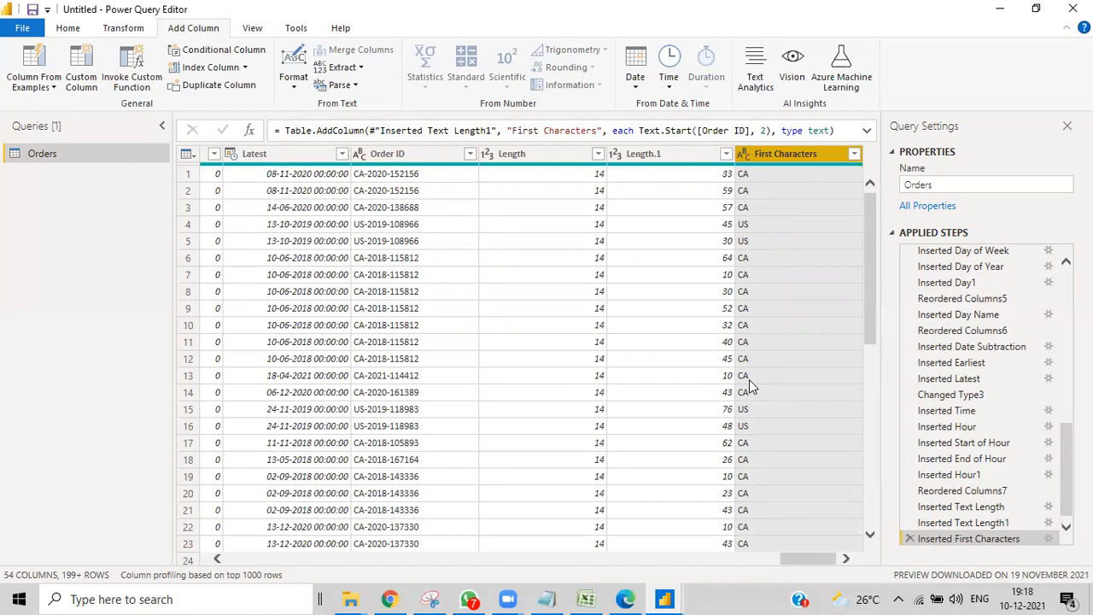
# - Add a Last Characters column that keeps the last 6 characters of the Order ID column
pyautogui.click(390, 152)
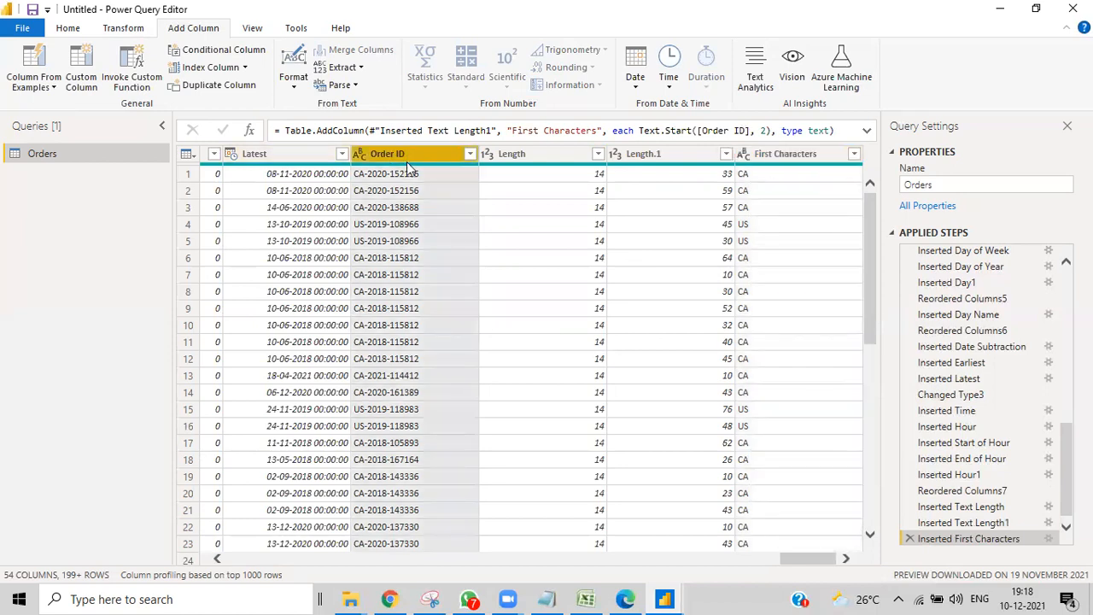
pyautogui.rightClick(408, 156)
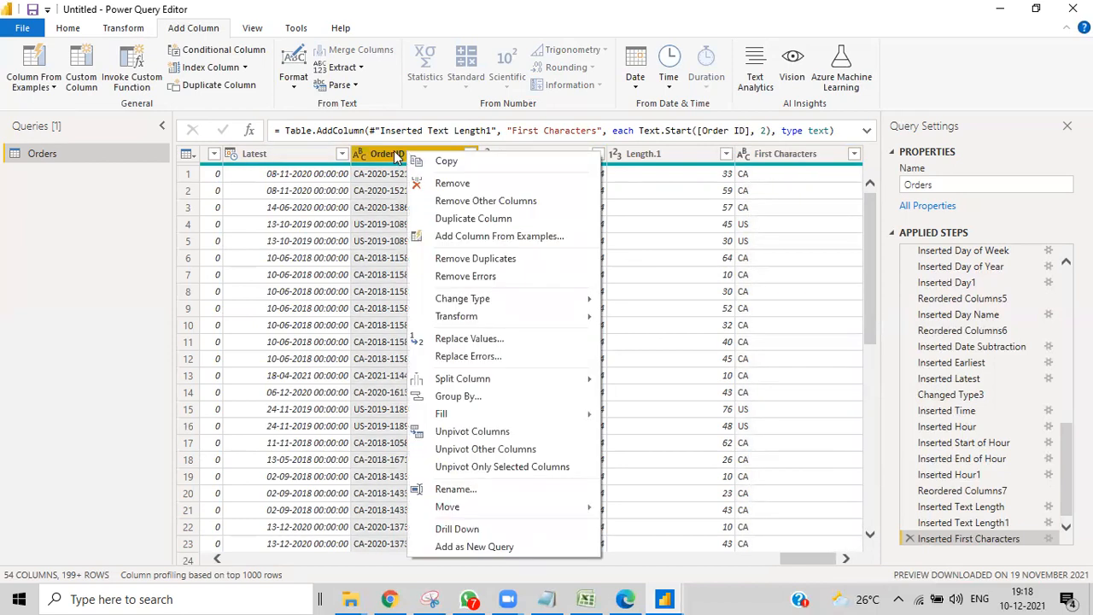
pyautogui.click(397, 156)
pyautogui.click(346, 68)
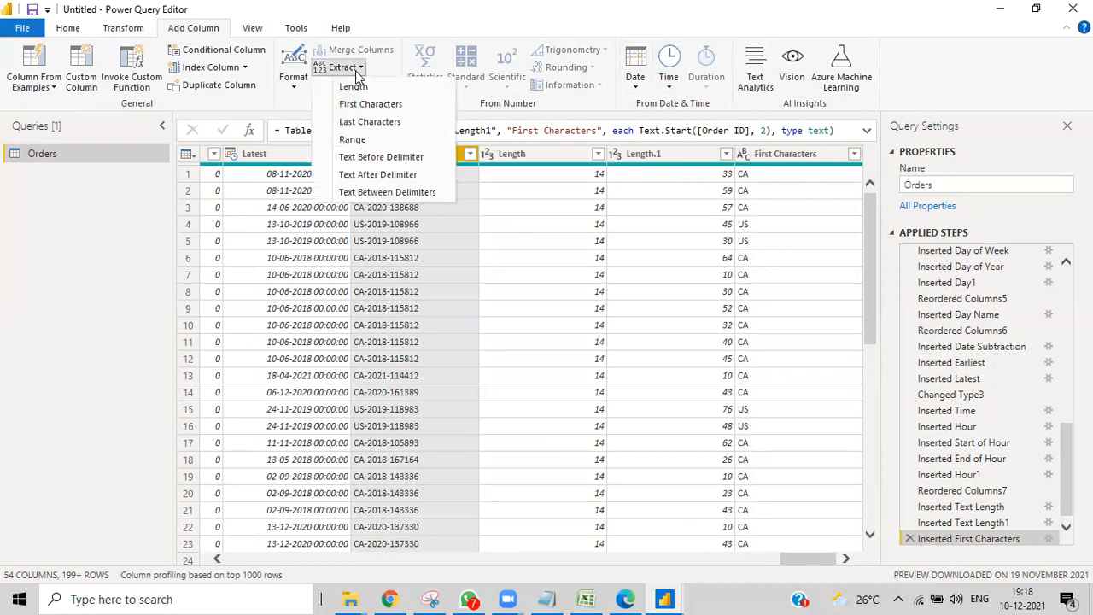
pyautogui.click(376, 123)
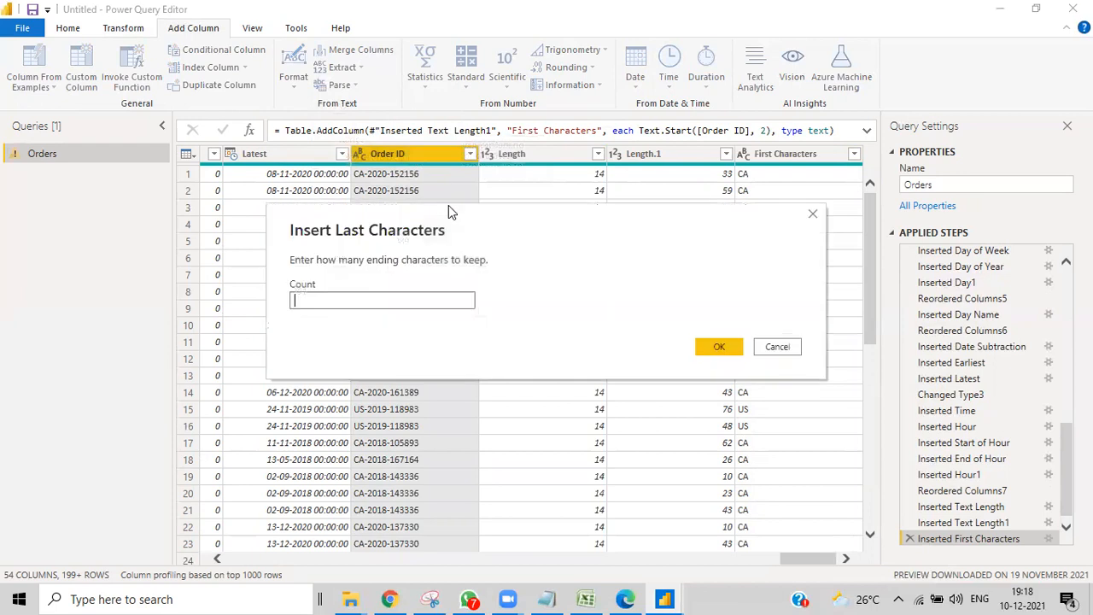
pyautogui.write('4')
pyautogui.click(698, 348)
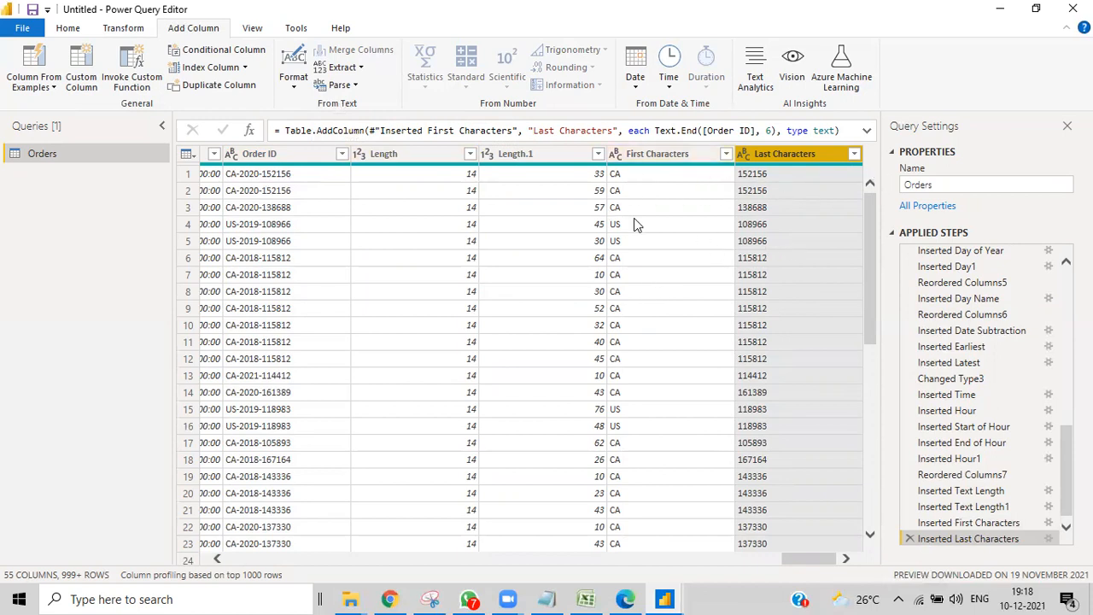
pyautogui.scroll(-6, 651, 382)
pyautogui.scroll(6, 652, 282)
pyautogui.scroll(-7, 625, 344)
pyautogui.scroll(7, 625, 344)
# - Add a Text Range column from Order ID with starting index 4 and 4 characters to keep
pyautogui.click(260, 156)
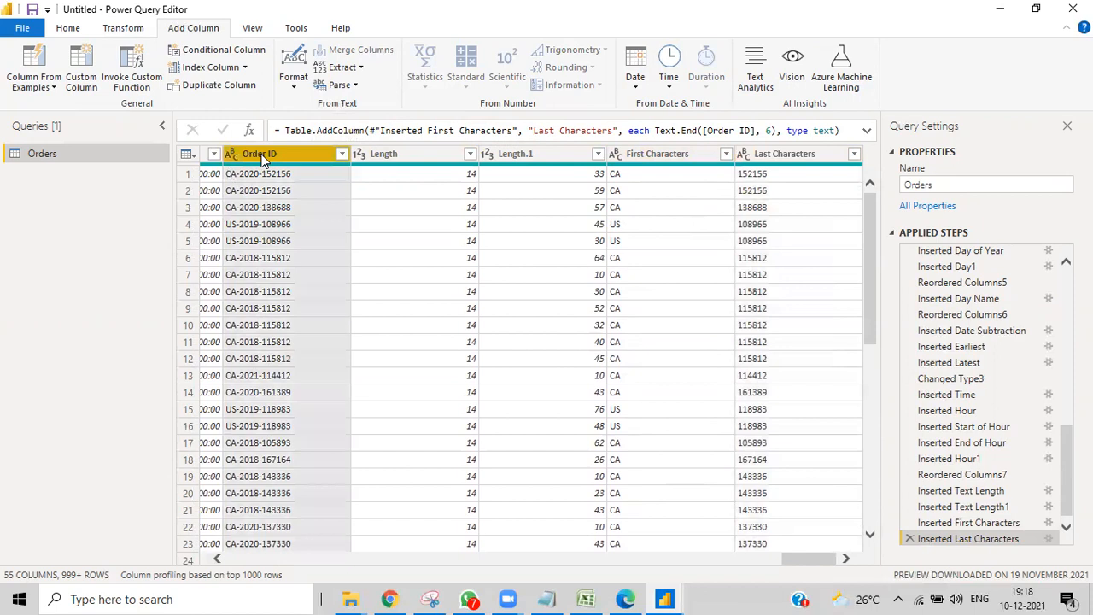
pyautogui.click(354, 75)
pyautogui.click(362, 141)
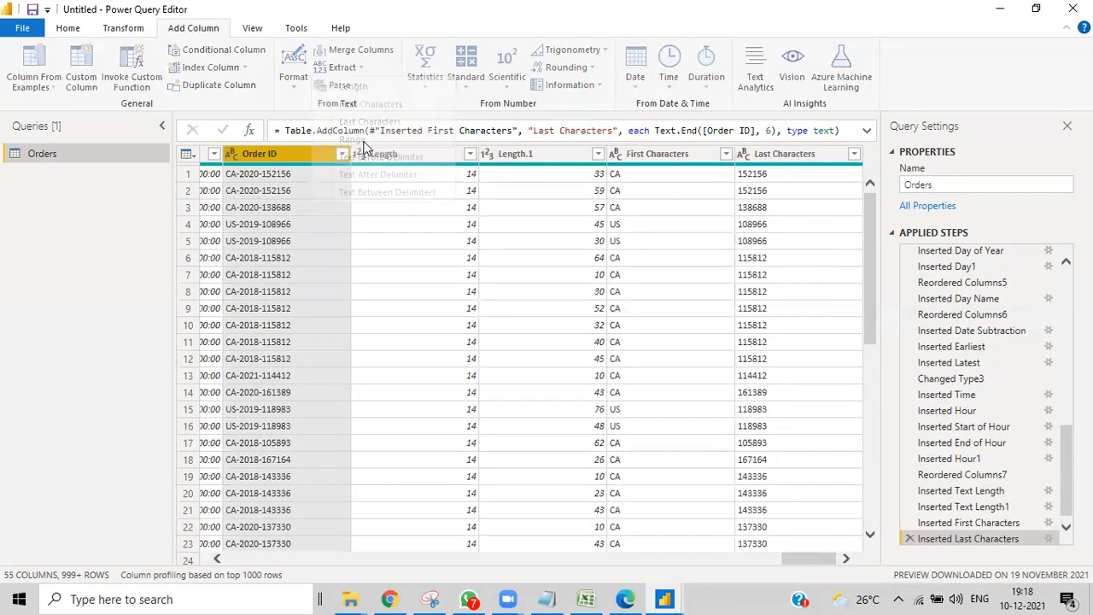
pyautogui.moveTo(341, 192); pyautogui.dragTo(437, 193)
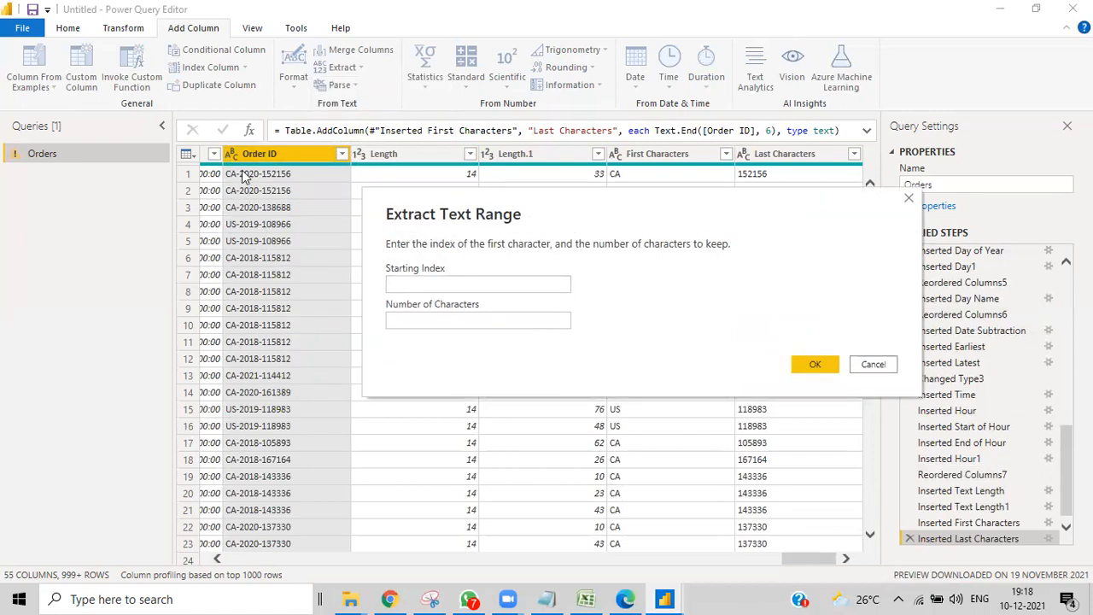
pyautogui.click(410, 278)
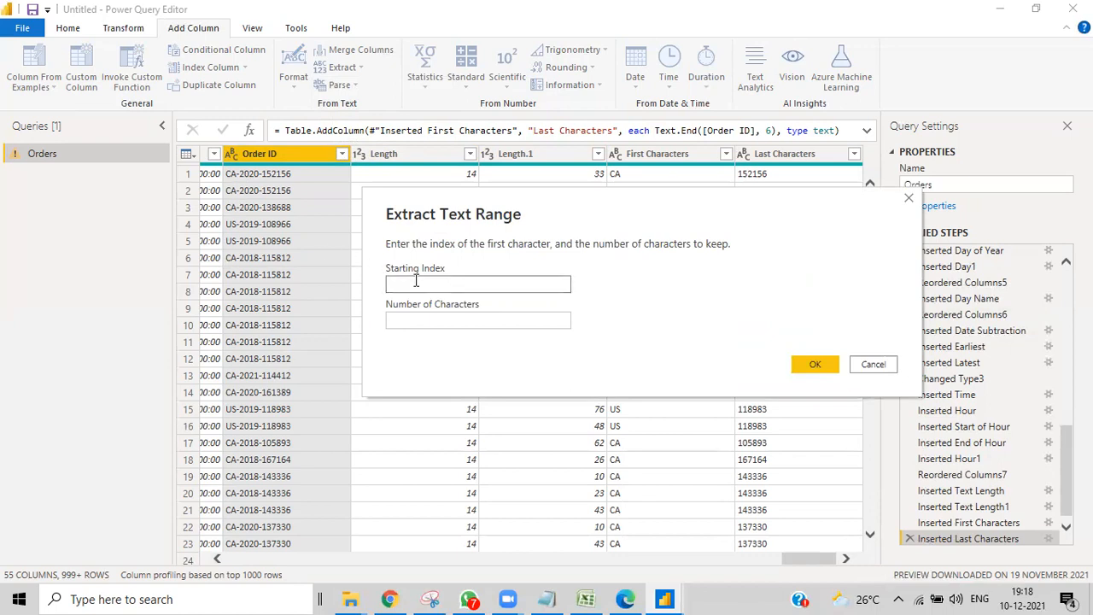
pyautogui.write('4')
pyautogui.click(411, 320)
pyautogui.write('4')
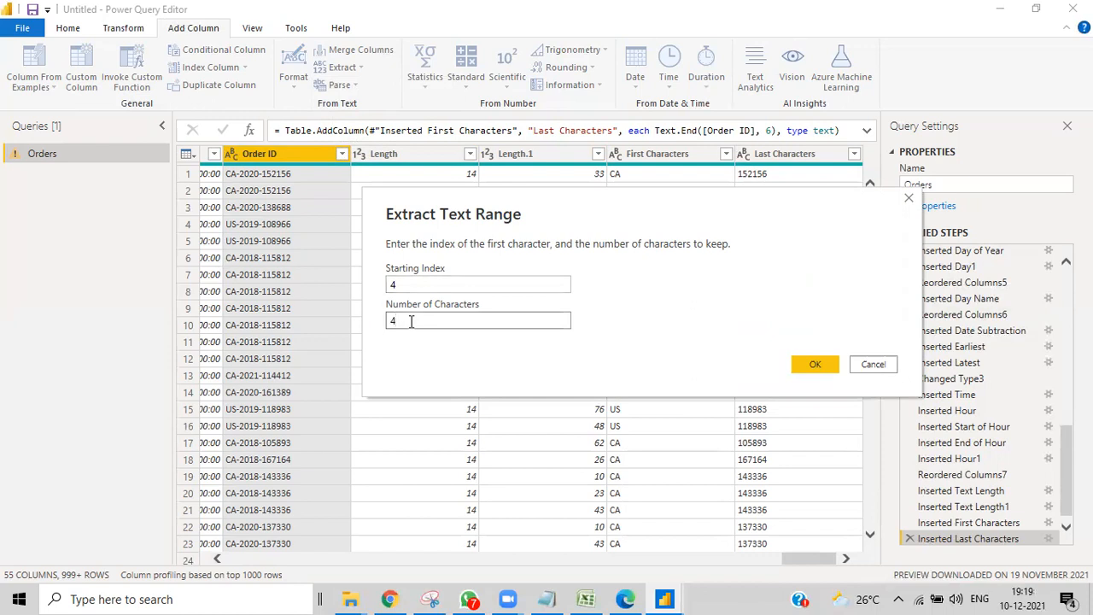
pyautogui.click(805, 365)
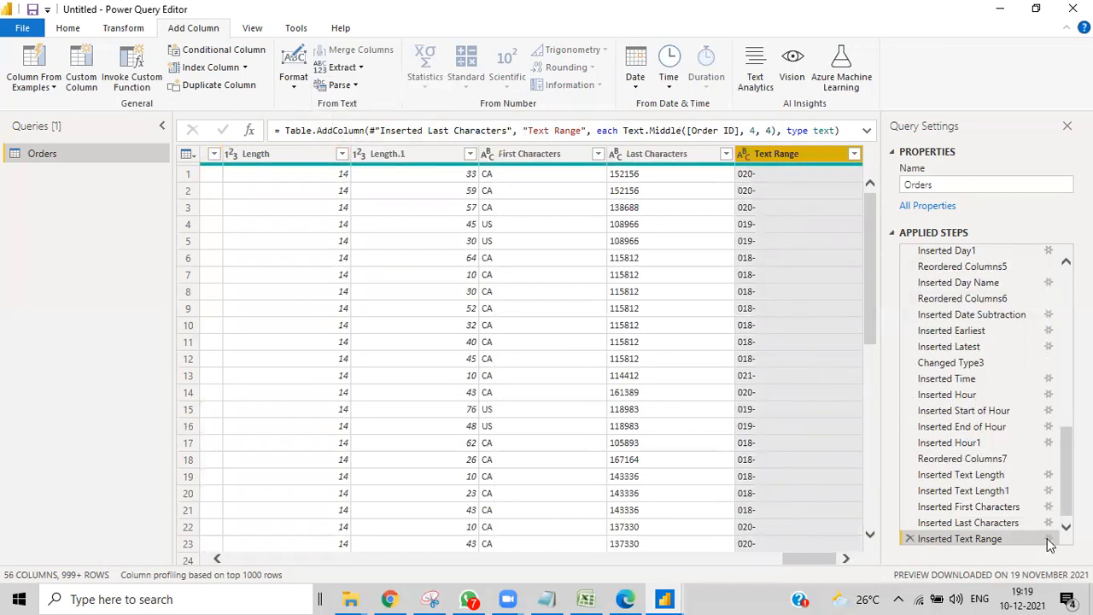
# - Edit the Inserted Text Range step so that its starting index is 3
pyautogui.click(1048, 537)
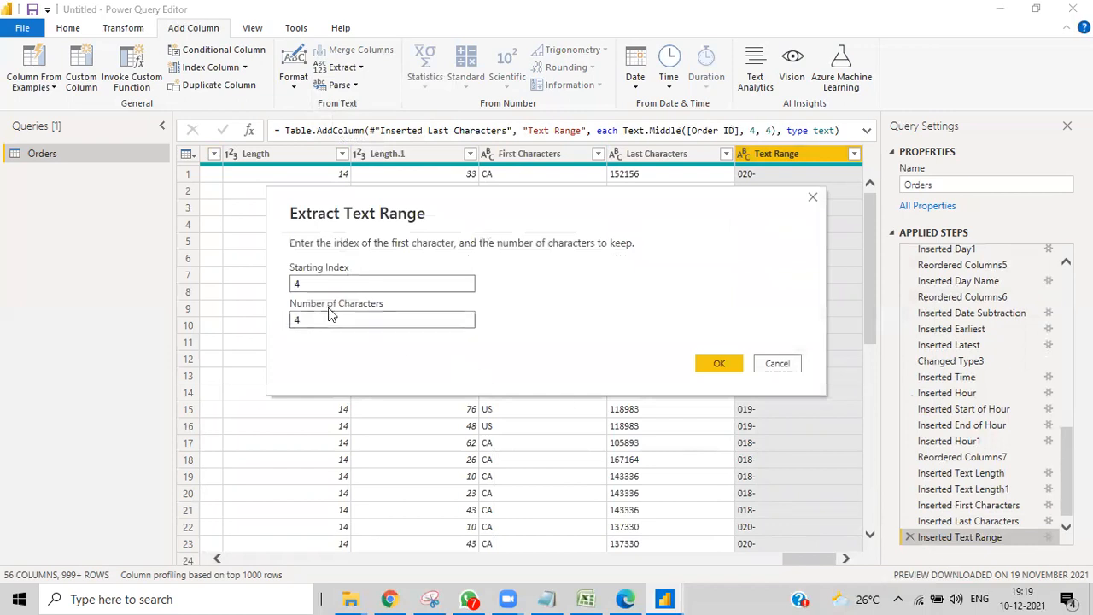
pyautogui.click(298, 283)
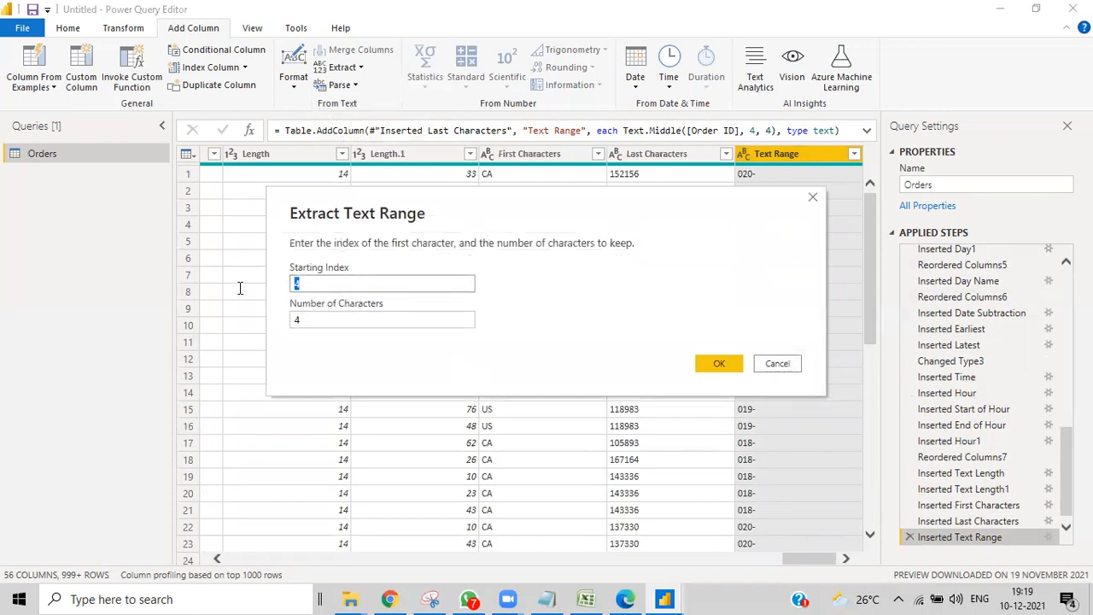
pyautogui.press('BackSpace')
pyautogui.write('3')
pyautogui.click(708, 367)
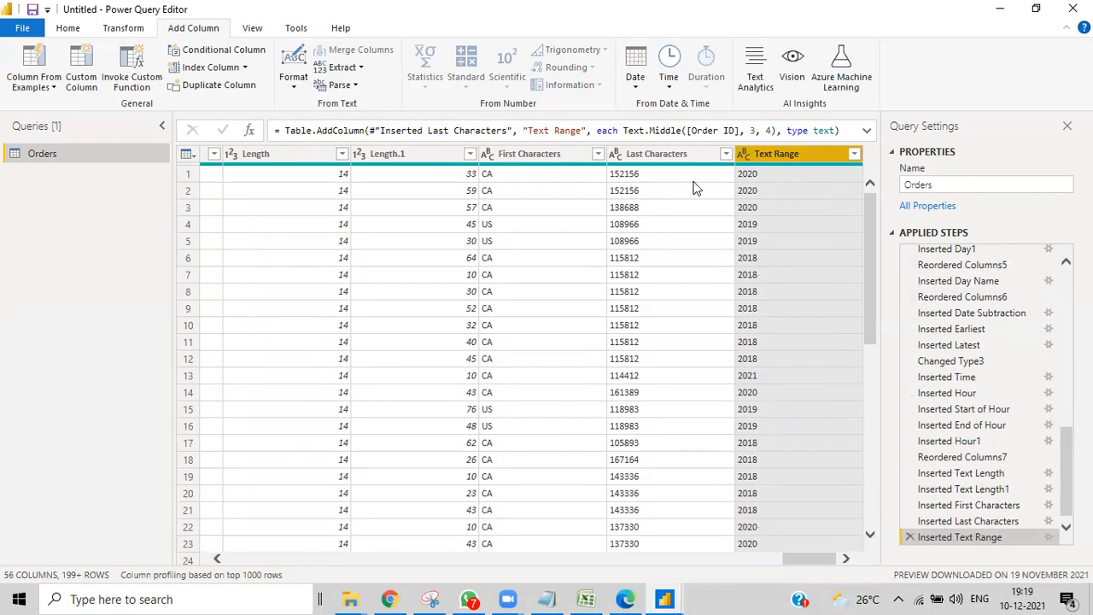
# - Move the Order ID column to the end of the table, after the Text Range column
pyautogui.moveTo(799, 559); pyautogui.dragTo(793, 564)
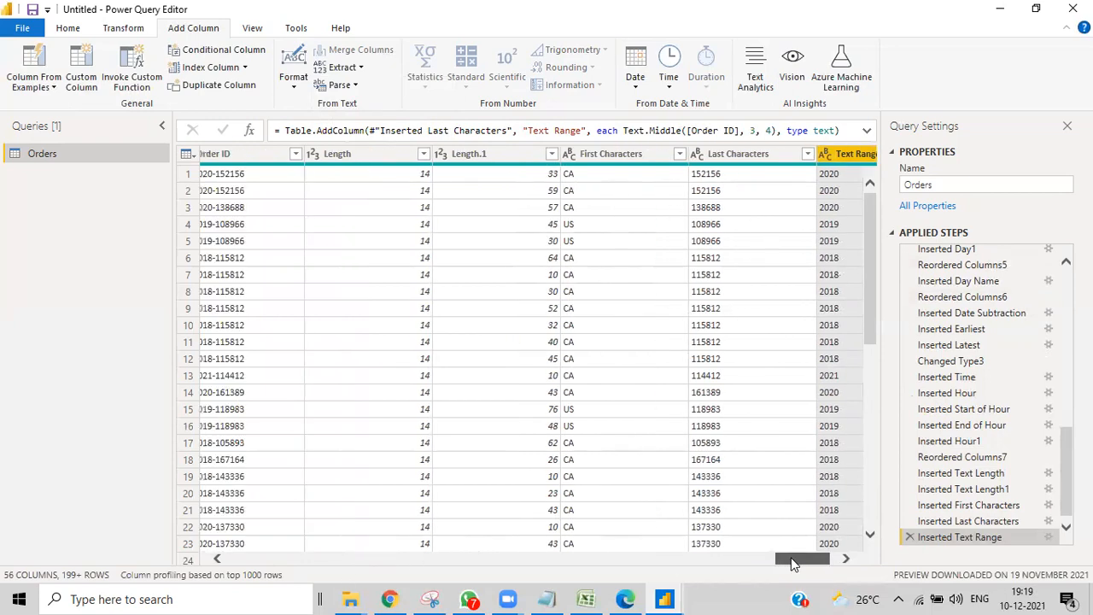
pyautogui.click(240, 154)
pyautogui.click(136, 27)
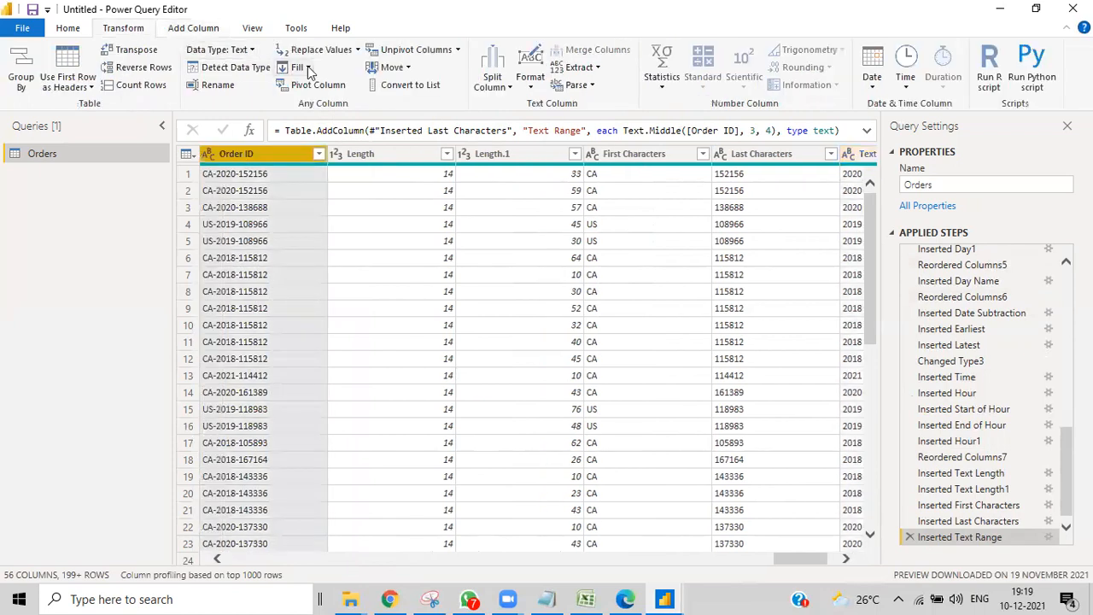
pyautogui.click(408, 67)
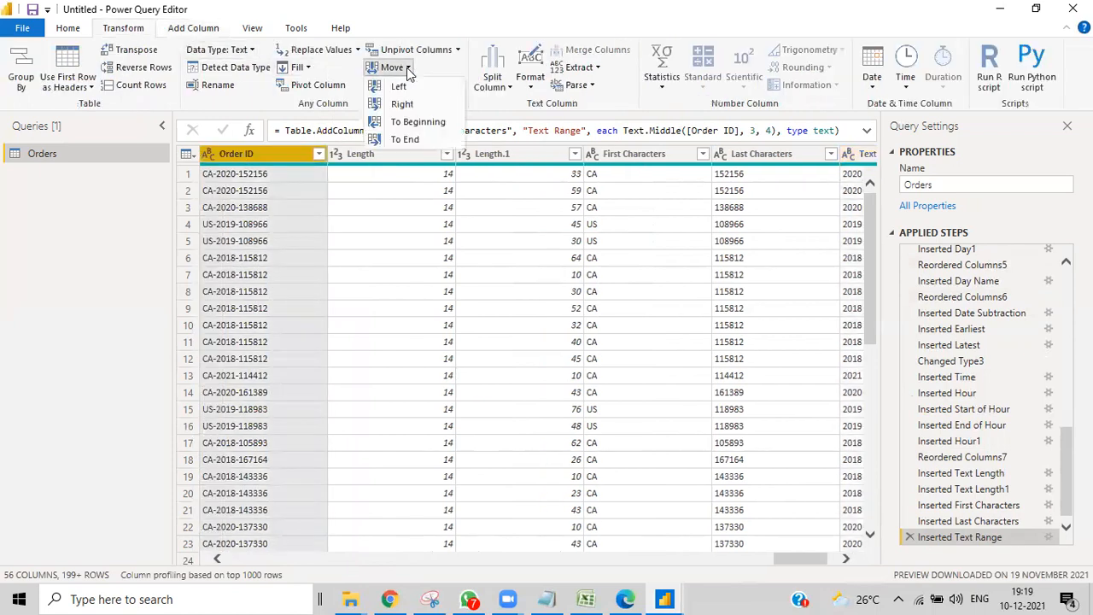
pyautogui.click(417, 141)
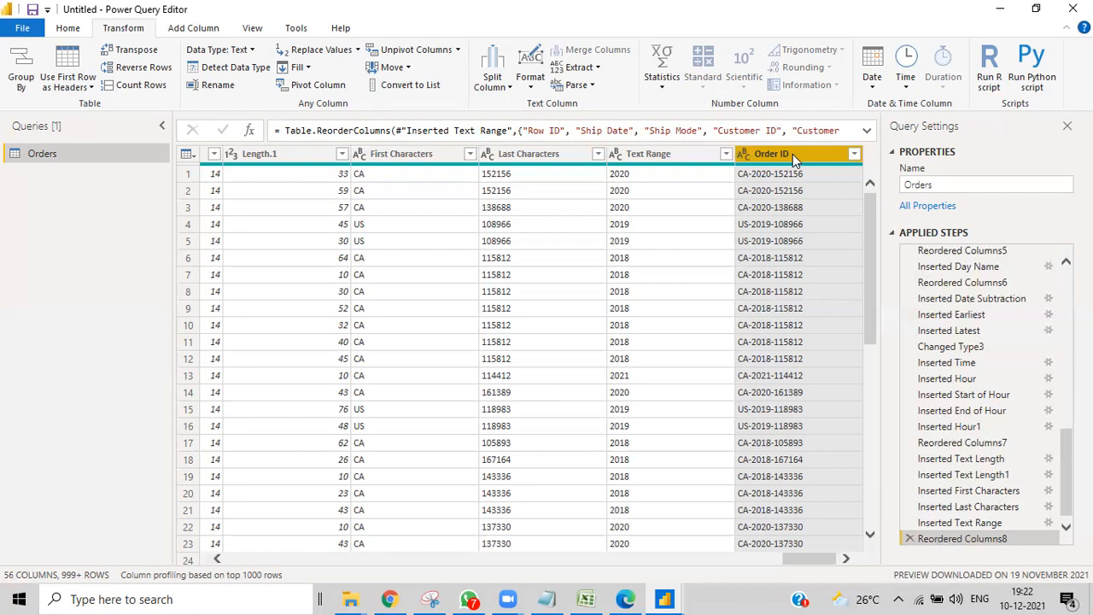
pyautogui.click(577, 67)
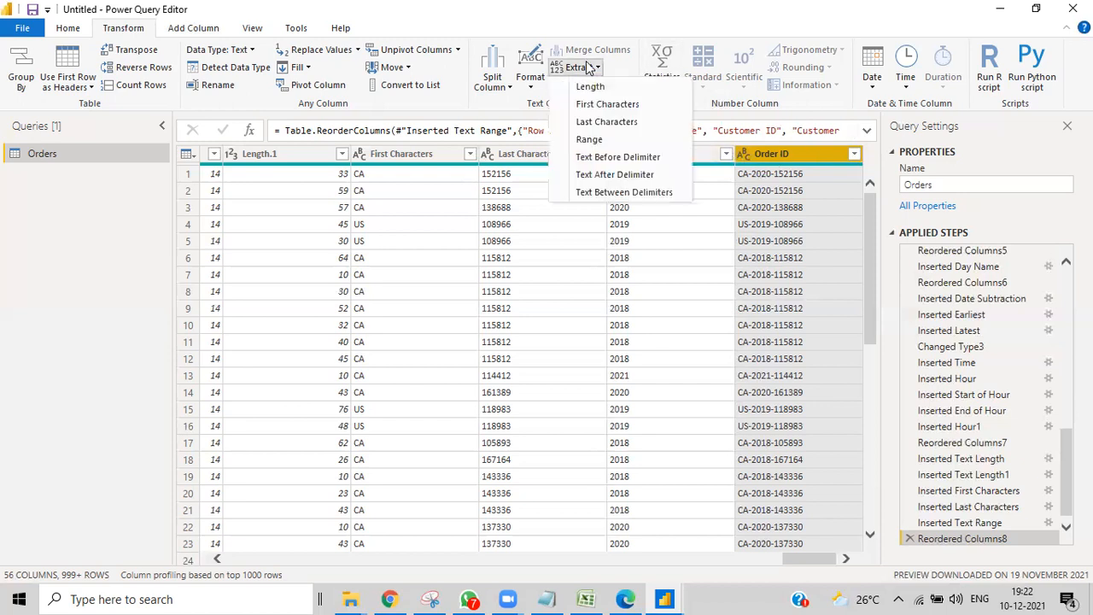
pyautogui.click(594, 165)
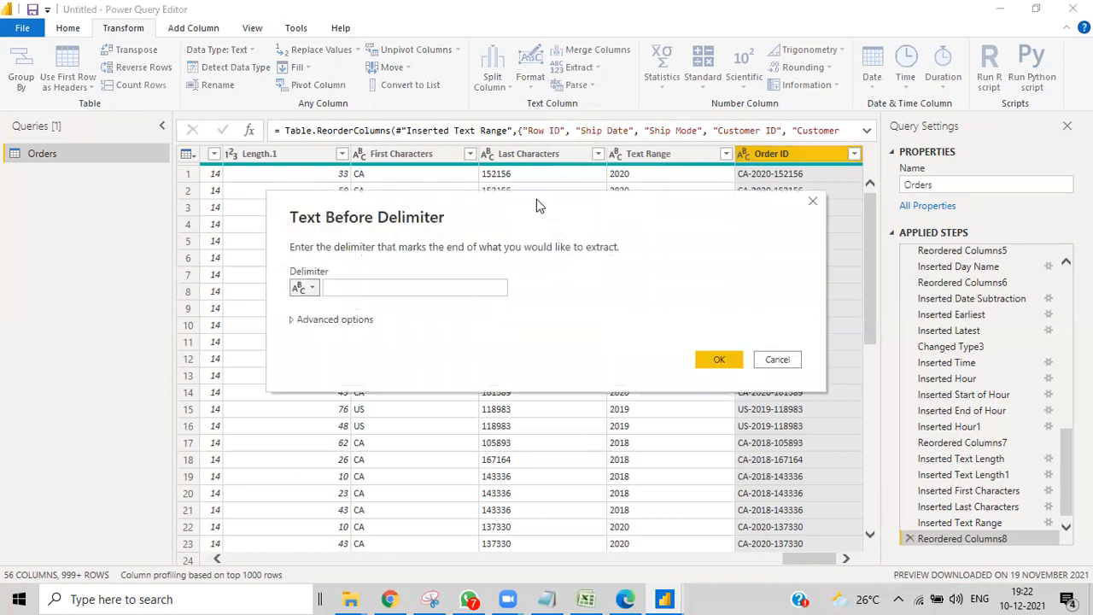
pyautogui.moveTo(538, 205); pyautogui.dragTo(532, 328)
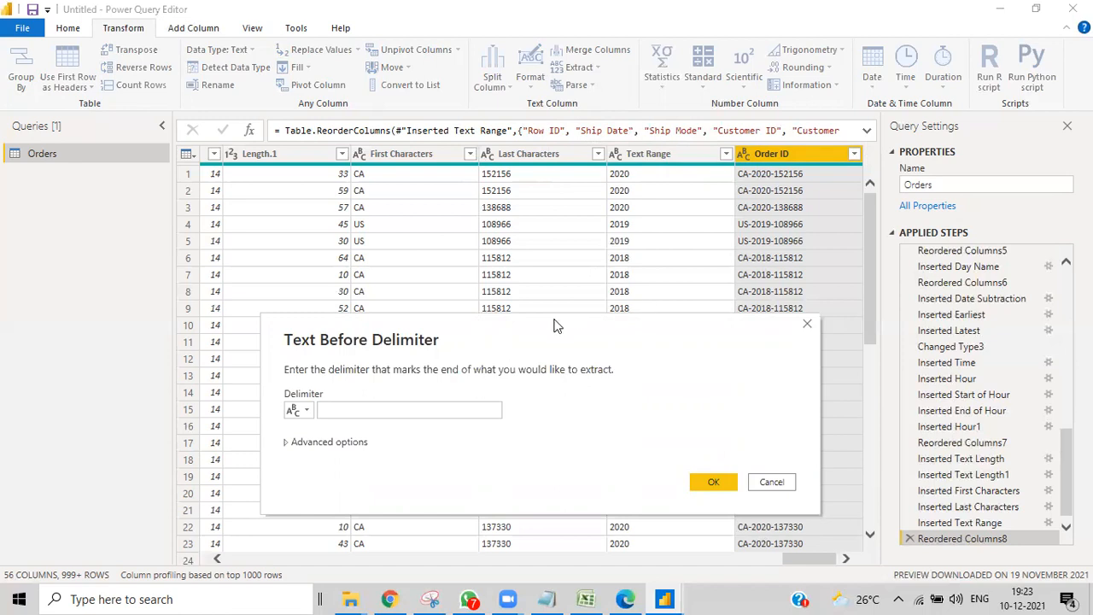
pyautogui.moveTo(506, 326); pyautogui.dragTo(405, 198)
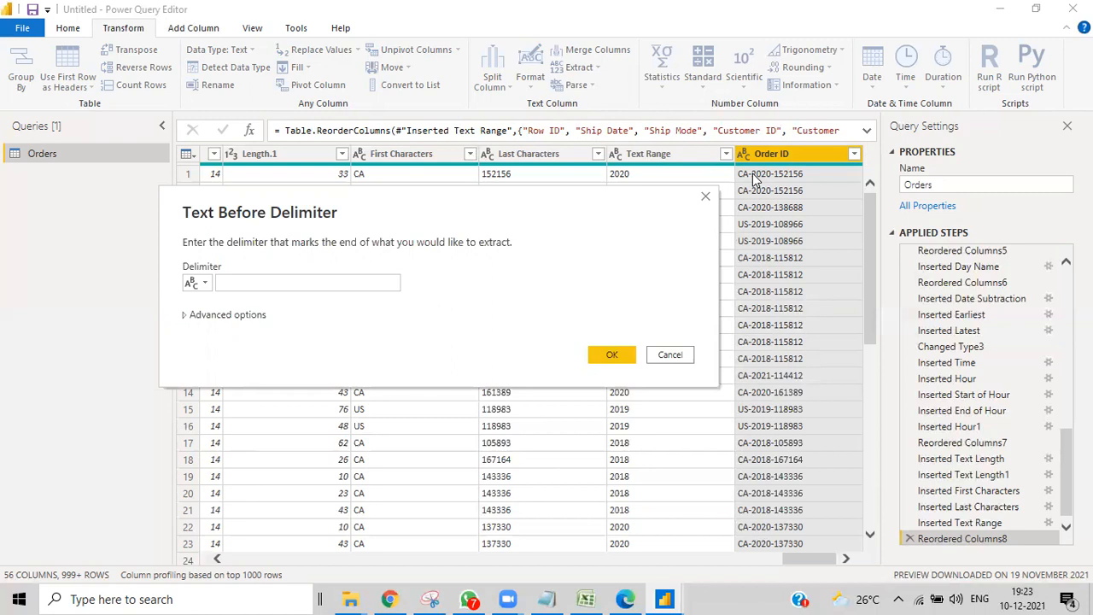
pyautogui.click(270, 286)
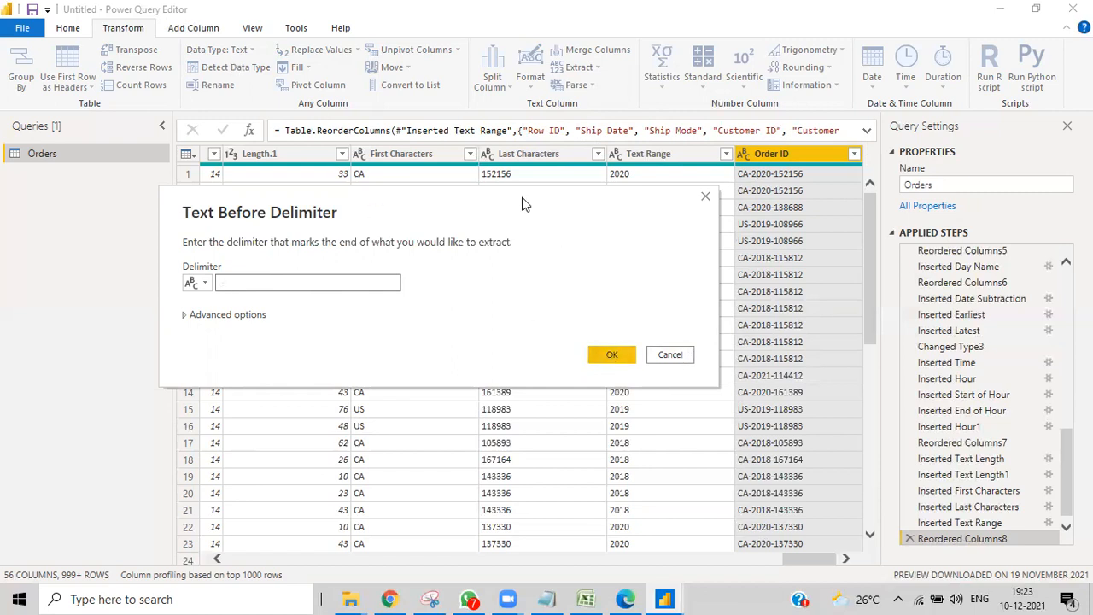
pyautogui.click(669, 355)
# - Add a new column that extracts the Order ID text before the "-" delimiter
pyautogui.click(193, 27)
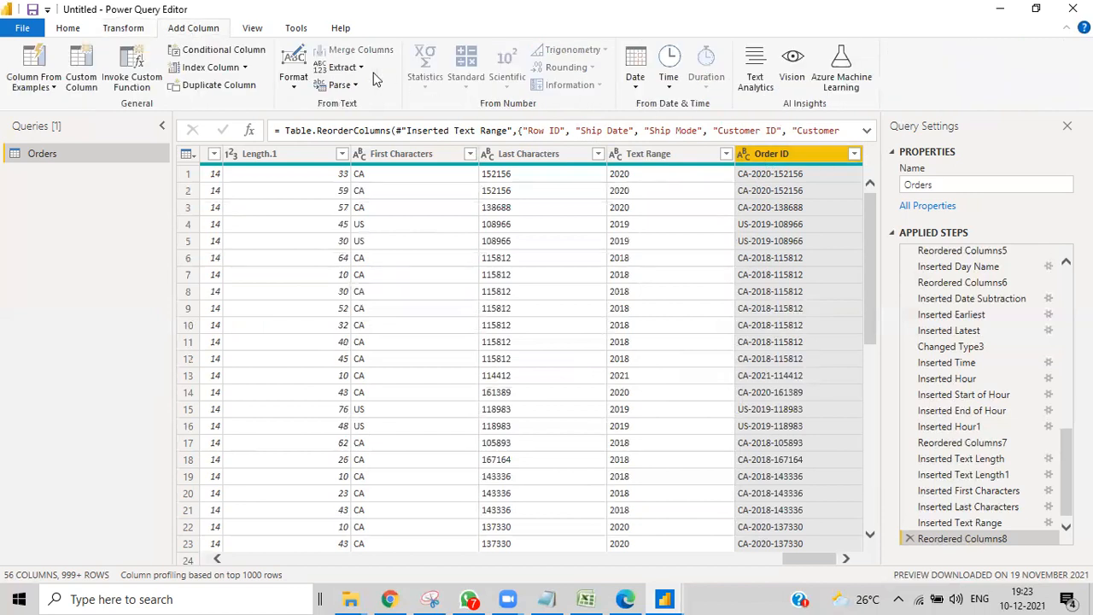
pyautogui.click(342, 67)
pyautogui.click(367, 157)
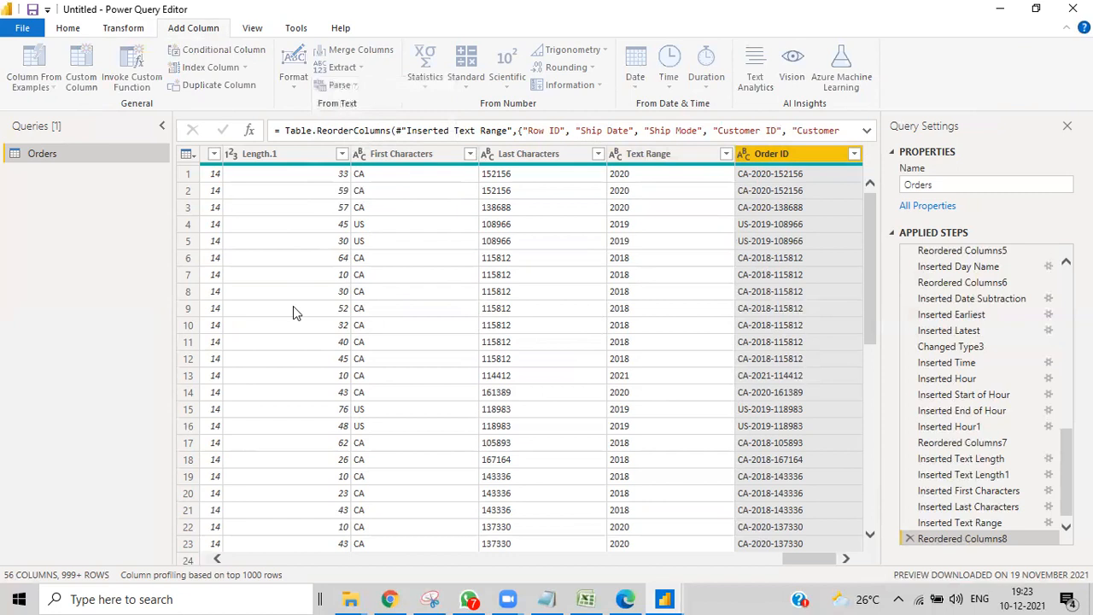
pyautogui.click(336, 289)
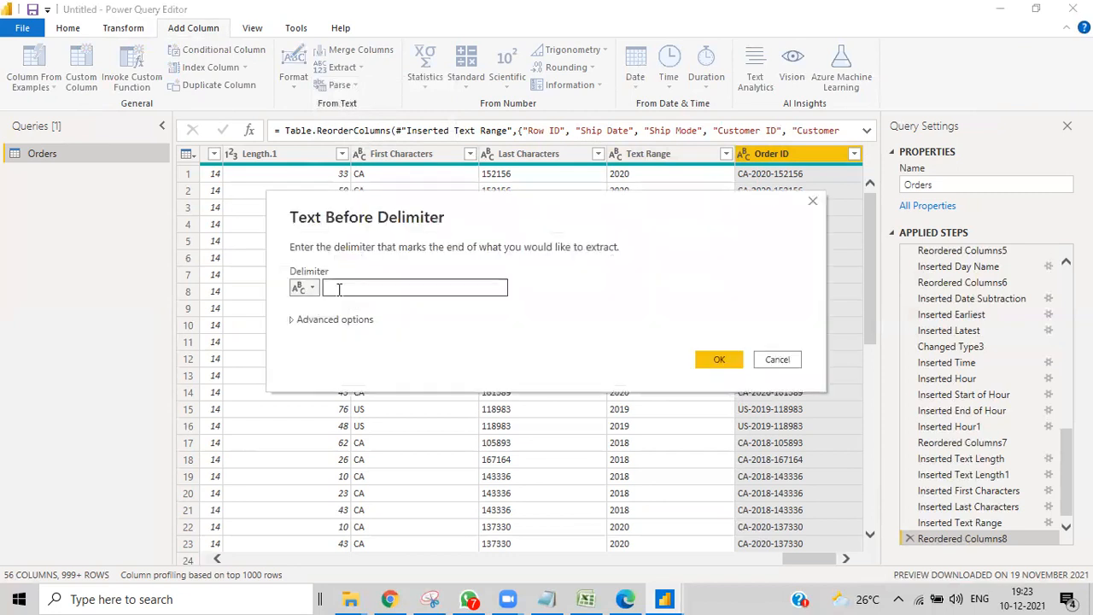
pyautogui.write('-')
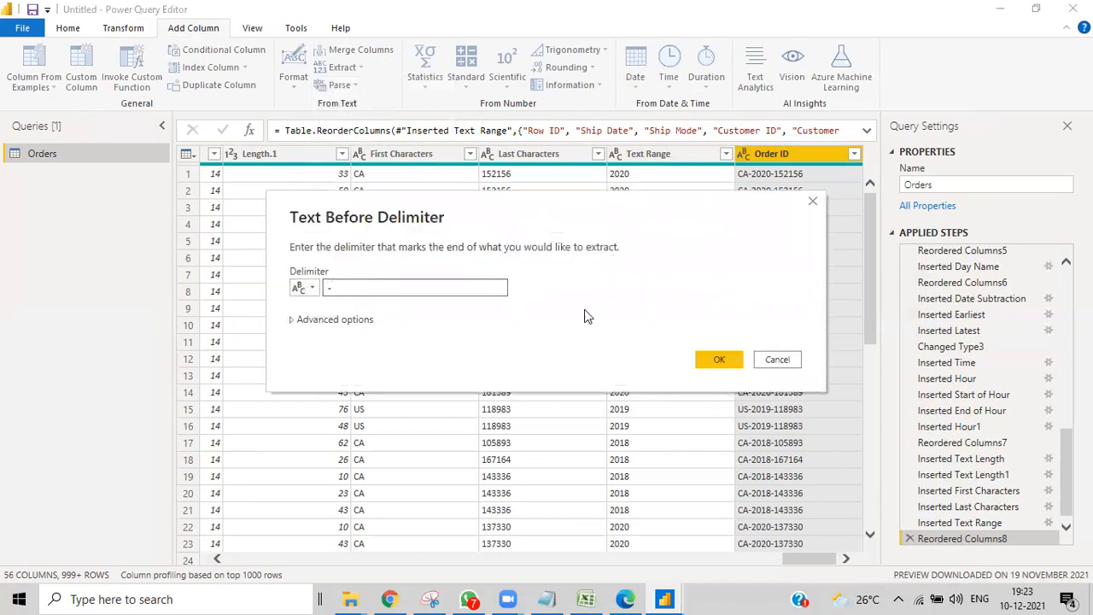
pyautogui.click(725, 359)
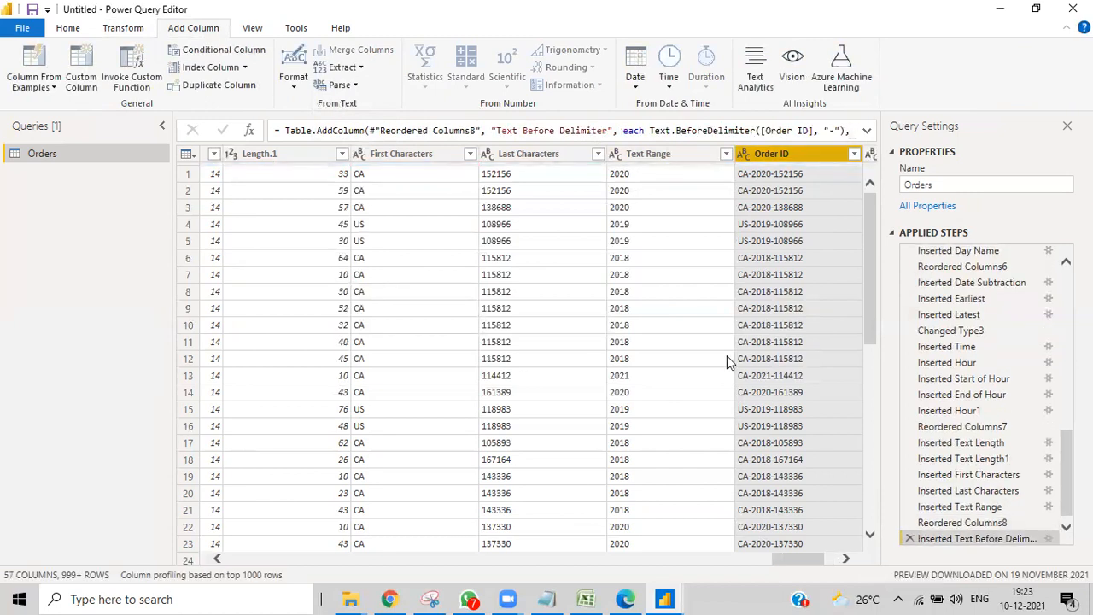
pyautogui.moveTo(805, 560); pyautogui.dragTo(857, 564)
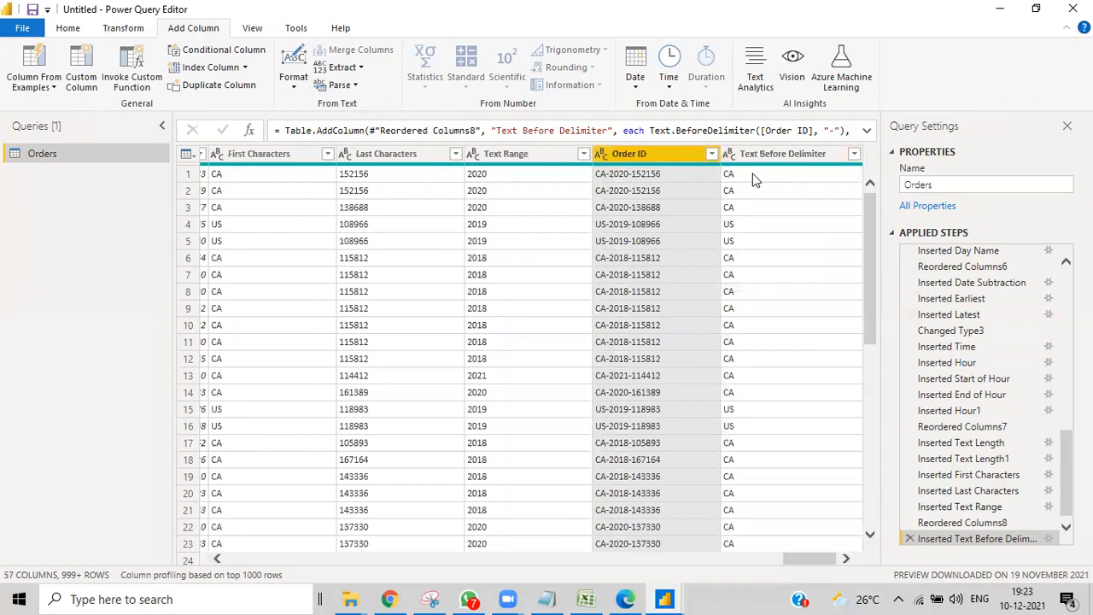
# - Add a new column that extracts the Order ID text after the "-" delimiter
pyautogui.rightClick(666, 159)
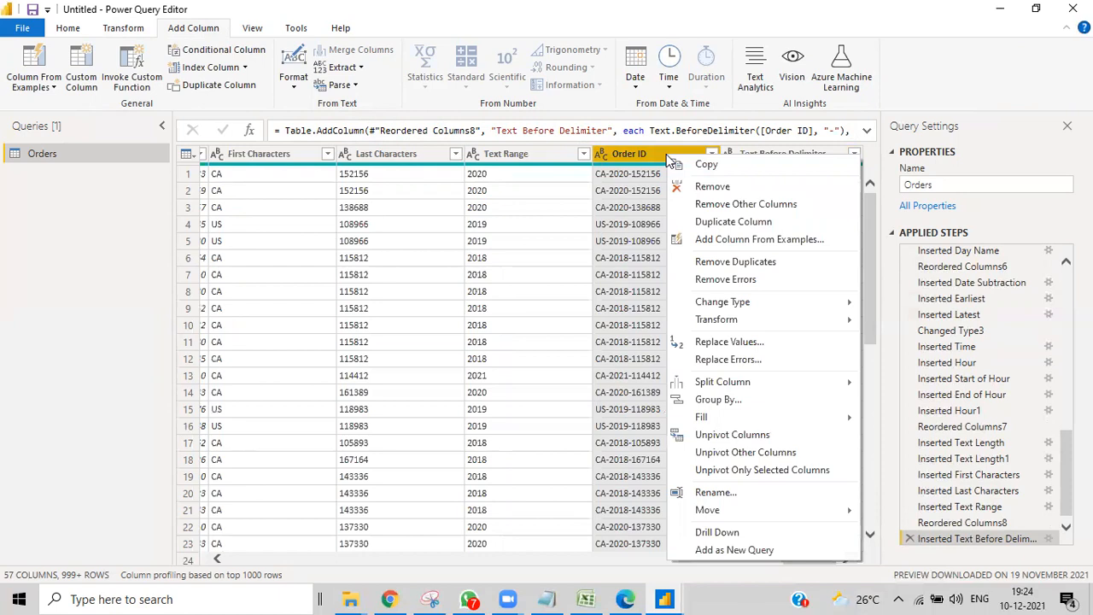
pyautogui.click(666, 157)
pyautogui.click(346, 69)
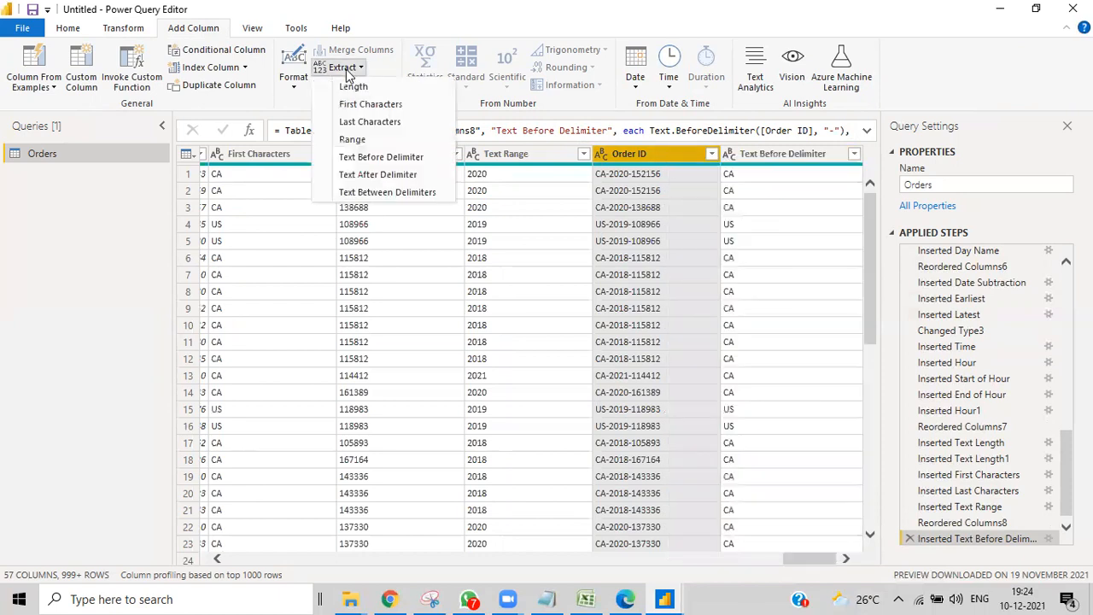
pyautogui.click(376, 174)
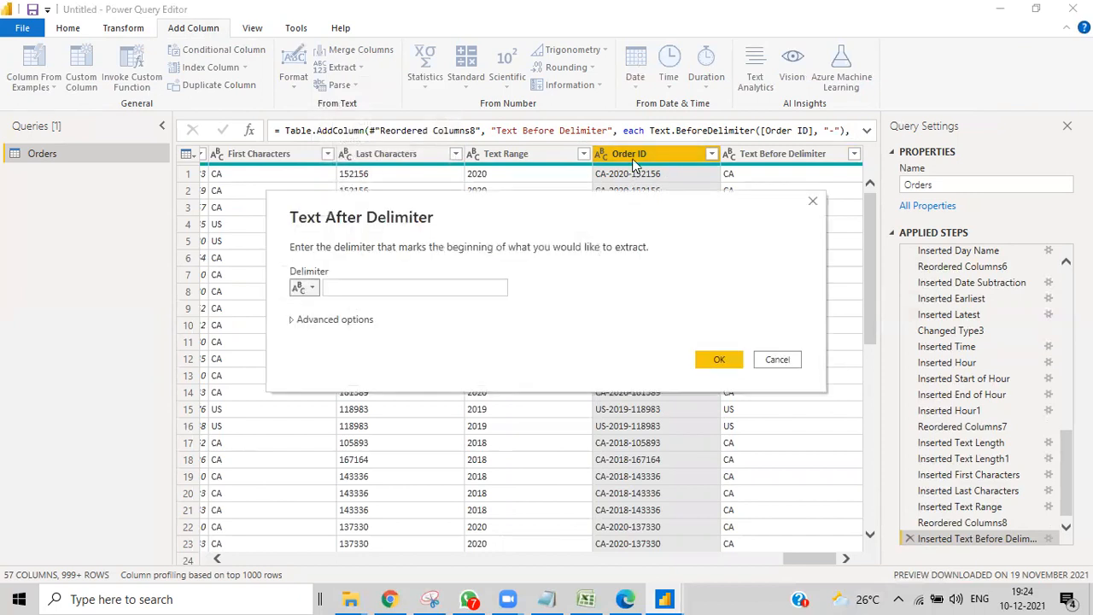
pyautogui.click(385, 281)
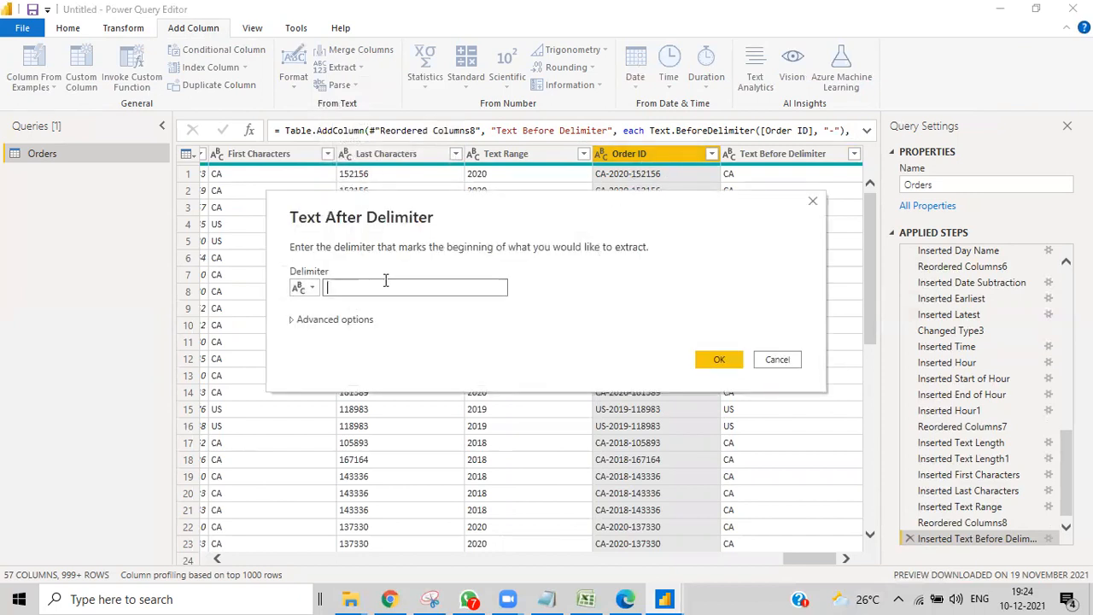
pyautogui.write('-')
pyautogui.click(717, 359)
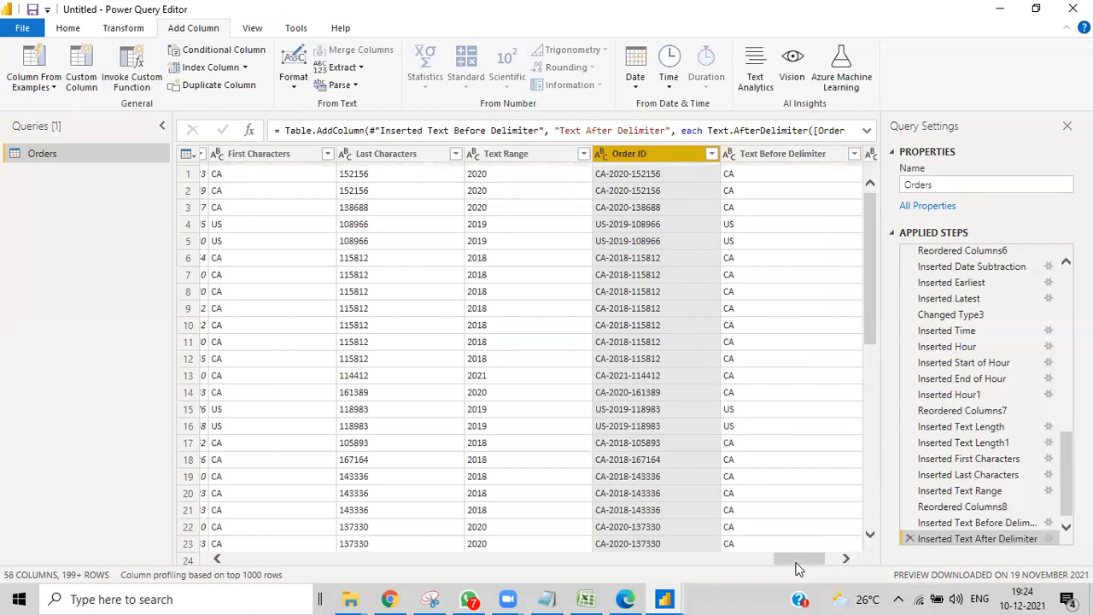
pyautogui.moveTo(800, 559); pyautogui.dragTo(863, 564)
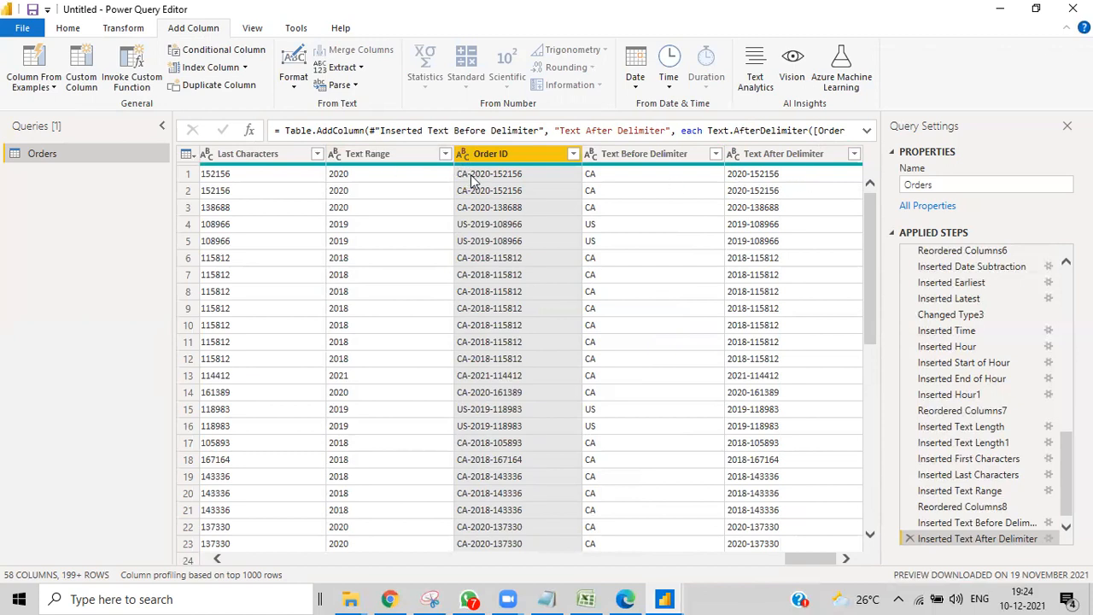
# - Start a new Text Before Delimiter column from Order ID with "-" as the delimiter
pyautogui.rightClick(531, 156)
pyautogui.click(506, 157)
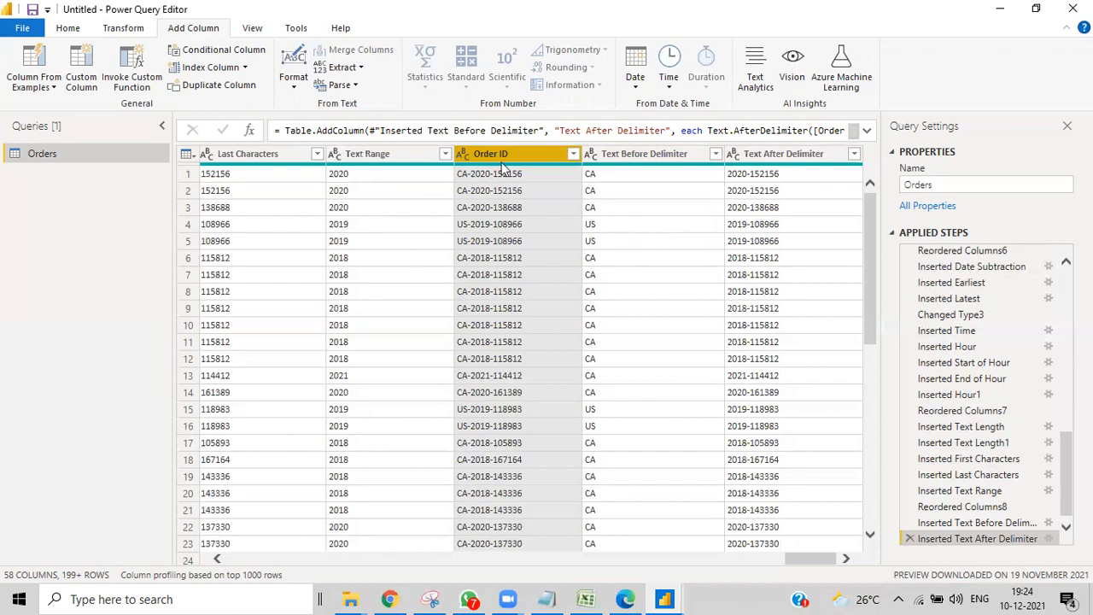
pyautogui.click(350, 67)
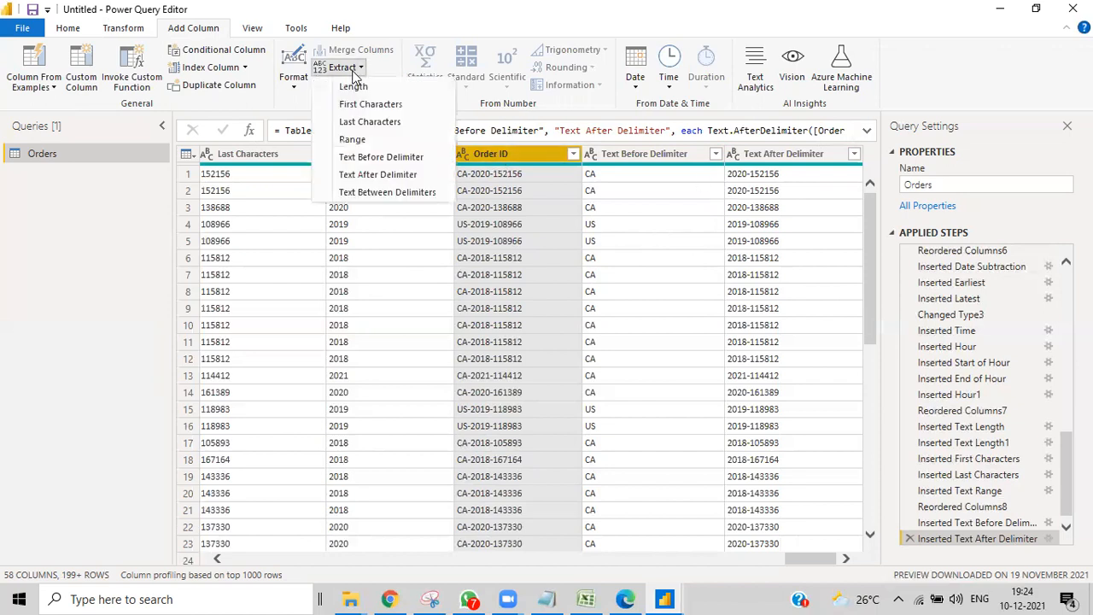
pyautogui.click(389, 158)
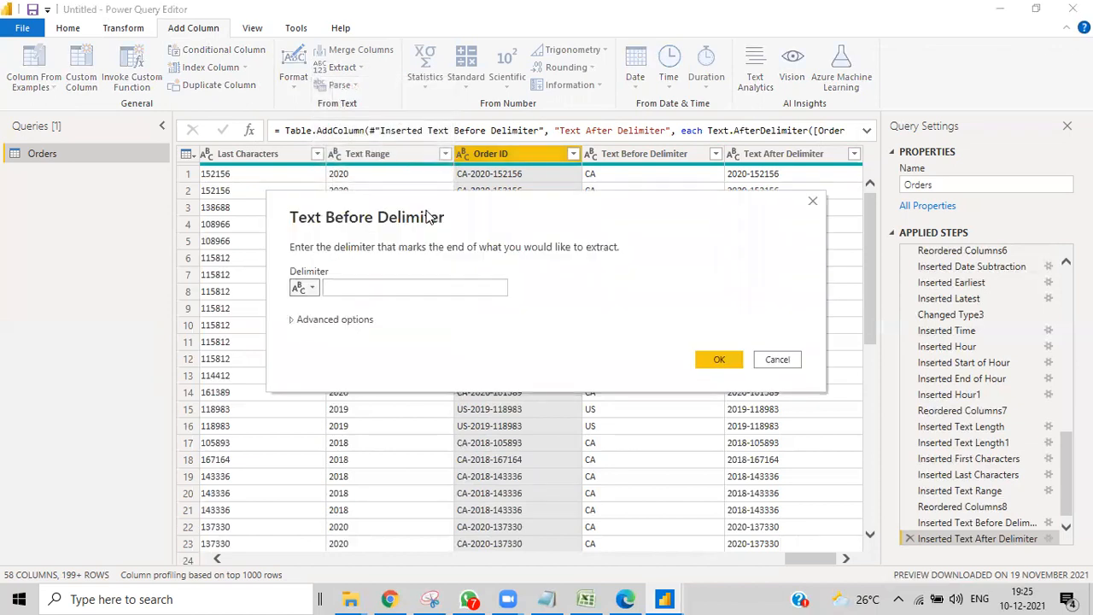
pyautogui.moveTo(455, 210); pyautogui.dragTo(769, 151)
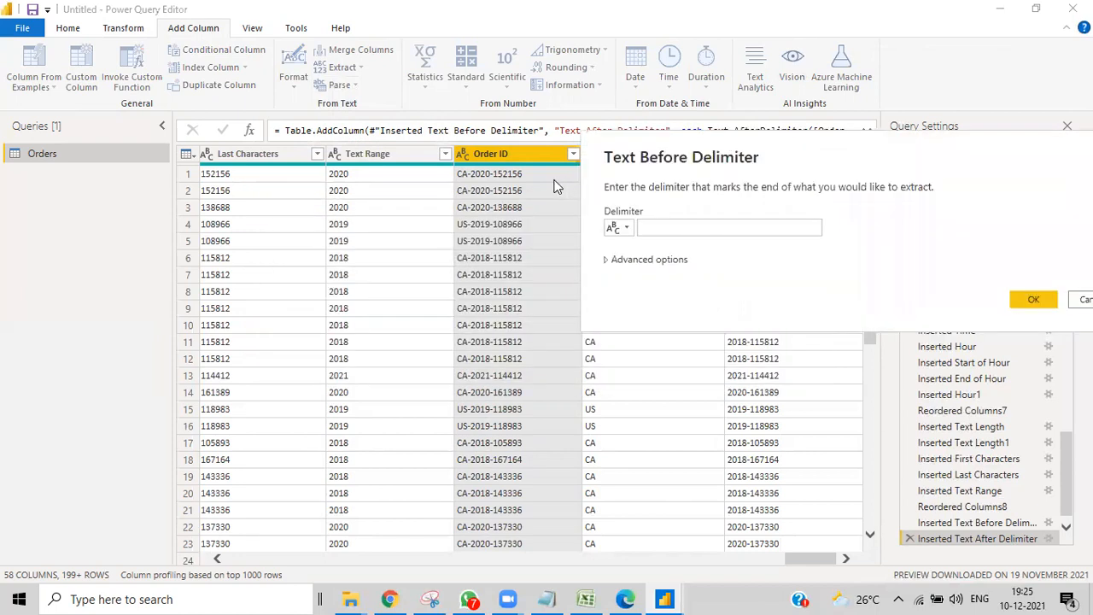
pyautogui.click(676, 226)
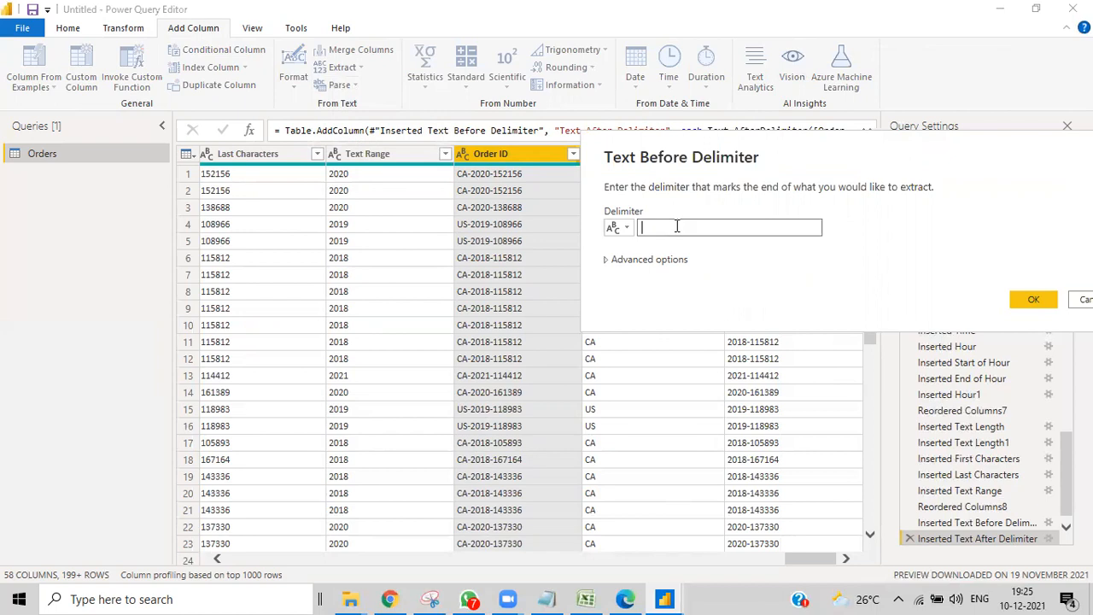
pyautogui.write('-')
# - Scan for the delimiter from the start of the input, skip 1 delimiter, and create the column
pyautogui.click(607, 262)
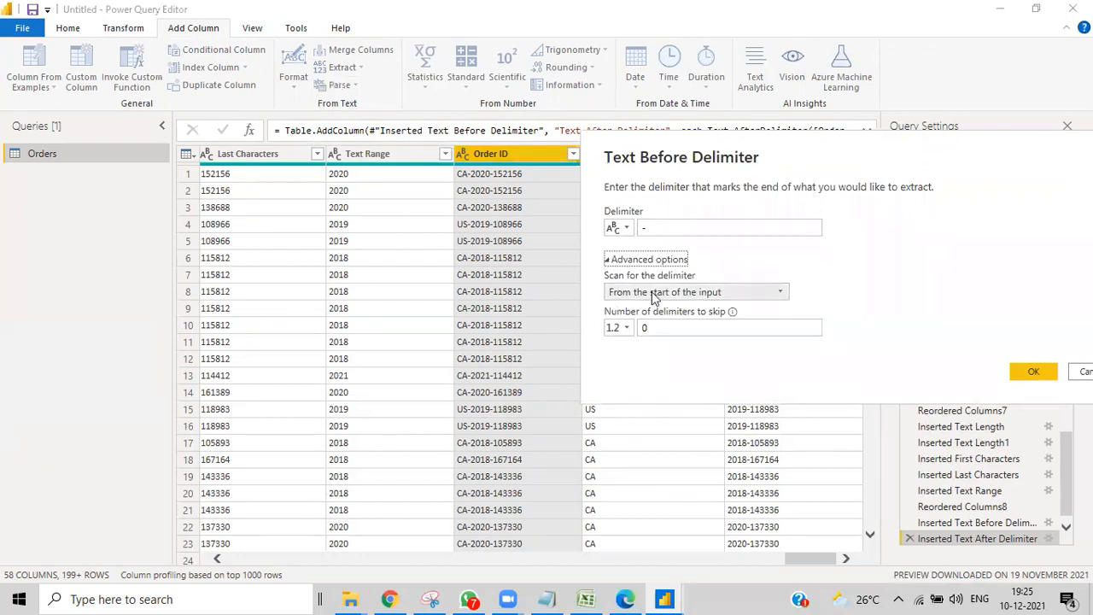
pyautogui.click(778, 293)
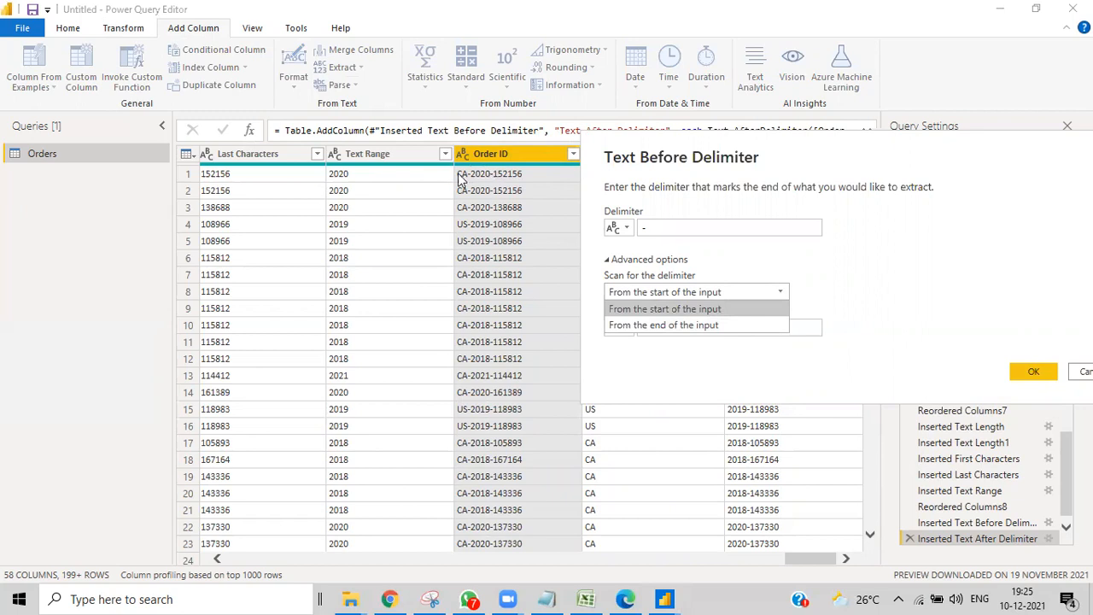
pyautogui.click(683, 324)
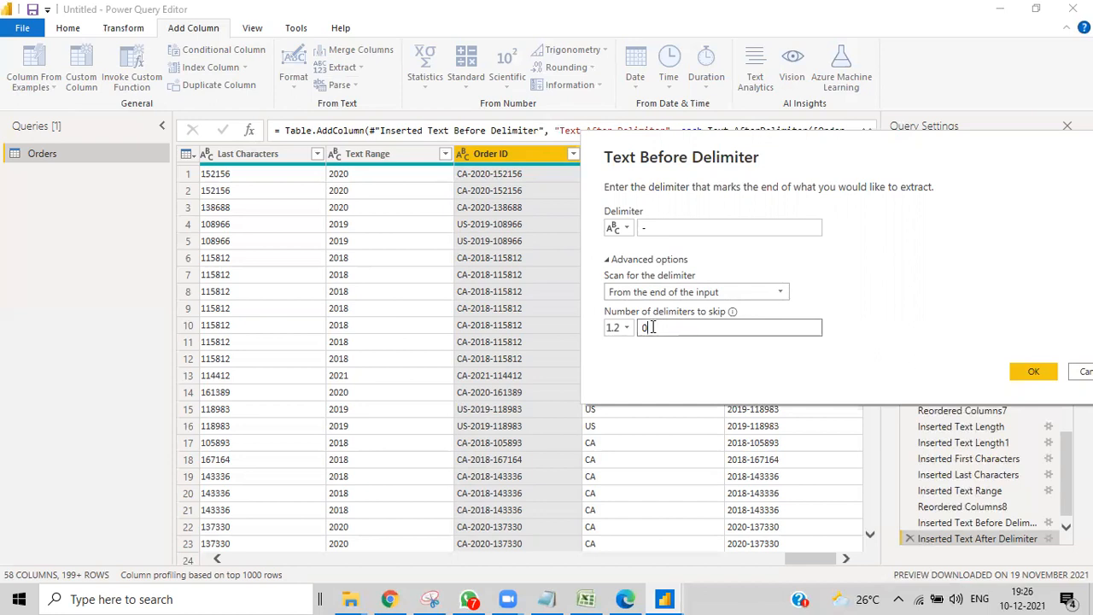
pyautogui.click(686, 292)
pyautogui.click(637, 309)
pyautogui.click(635, 329)
pyautogui.write('1')
pyautogui.click(1027, 368)
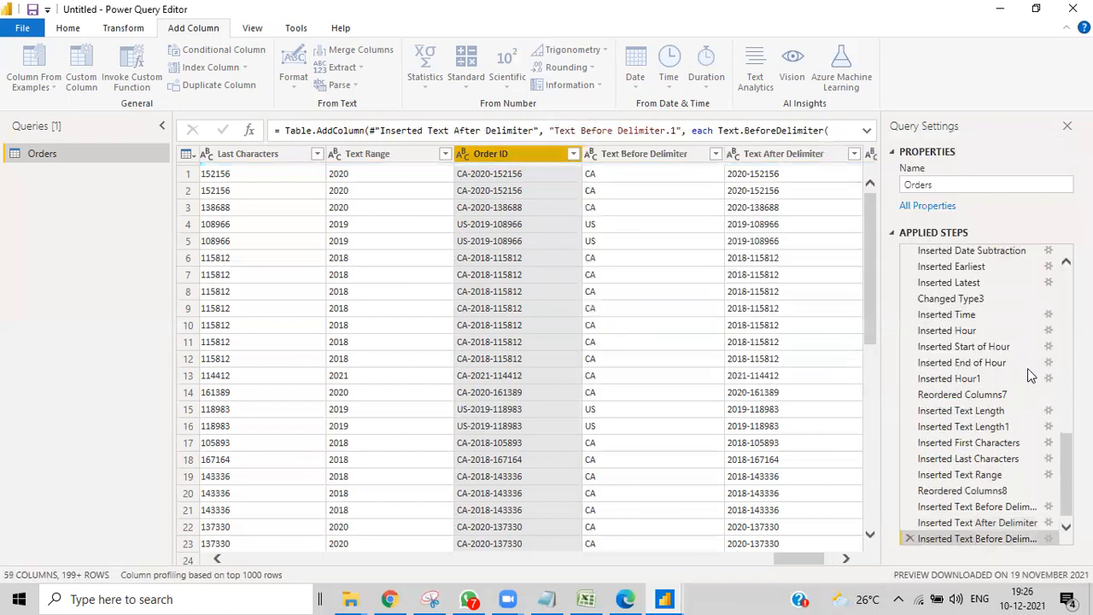
pyautogui.moveTo(807, 563); pyautogui.dragTo(898, 568)
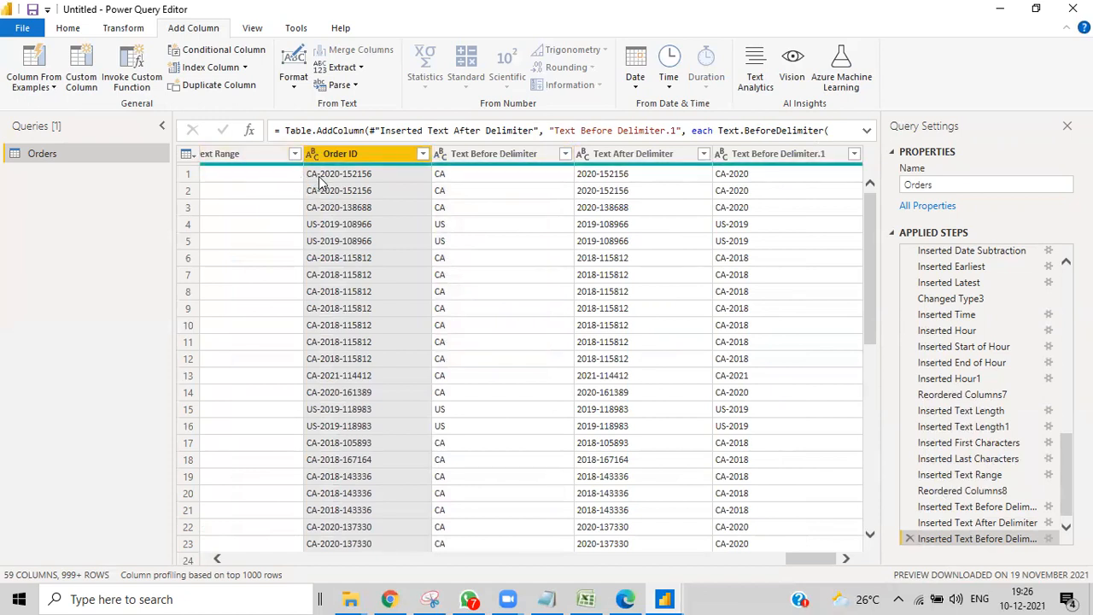
pyautogui.click(1049, 538)
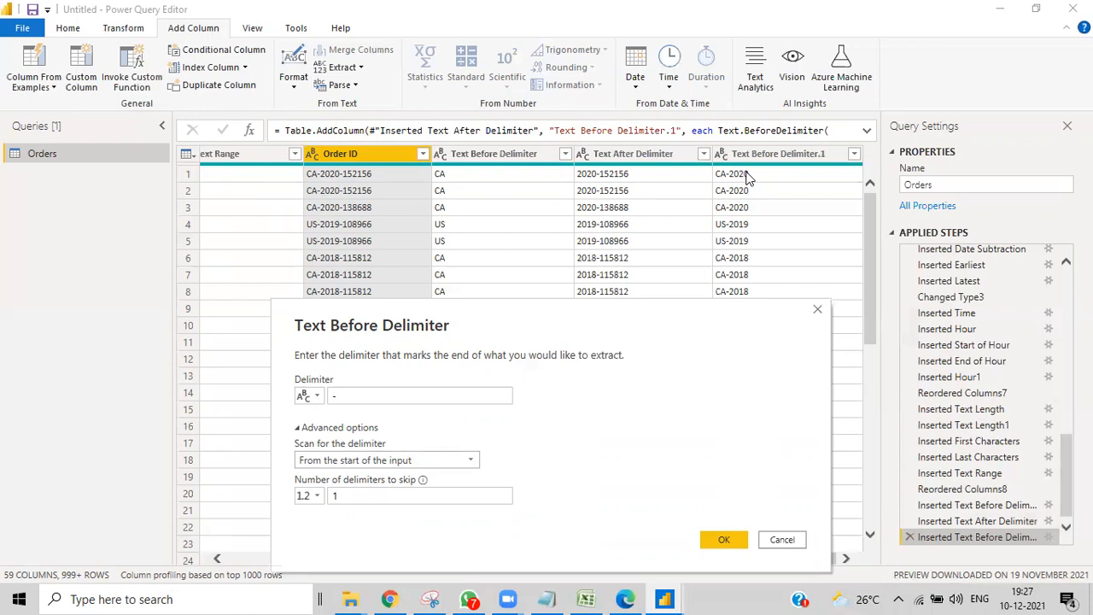
pyautogui.click(781, 540)
# - Add a new column extracting the Order ID text after the "-" delimiter, scanning from the start and skipping 1 delimiter
pyautogui.rightClick(379, 159)
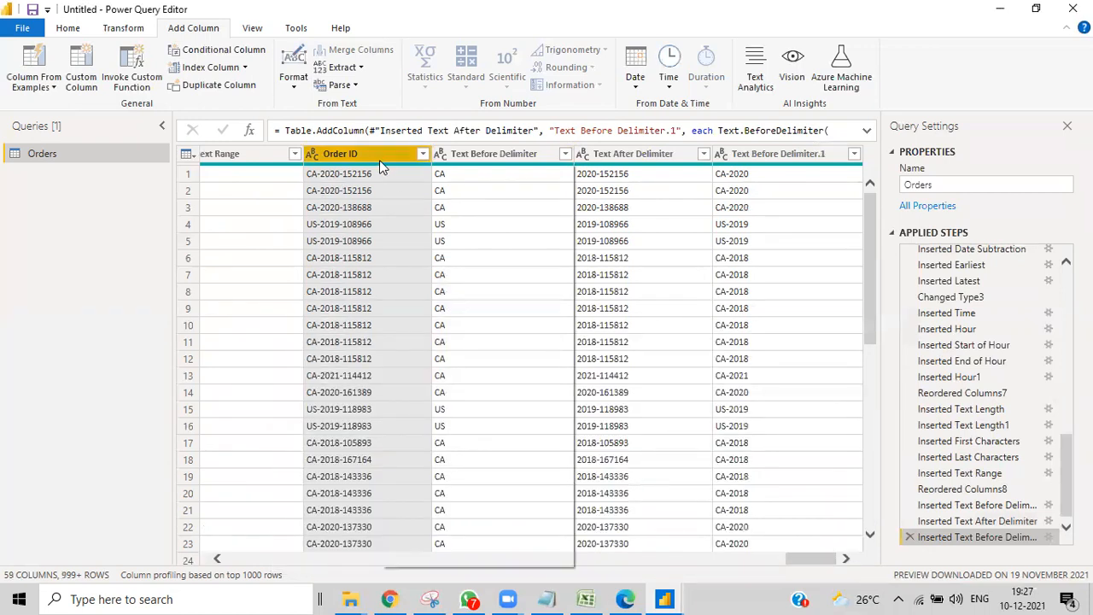
pyautogui.click(379, 159)
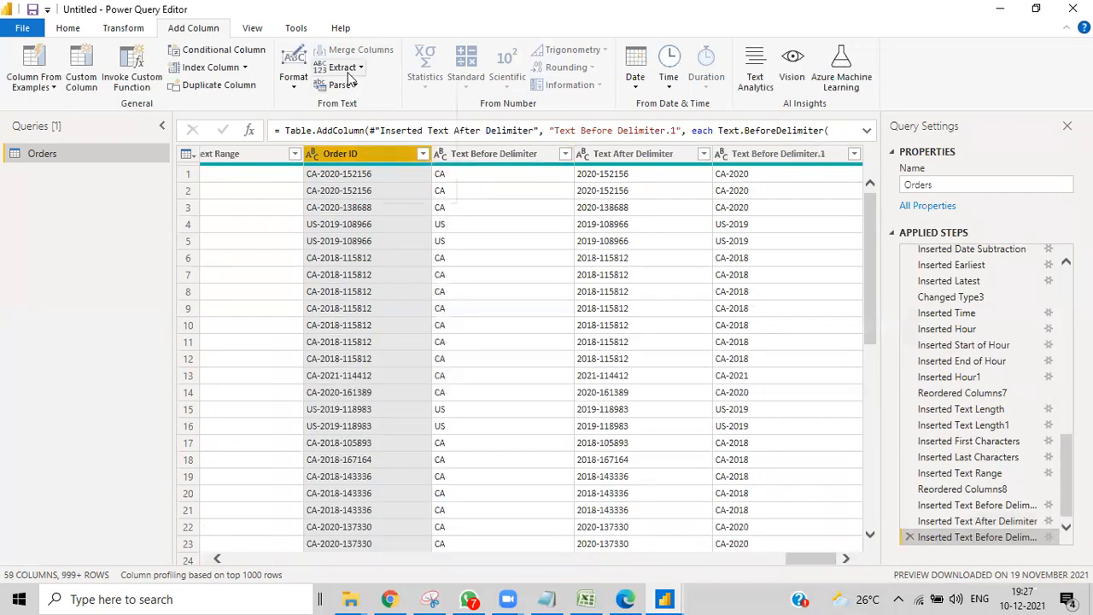
pyautogui.click(344, 66)
pyautogui.click(372, 175)
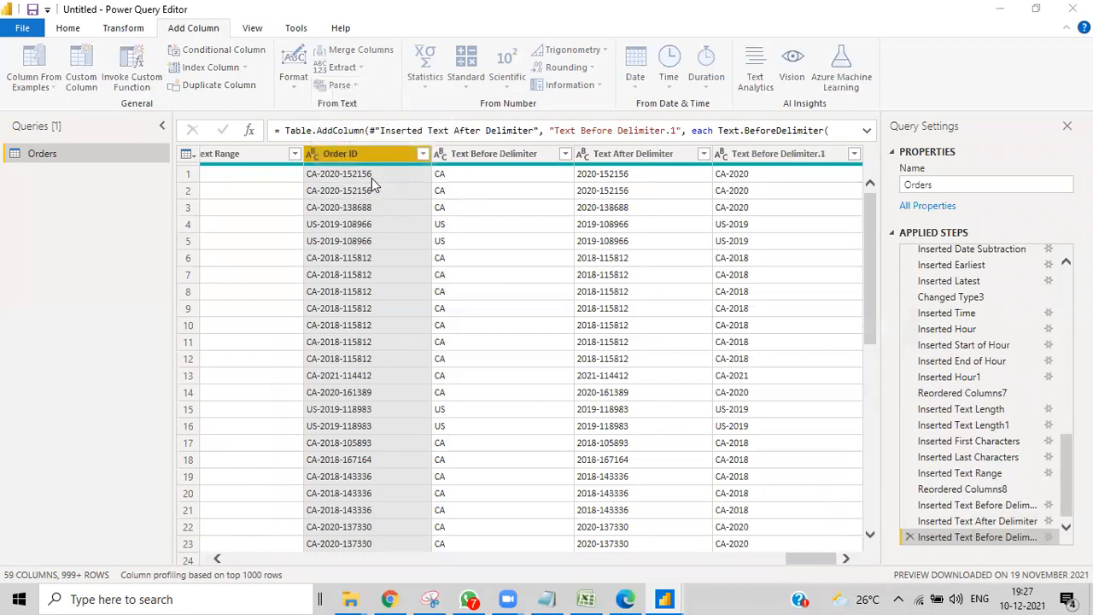
pyautogui.click(295, 320)
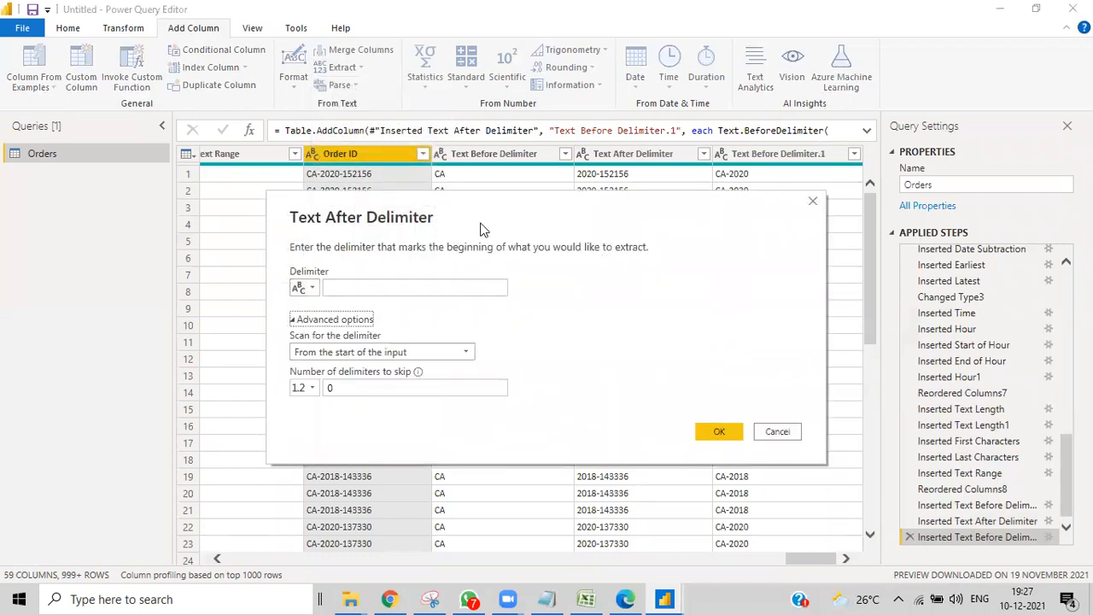
pyautogui.moveTo(479, 229); pyautogui.dragTo(689, 213)
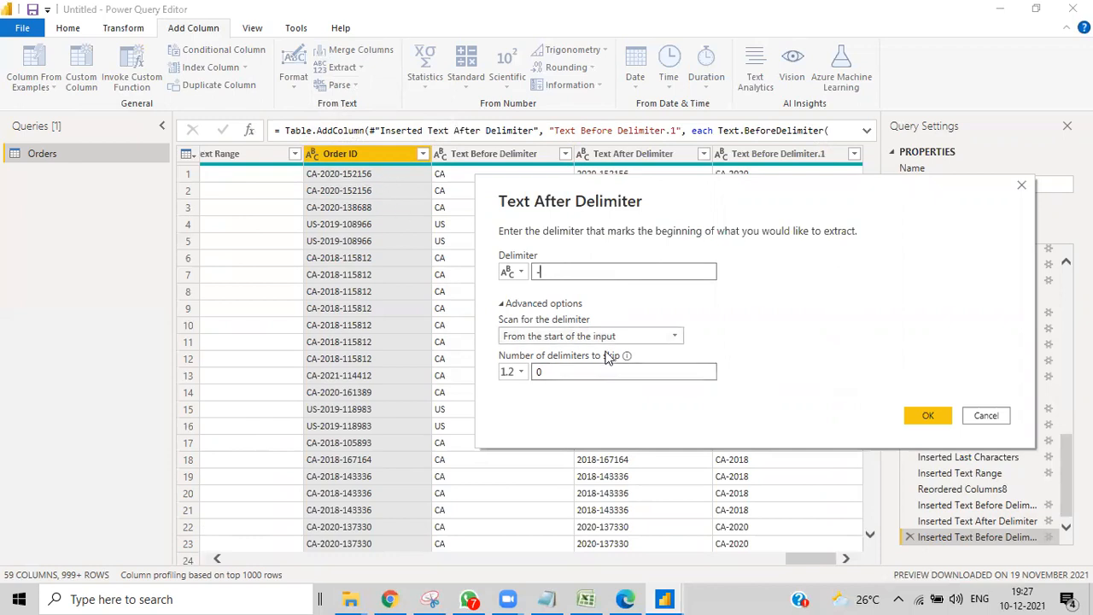
pyautogui.moveTo(561, 372); pyautogui.dragTo(538, 375)
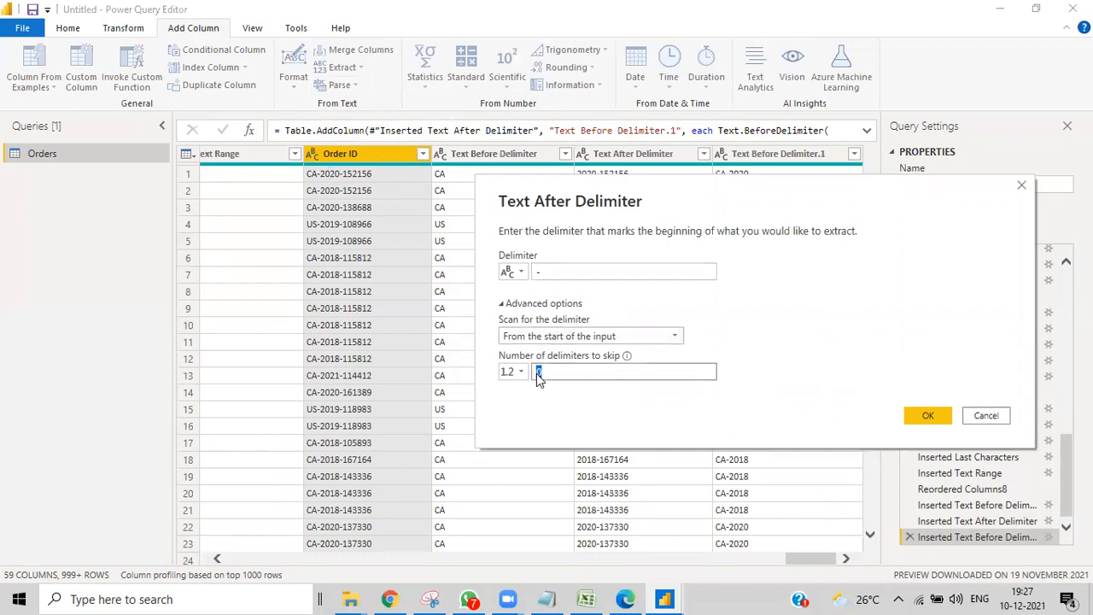
pyautogui.write('1')
pyautogui.click(928, 416)
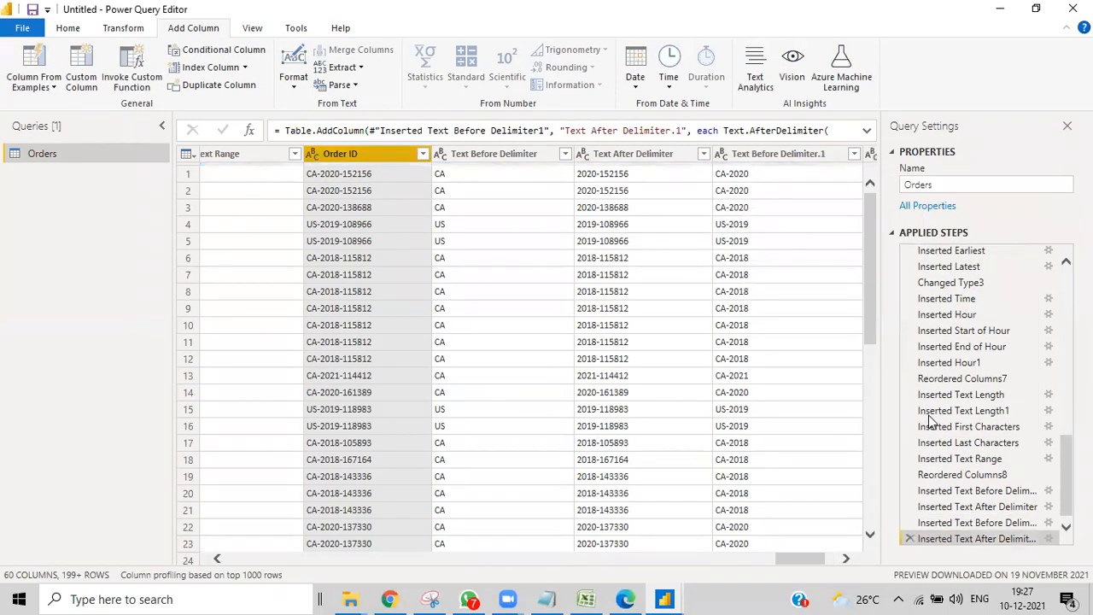
pyautogui.click(845, 558)
pyautogui.click(847, 558)
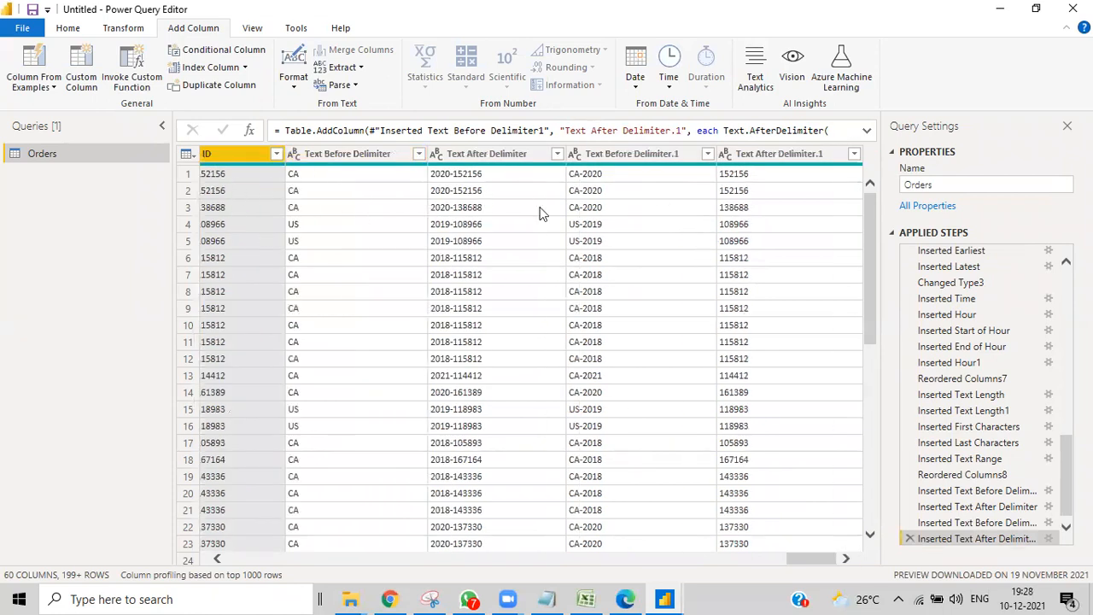
# - Move the Order ID column to the end of the table, after the Text After Delimiter.1 column
pyautogui.moveTo(806, 562); pyautogui.dragTo(798, 565)
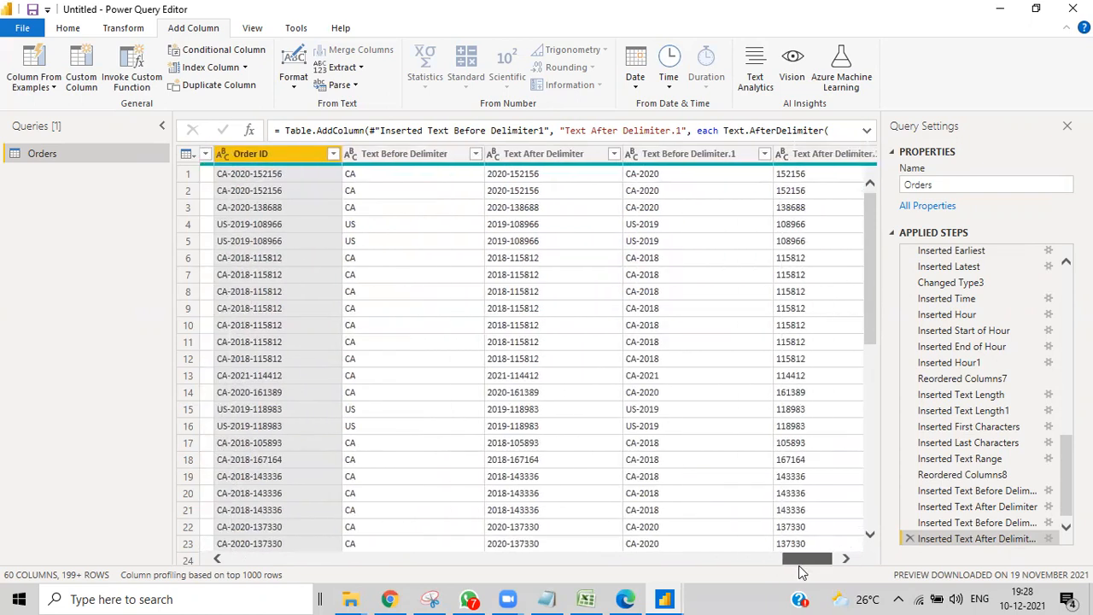
pyautogui.click(124, 29)
pyautogui.click(409, 66)
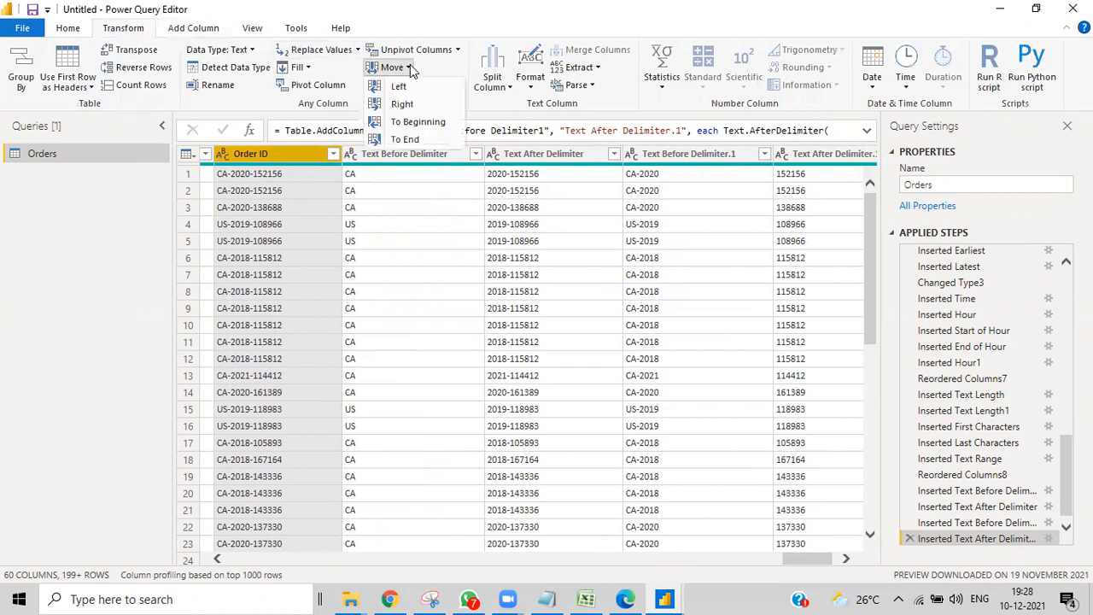
pyautogui.click(421, 141)
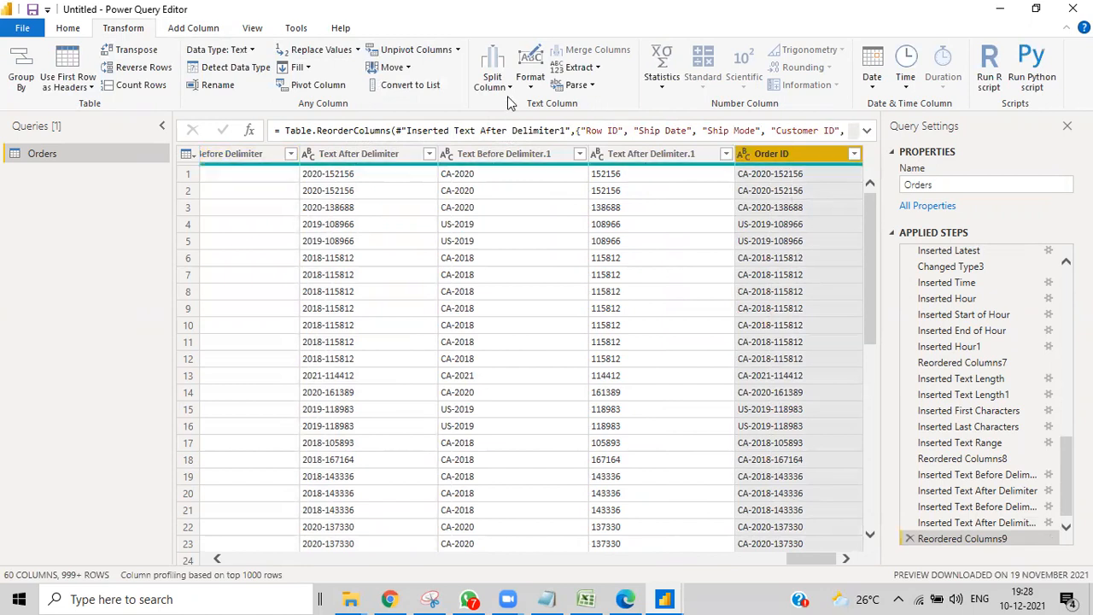
# - Try to transform the Order ID column in place into the text between two "-" delimiters, and remove that applied step
pyautogui.click(580, 67)
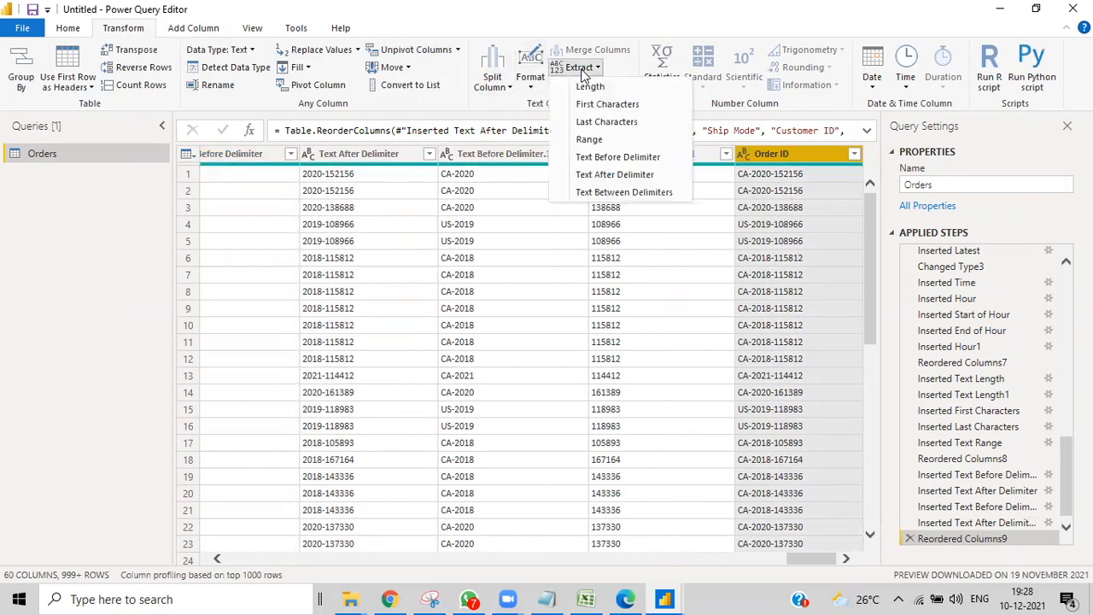
pyautogui.click(631, 192)
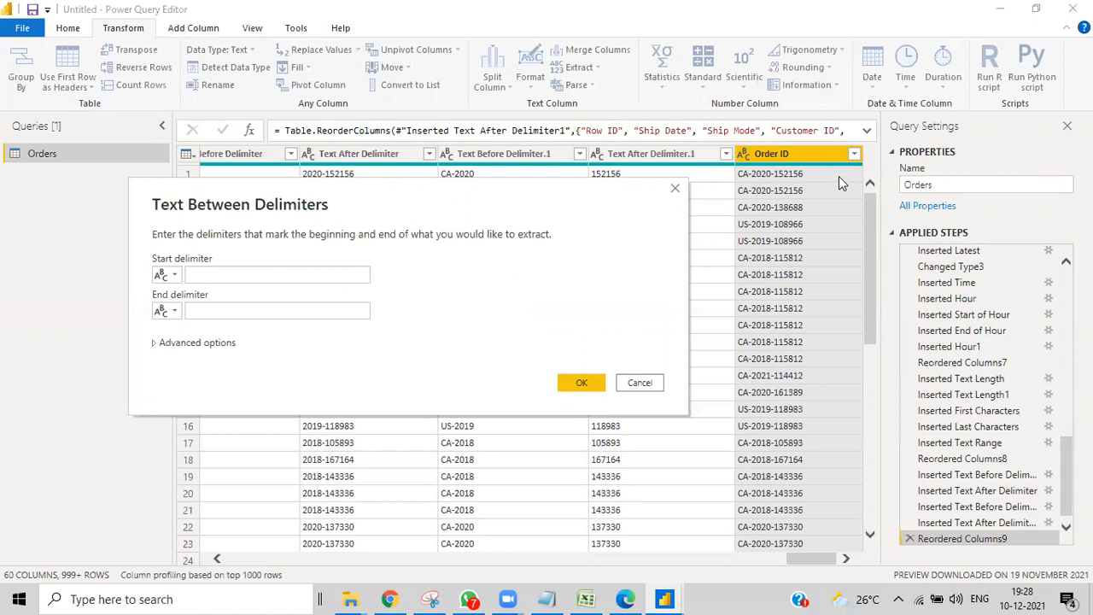
pyautogui.click(218, 272)
pyautogui.click(215, 312)
pyautogui.write('-')
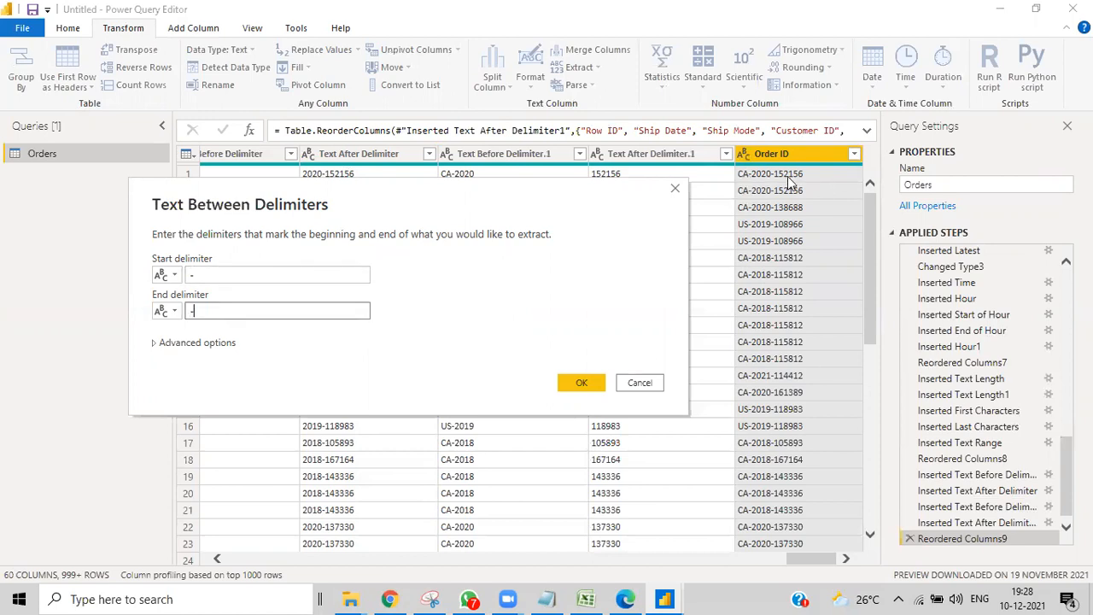
pyautogui.click(563, 385)
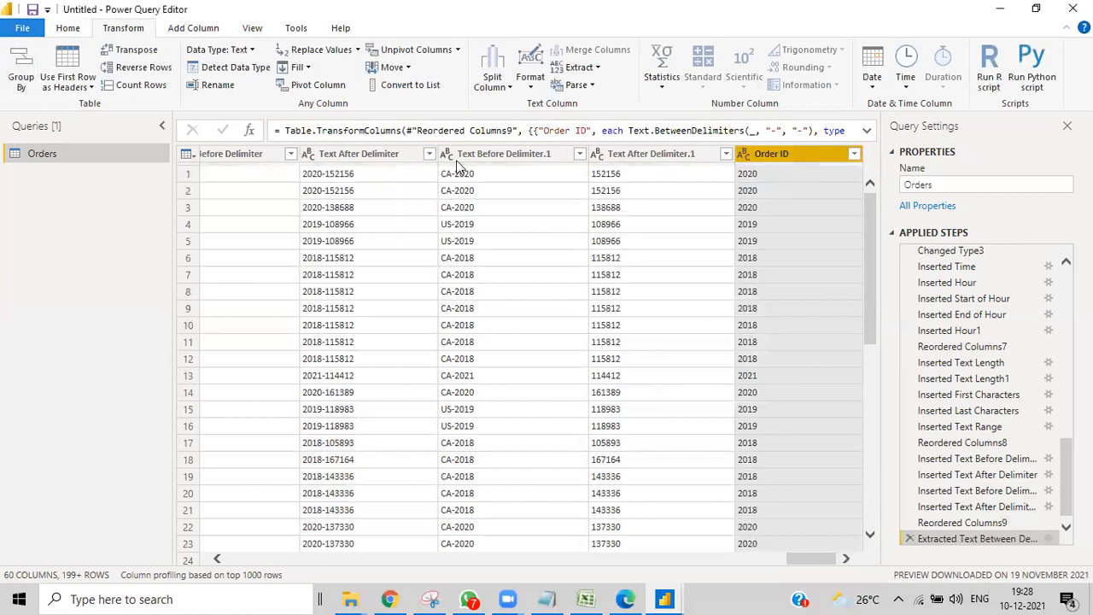
pyautogui.click(910, 539)
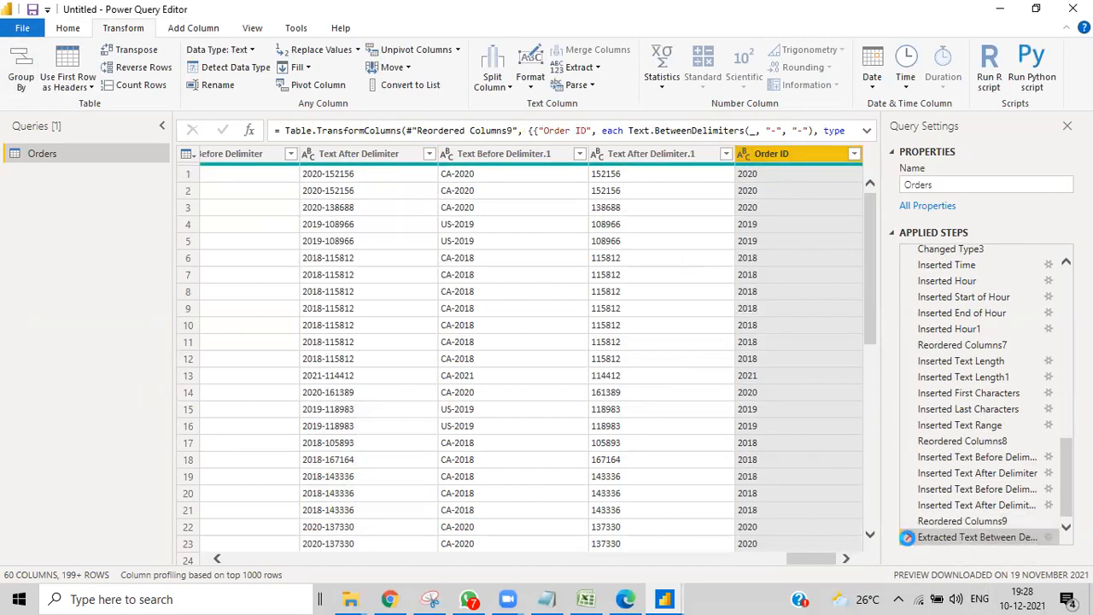
# - Add a new column that extracts the Order ID text between a "-" start delimiter and a "-" end delimiter
pyautogui.click(191, 29)
pyautogui.click(341, 67)
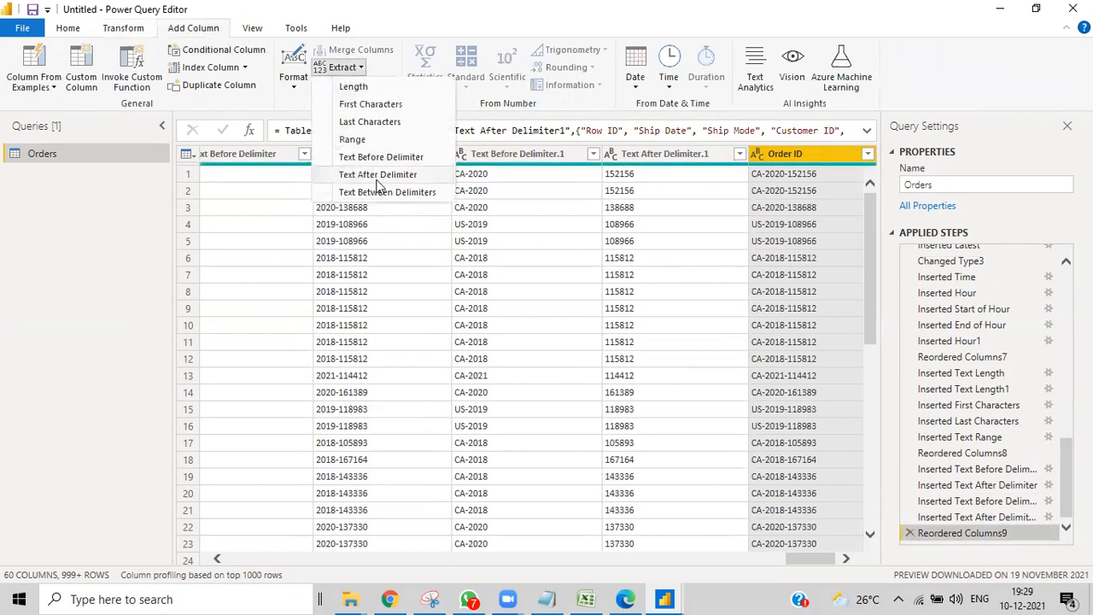
pyautogui.click(377, 192)
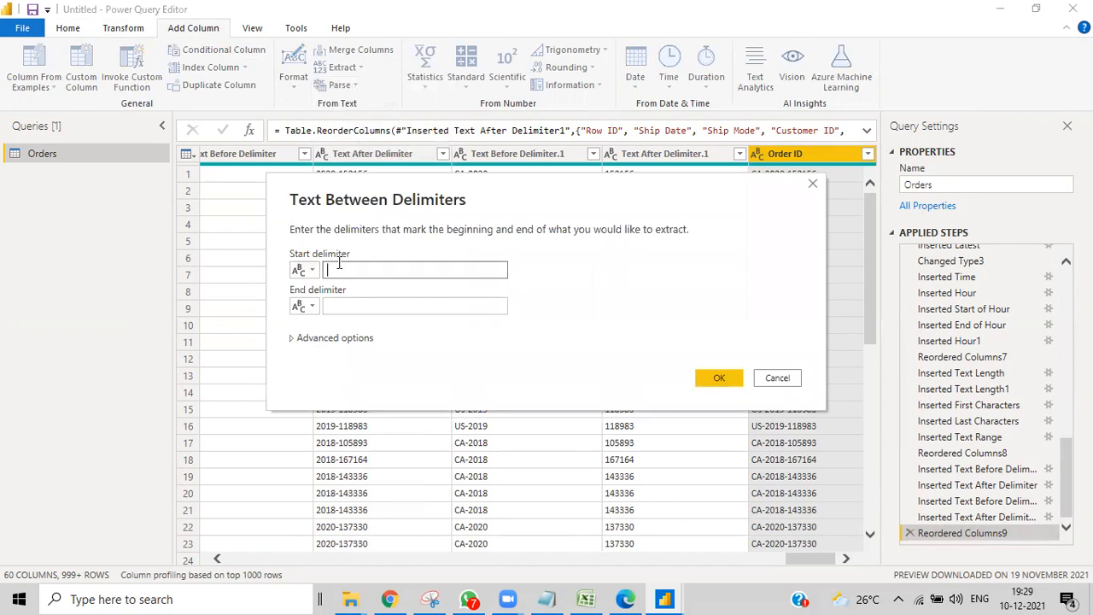
pyautogui.write('-')
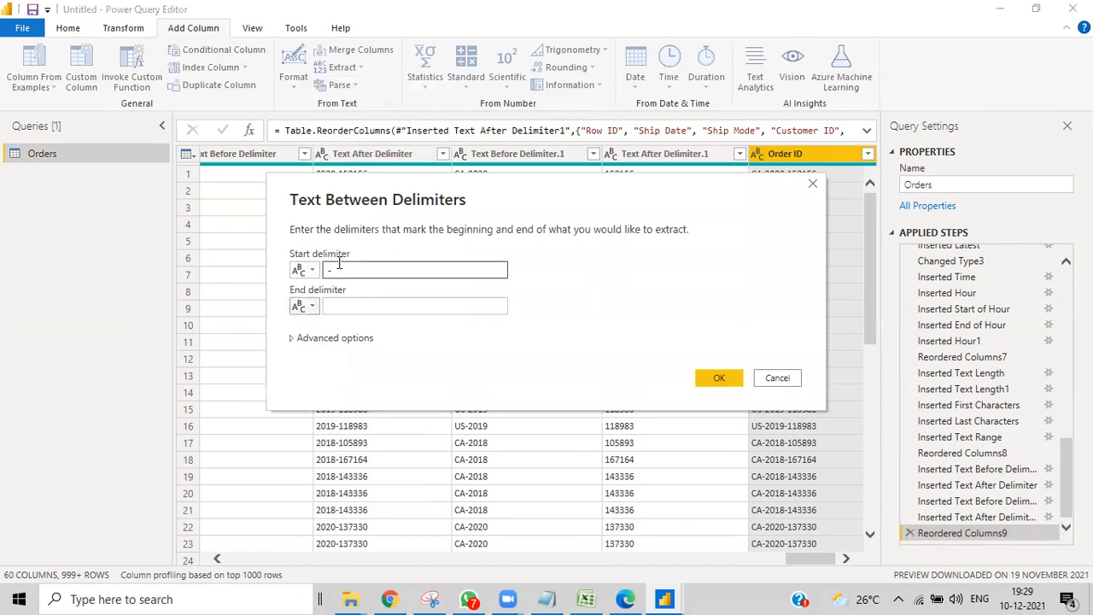
pyautogui.click(337, 306)
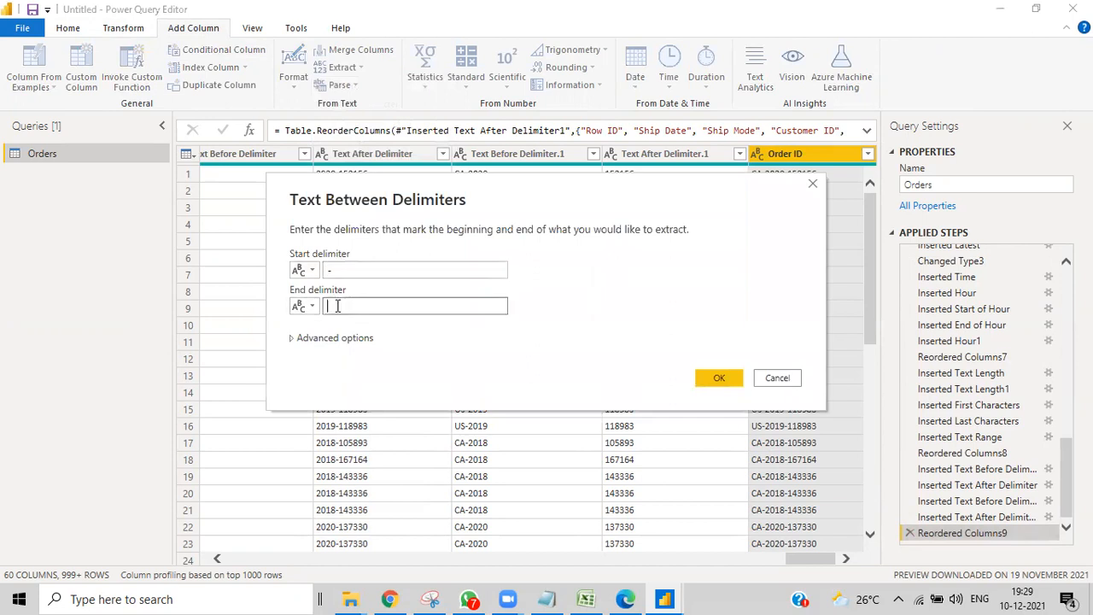
pyautogui.write('-')
pyautogui.click(715, 378)
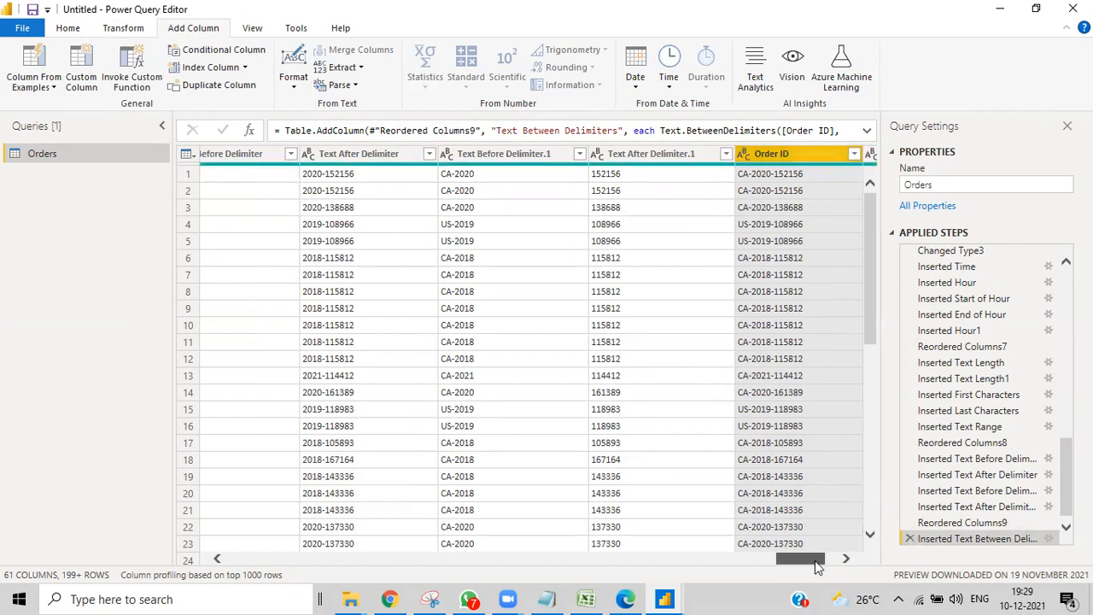
pyautogui.moveTo(817, 566); pyautogui.dragTo(854, 566)
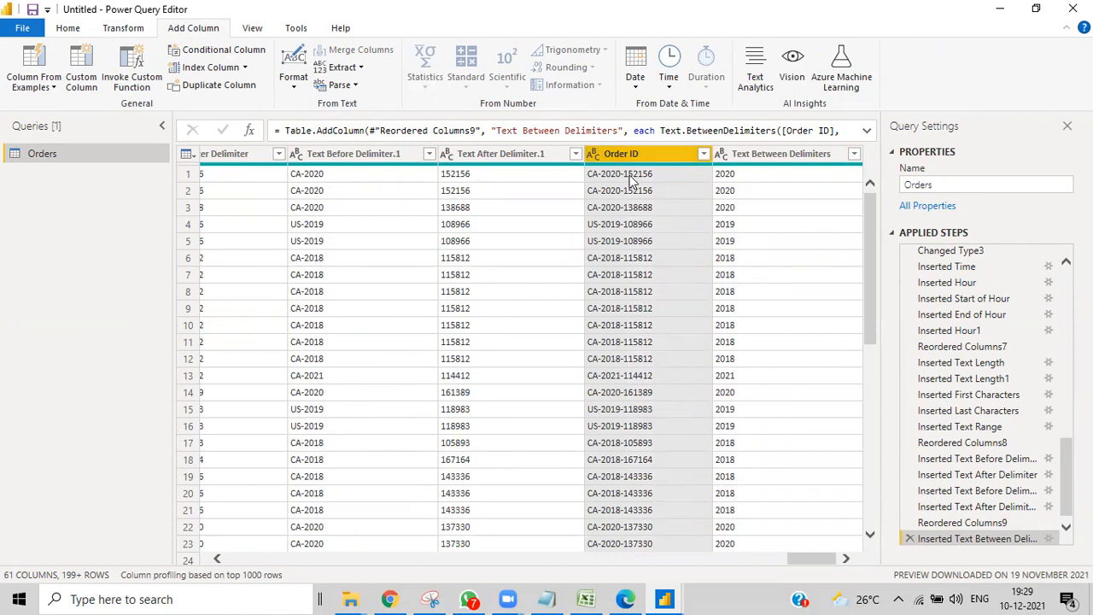
# - Explore the advanced scan and skip options for extracting Order ID text between two "-" delimiters, and cancel without adding a column
pyautogui.click(342, 67)
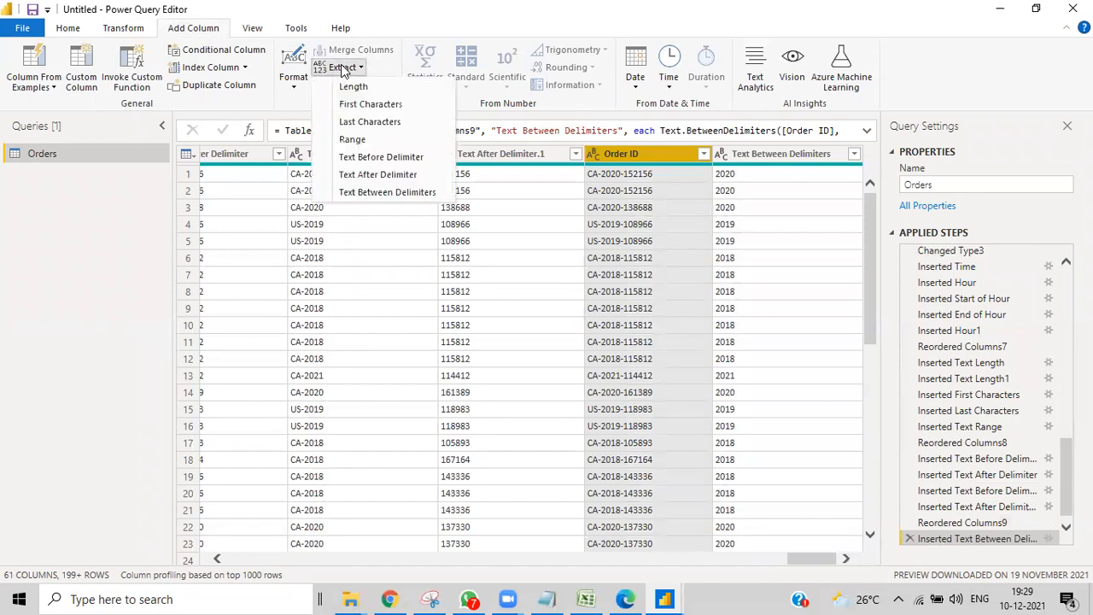
pyautogui.click(382, 193)
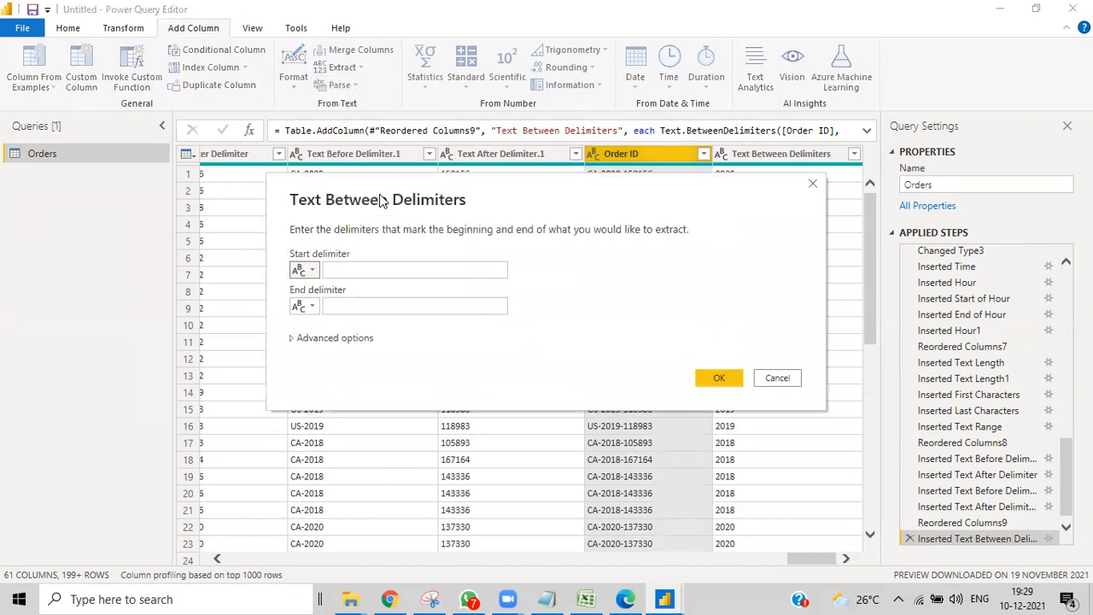
pyautogui.click(355, 270)
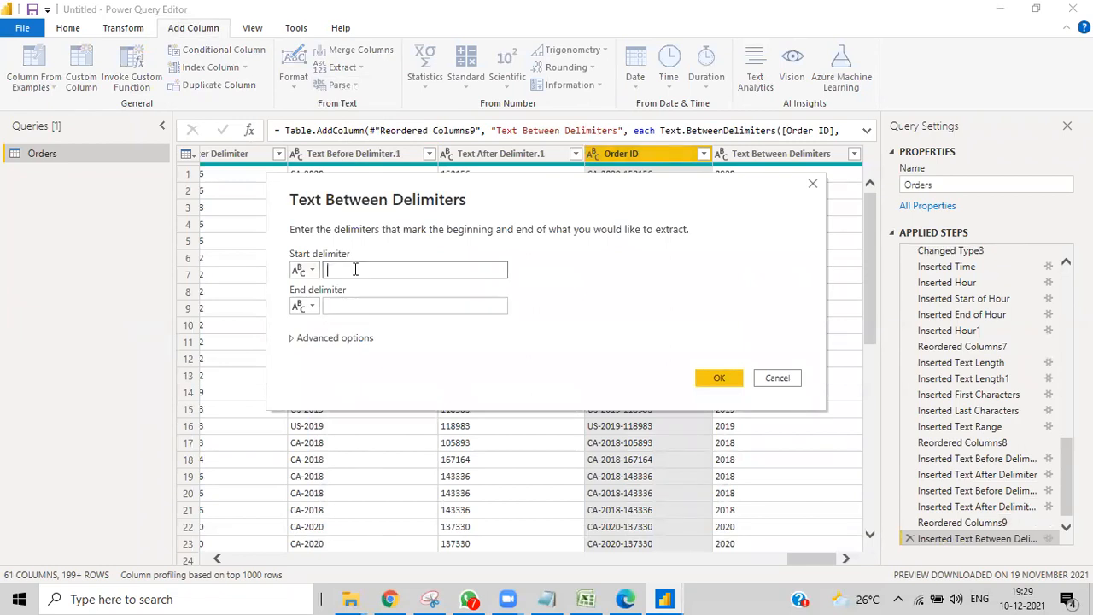
pyautogui.write('-')
pyautogui.click(345, 305)
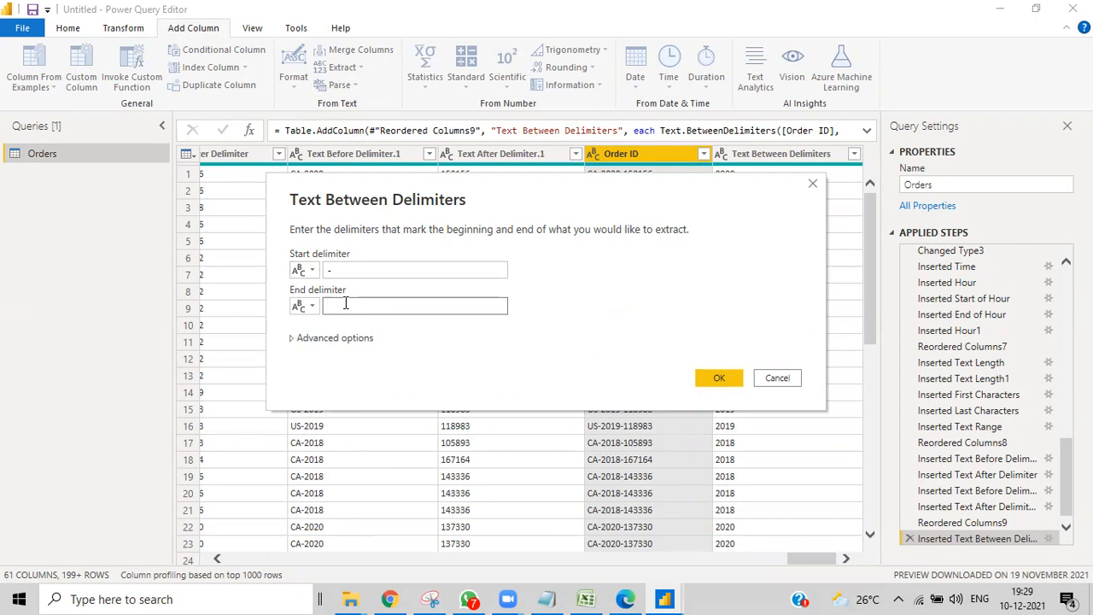
pyautogui.write('-')
pyautogui.click(295, 341)
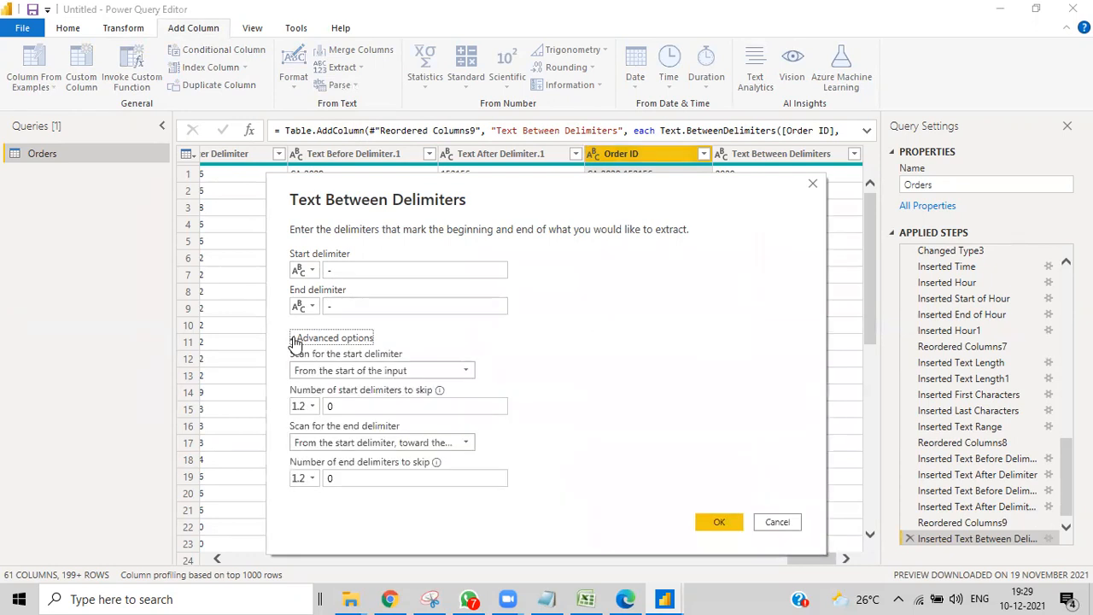
pyautogui.click(335, 407)
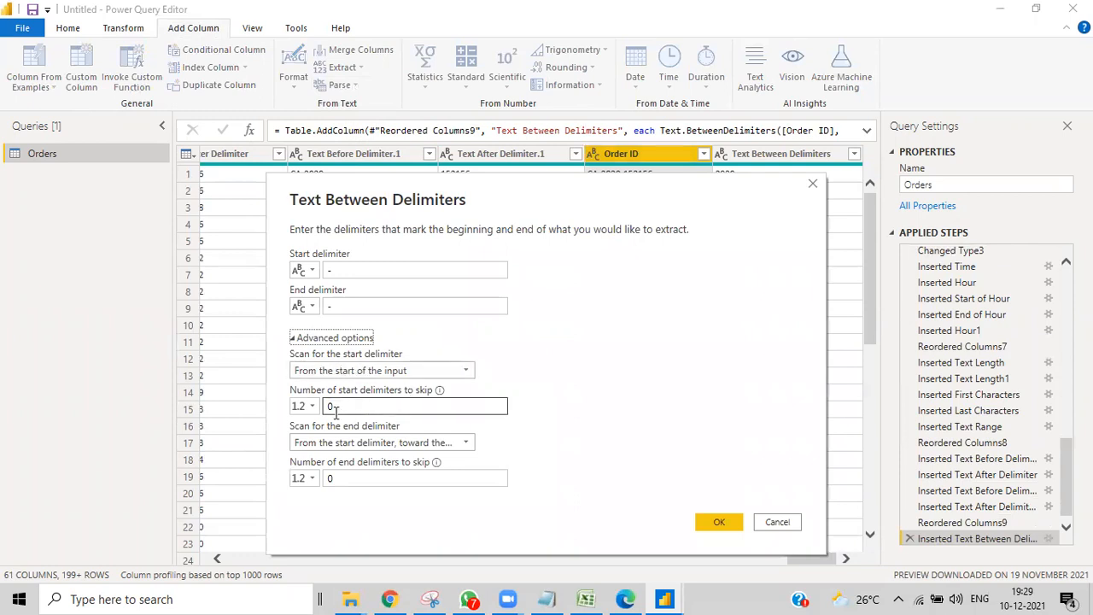
pyautogui.click(336, 477)
pyautogui.moveTo(487, 209); pyautogui.dragTo(500, 315)
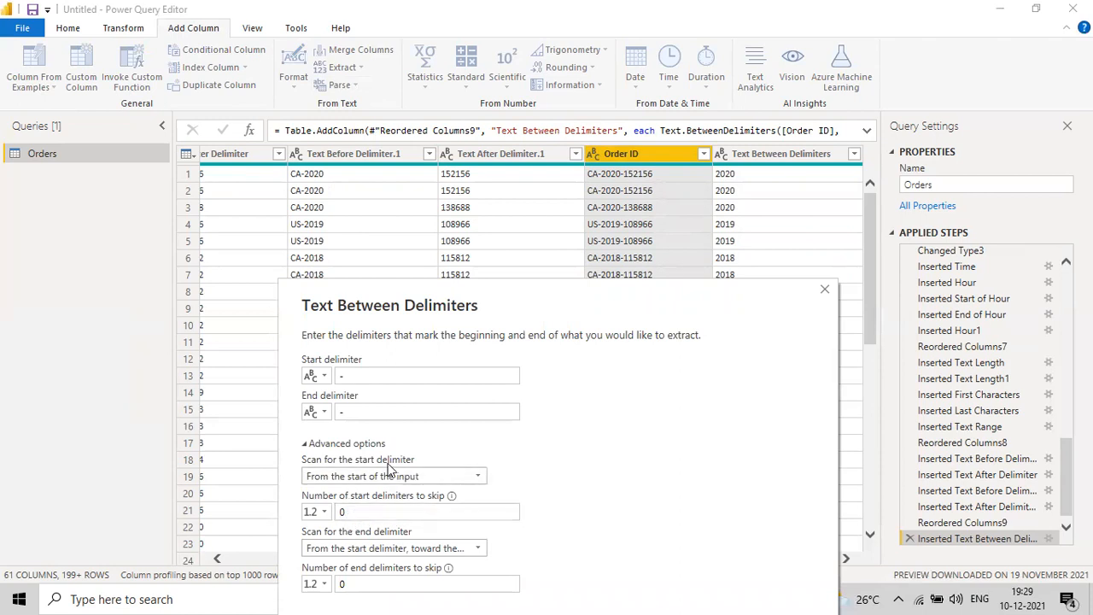
pyautogui.moveTo(438, 297); pyautogui.dragTo(159, 169)
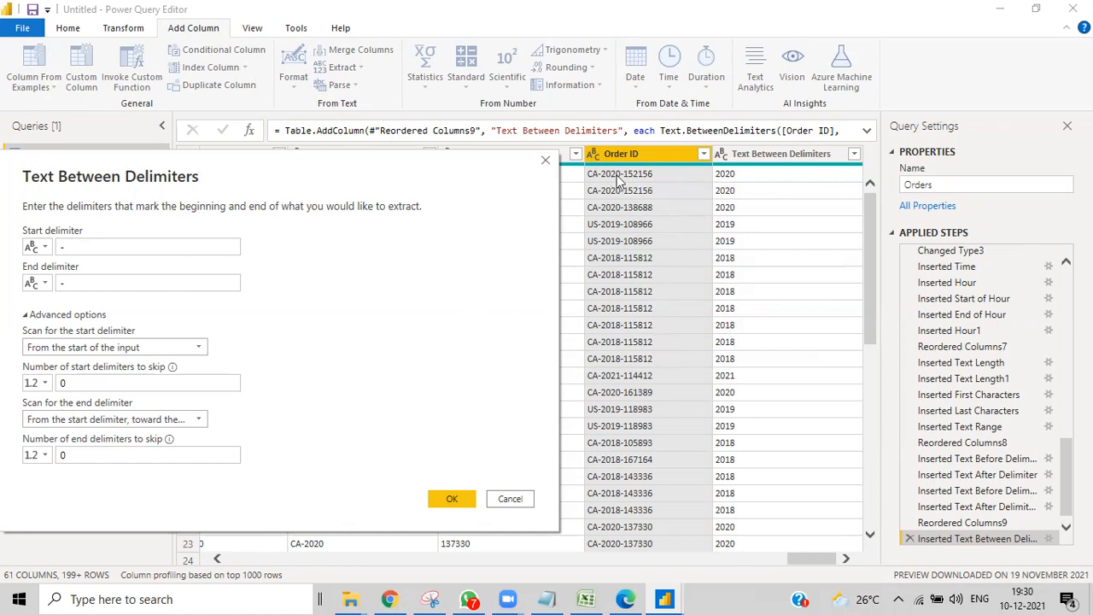
pyautogui.click(83, 382)
pyautogui.click(511, 498)
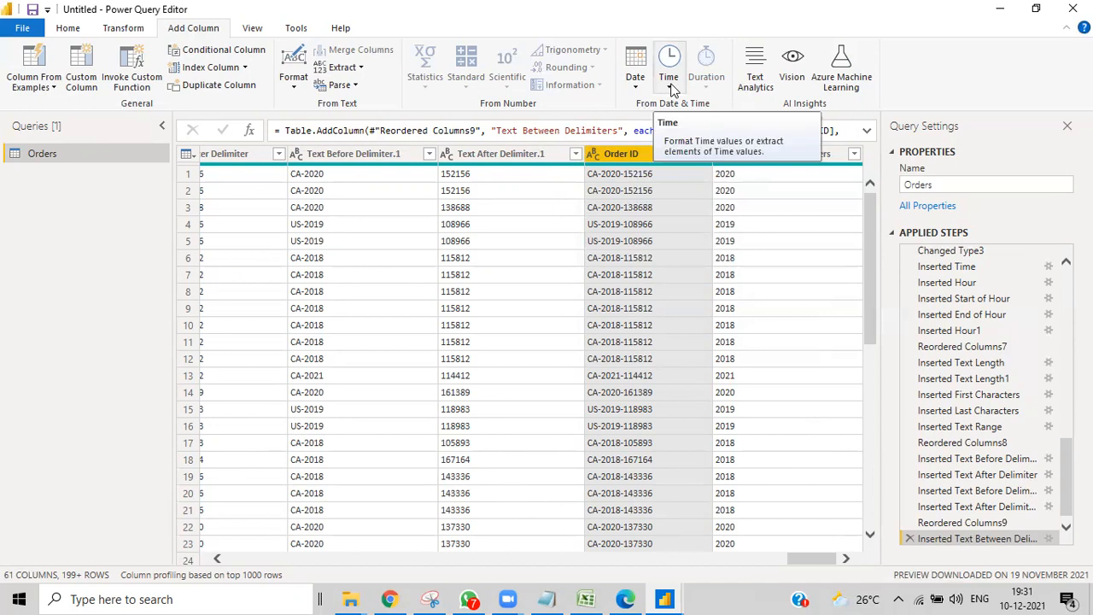
pyautogui.click(66, 28)
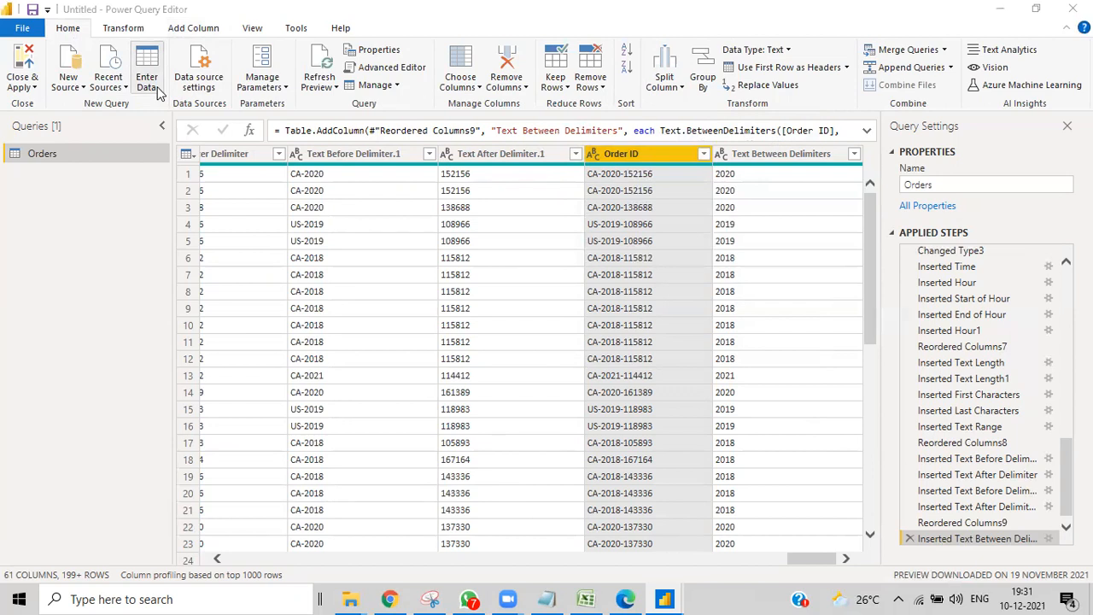
pyautogui.click(158, 92)
pyautogui.click(311, 91)
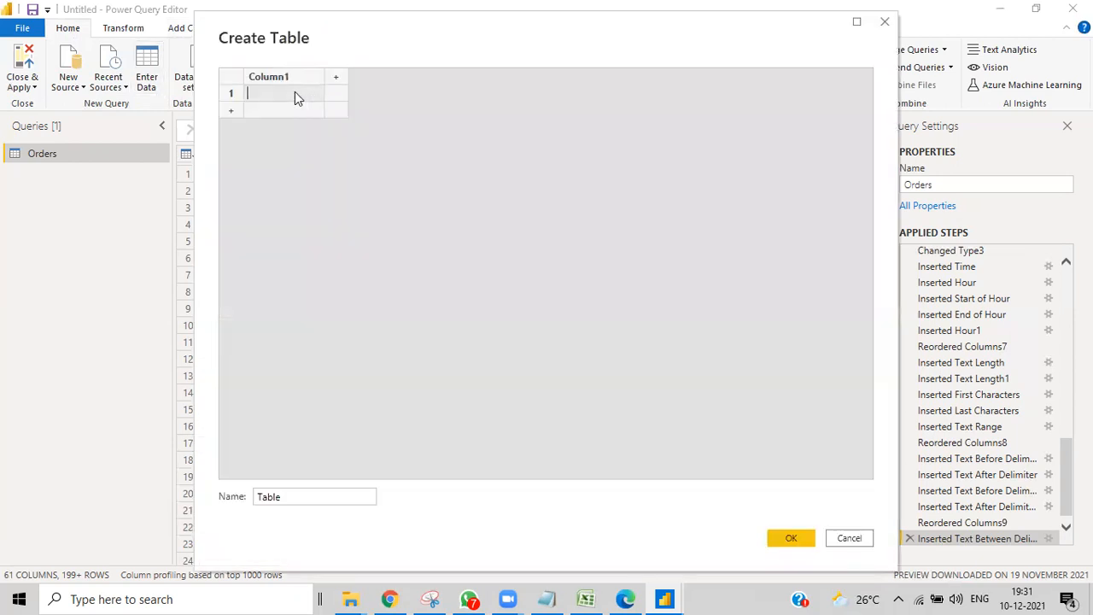
pyautogui.write('12-10-2020')
pyautogui.moveTo(398, 26); pyautogui.dragTo(564, 339)
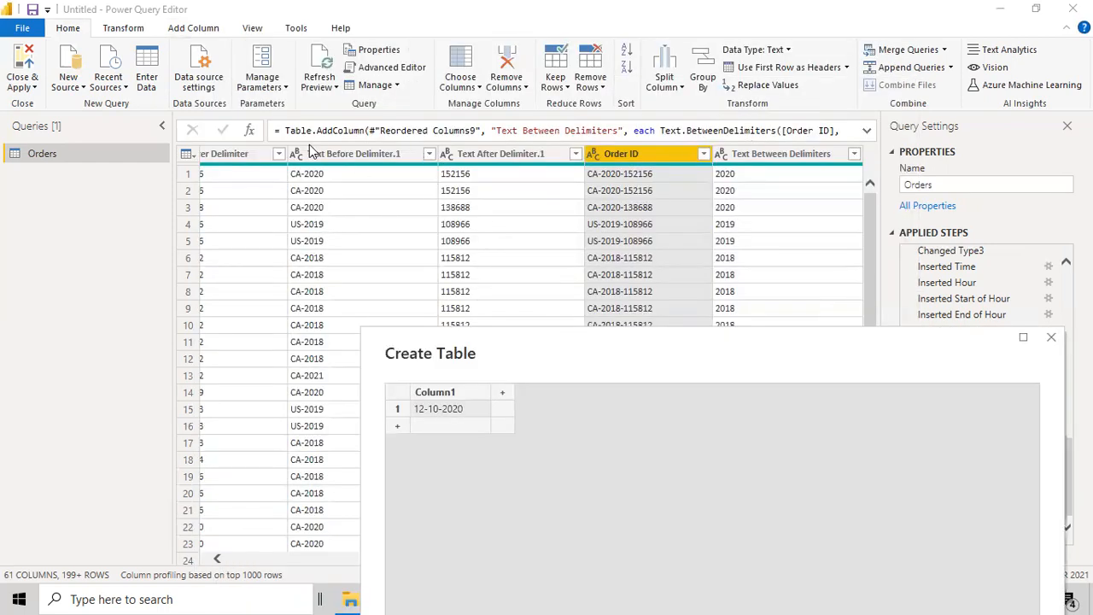
pyautogui.click(469, 414)
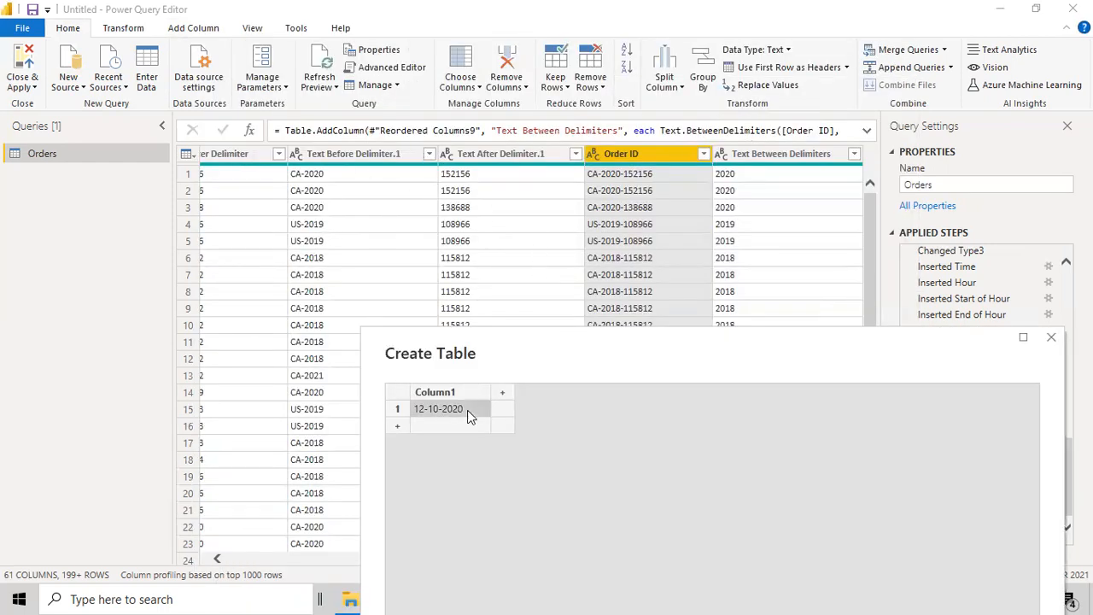
pyautogui.click(469, 413)
pyautogui.press('BackSpace')
pyautogui.moveTo(782, 337); pyautogui.dragTo(532, 219)
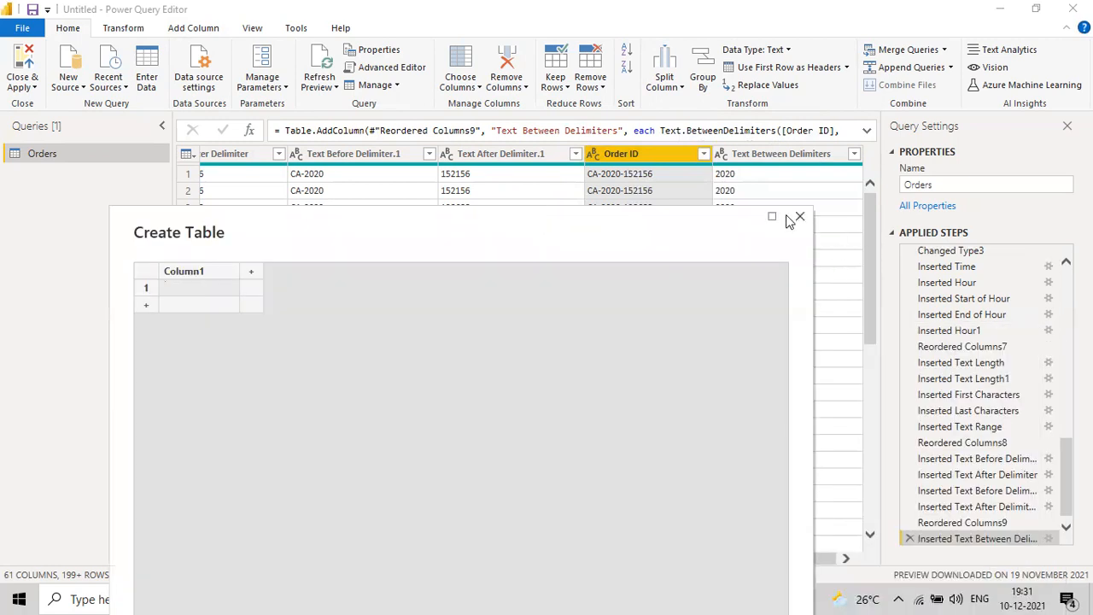
pyautogui.click(799, 217)
pyautogui.moveTo(789, 557); pyautogui.dragTo(693, 563)
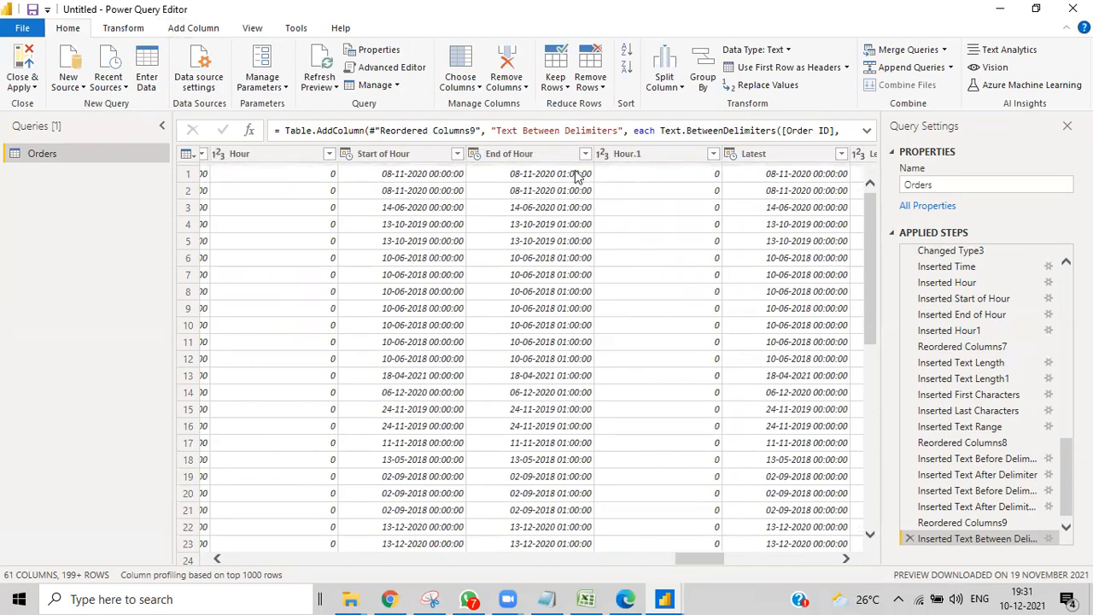
pyautogui.click(146, 77)
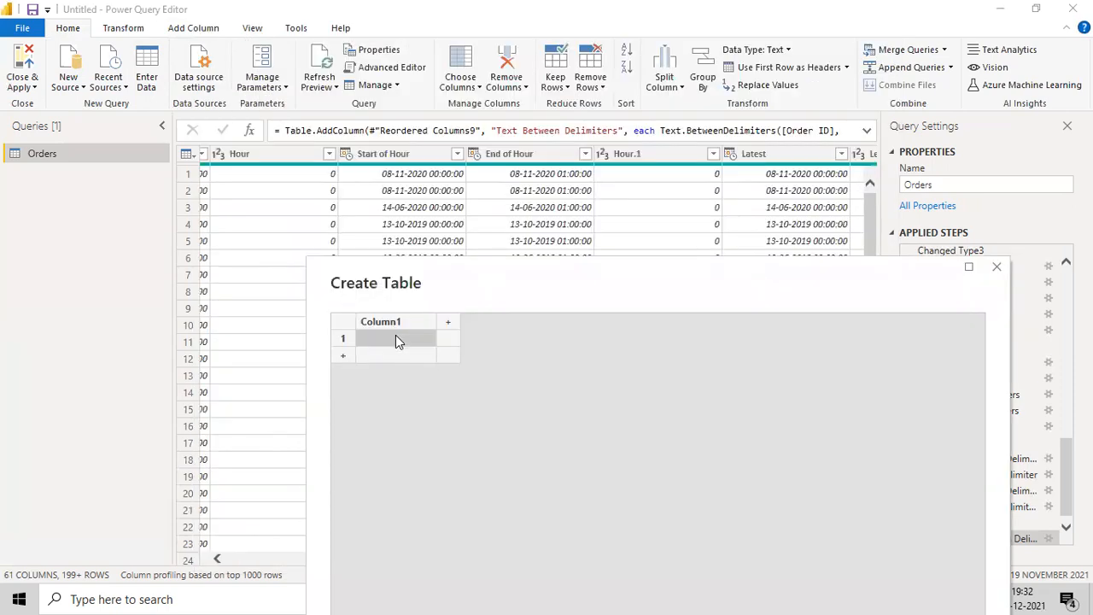
pyautogui.click(395, 335)
pyautogui.write('10-08-2020 06')
pyautogui.write('23:45')
pyautogui.press('Return')
pyautogui.click(383, 355)
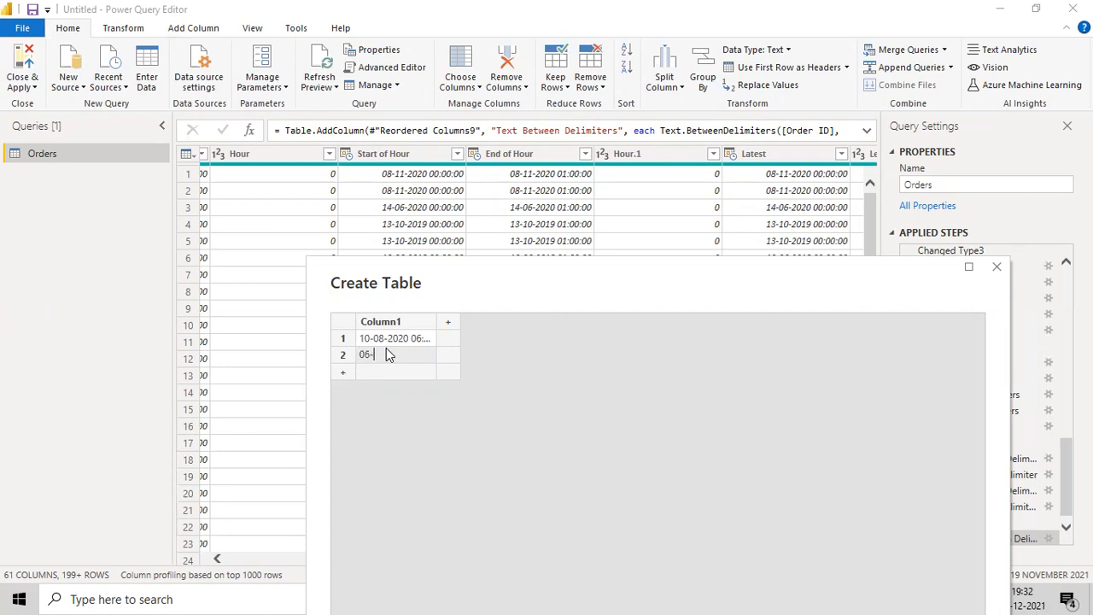
pyautogui.write('06-07-')
pyautogui.write('2021')
pyautogui.write(' 08')
pyautogui.write(':2')
pyautogui.write('4')
pyautogui.press('Return')
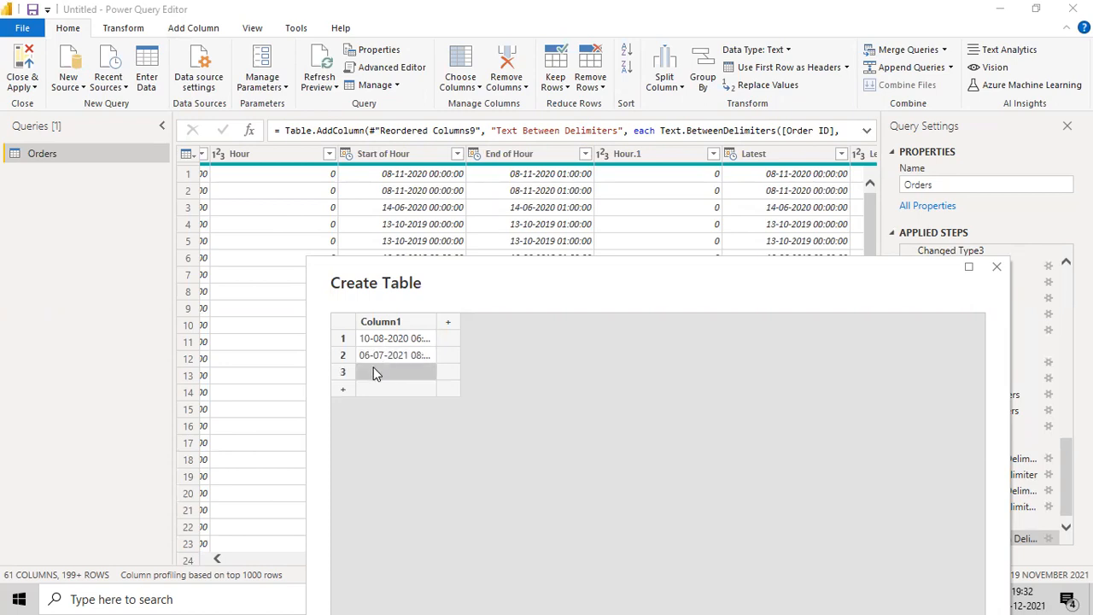
pyautogui.click(376, 373)
pyautogui.write('04')
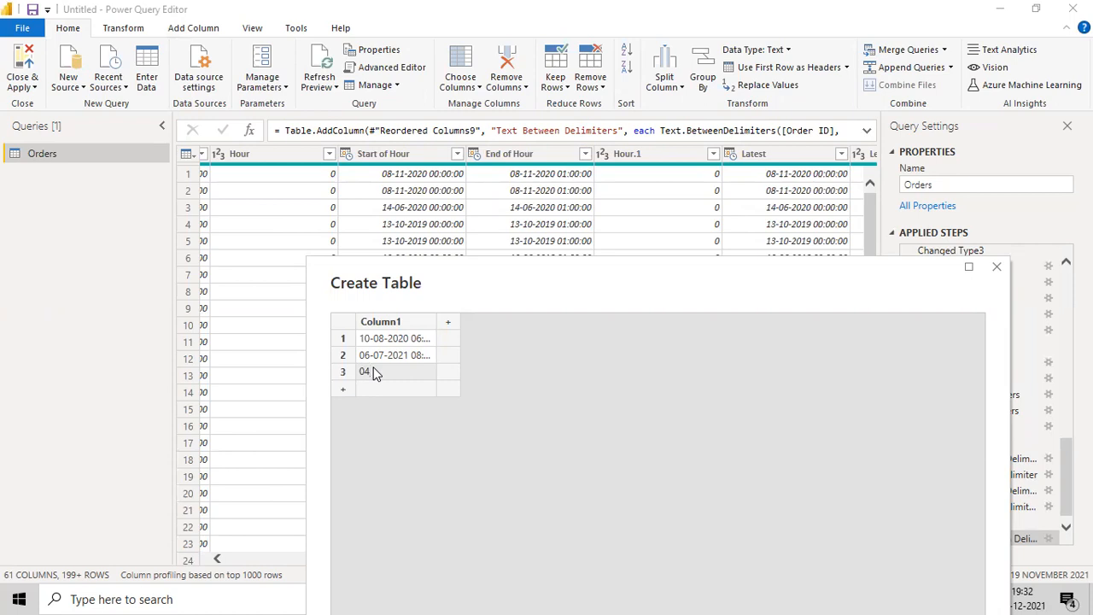
pyautogui.write('-03-202')
pyautogui.write('00')
pyautogui.click(503, 393)
pyautogui.moveTo(506, 278); pyautogui.dragTo(448, 78)
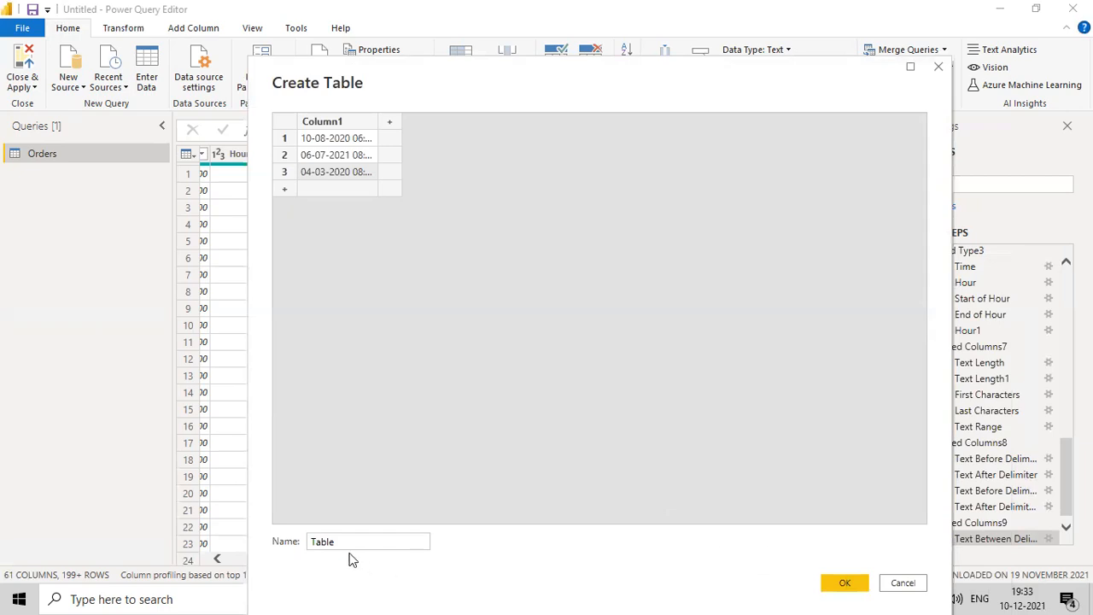
pyautogui.doubleClick(324, 541)
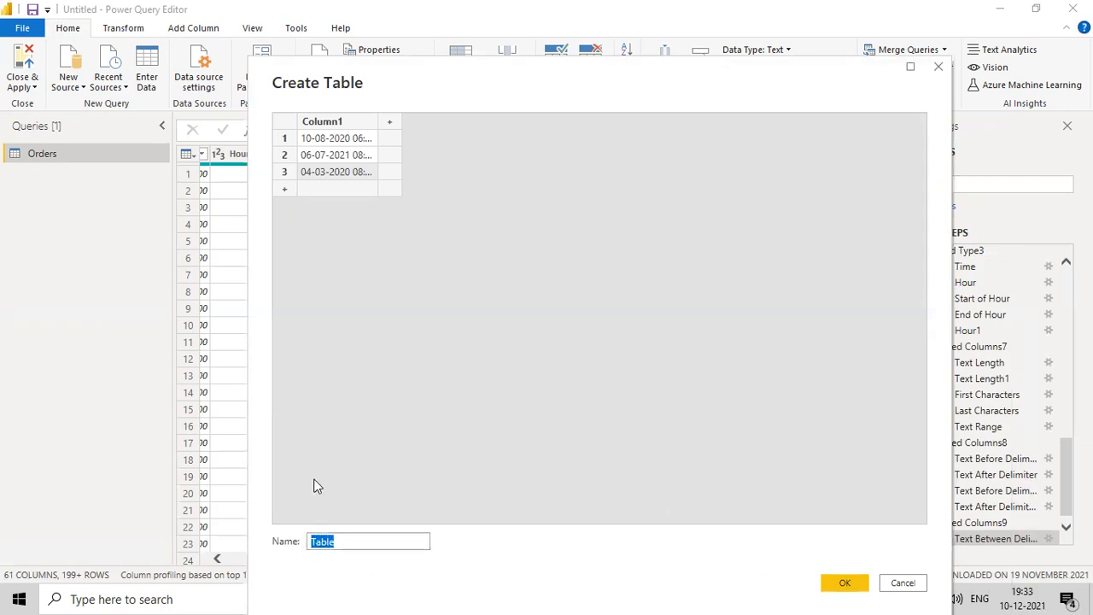
pyautogui.doubleClick(339, 121)
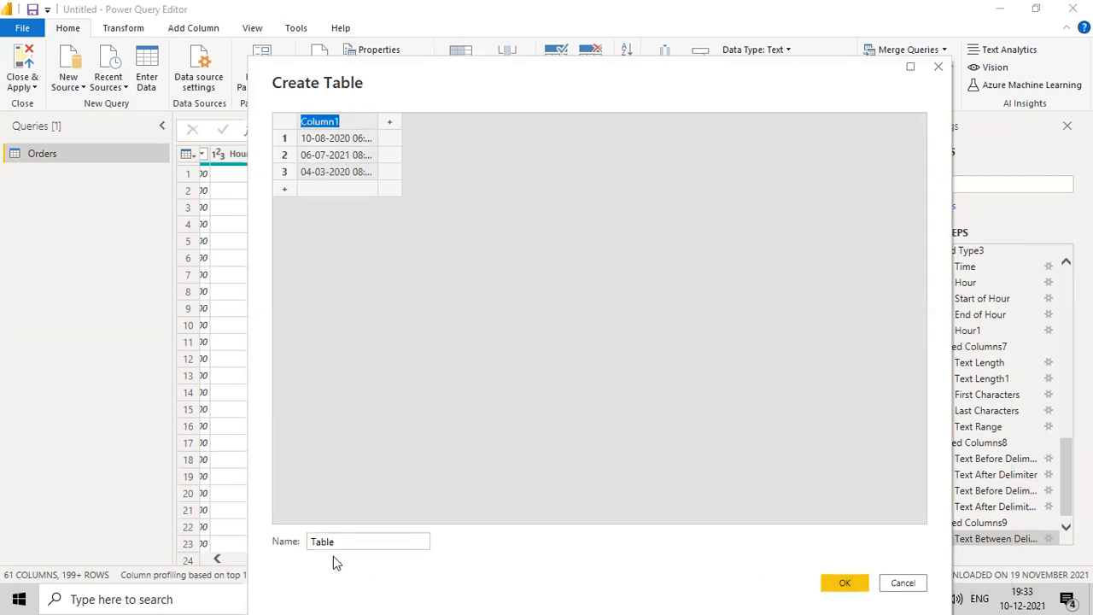
pyautogui.click(842, 582)
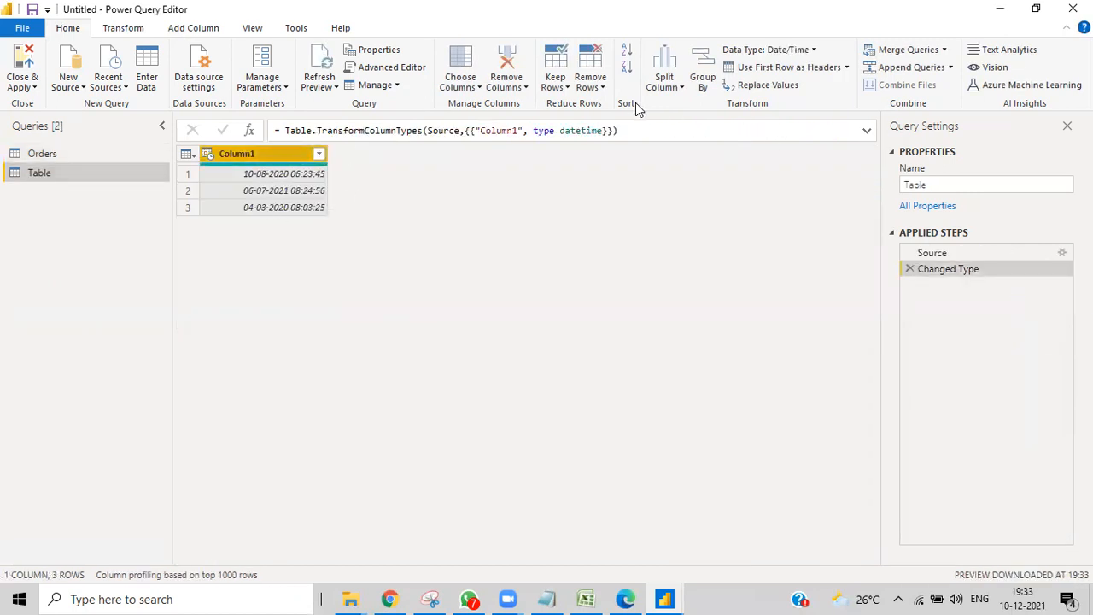
# - Add a Start of Hour column derived from Column1, and select both columns together
pyautogui.click(187, 29)
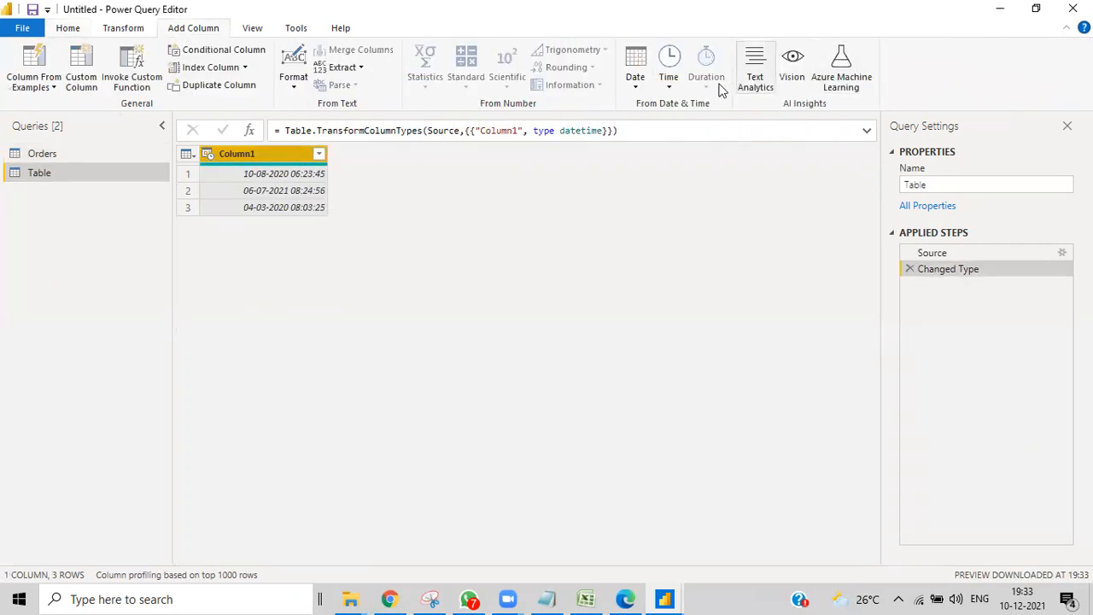
pyautogui.click(671, 85)
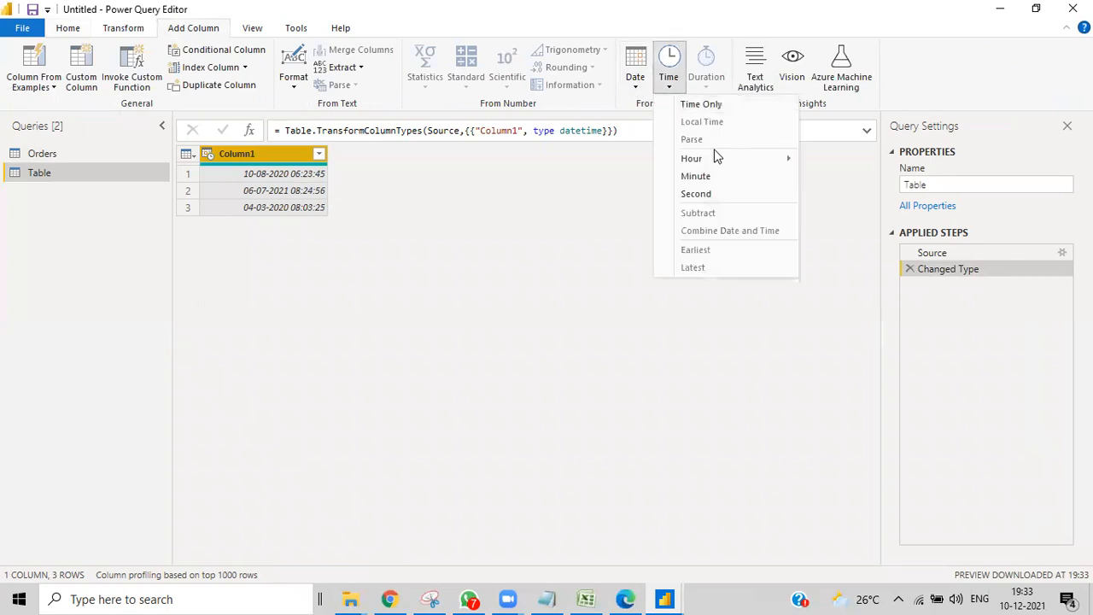
pyautogui.moveTo(761, 160)
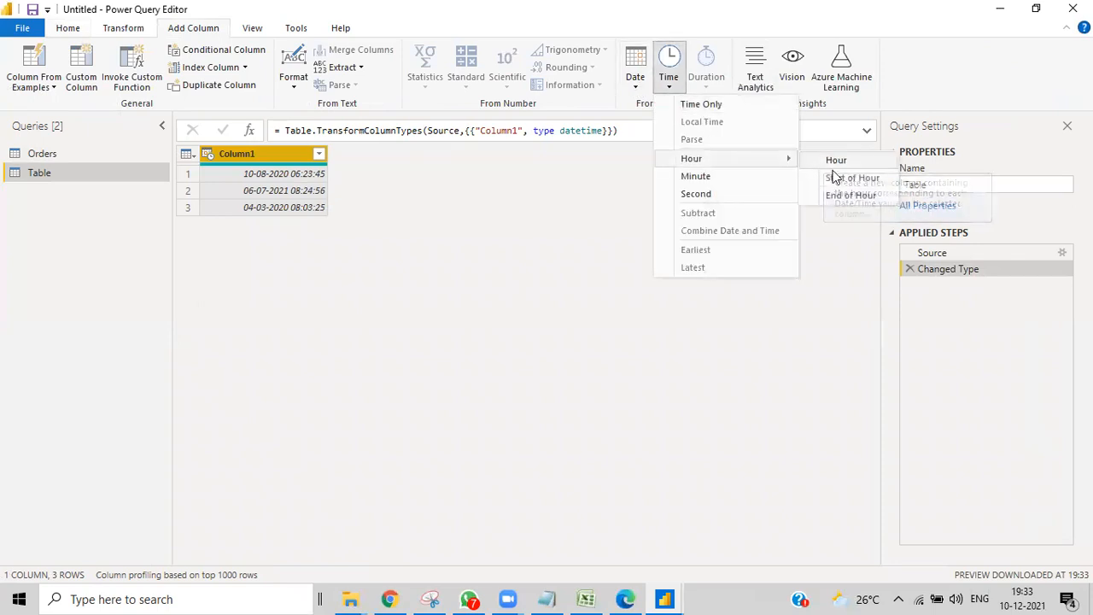
pyautogui.click(845, 178)
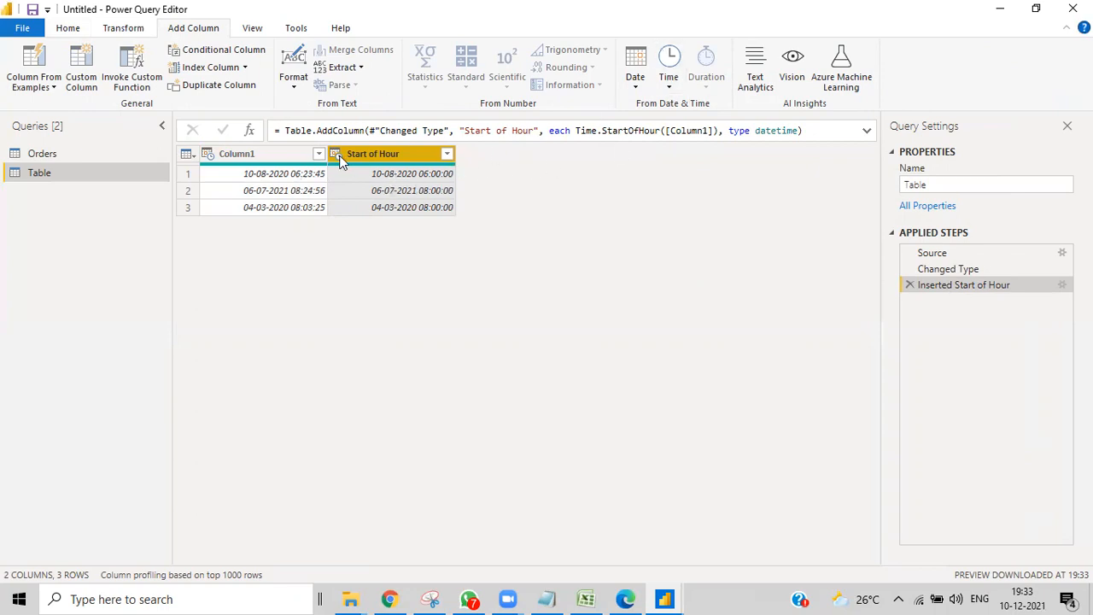
pyautogui.keyDown('ctrl'); pyautogui.click(276, 159); pyautogui.keyUp('ctrl')
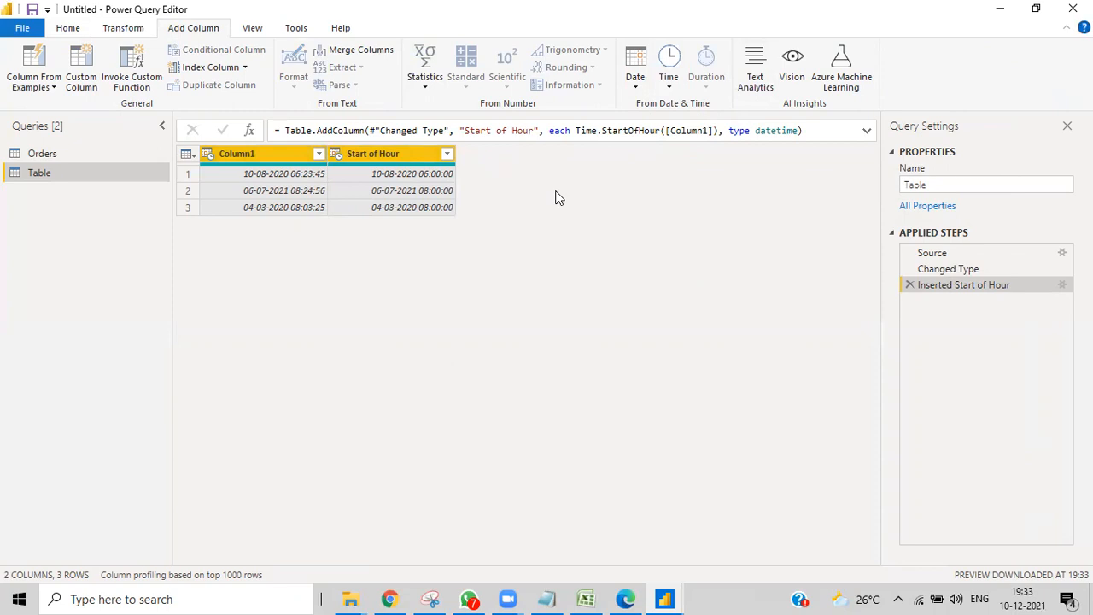
pyautogui.click(469, 599)
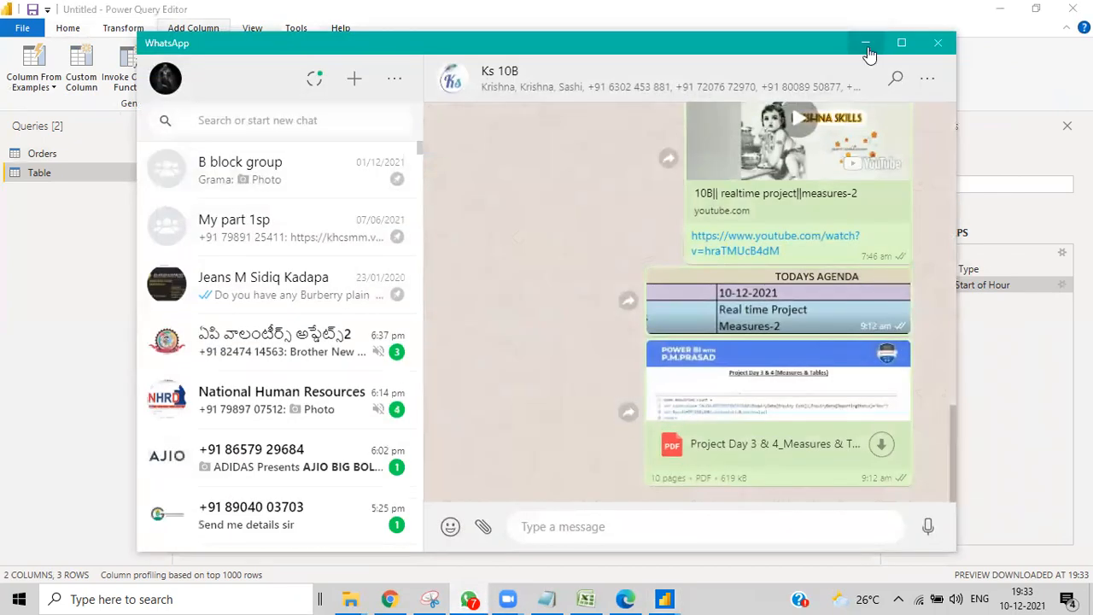
pyautogui.click(865, 43)
pyautogui.click(509, 597)
pyautogui.click(613, 511)
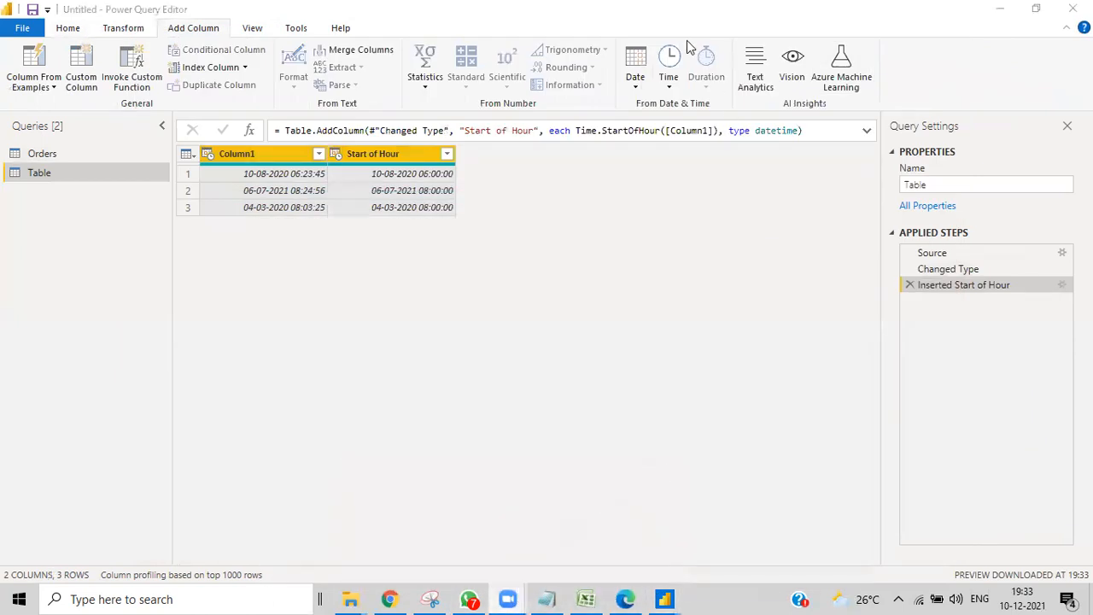